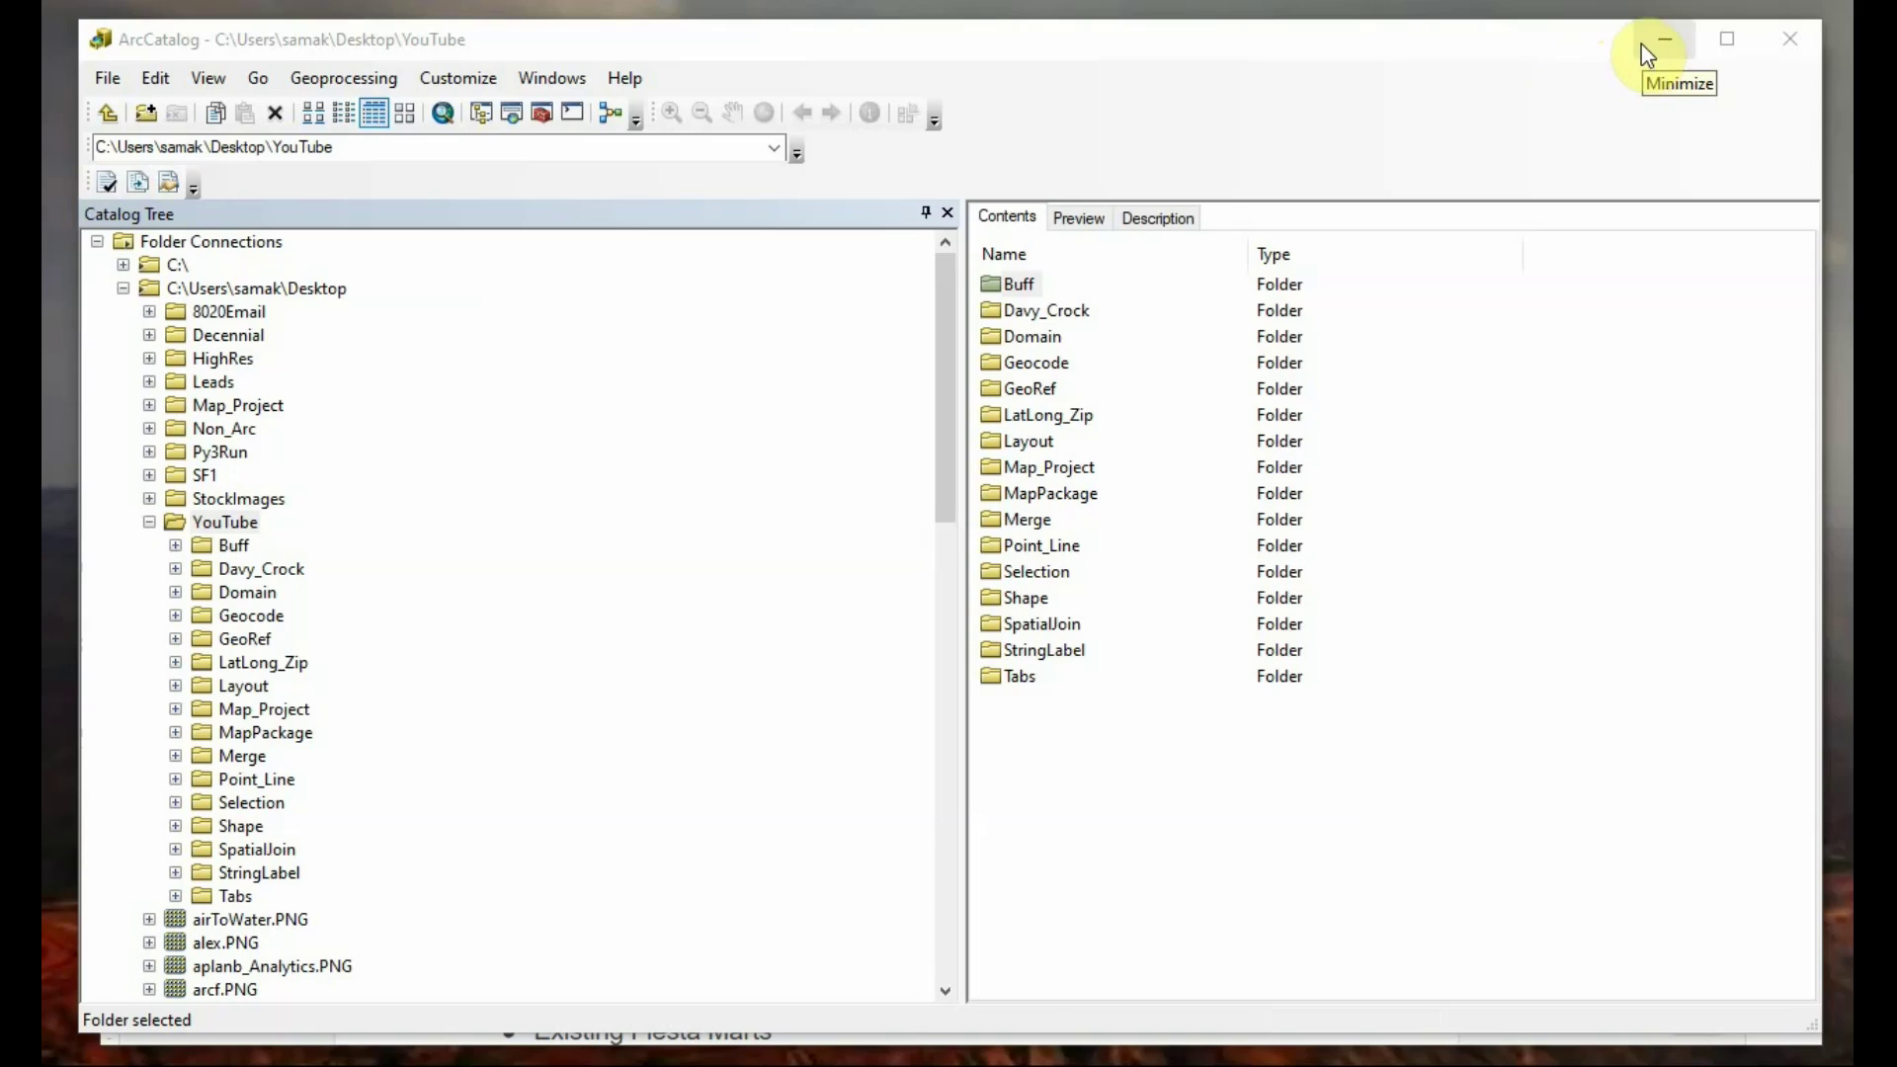
Switch from ArcCatalog to the Fiesta Project document in Google Docs and read its Objective section
left_click(1663, 40)
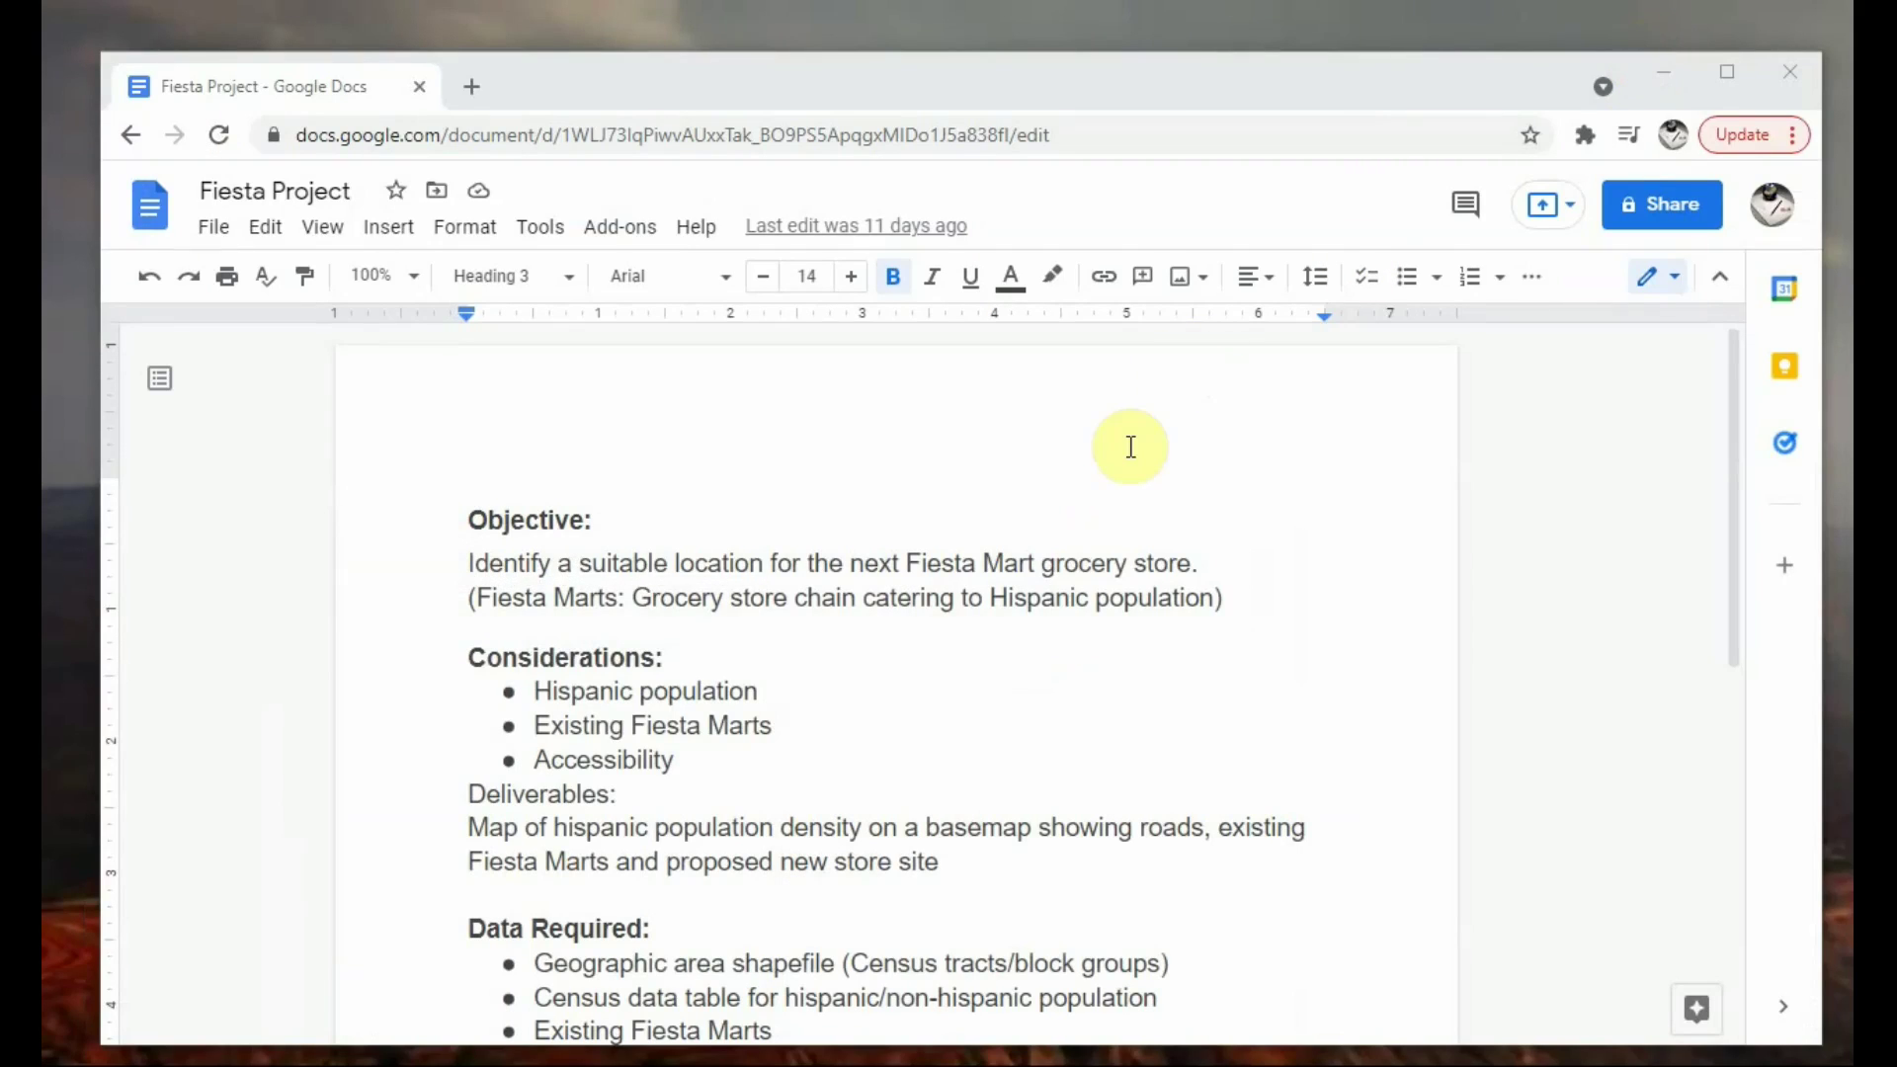
left_click(1121, 95)
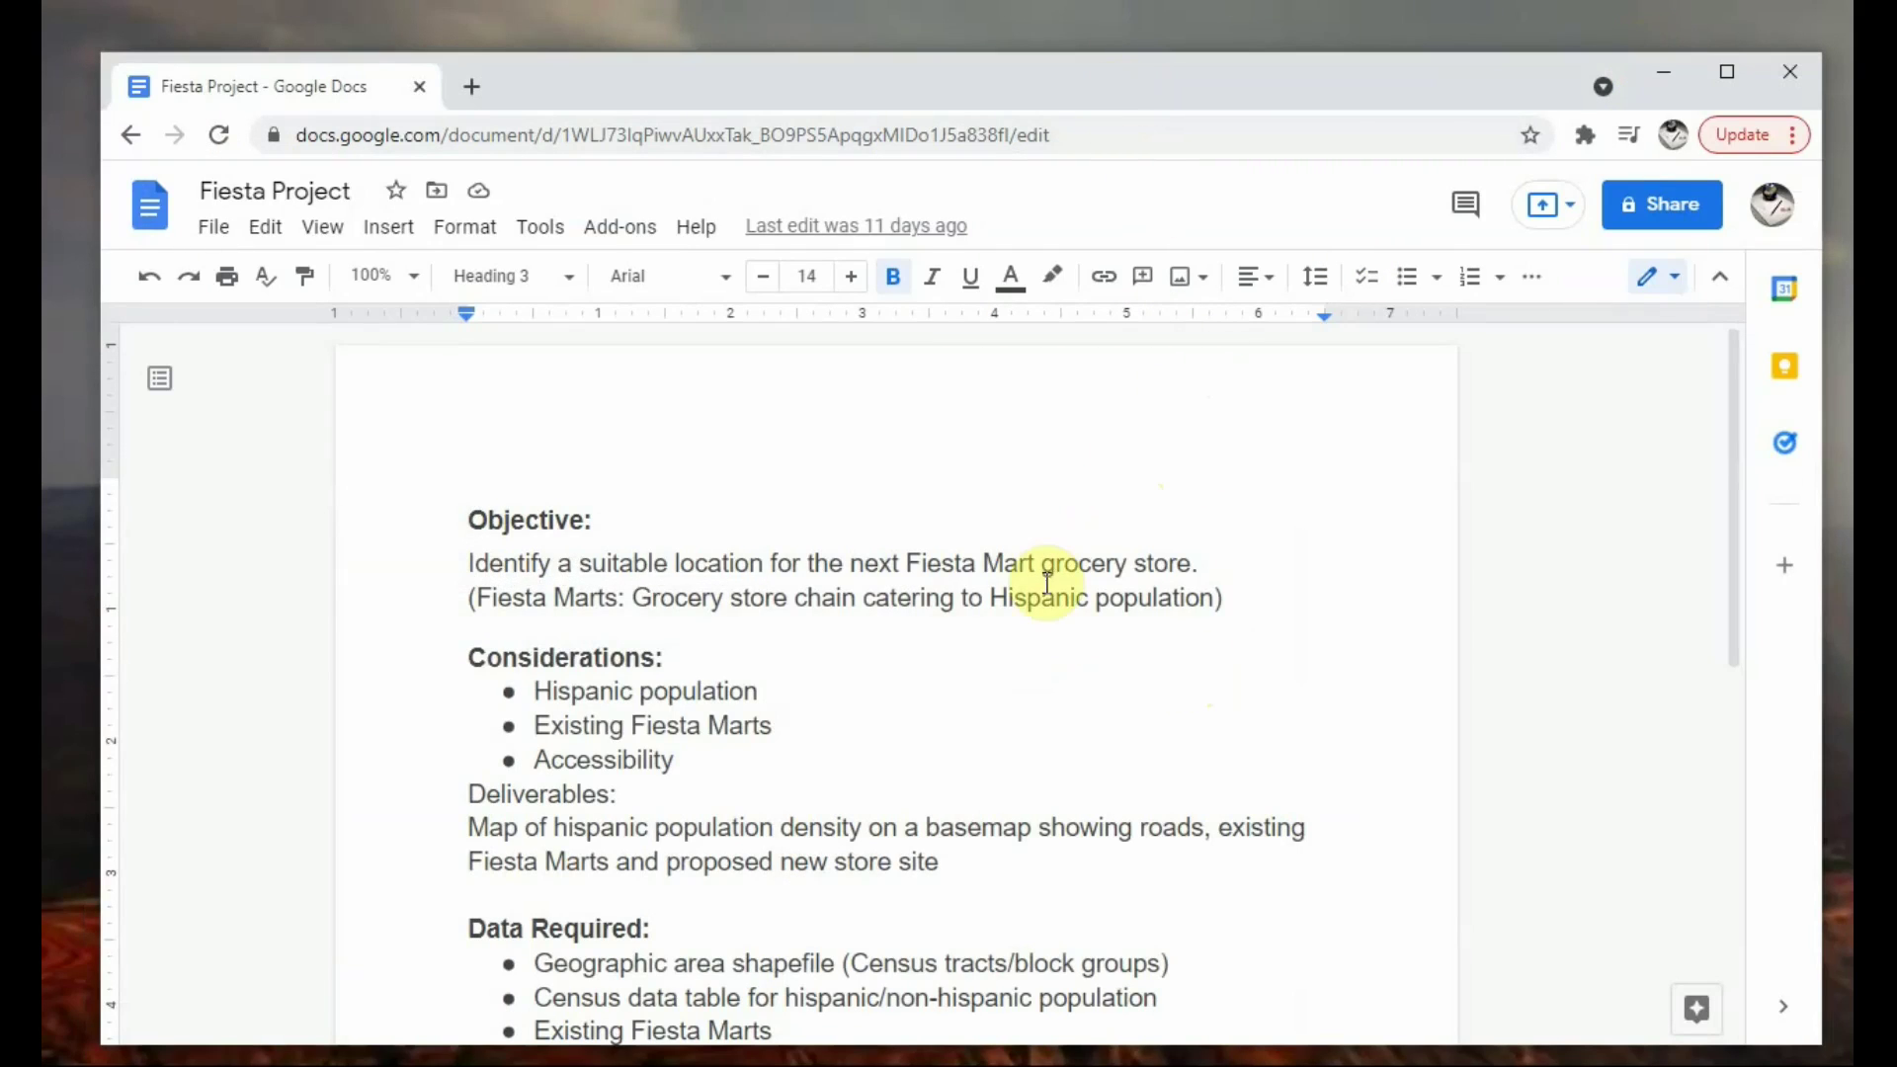
scroll(1037, 577, "down", 3)
scroll(1047, 581, "up", 3)
scroll(1047, 583, "down", 4)
scroll(1047, 583, "up", 4)
scroll(1047, 582, "down", 4)
scroll(1047, 583, "up", 3)
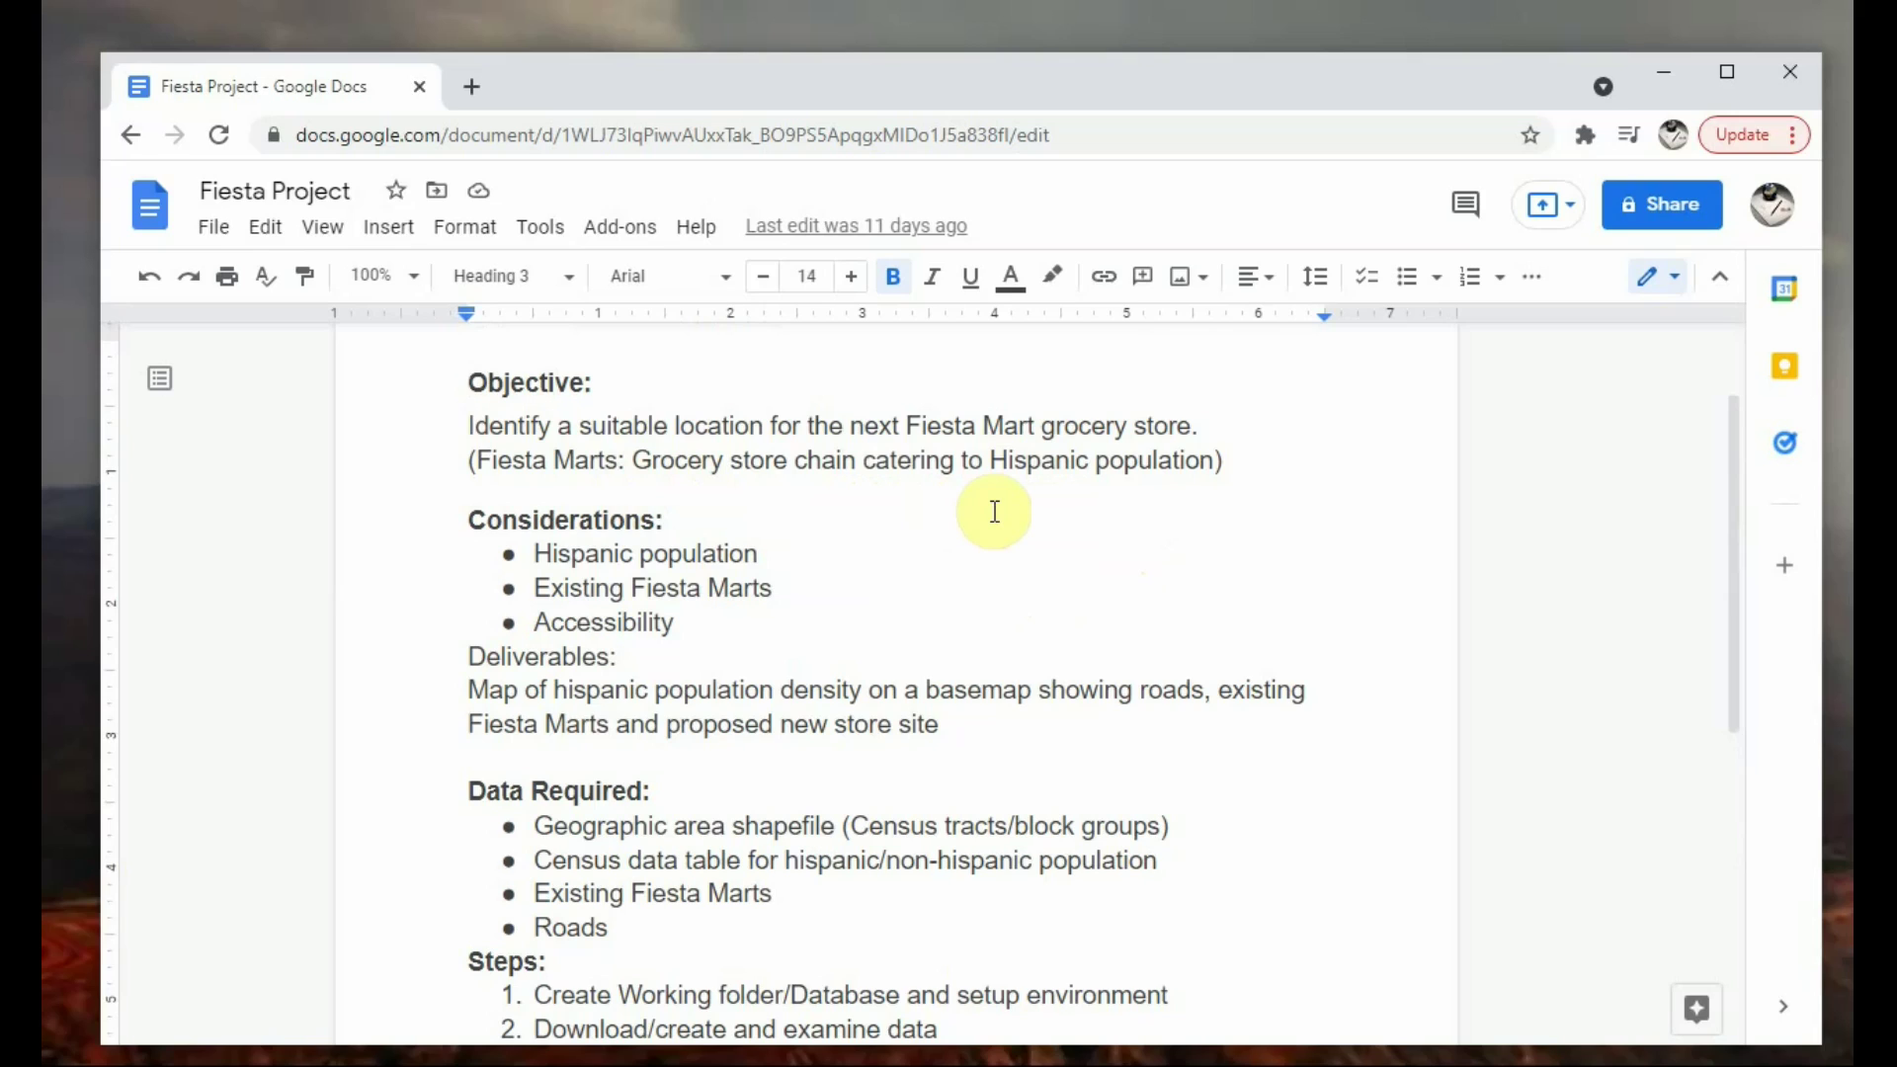
left_click(1082, 521)
scroll(1106, 603, "up", 2)
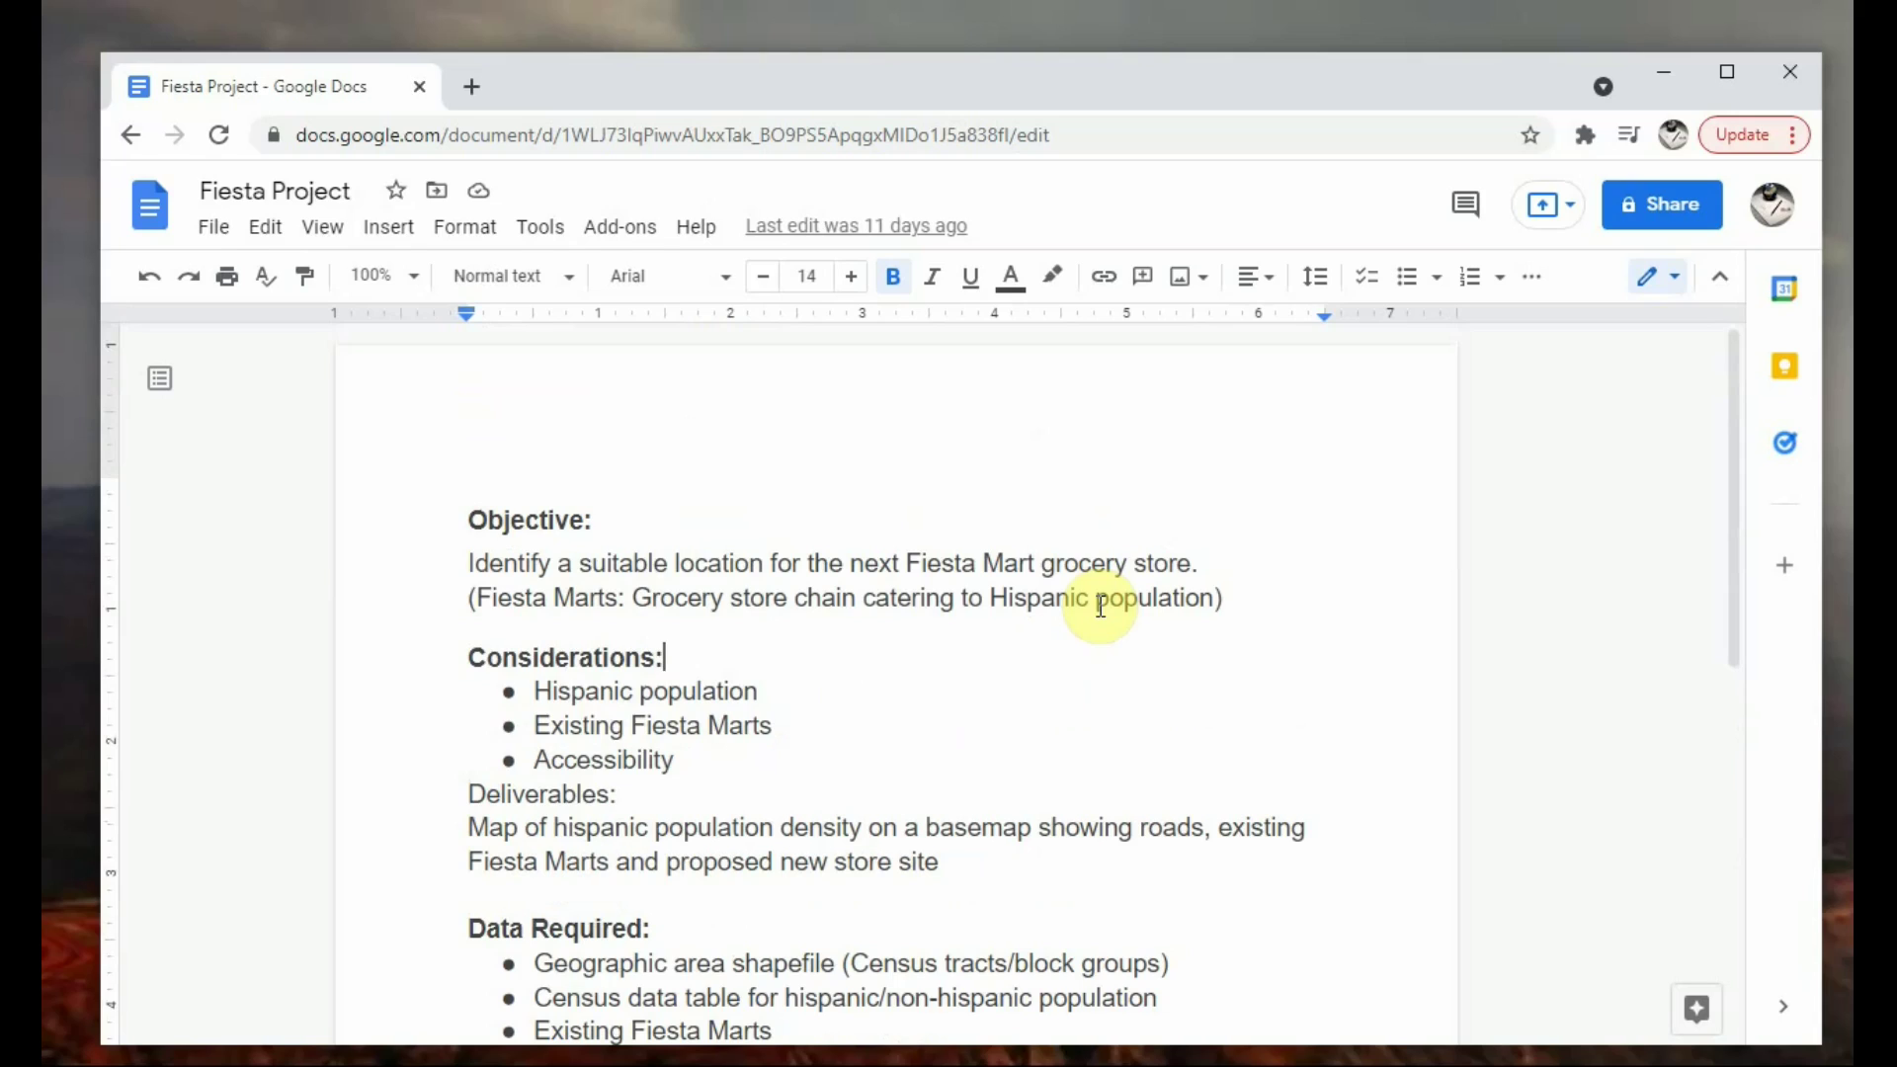
Read the Considerations list and the Deliverables description, including the entry on existing Fiesta Marts
scroll(965, 643, "down", 3)
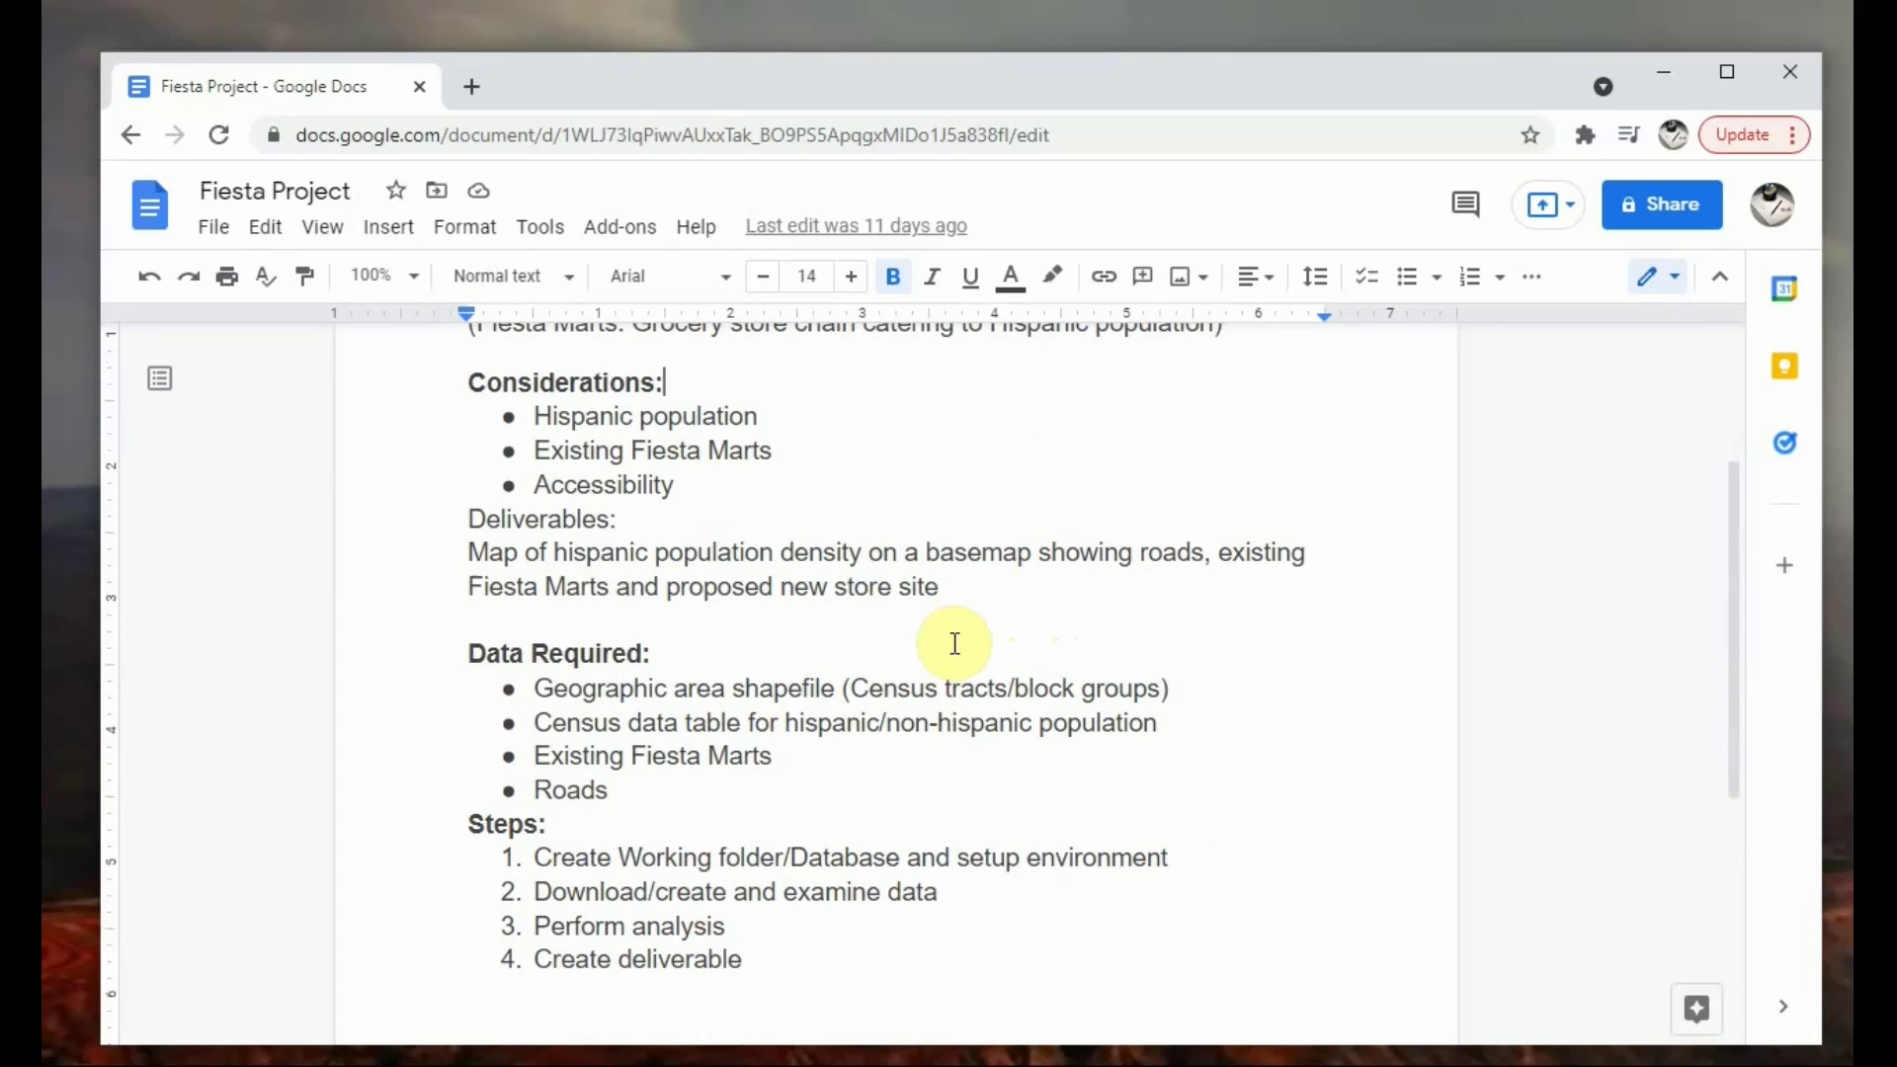
scroll(885, 504, "up", 3)
scroll(885, 589, "down", 3)
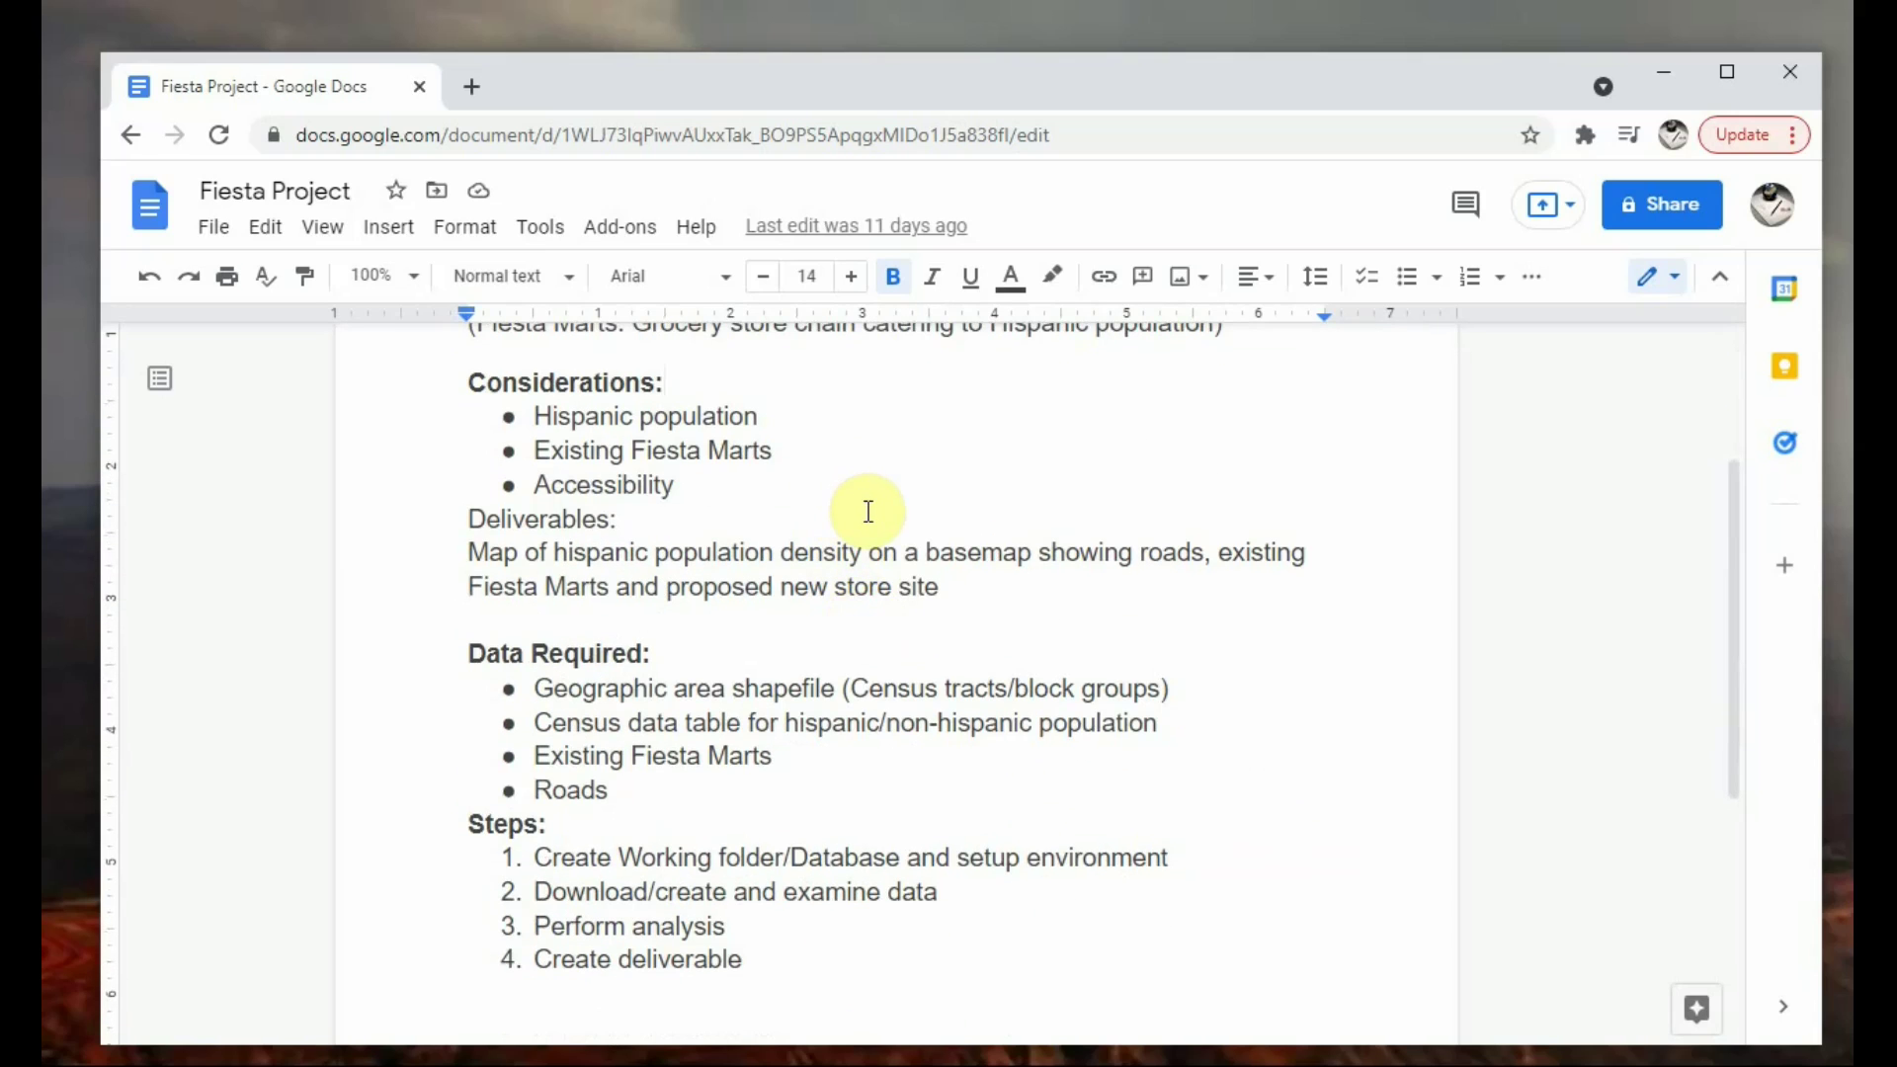
scroll(868, 512, "up", 2)
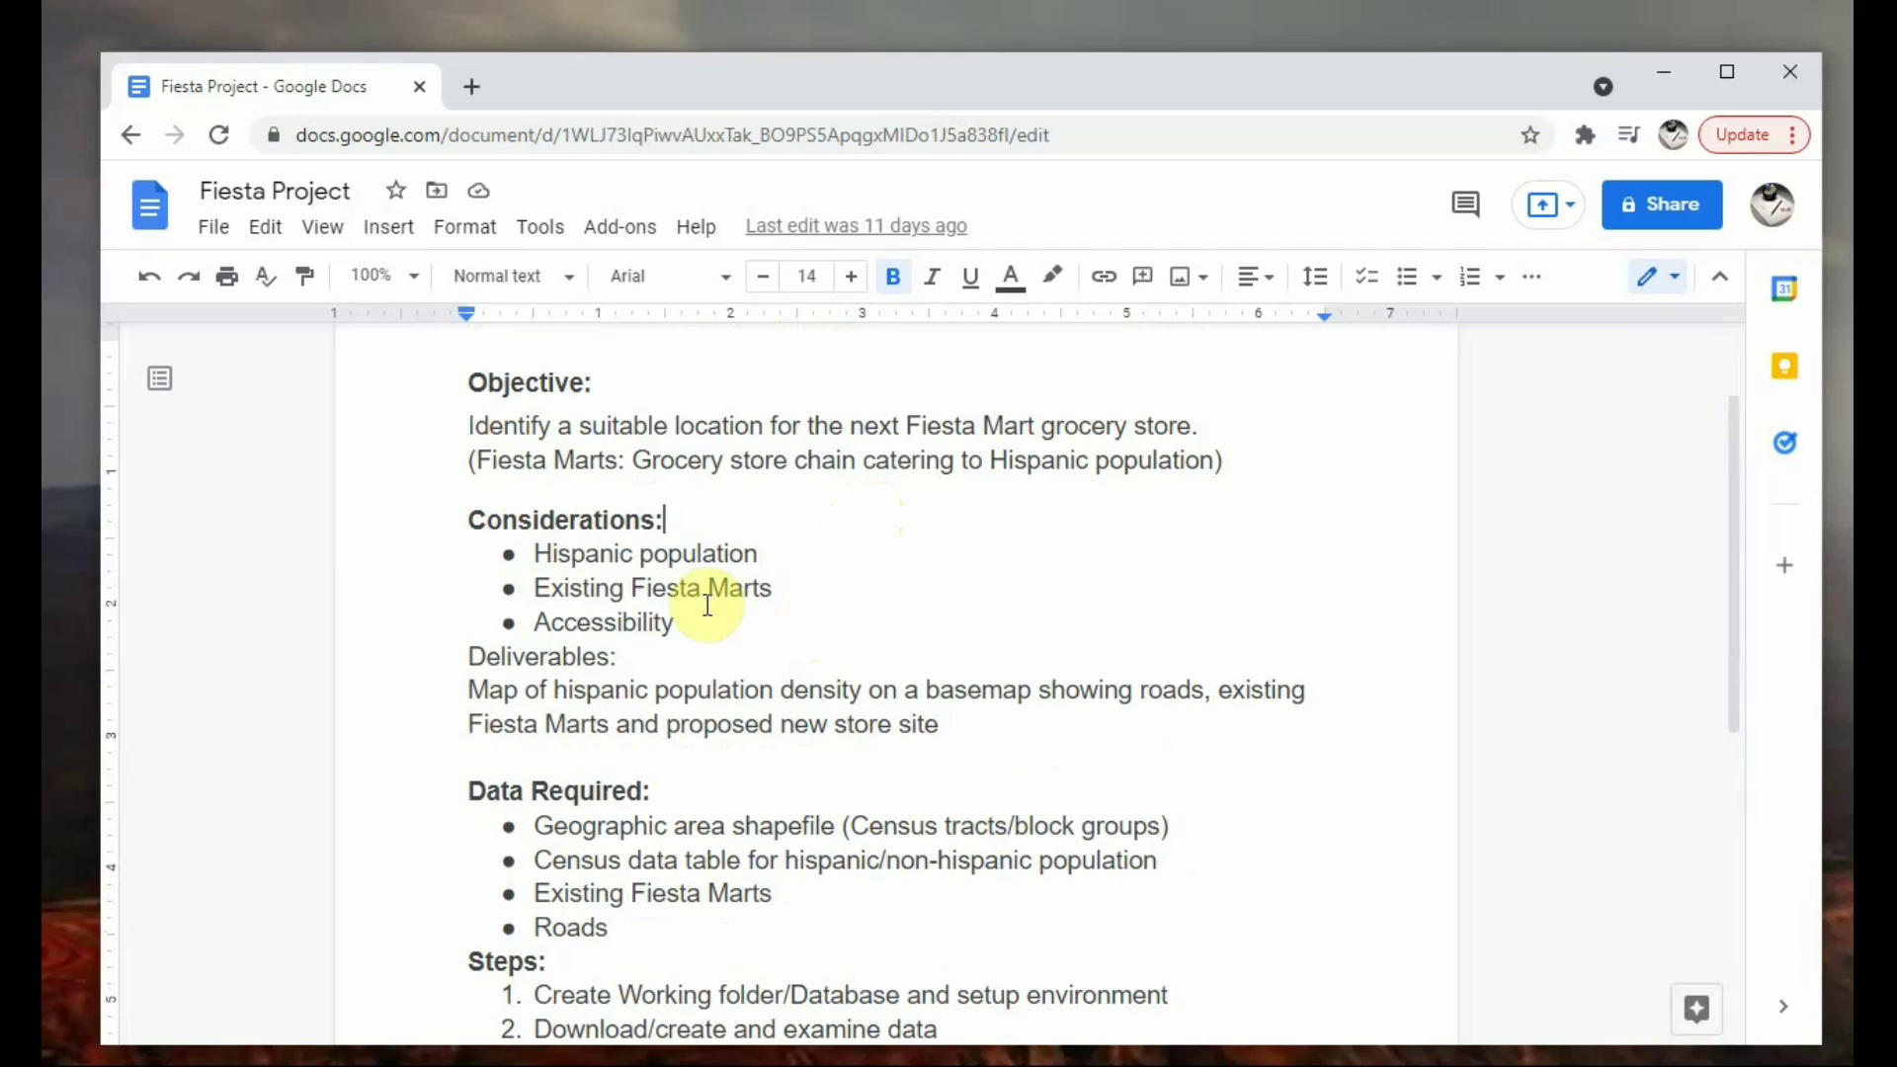
left_click(530, 589)
scroll(892, 579, "down", 2)
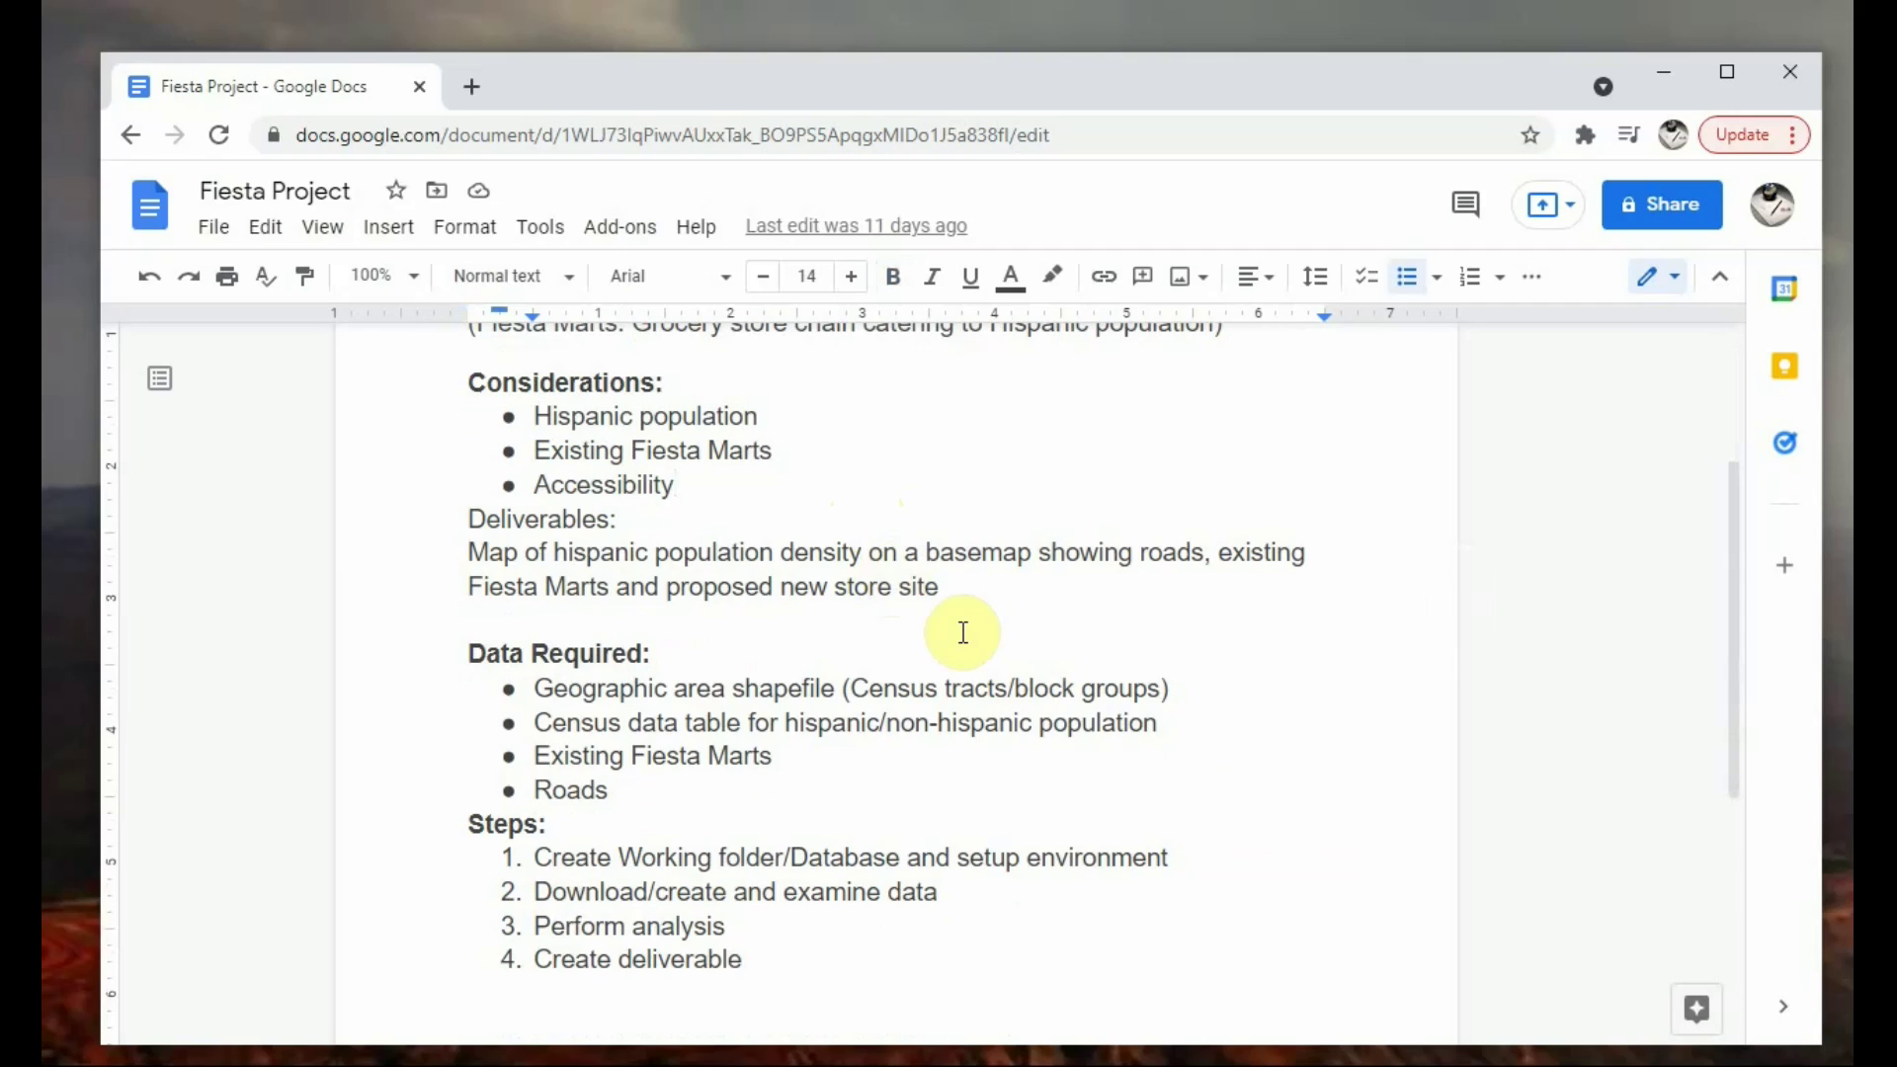
scroll(963, 632, "down", 4)
scroll(963, 632, "up", 4)
scroll(1086, 672, "down", 2)
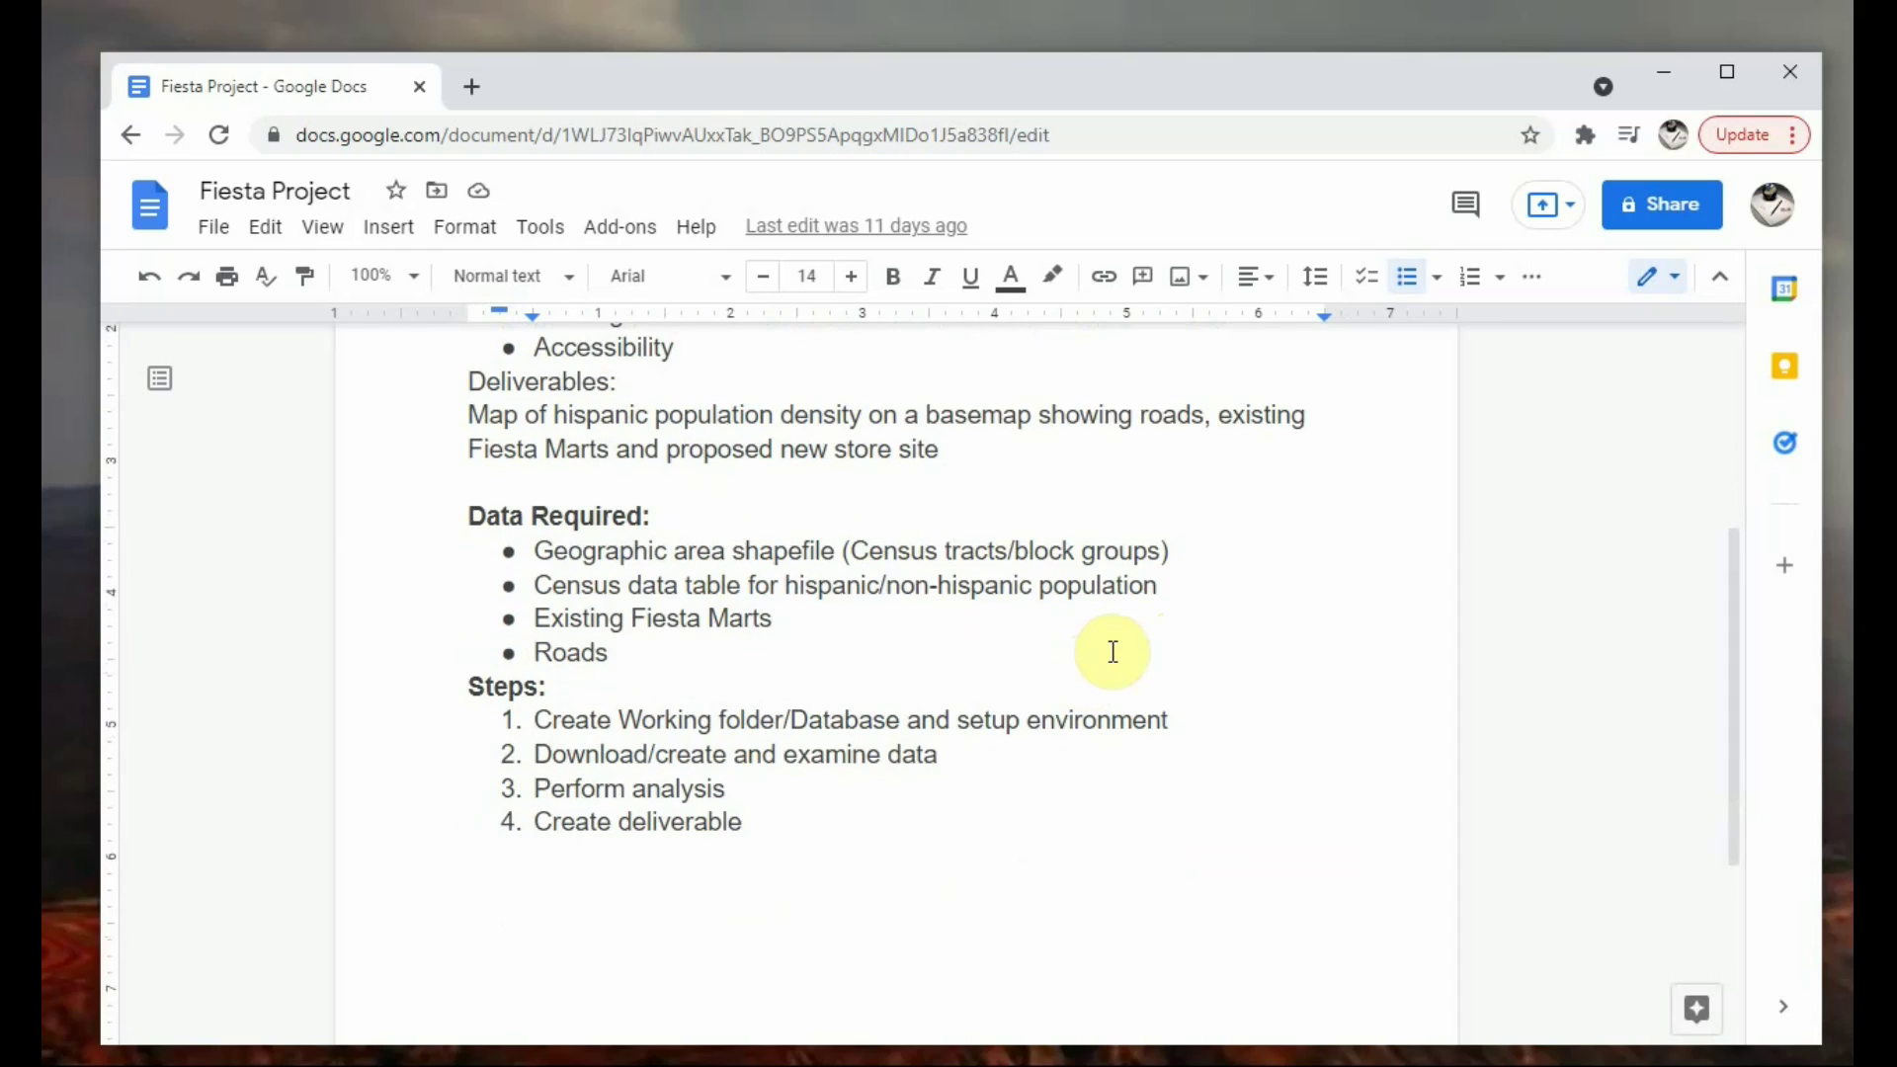
scroll(1113, 652, "down", 2)
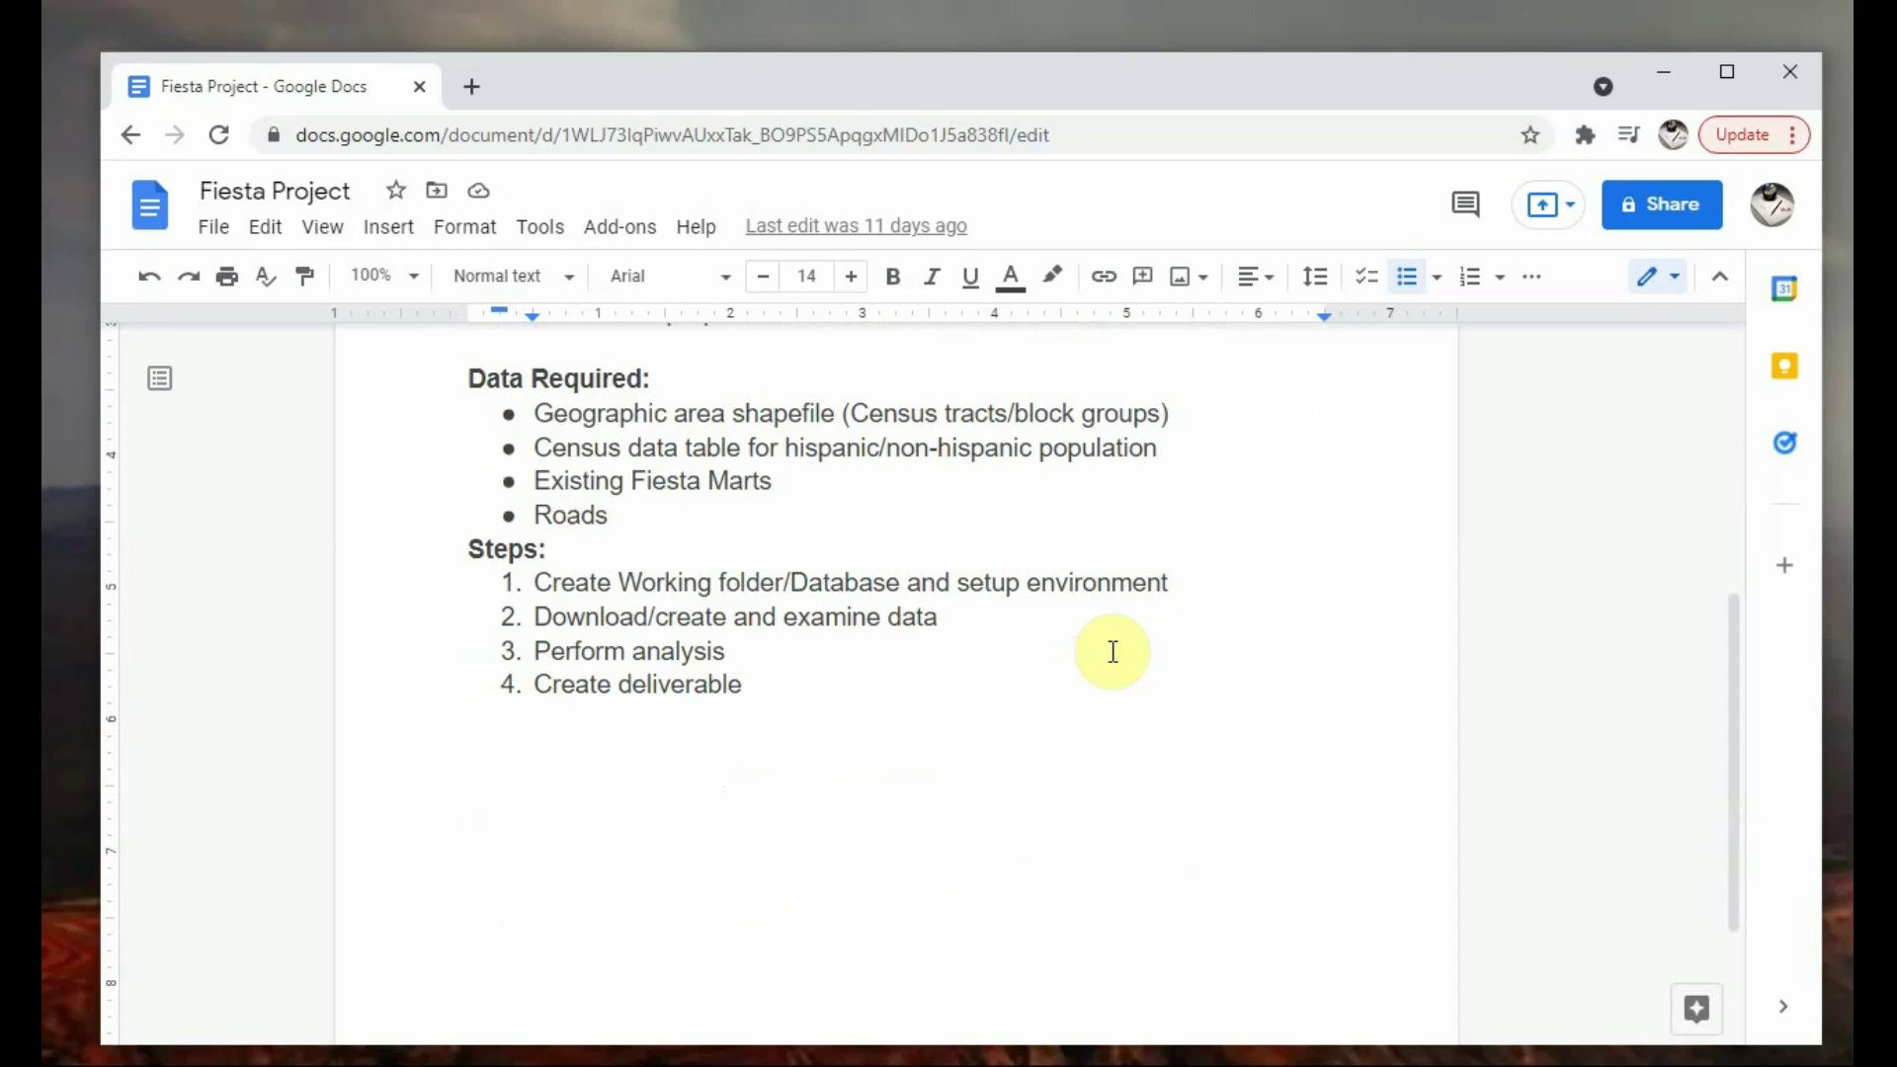
scroll(1113, 652, "up", 6)
scroll(1112, 652, "down", 4)
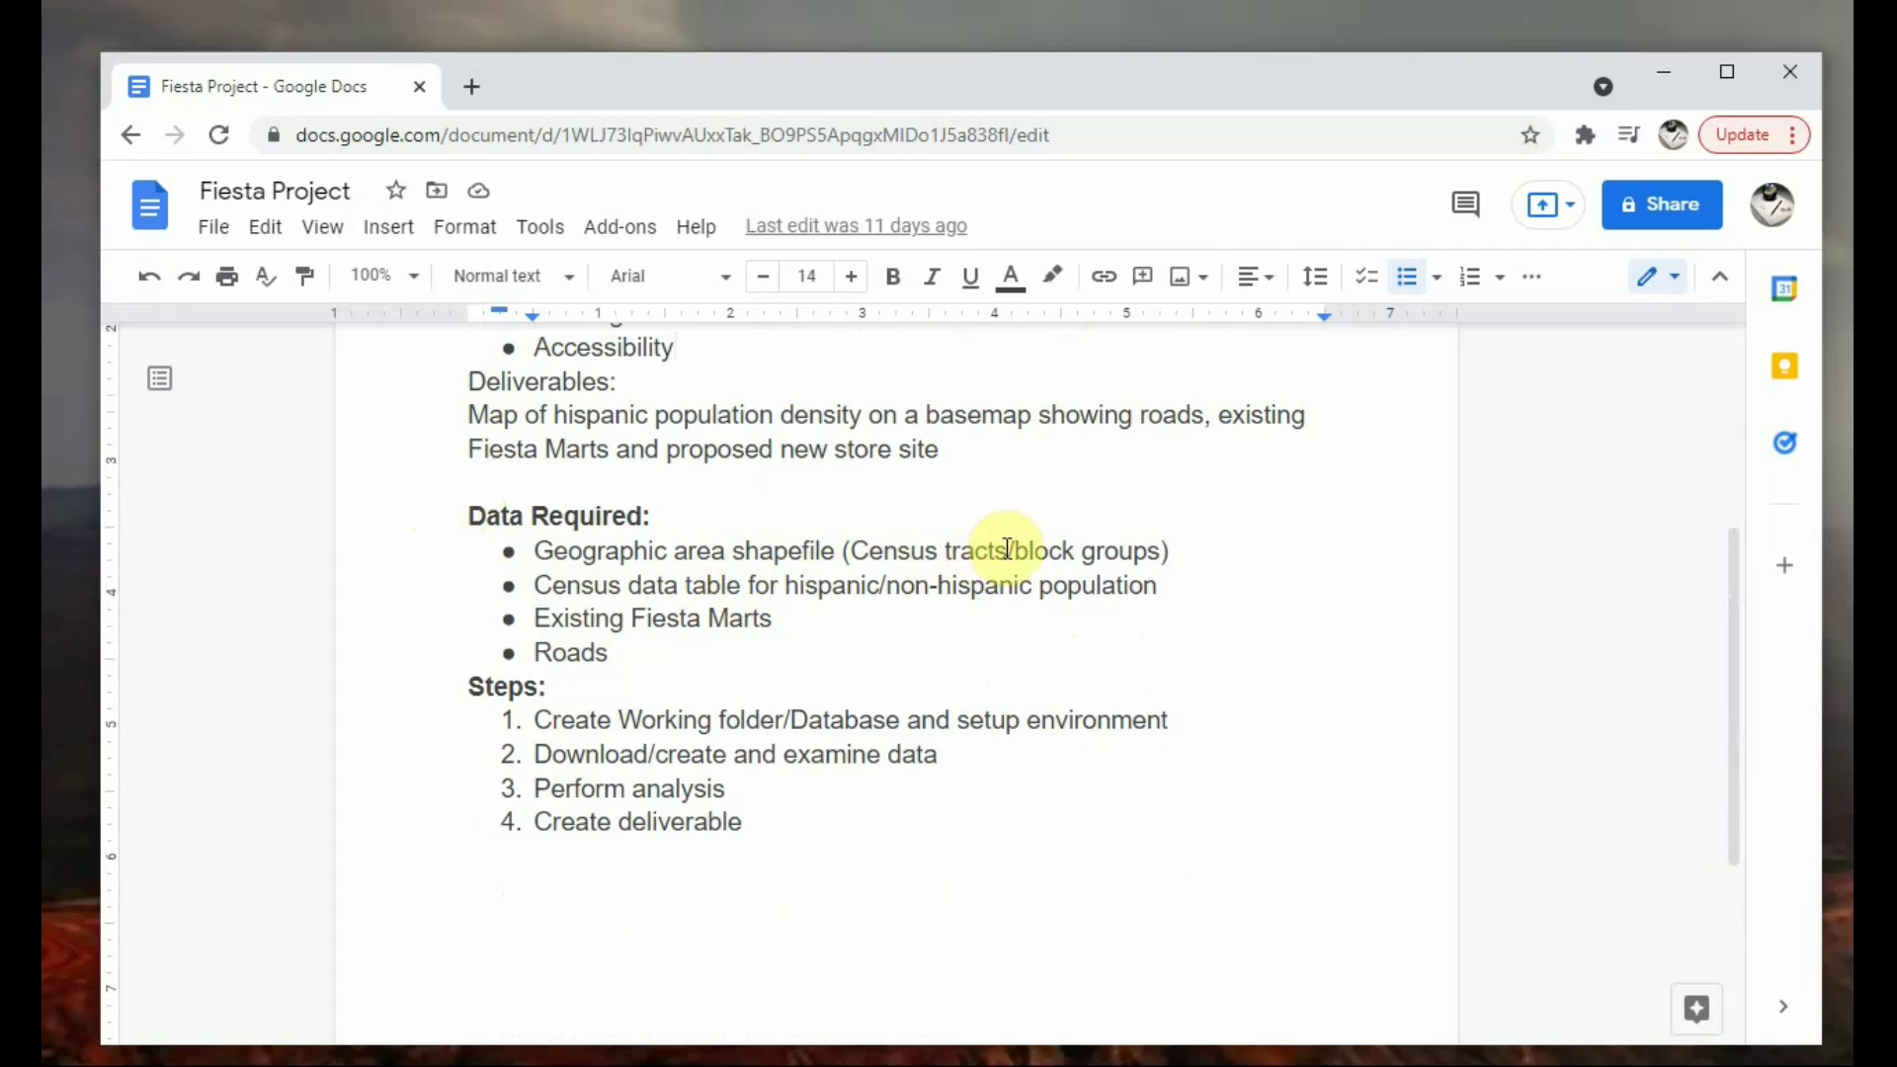
Examine the shapefile and census table entries under Data Required and compare them with the Considerations list
left_click(1203, 551)
left_click(921, 632)
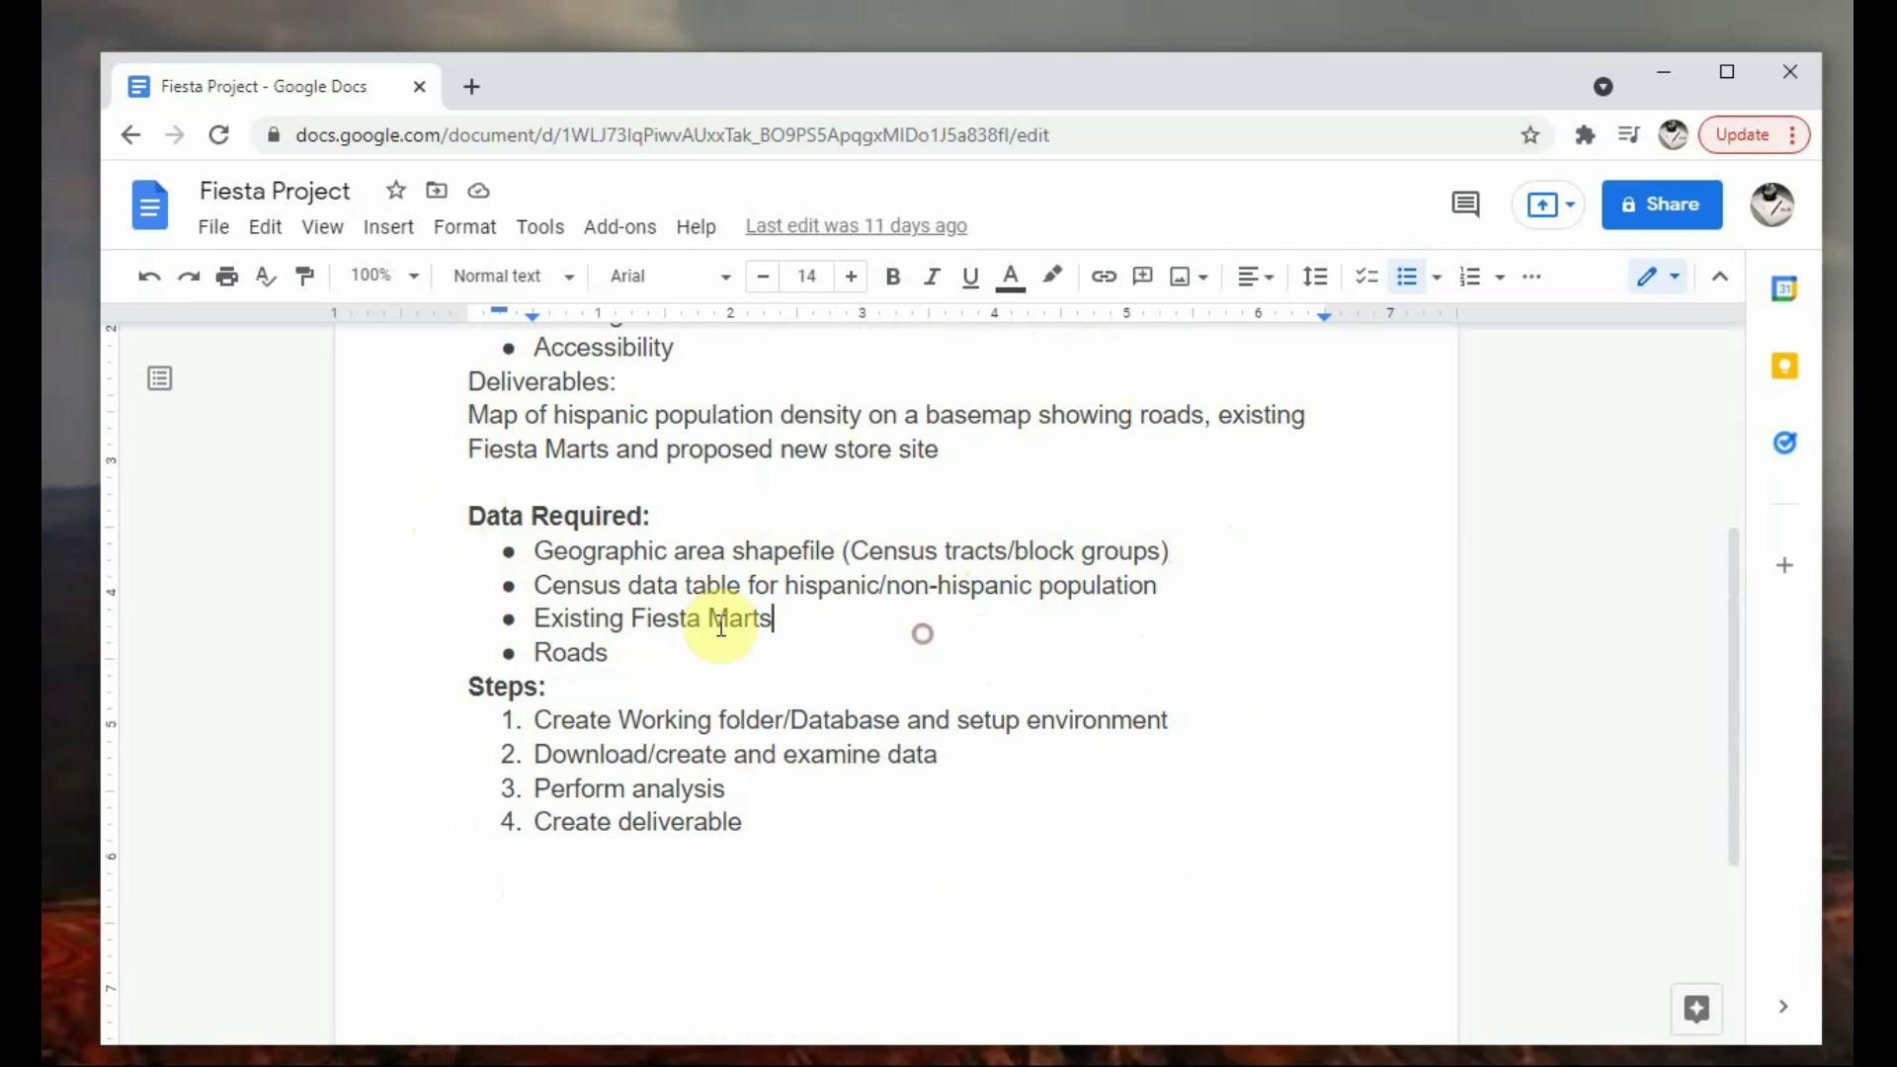
left_click_drag(535, 590, 595, 585)
left_click(938, 643)
left_click(1038, 628)
scroll(1047, 614, "up", 4)
scroll(1037, 623, "down", 3)
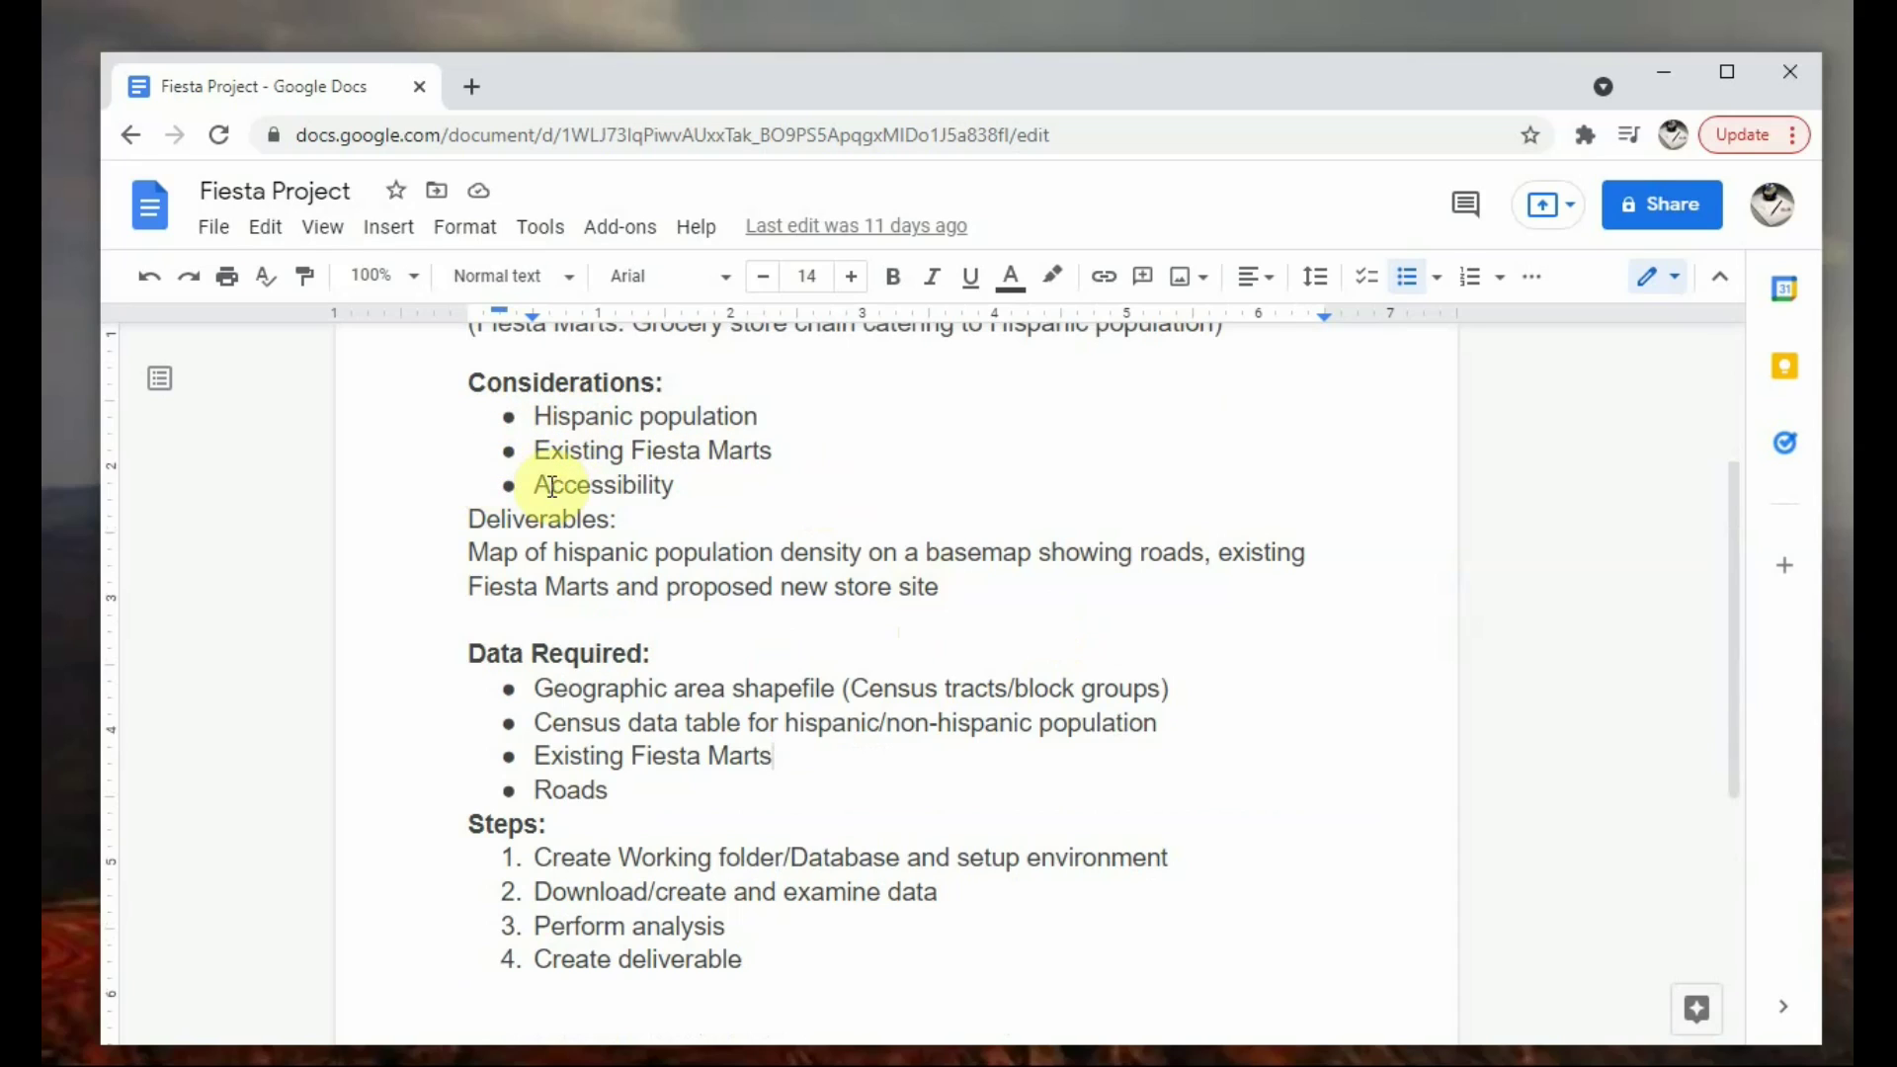
left_click_drag(524, 451, 568, 462)
left_click(889, 484)
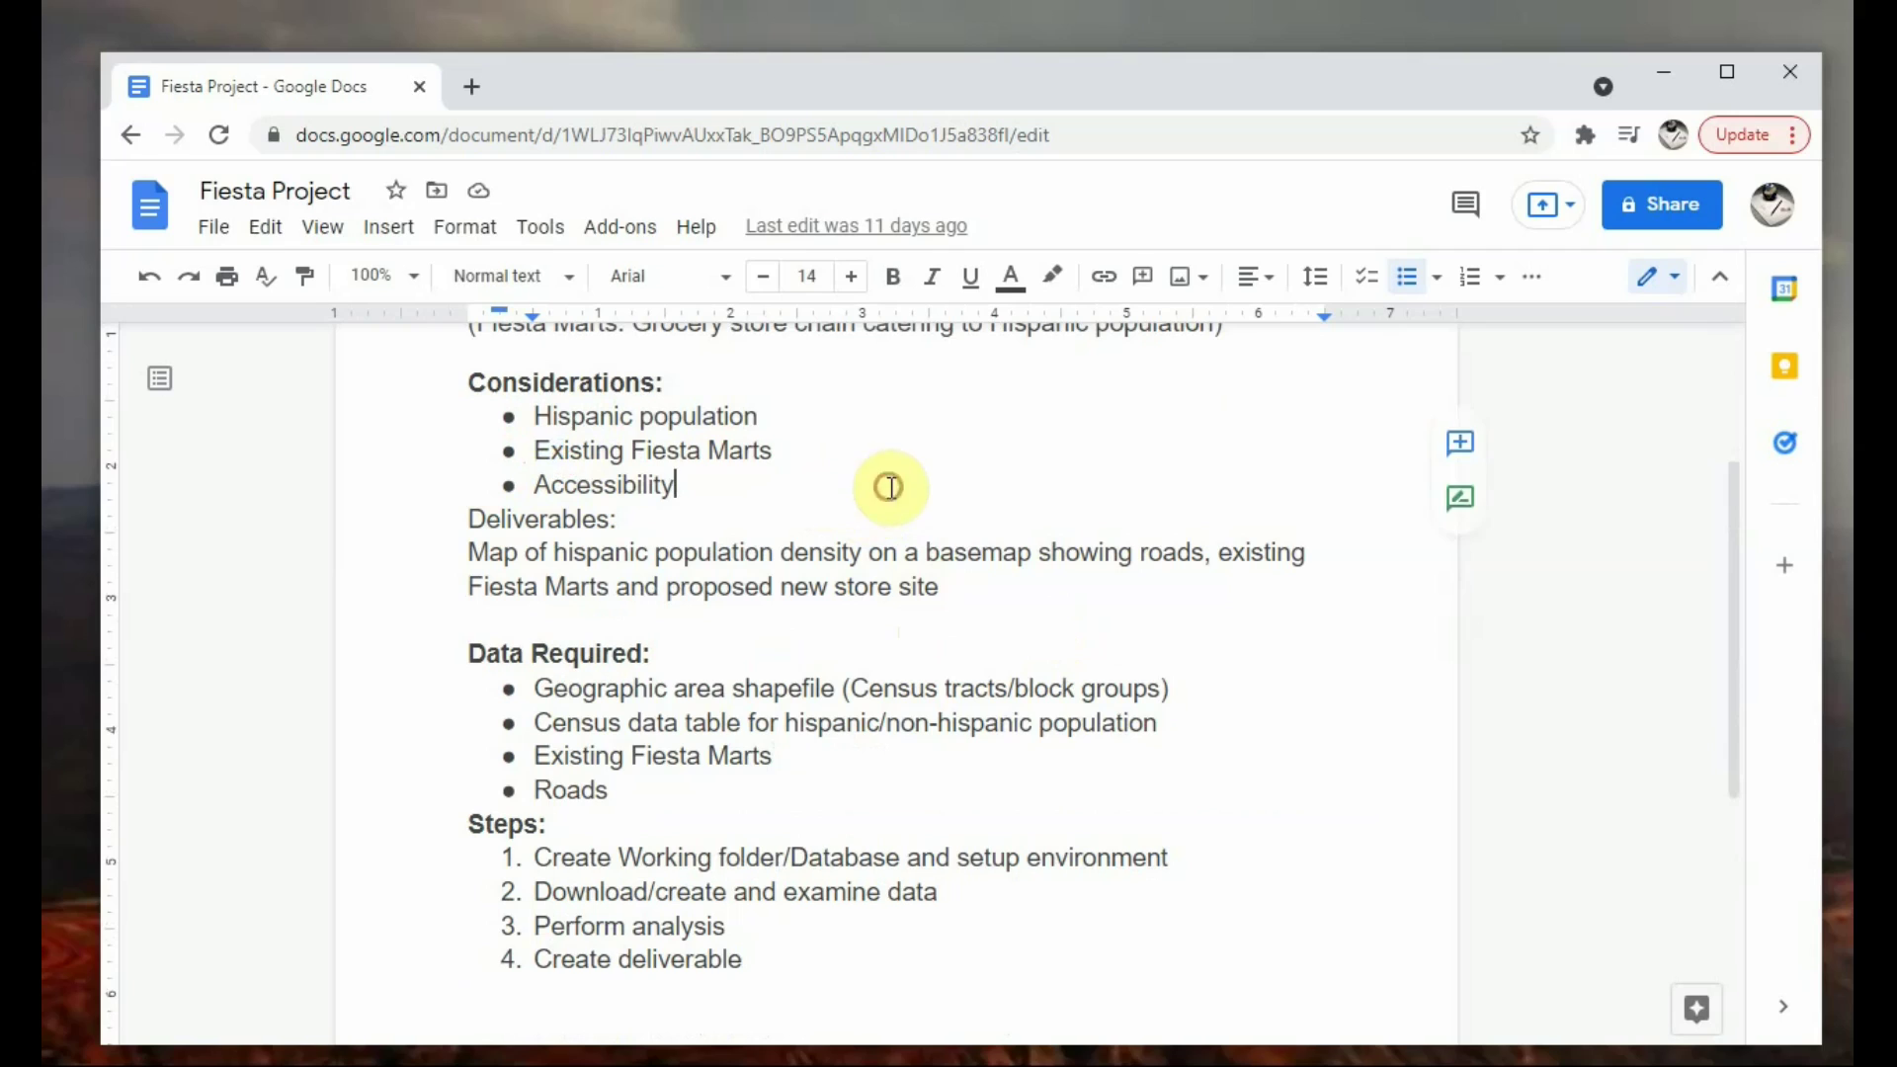
Examine the Existing Fiesta Marts and Roads entries in the Data Required list
scroll(830, 708, "down", 1)
scroll(830, 708, "down", 1)
left_click_drag(774, 621, 679, 623)
left_click(689, 666)
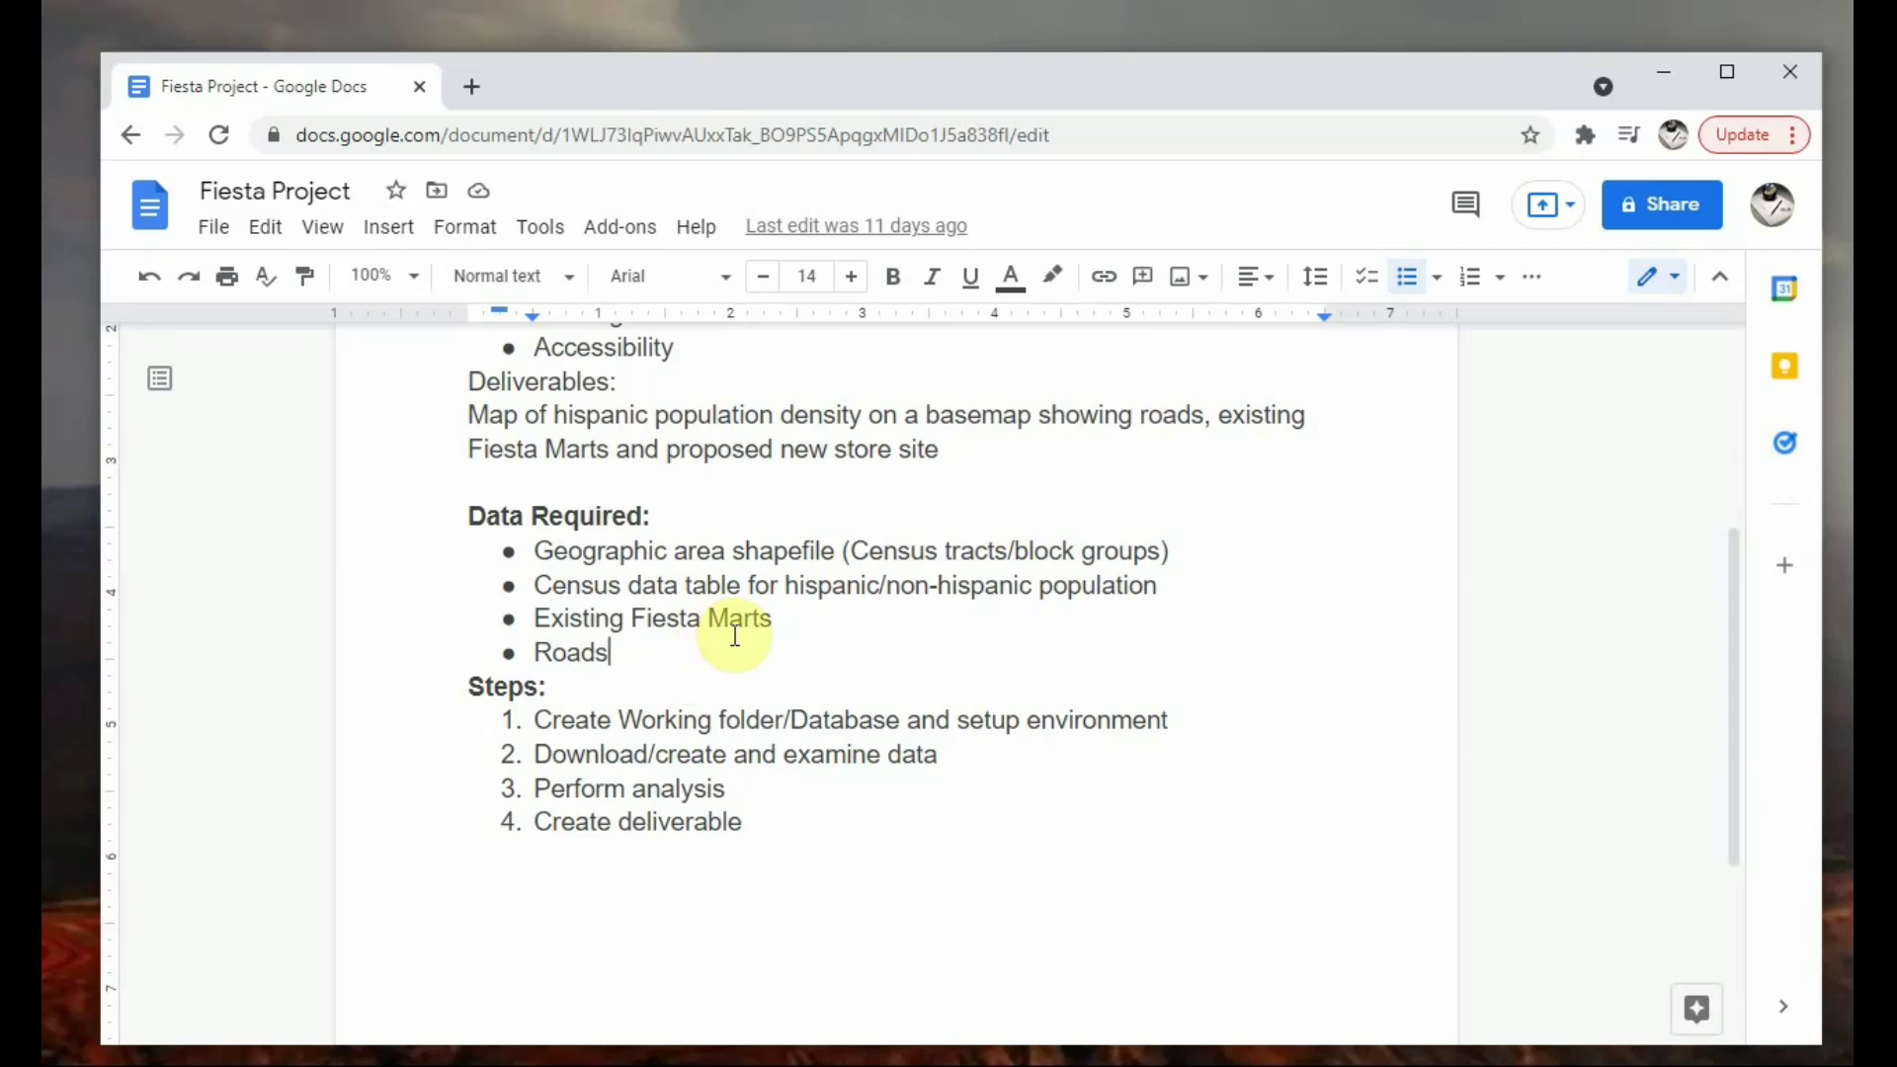
left_click(611, 654)
double_click(535, 657)
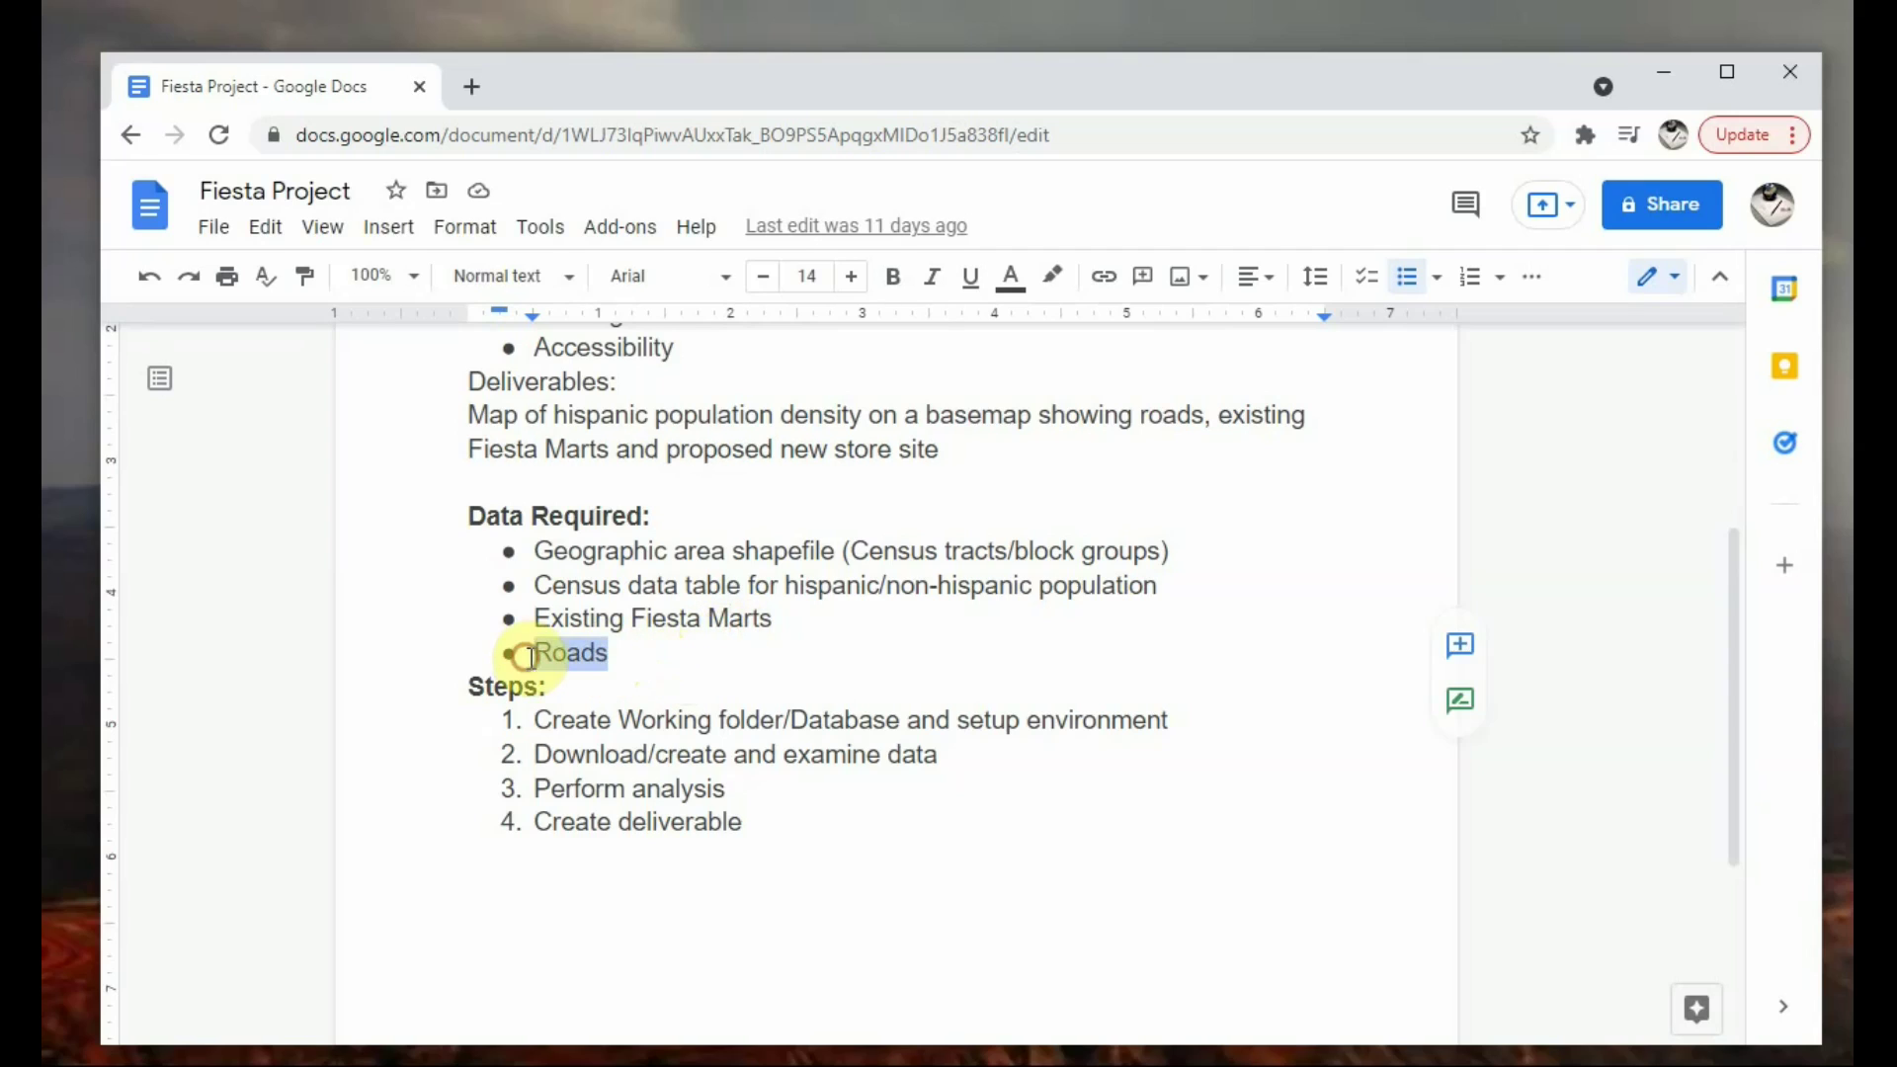
left_click(661, 662)
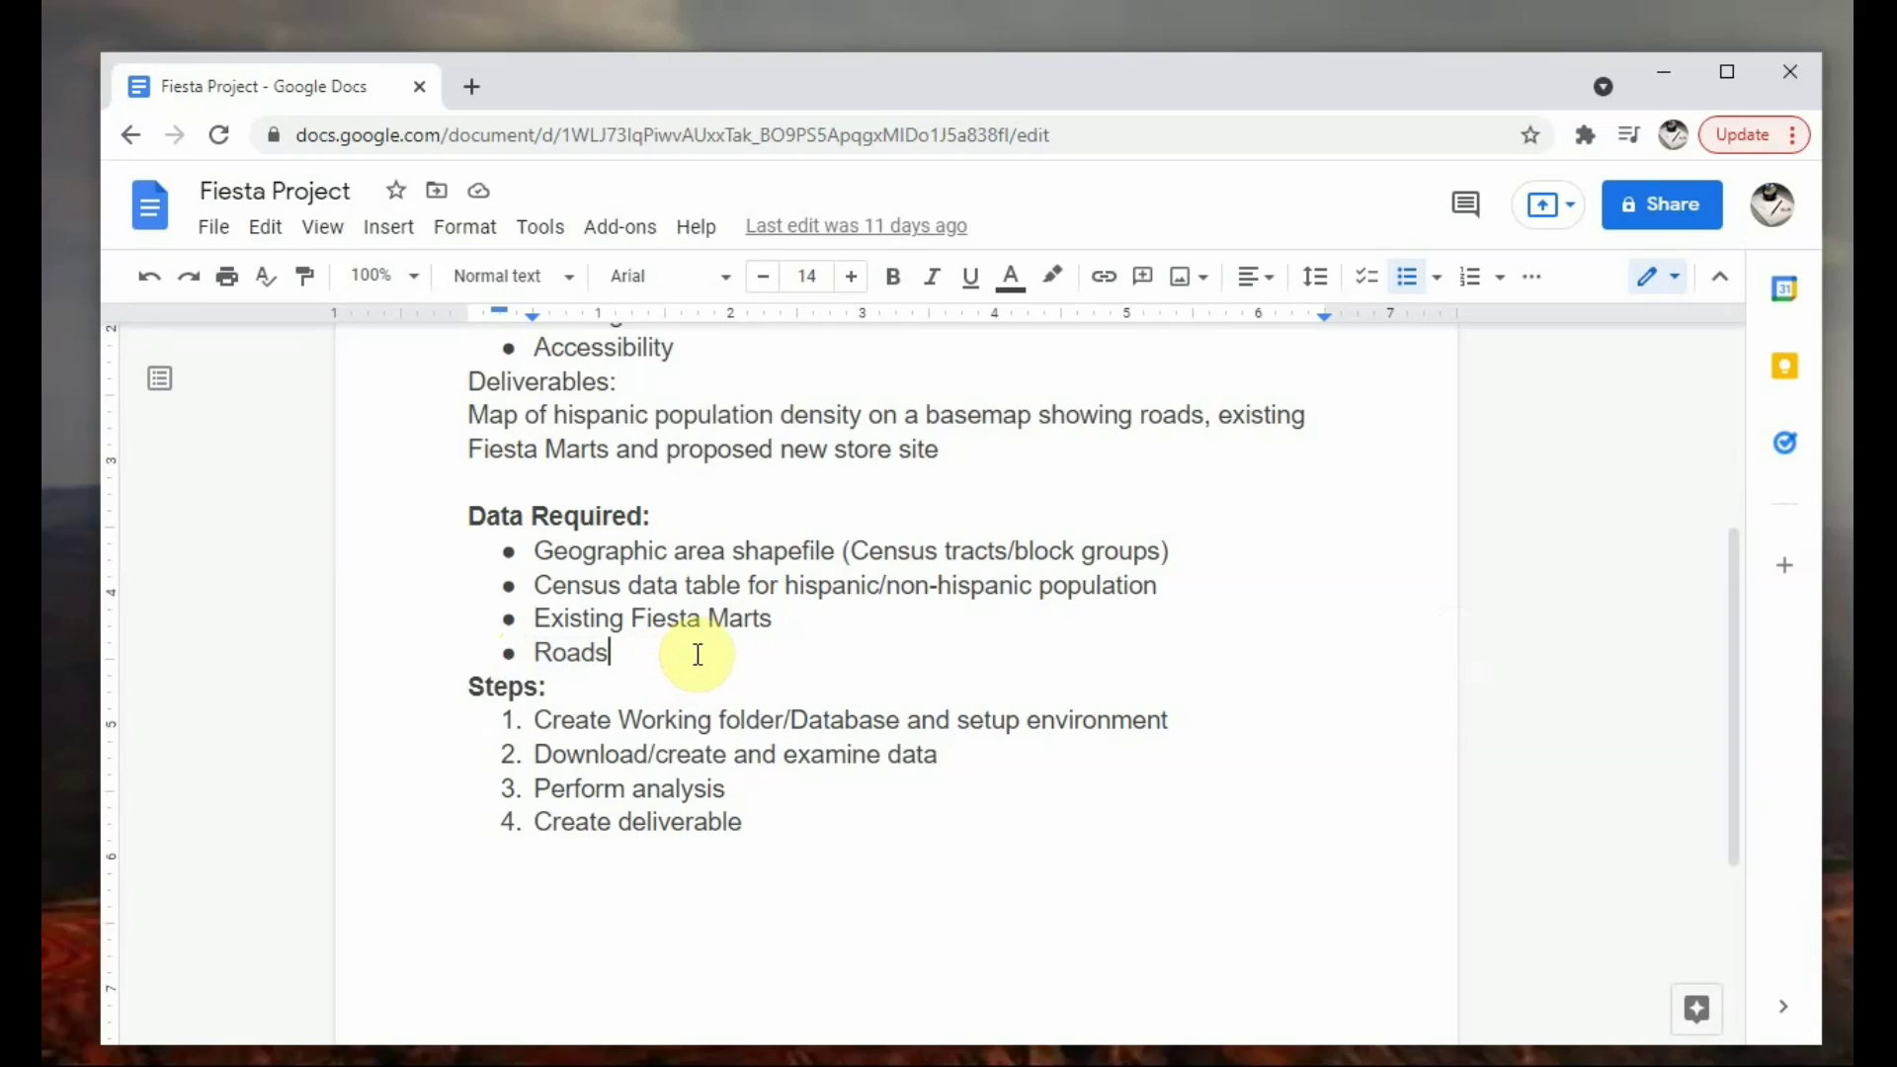
Review the whole project plan from the Objective through the Data Required and Steps lists
scroll(729, 660, "up", 1)
scroll(729, 660, "up", 2)
scroll(744, 665, "down", 3)
scroll(684, 680, "up", 2)
scroll(690, 678, "down", 1)
scroll(683, 684, "down", 1)
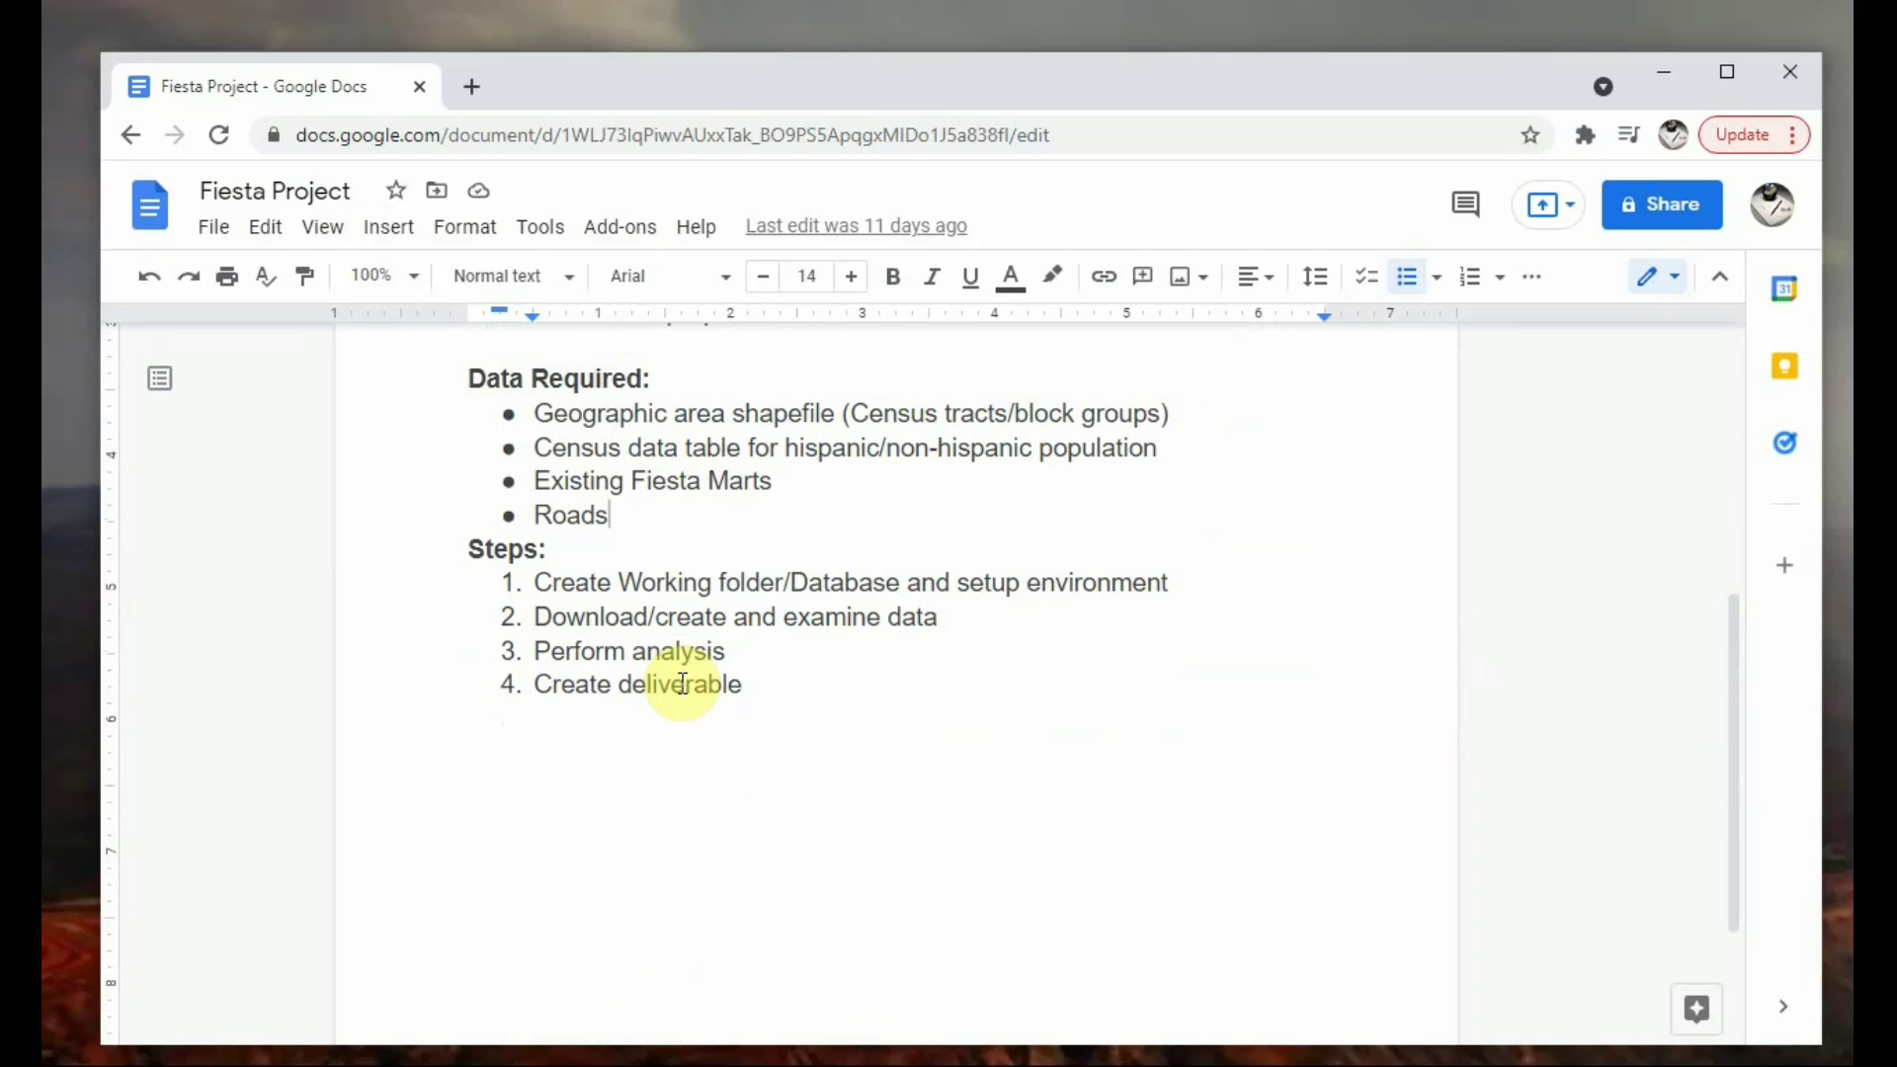
scroll(682, 684, "up", 5)
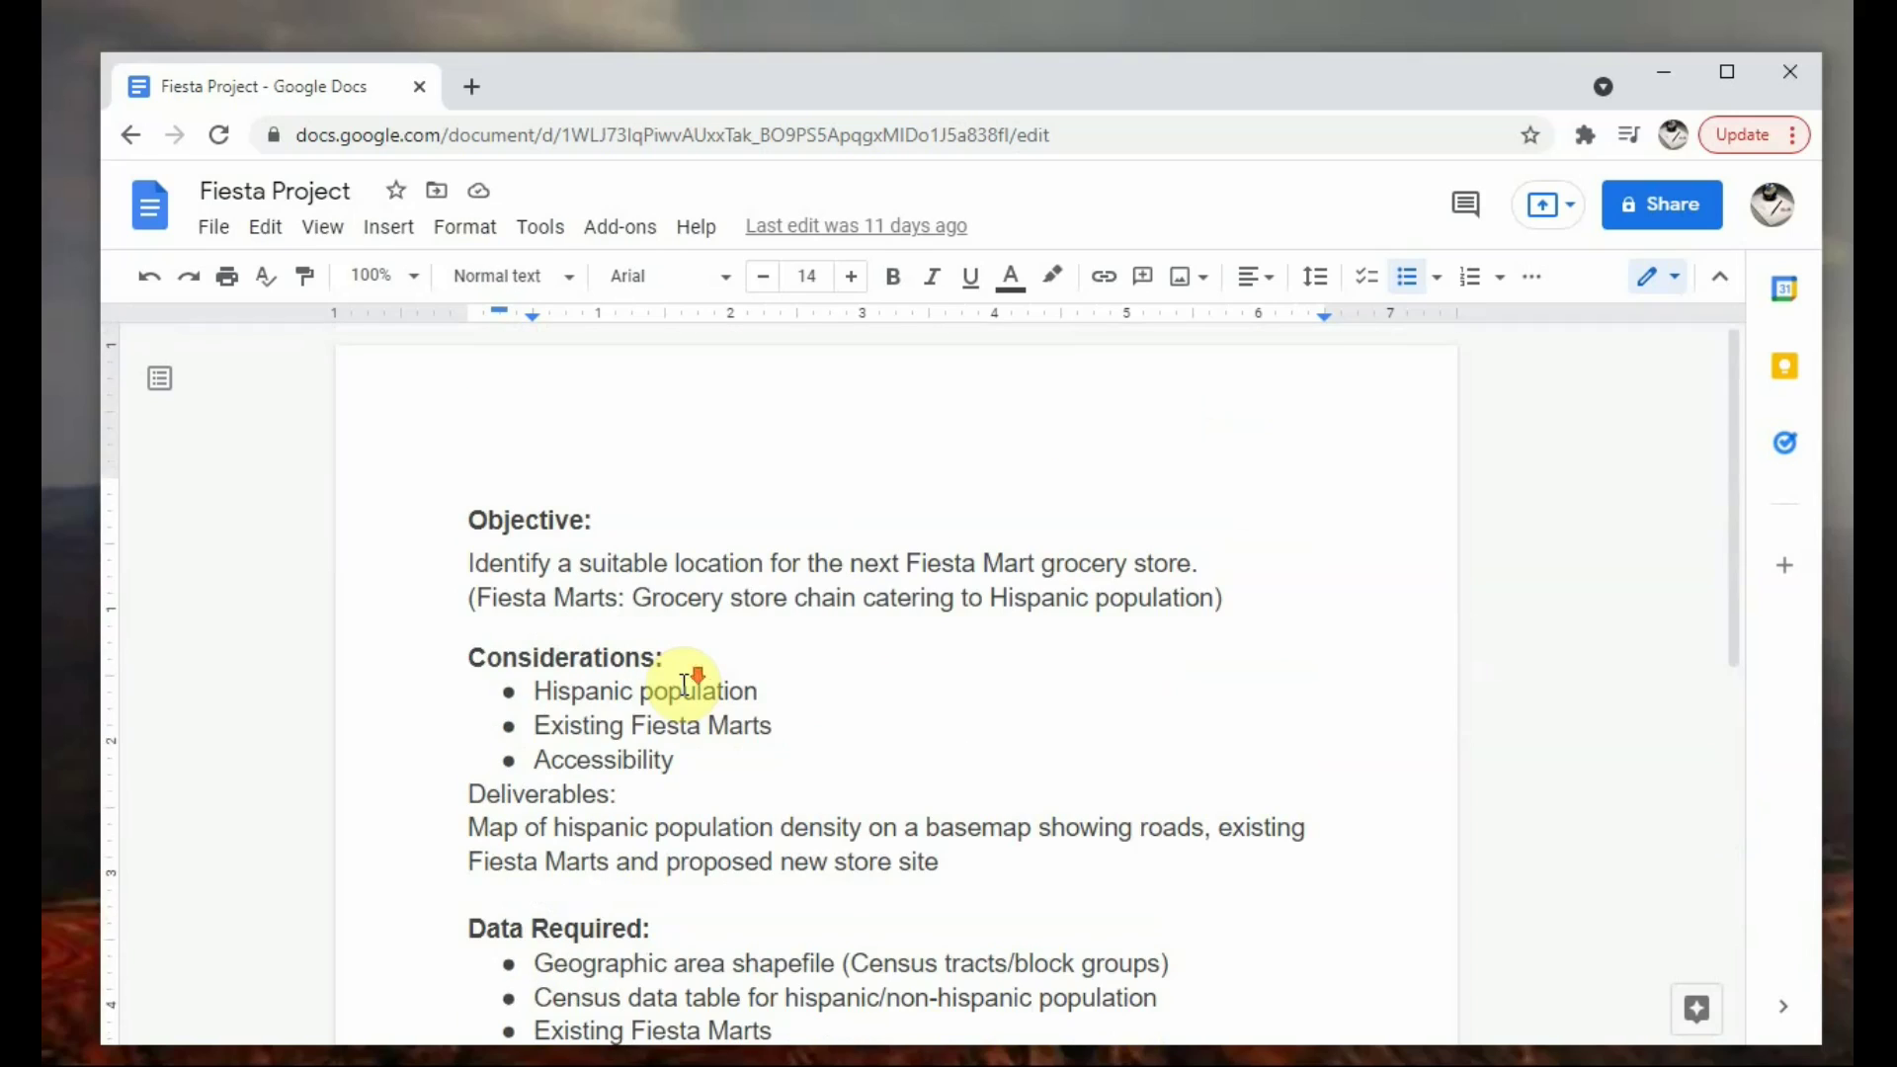
scroll(684, 684, "down", 5)
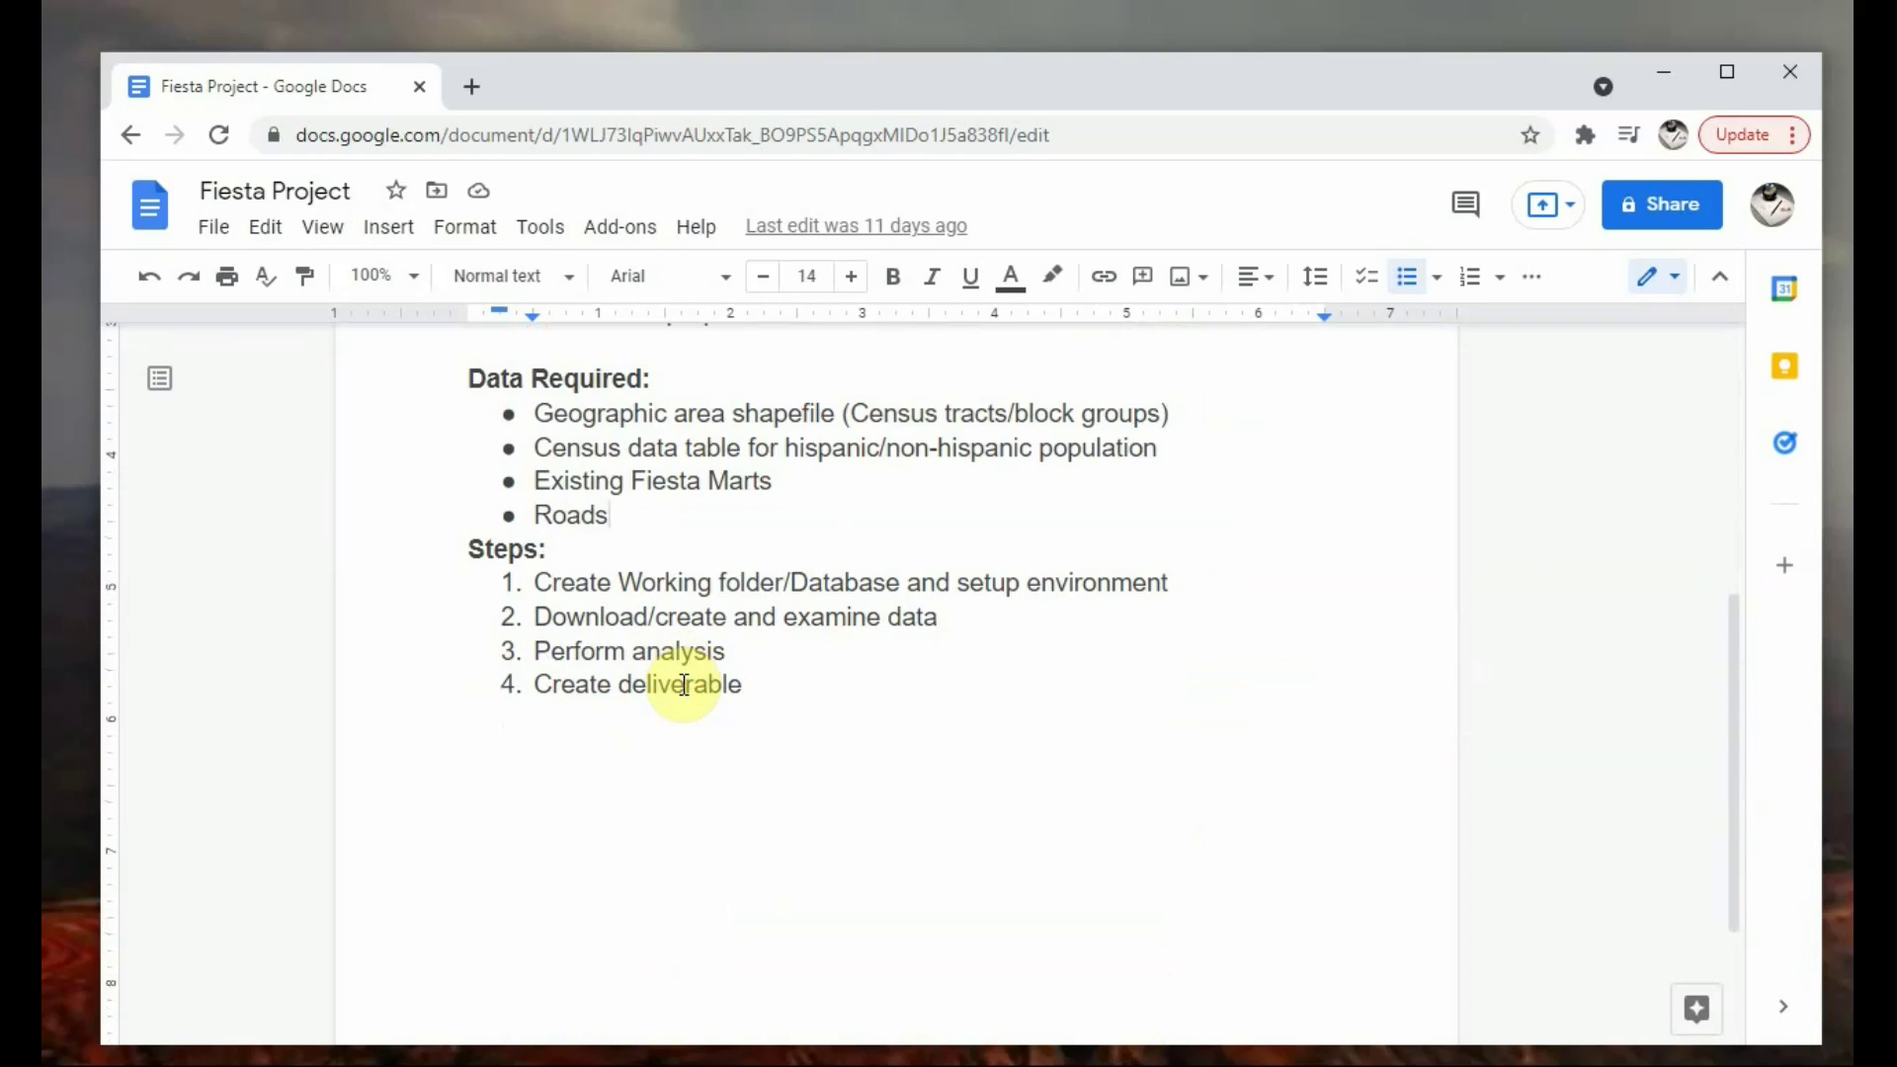
scroll(684, 683, "up", 5)
scroll(707, 680, "down", 2)
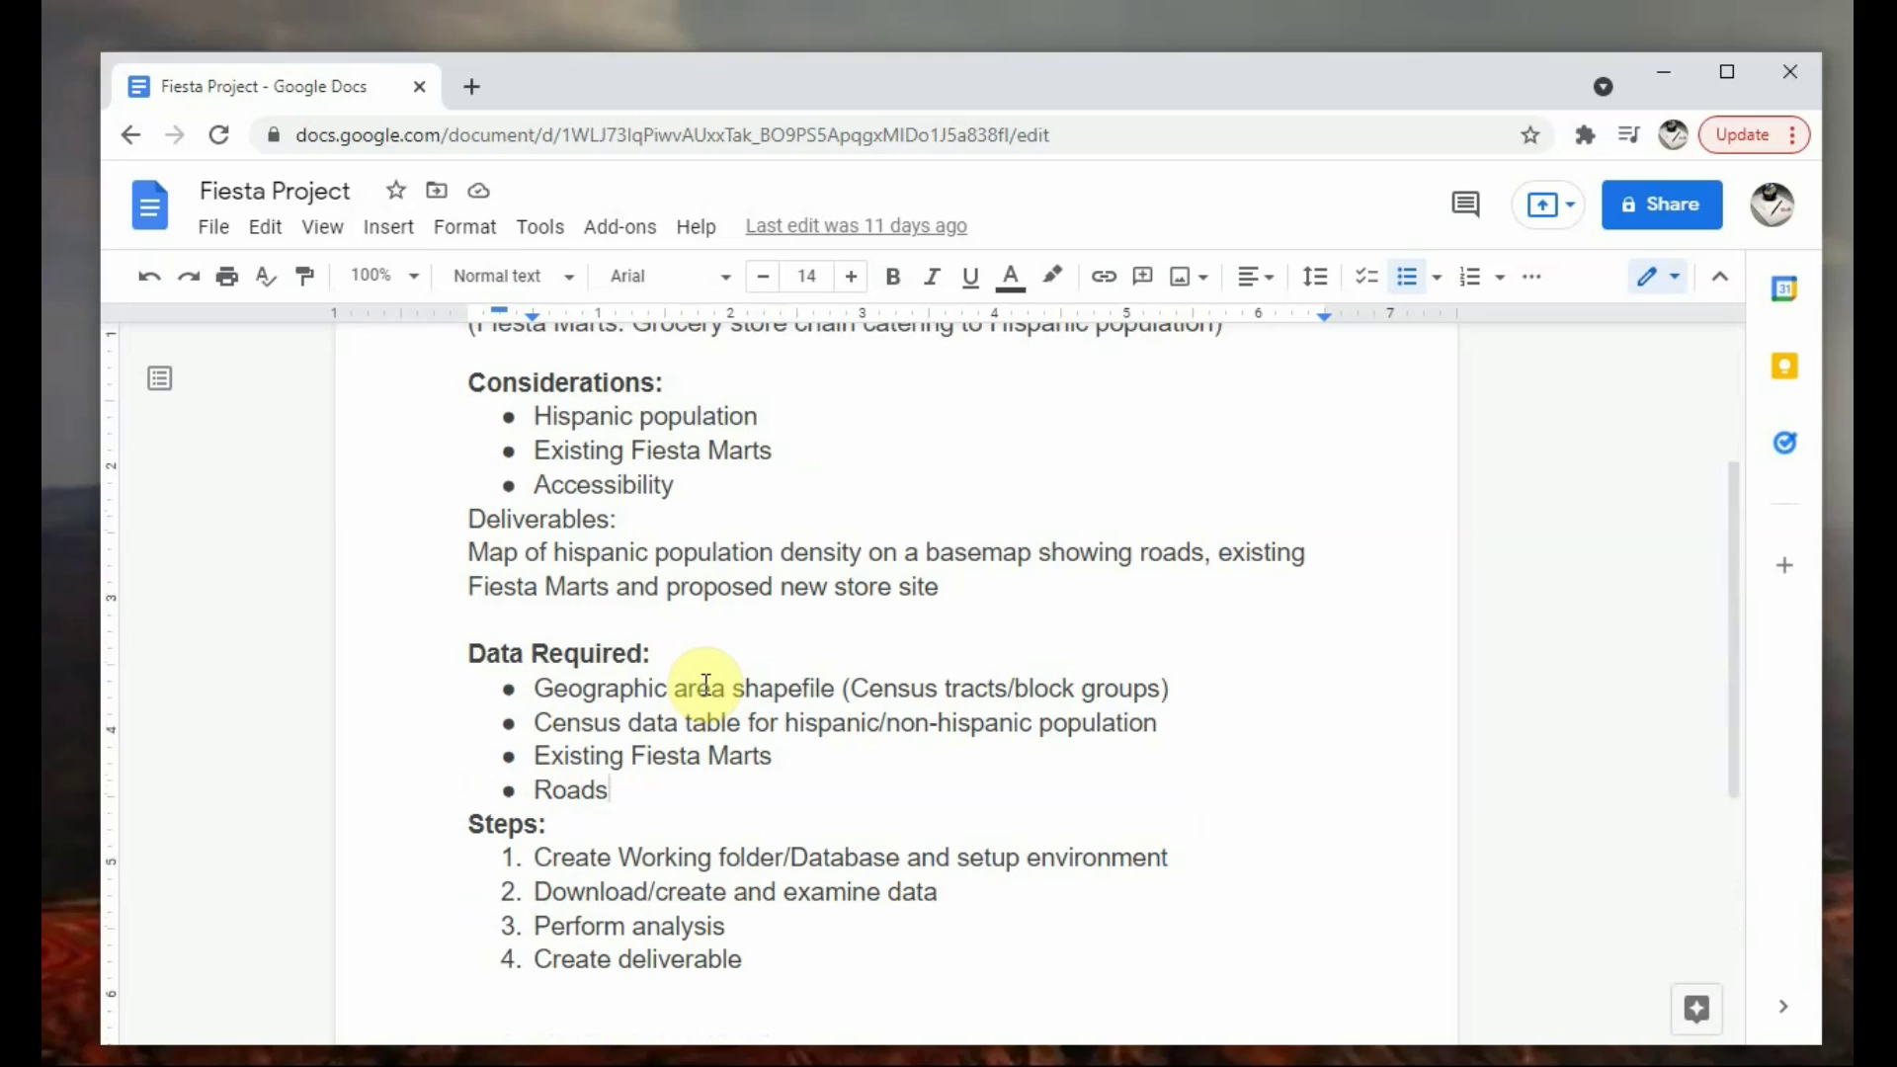
scroll(1169, 695, "down", 3)
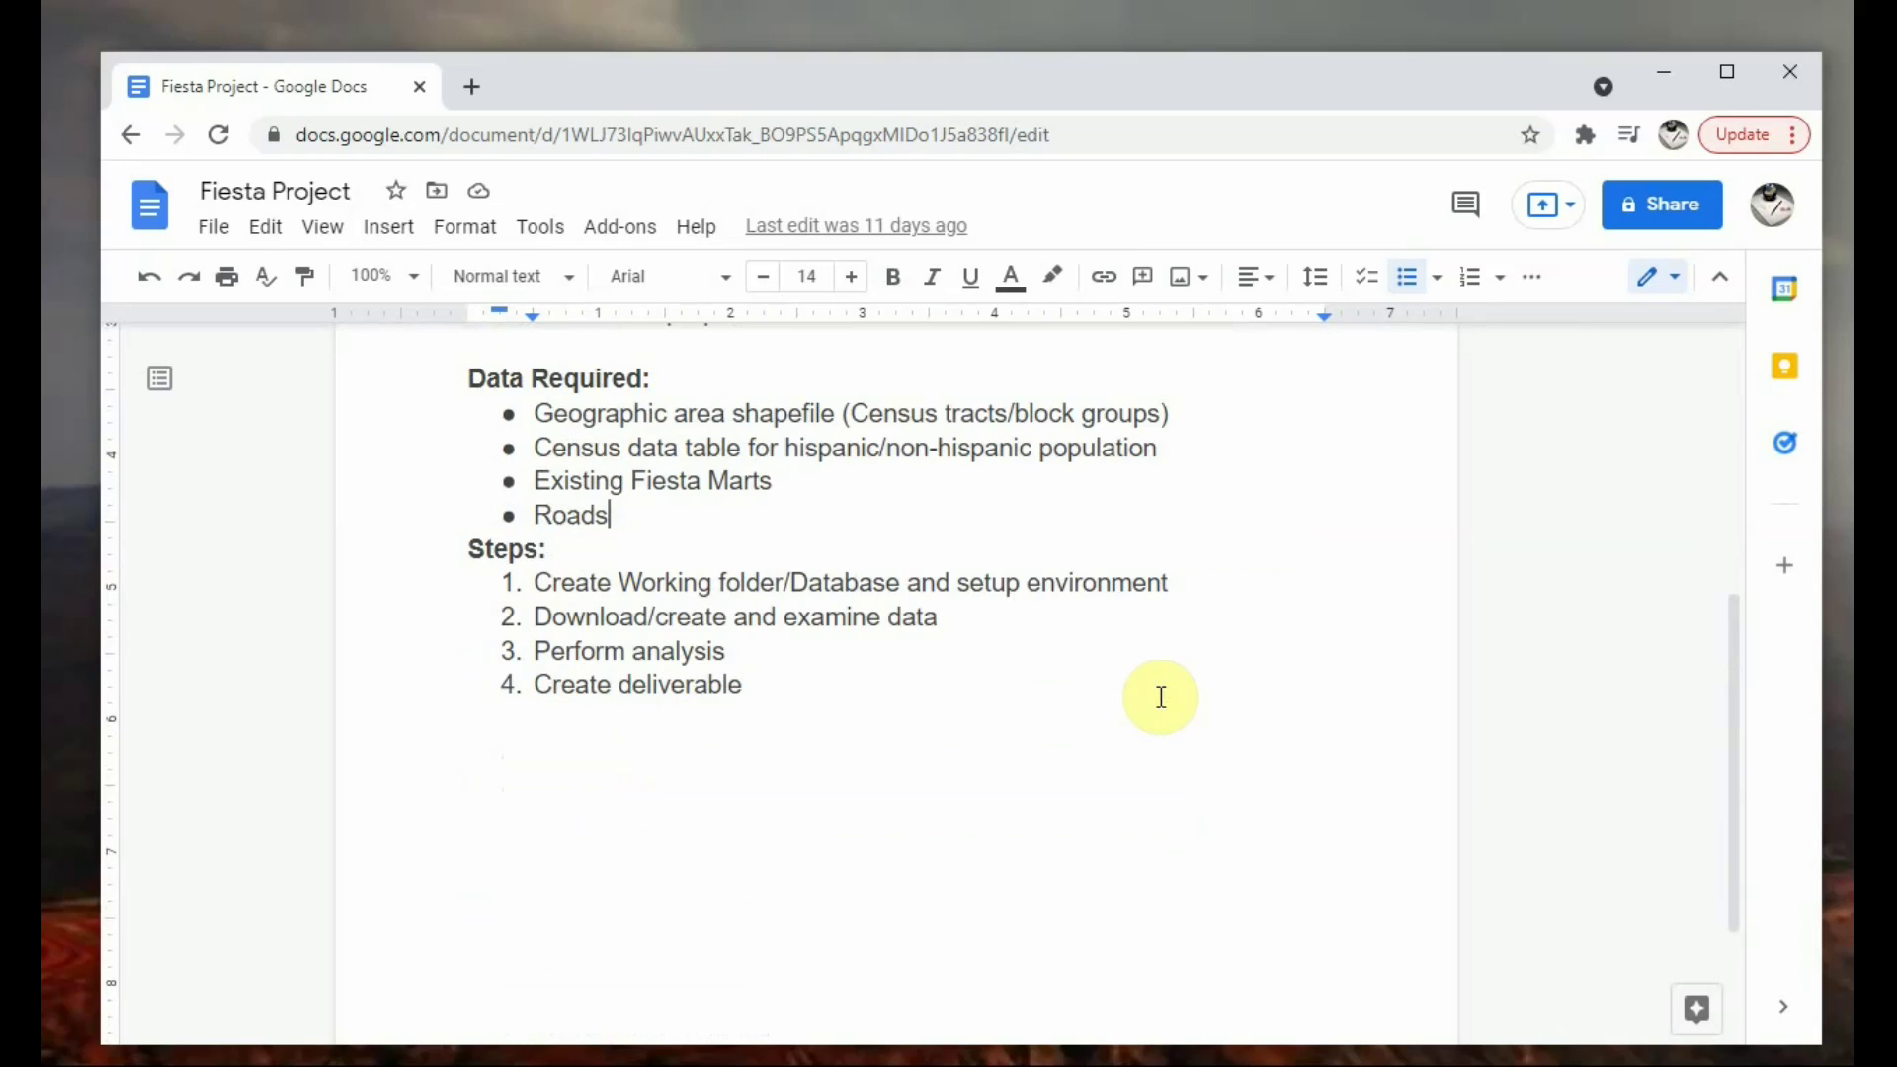
scroll(847, 762, "up", 5)
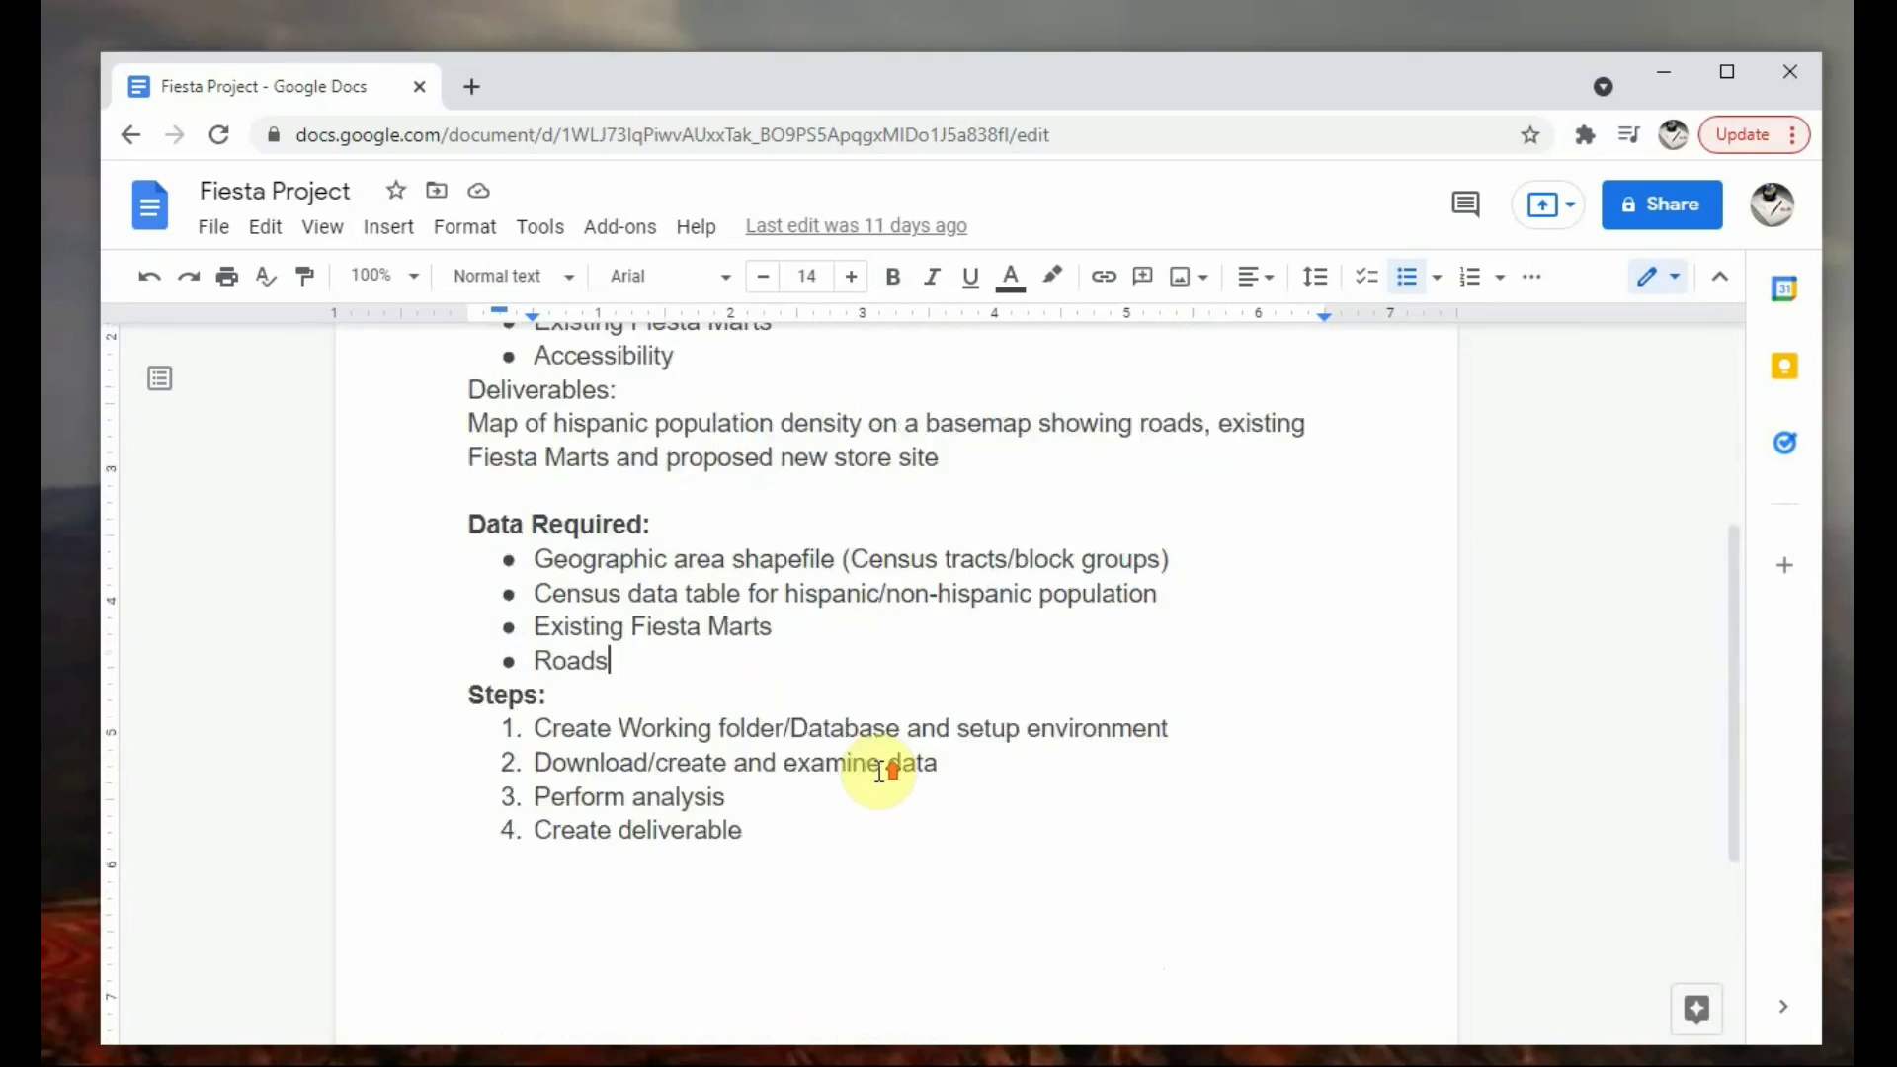
scroll(880, 771, "down", 3)
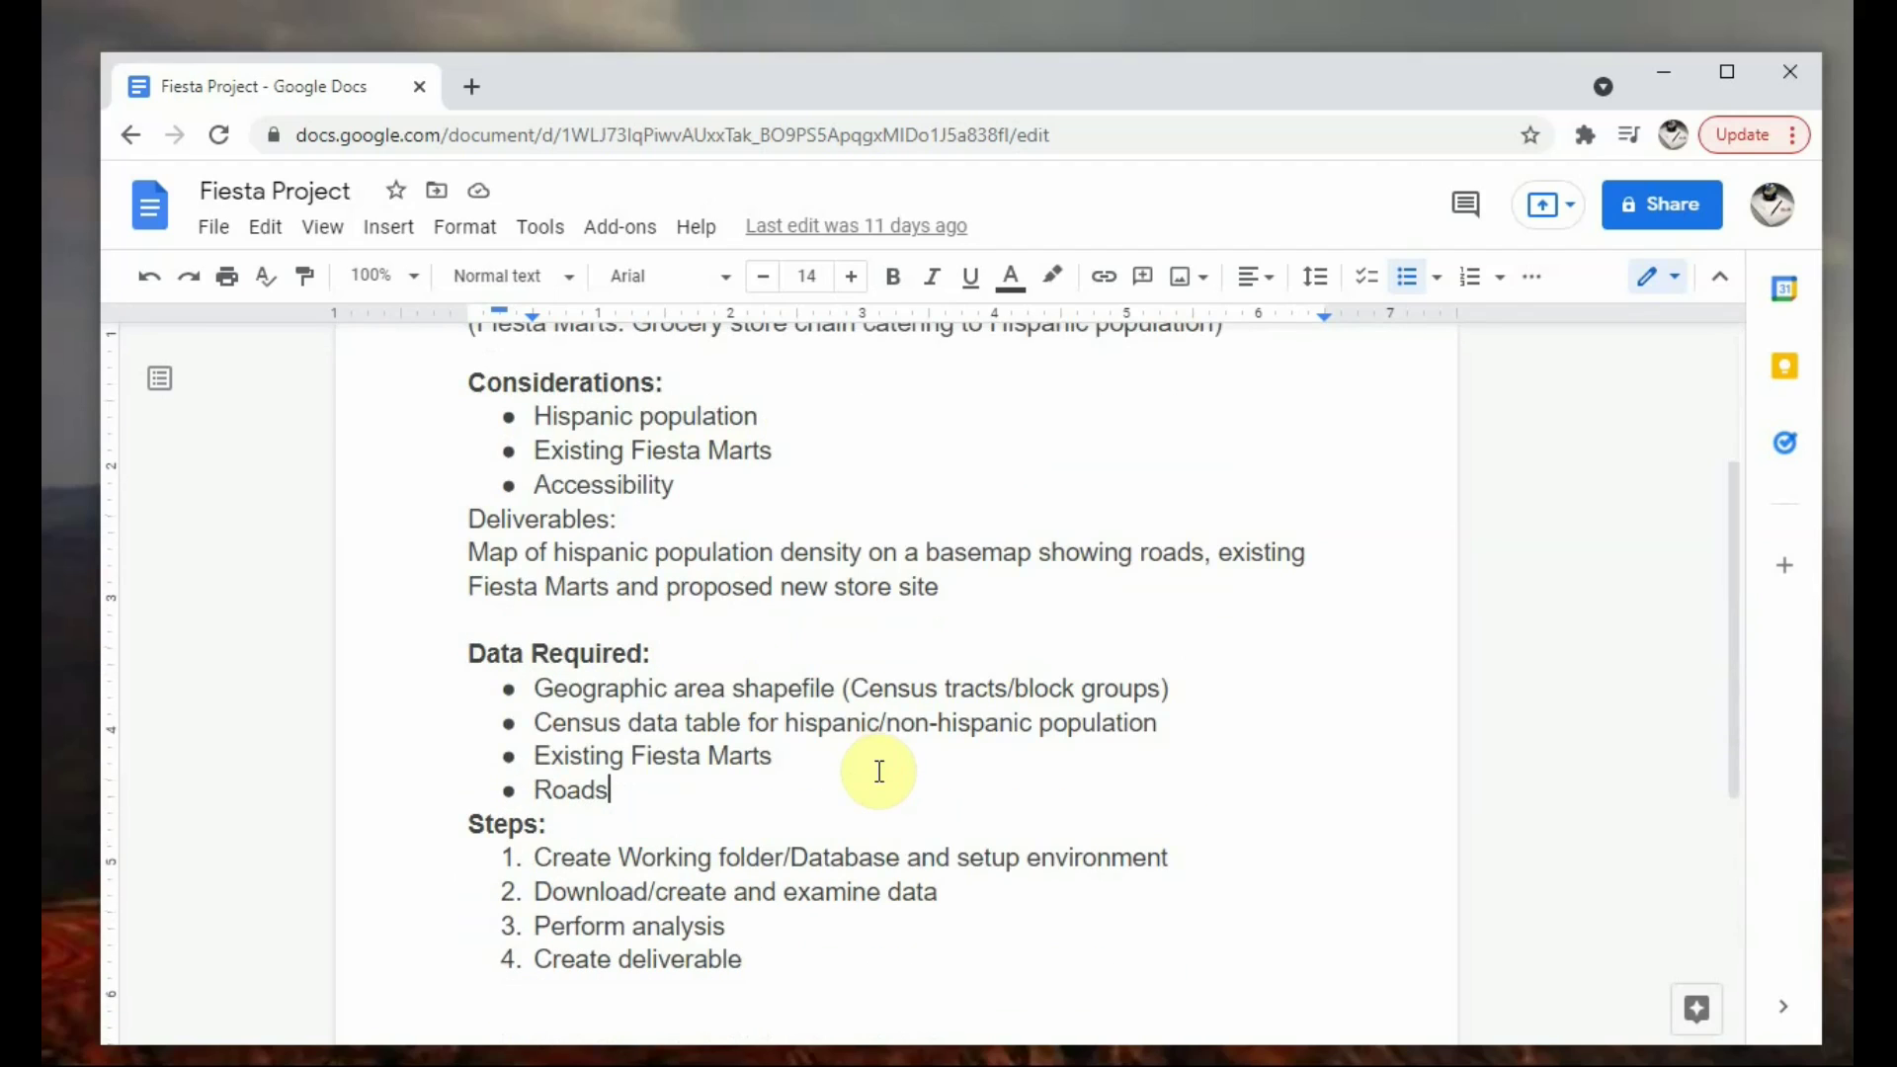
scroll(880, 769, "down", 3)
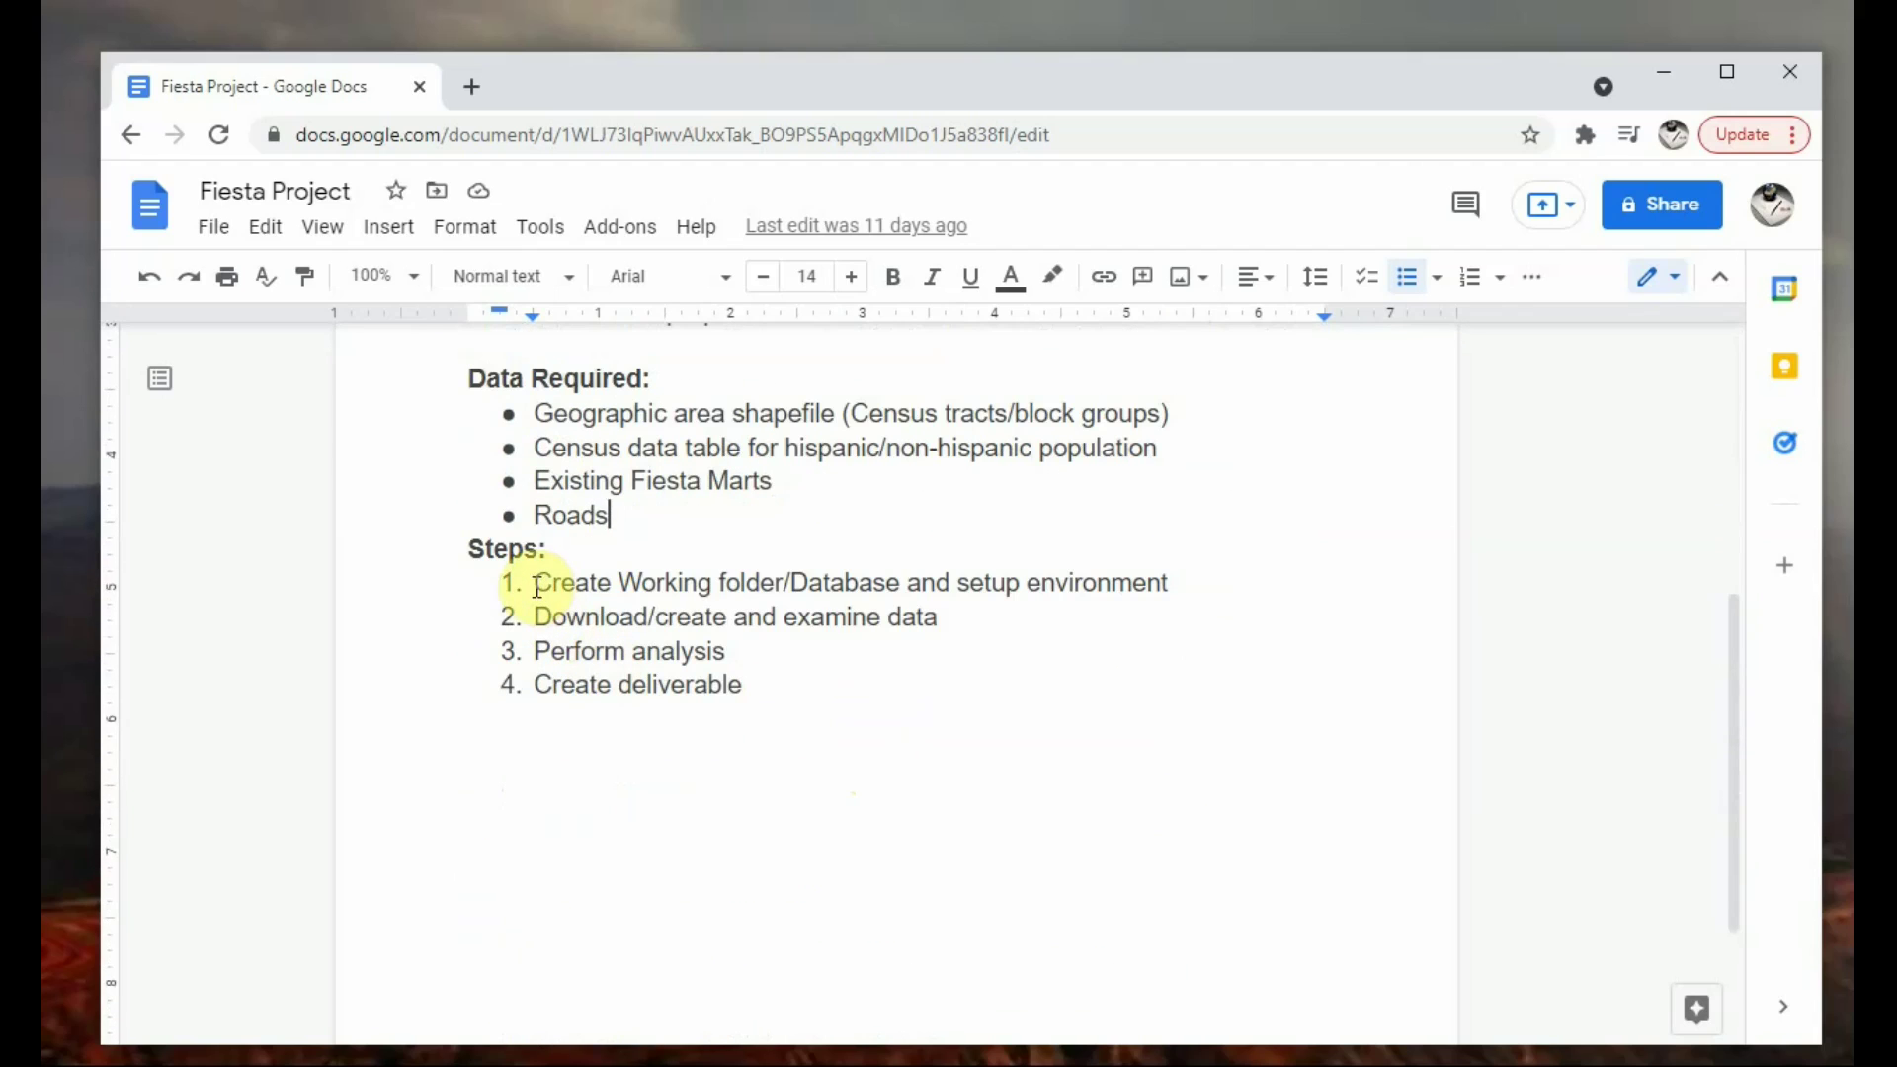
Read the first two items under Steps, on creating the working folder/database and downloading/creating and examining data
left_click_drag(533, 587, 751, 610)
left_click(846, 707)
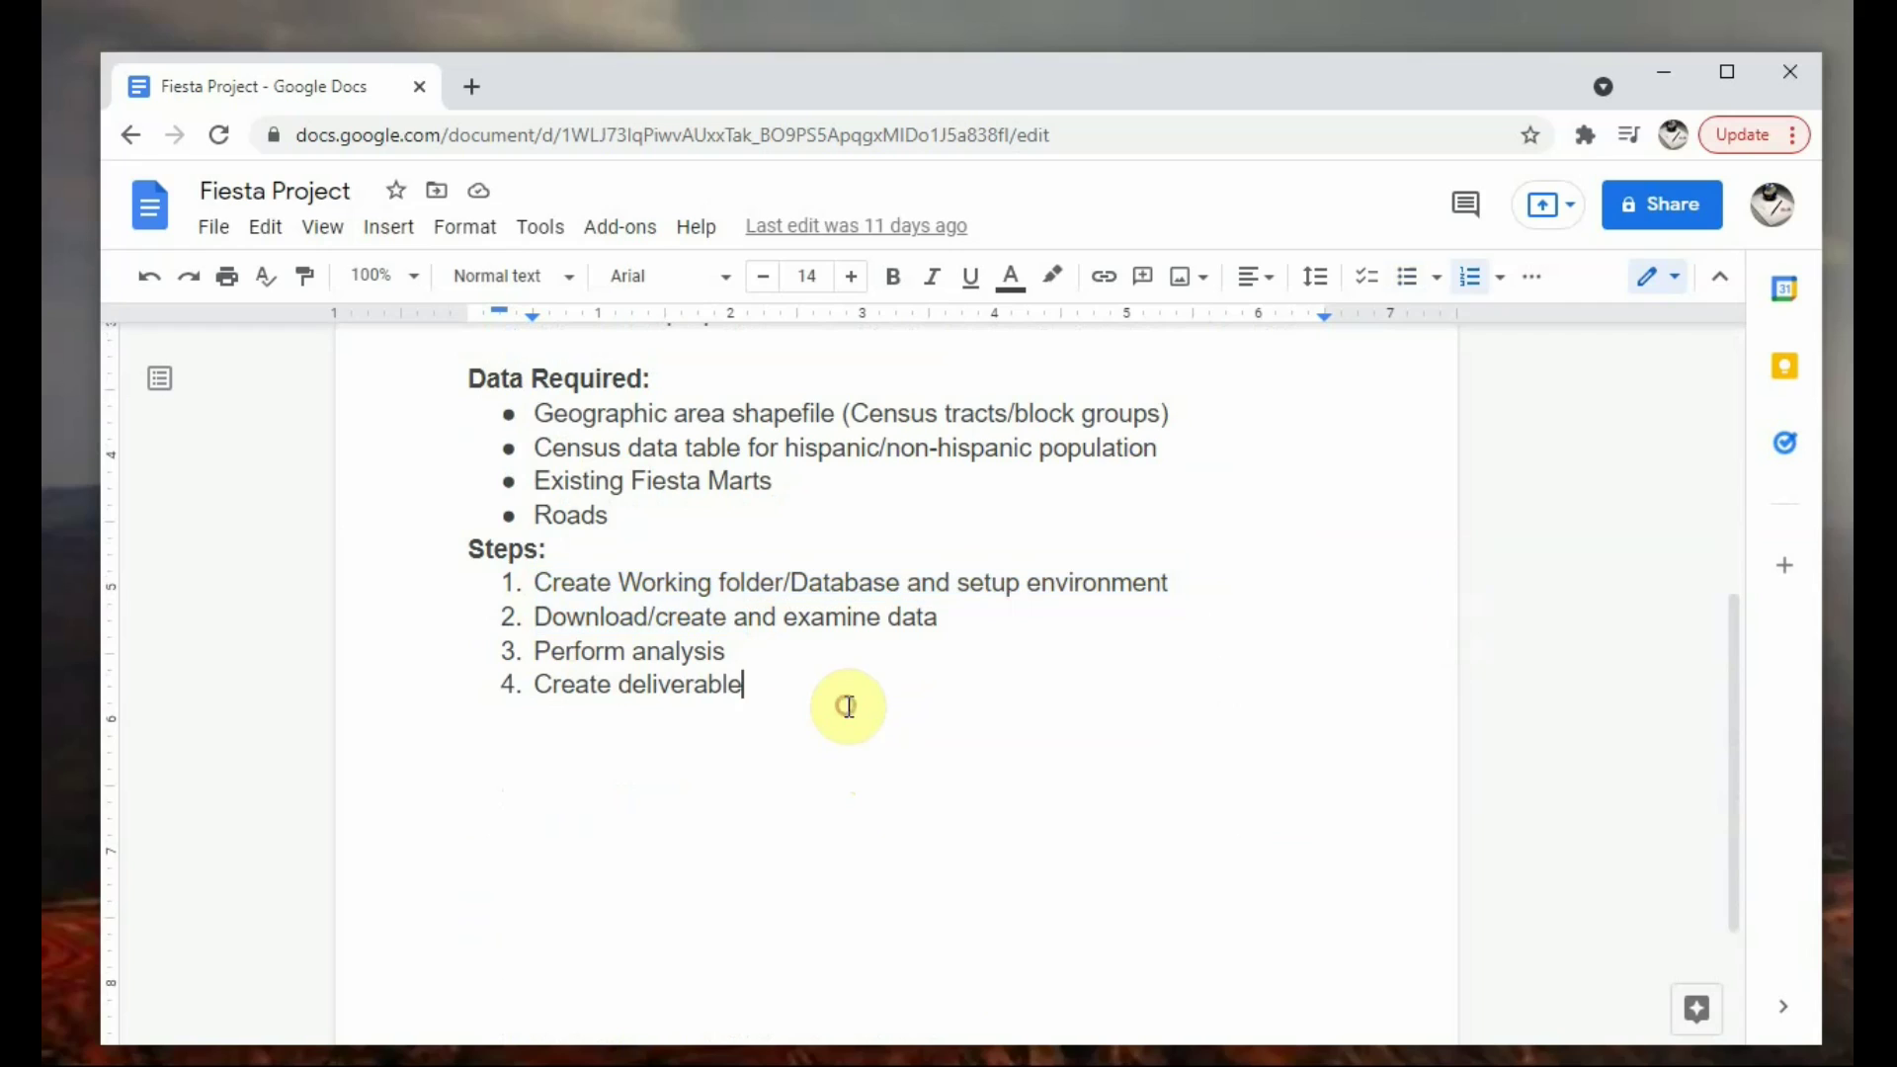
left_click(987, 693)
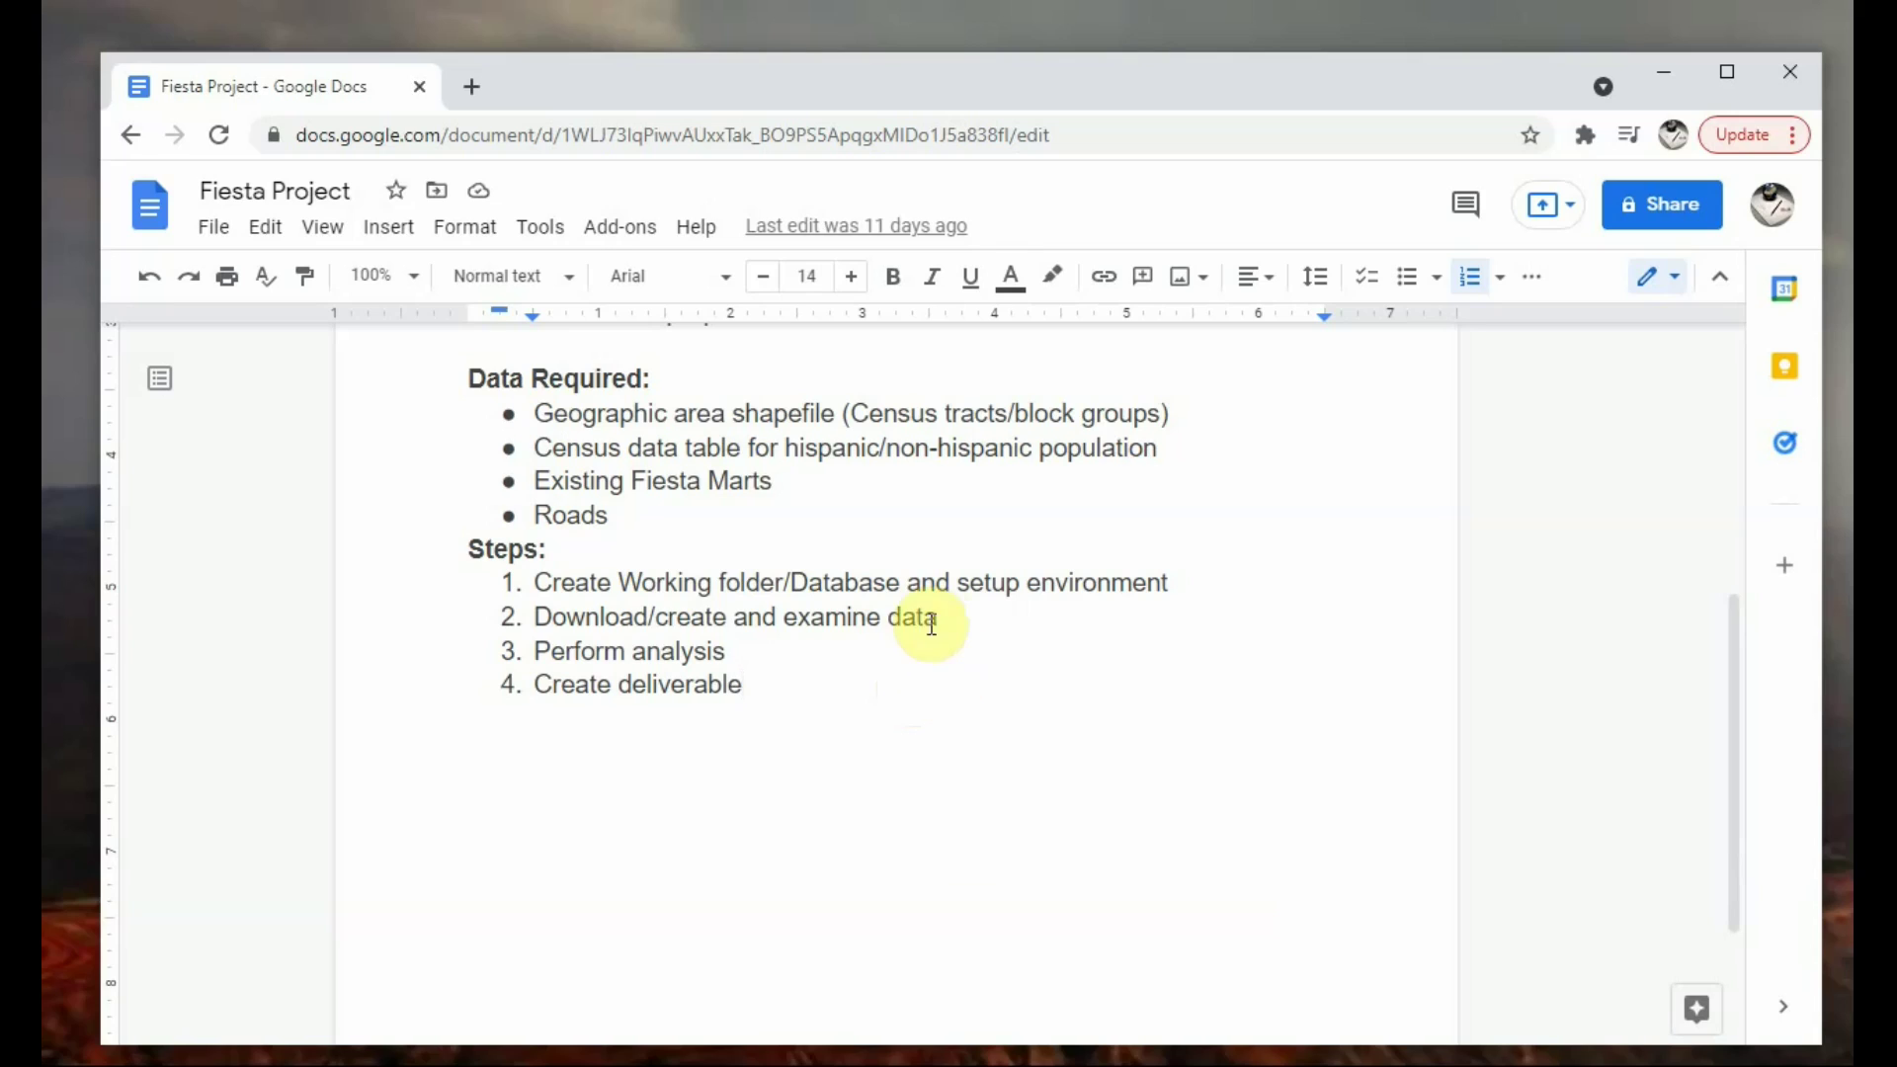
left_click(519, 615)
left_click_drag(565, 620, 690, 624)
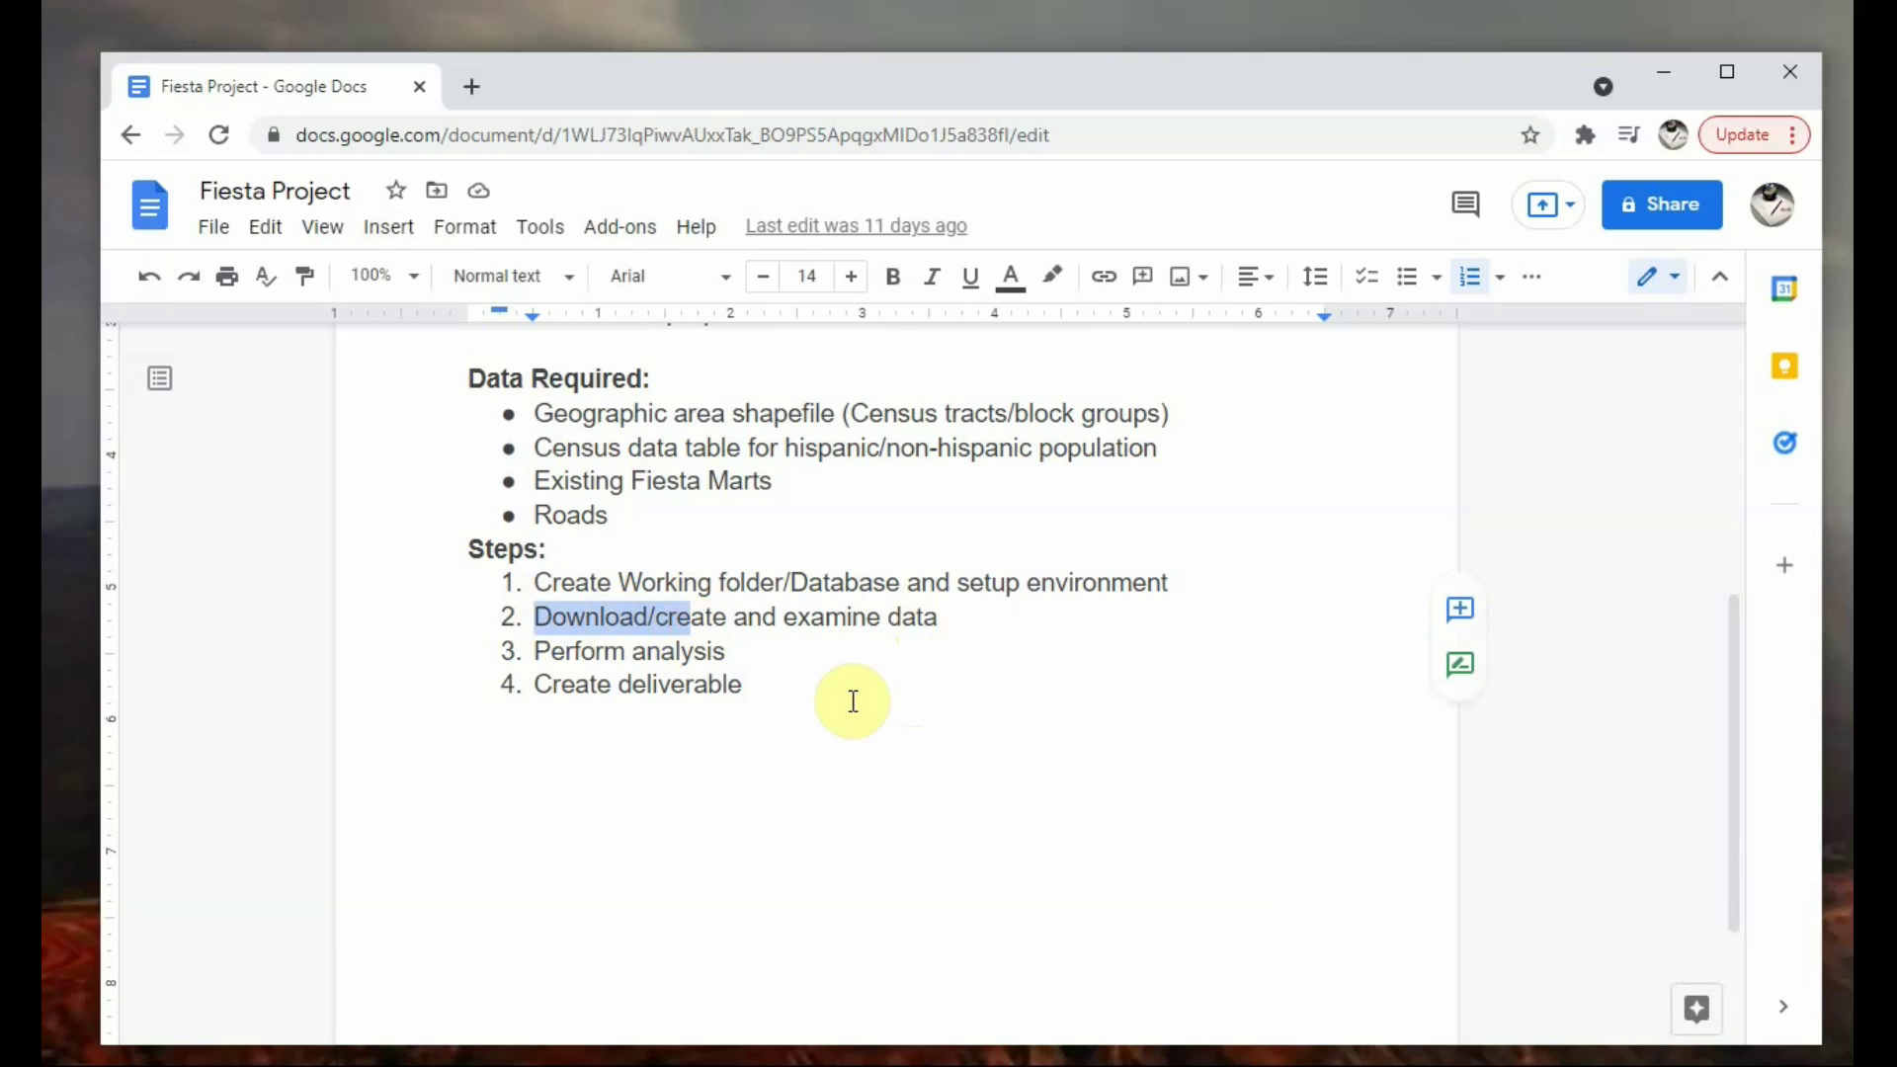
left_click(854, 701)
Check the download/create data step against the Data Required list, focusing on the census data table entry
scroll(849, 700, "up", 3)
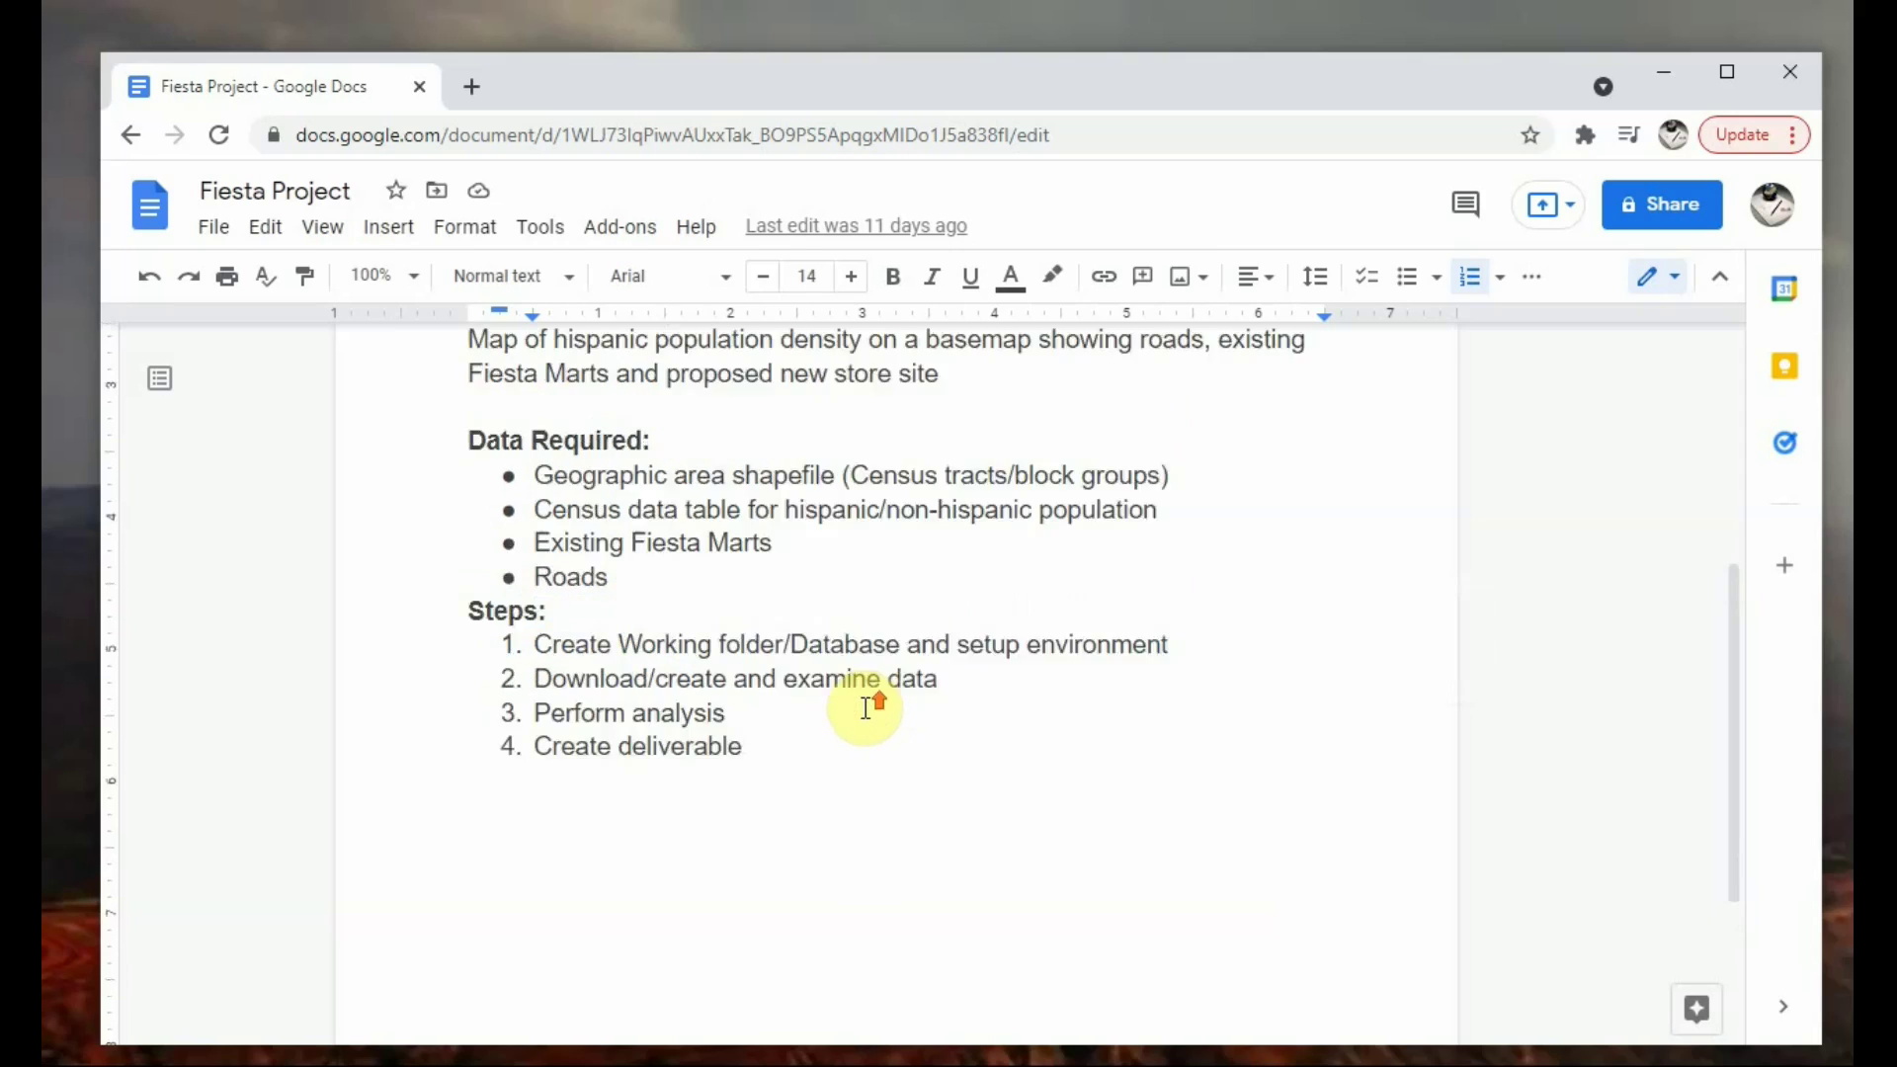
scroll(872, 713, "down", 1)
scroll(865, 707, "up", 3)
scroll(865, 708, "down", 4)
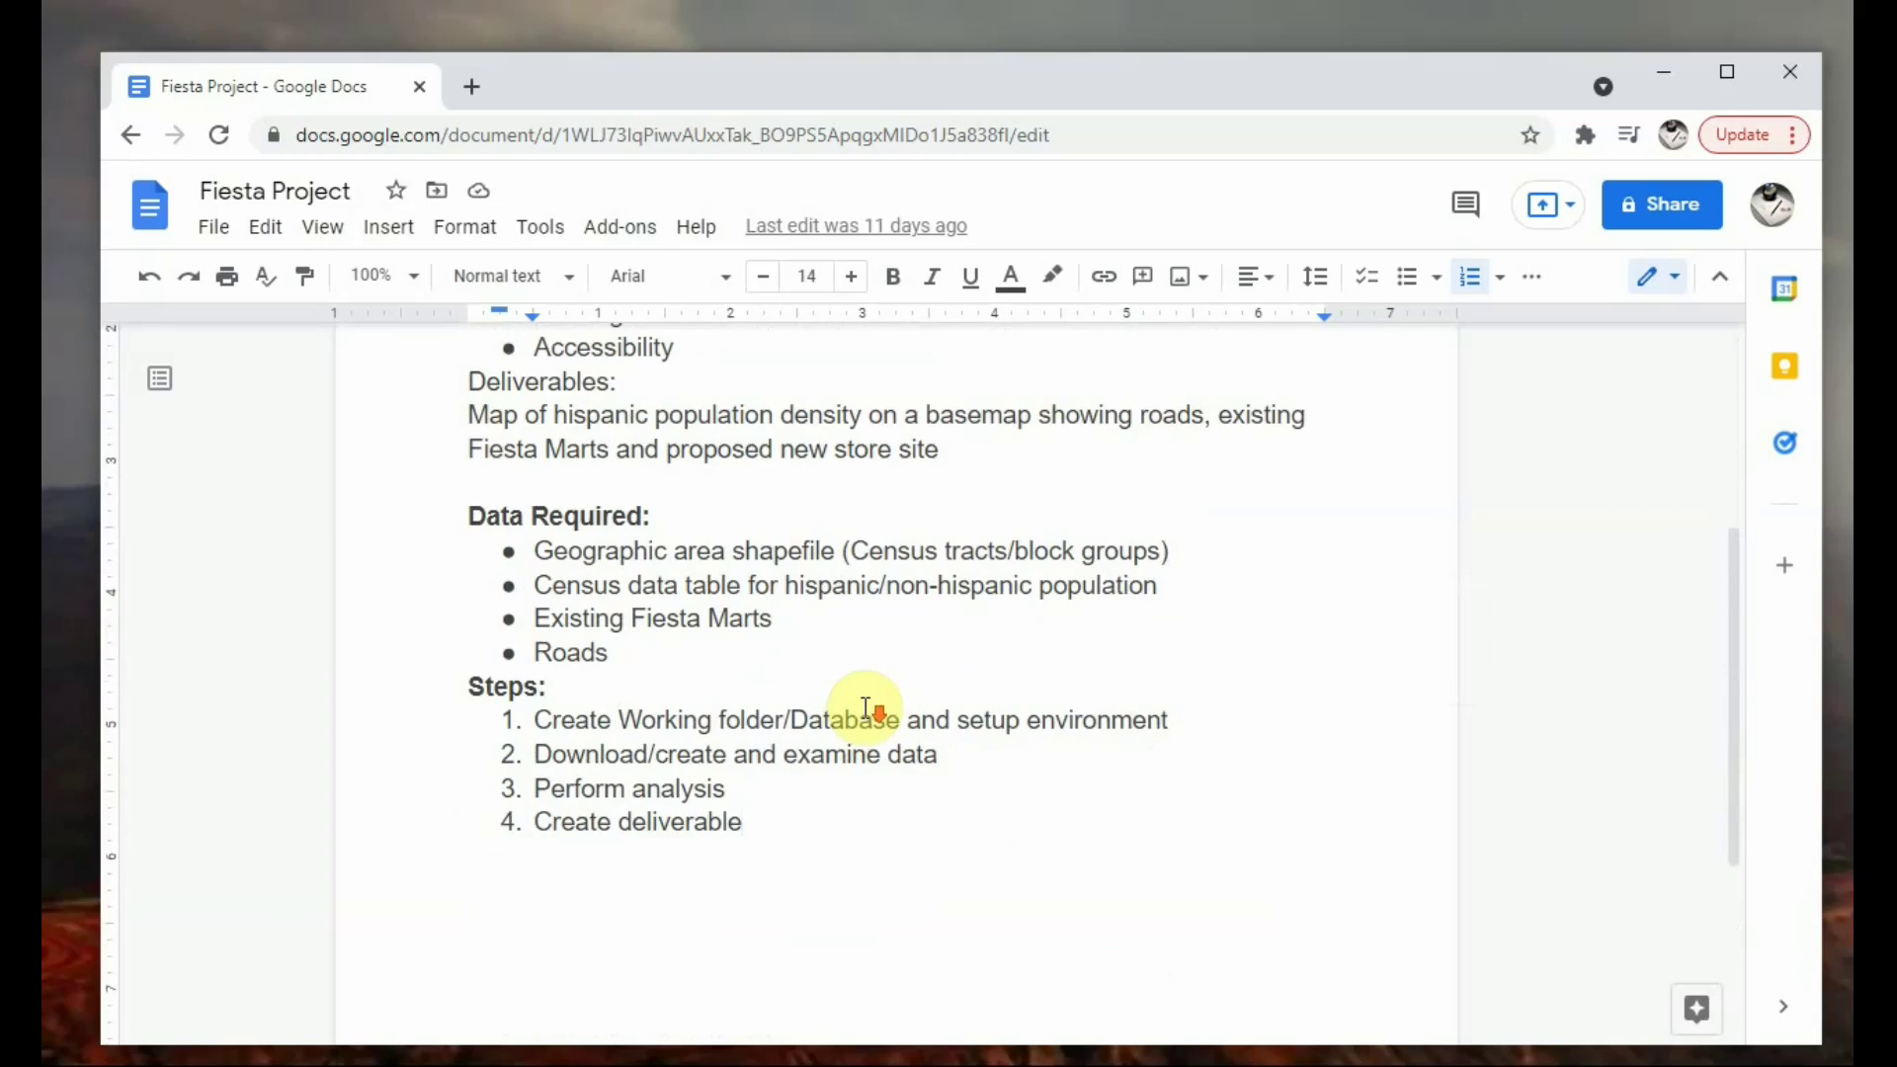
scroll(874, 731, "down", 1)
scroll(884, 748, "down", 1)
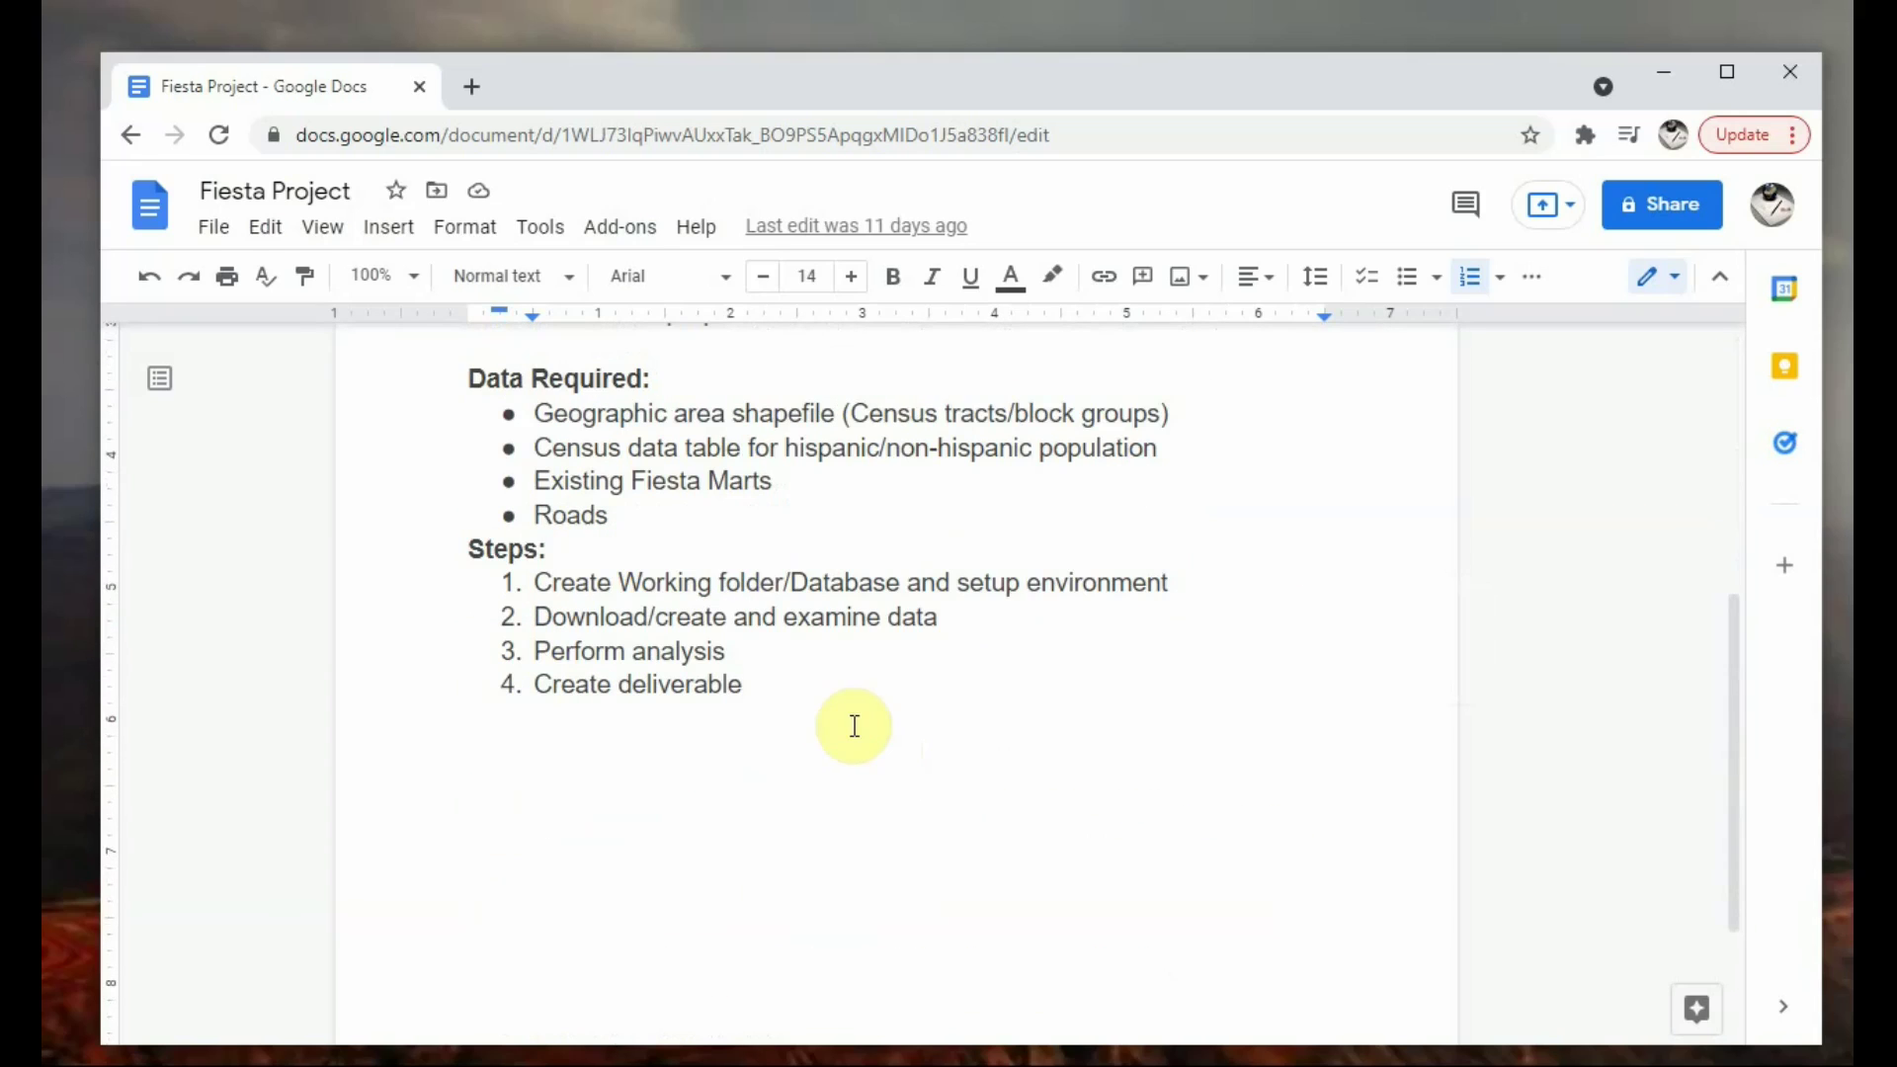
left_click_drag(655, 614, 690, 615)
left_click(802, 689)
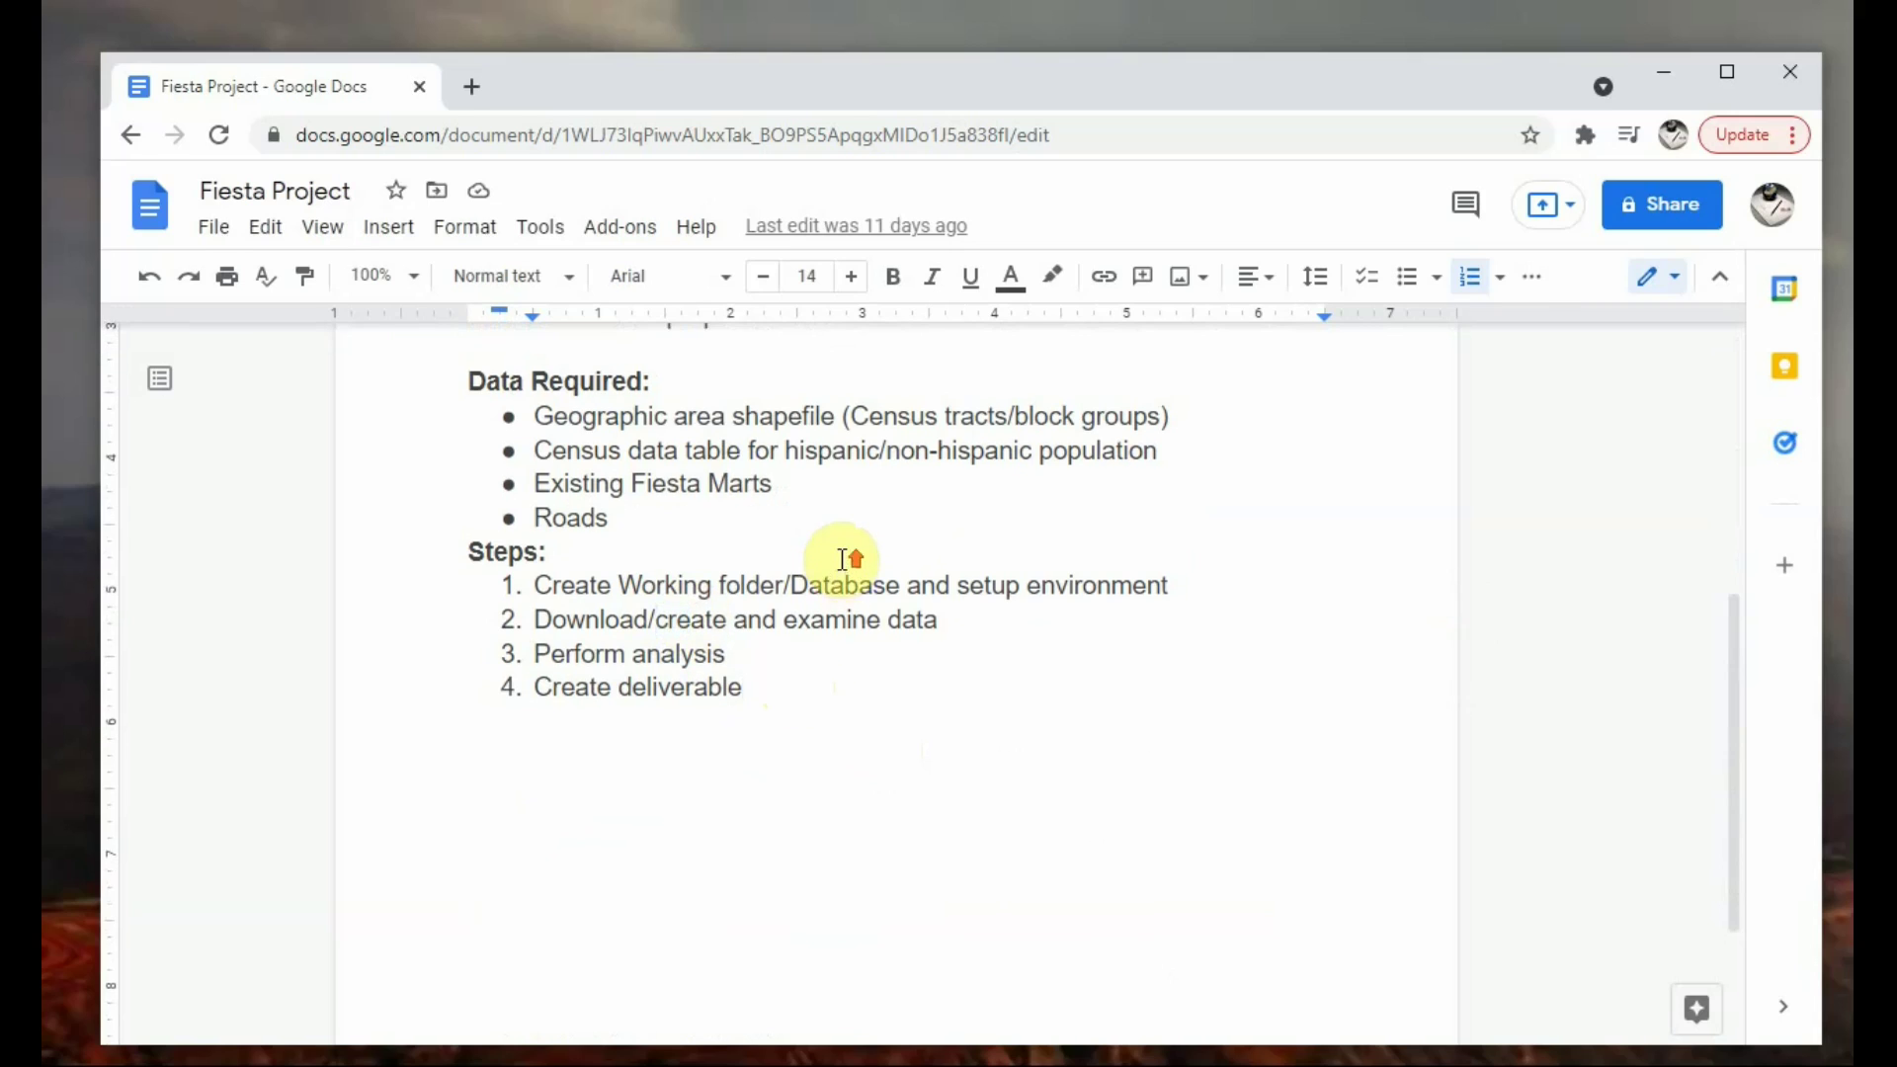
scroll(843, 556, "up", 2)
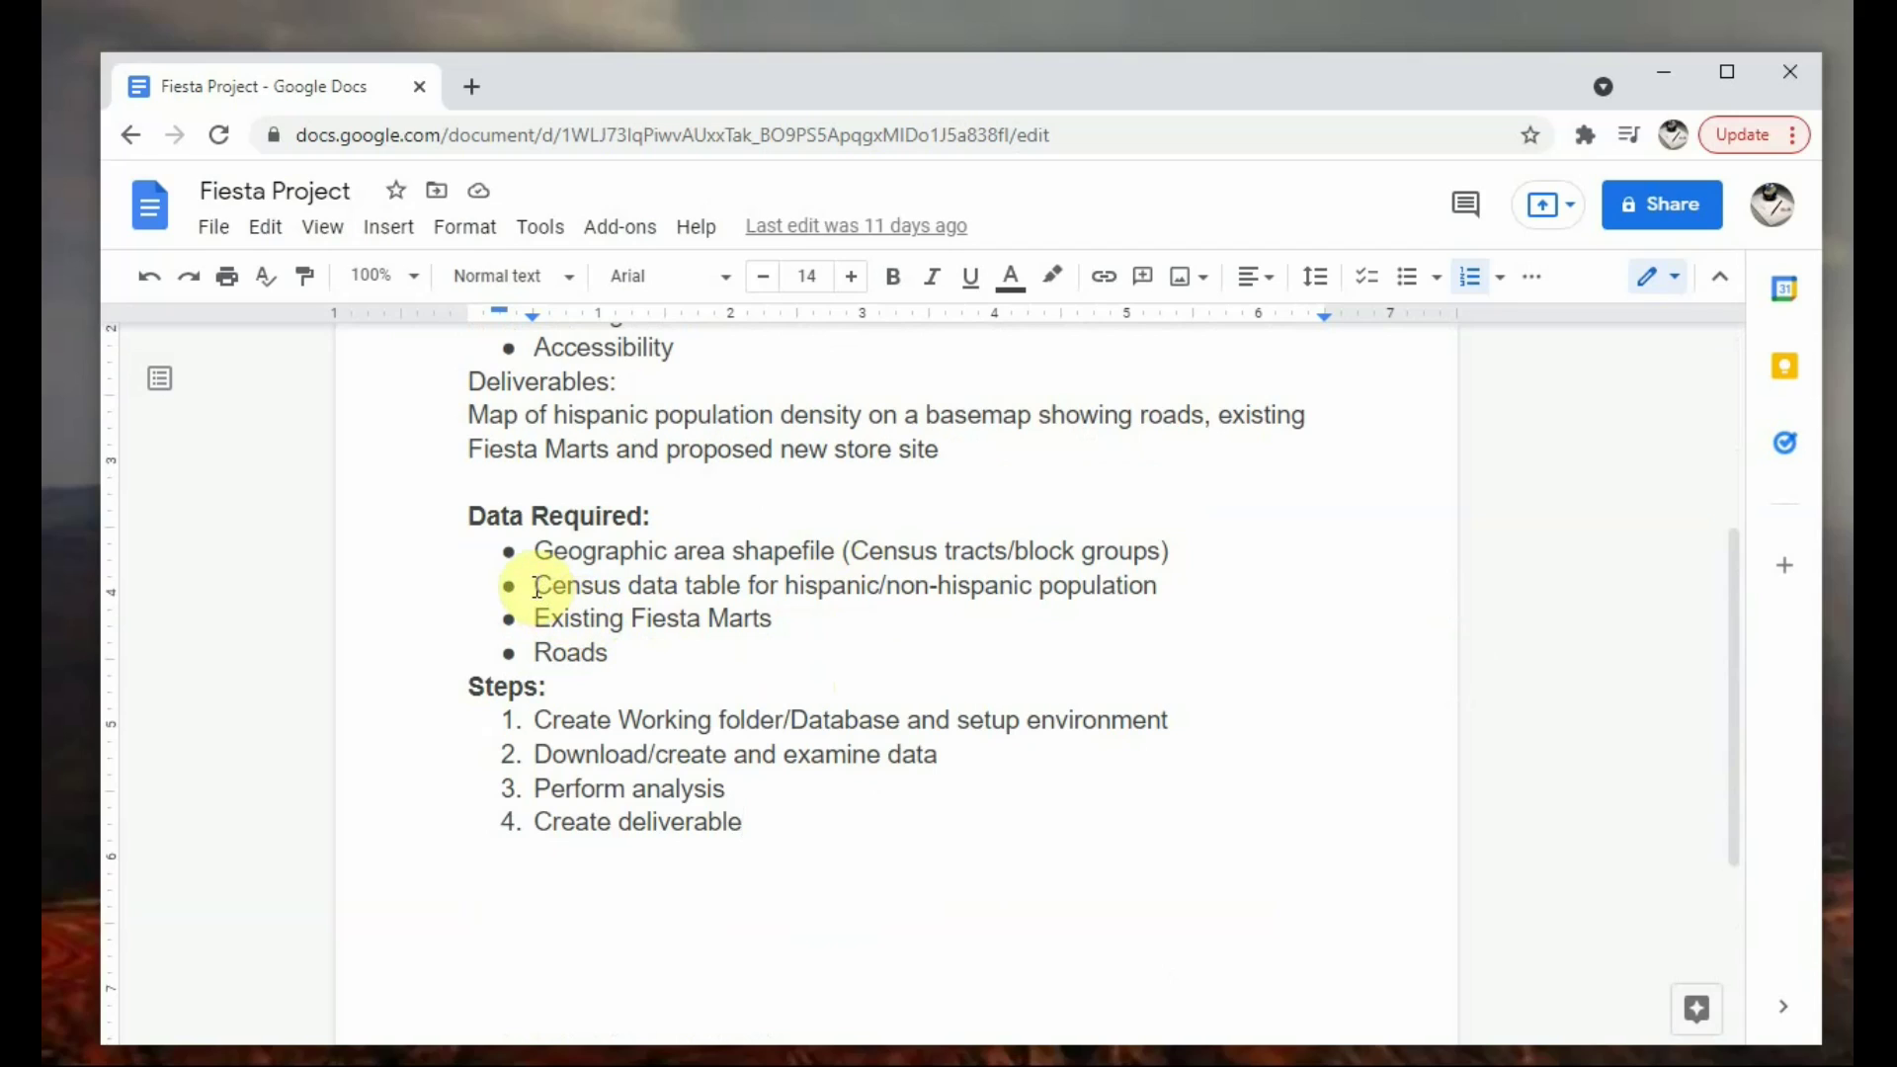
left_click_drag(532, 587, 614, 587)
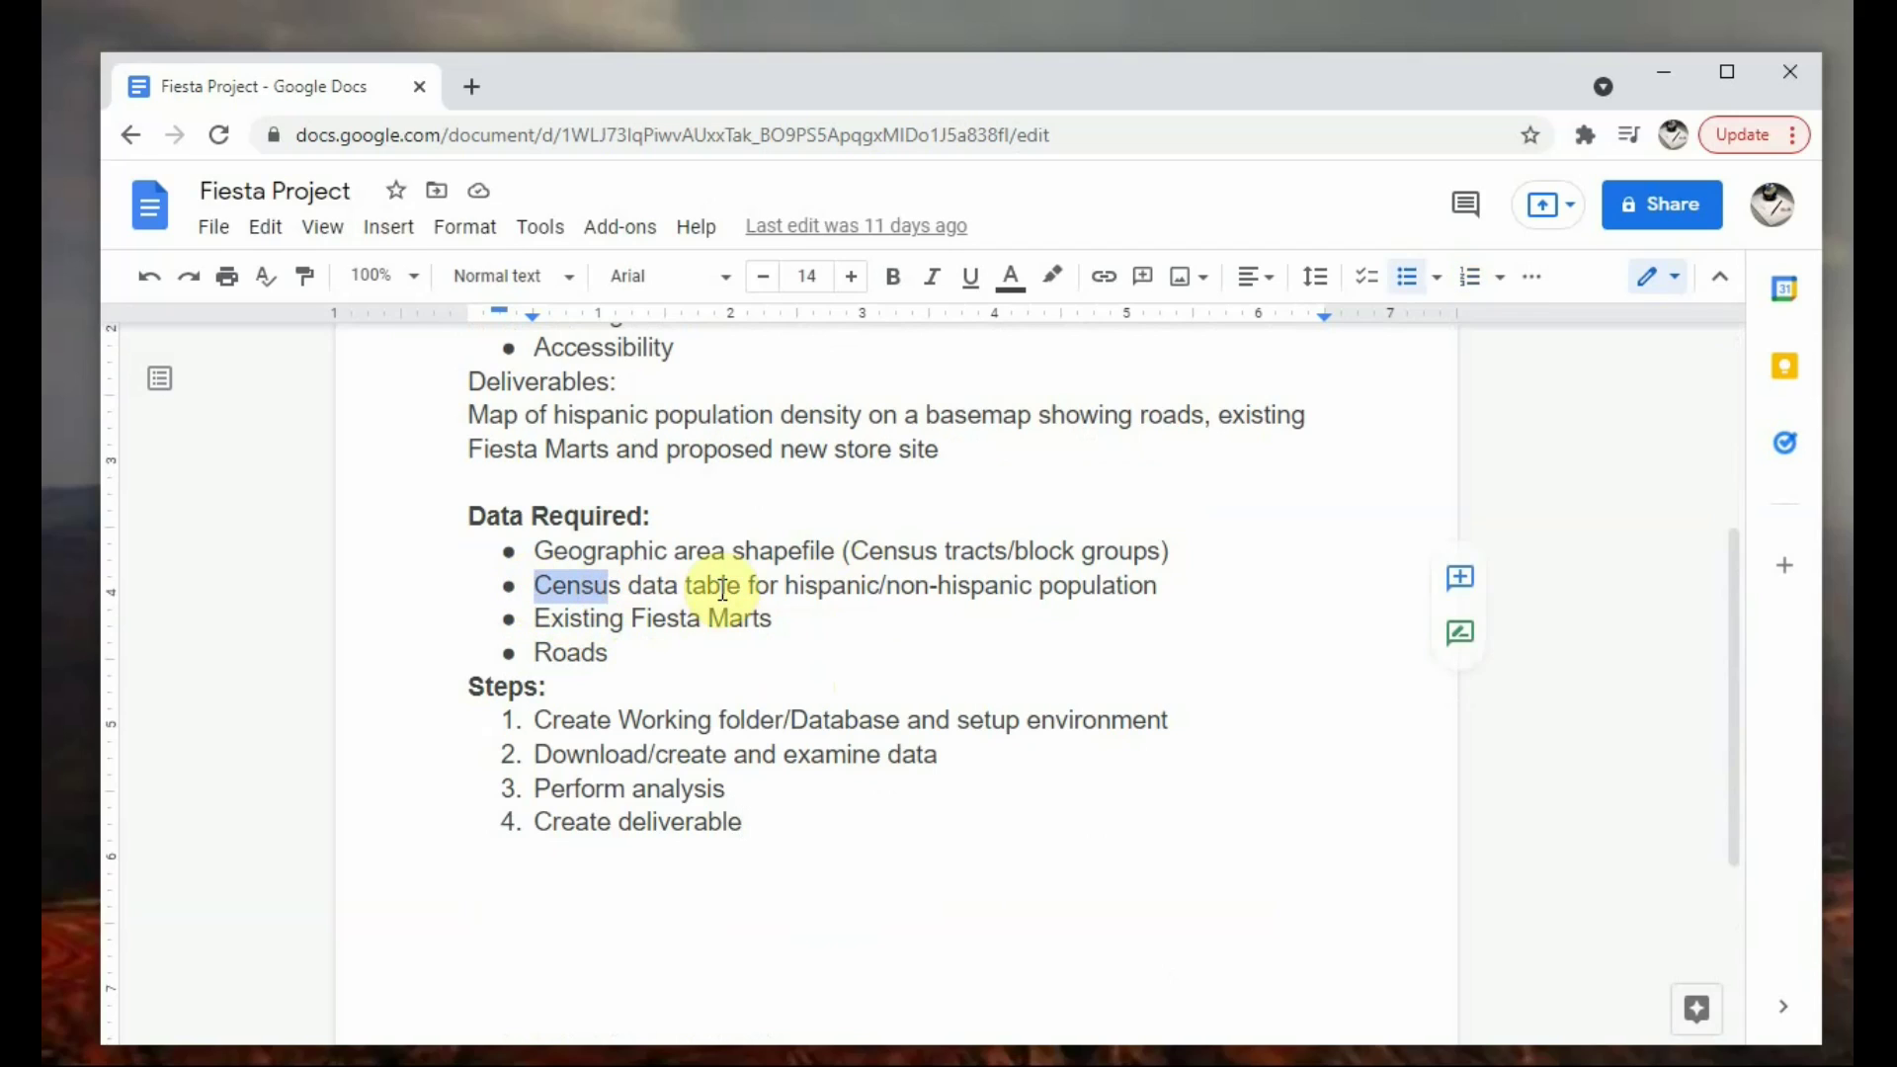
left_click(789, 642)
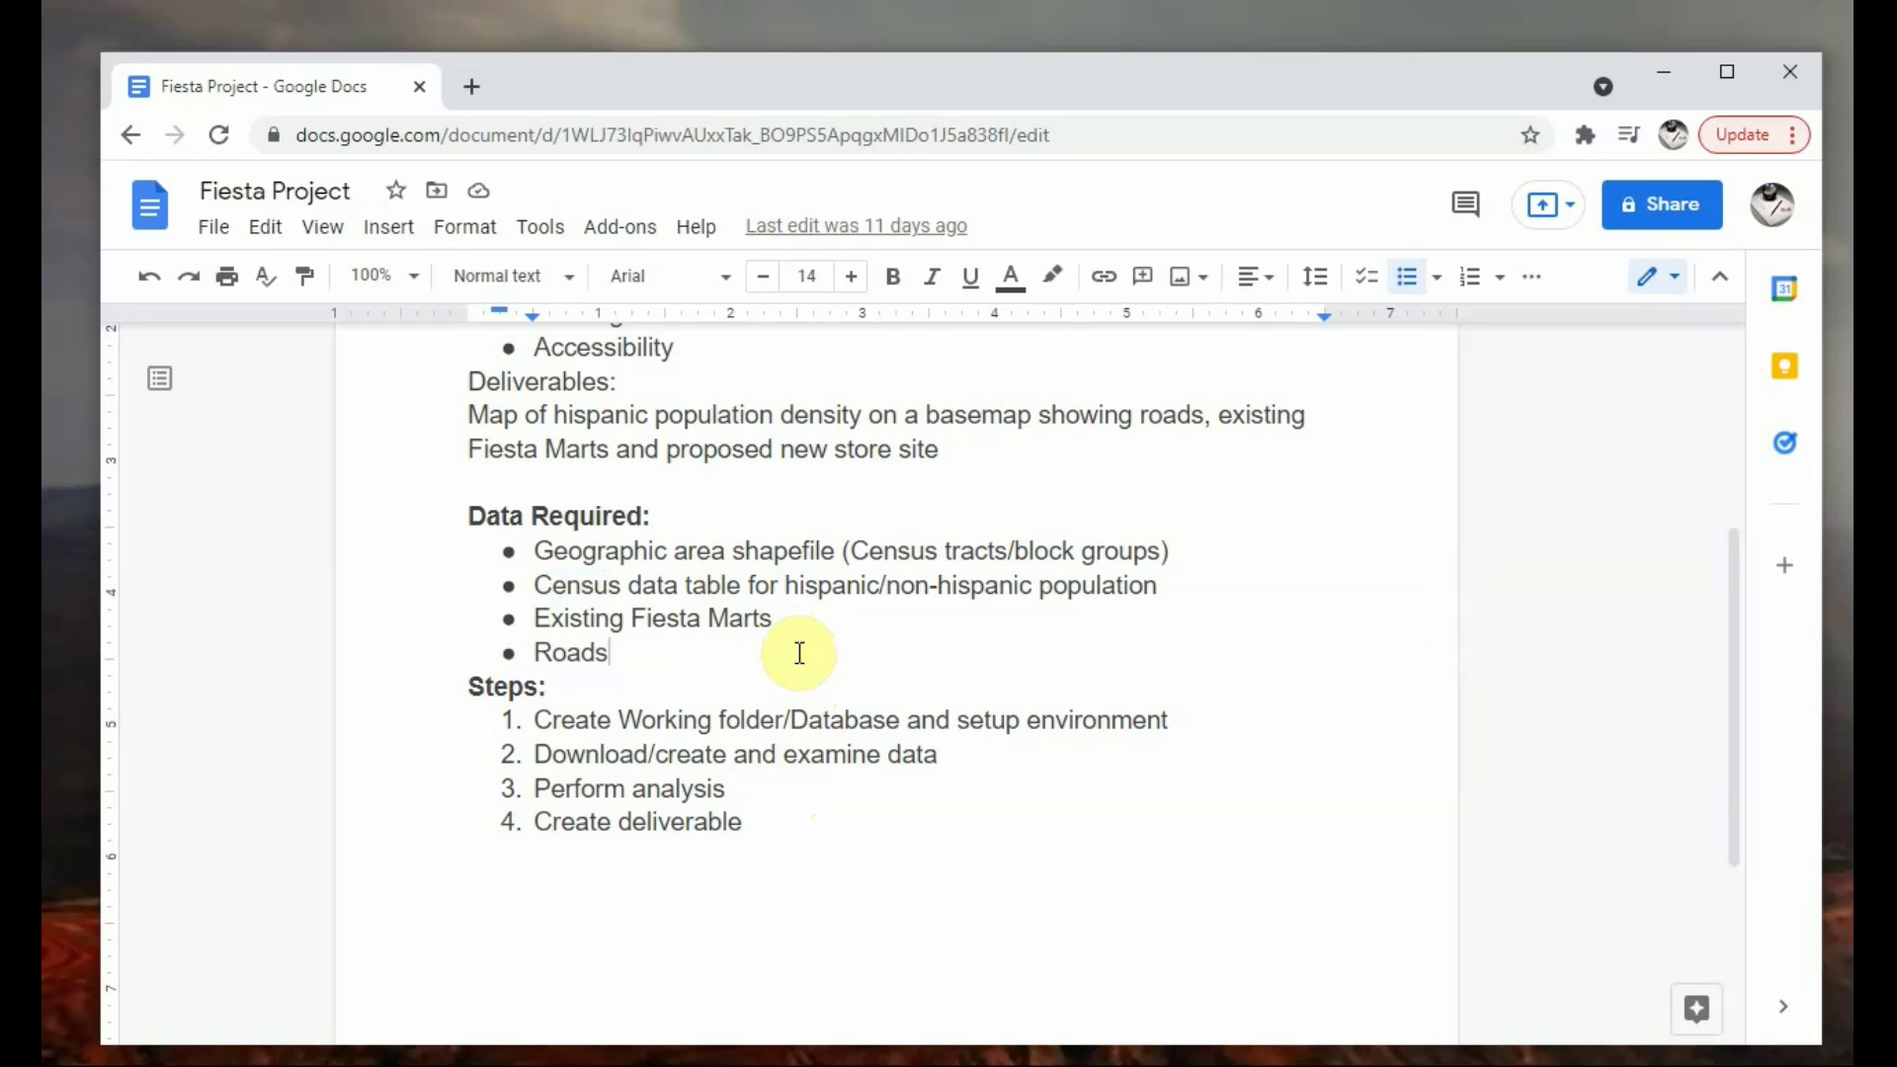
Review the examine data part of the second item under Steps and the Existing Fiesta Marts entry under Data Required
left_click(870, 817)
left_click_drag(959, 757, 785, 755)
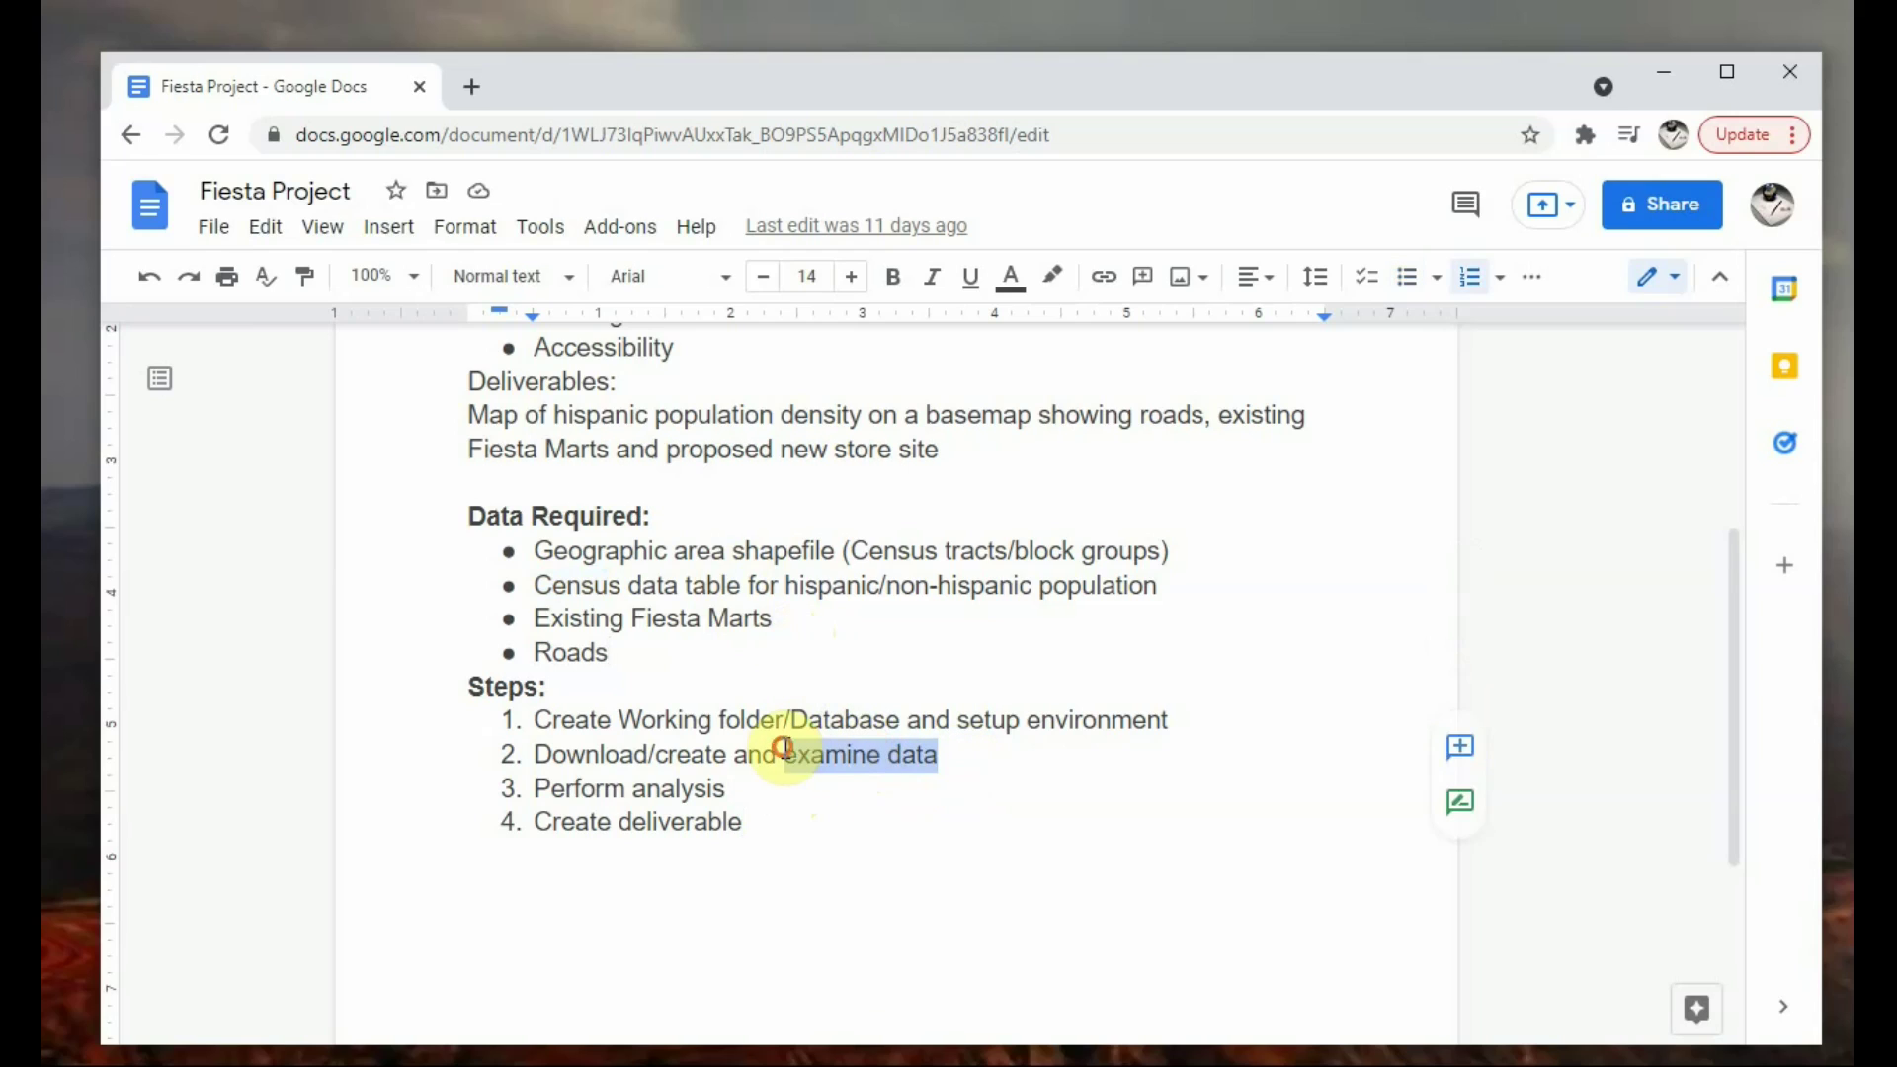
left_click(793, 814)
left_click(778, 761)
left_click_drag(792, 763, 897, 781)
left_click(898, 781)
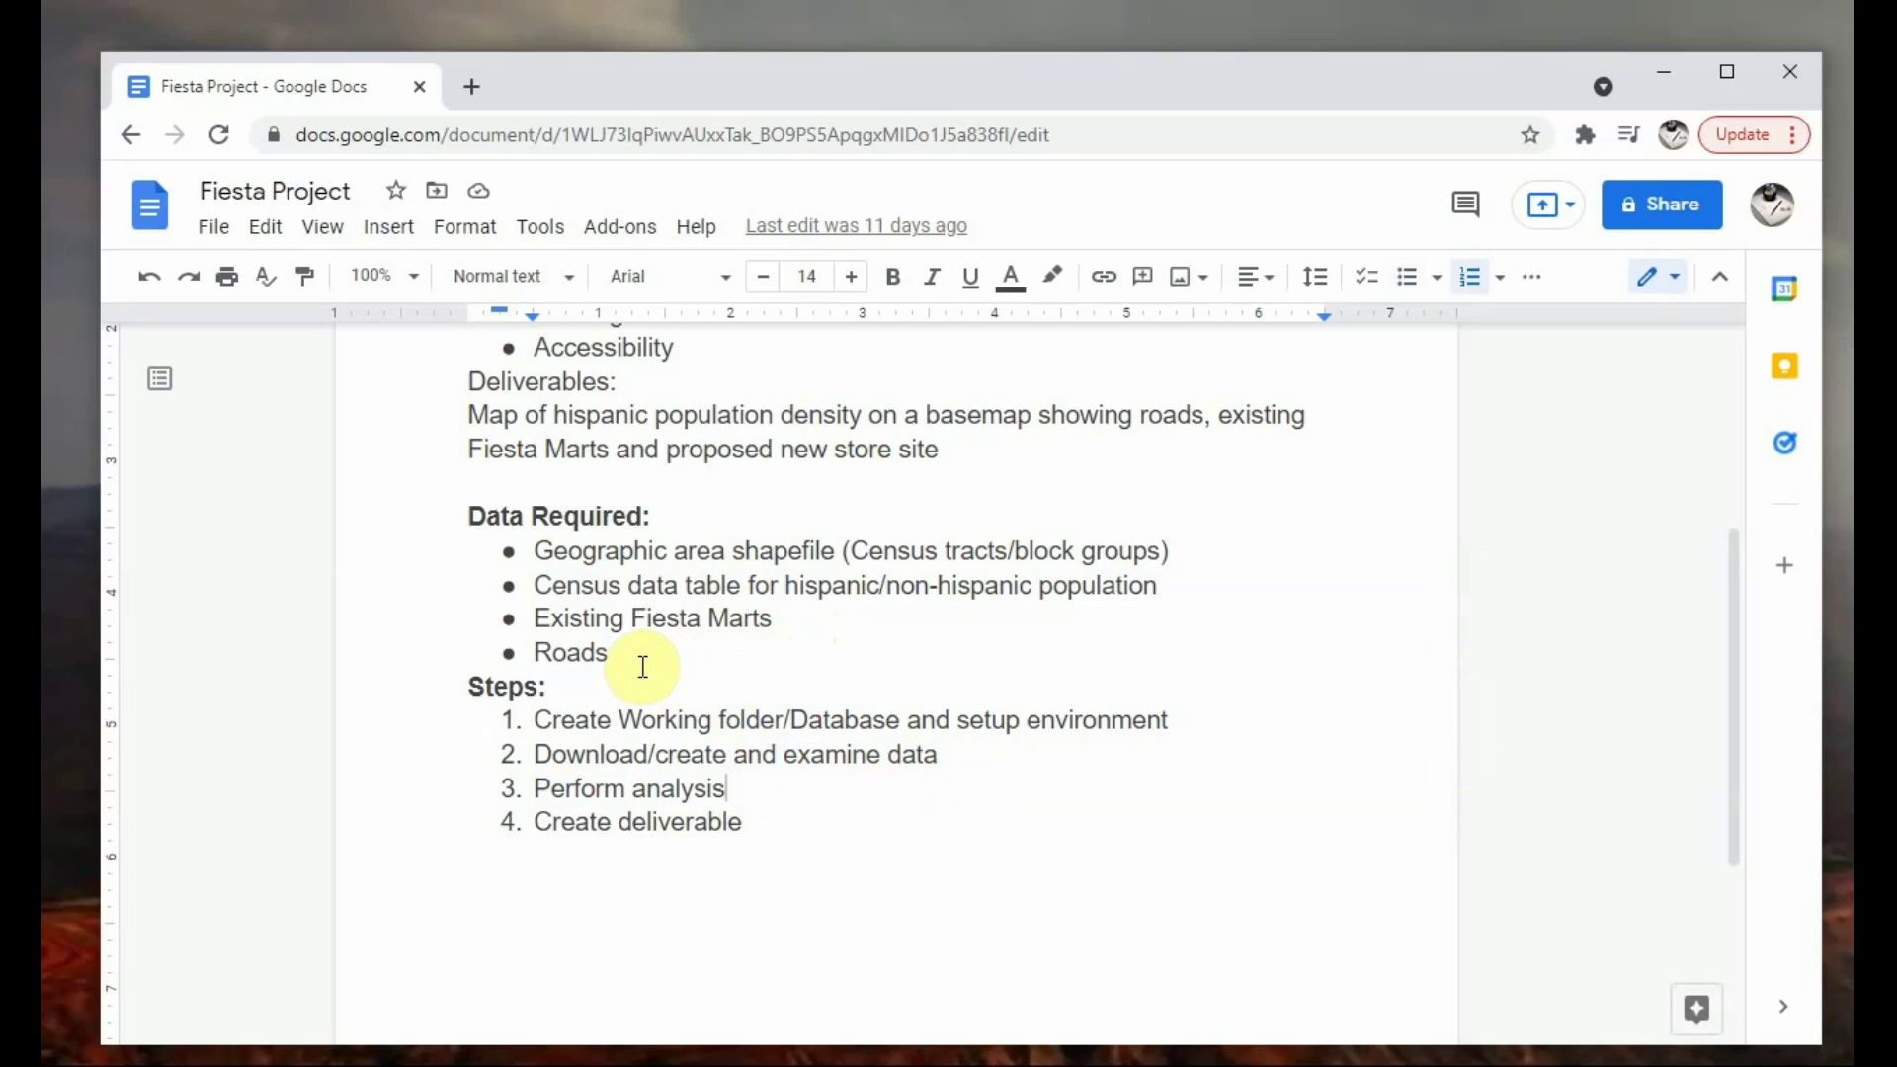
mouse_move(788, 627)
left_mouse_down()
mouse_move(751, 620)
mouse_move(774, 618)
left_mouse_up()
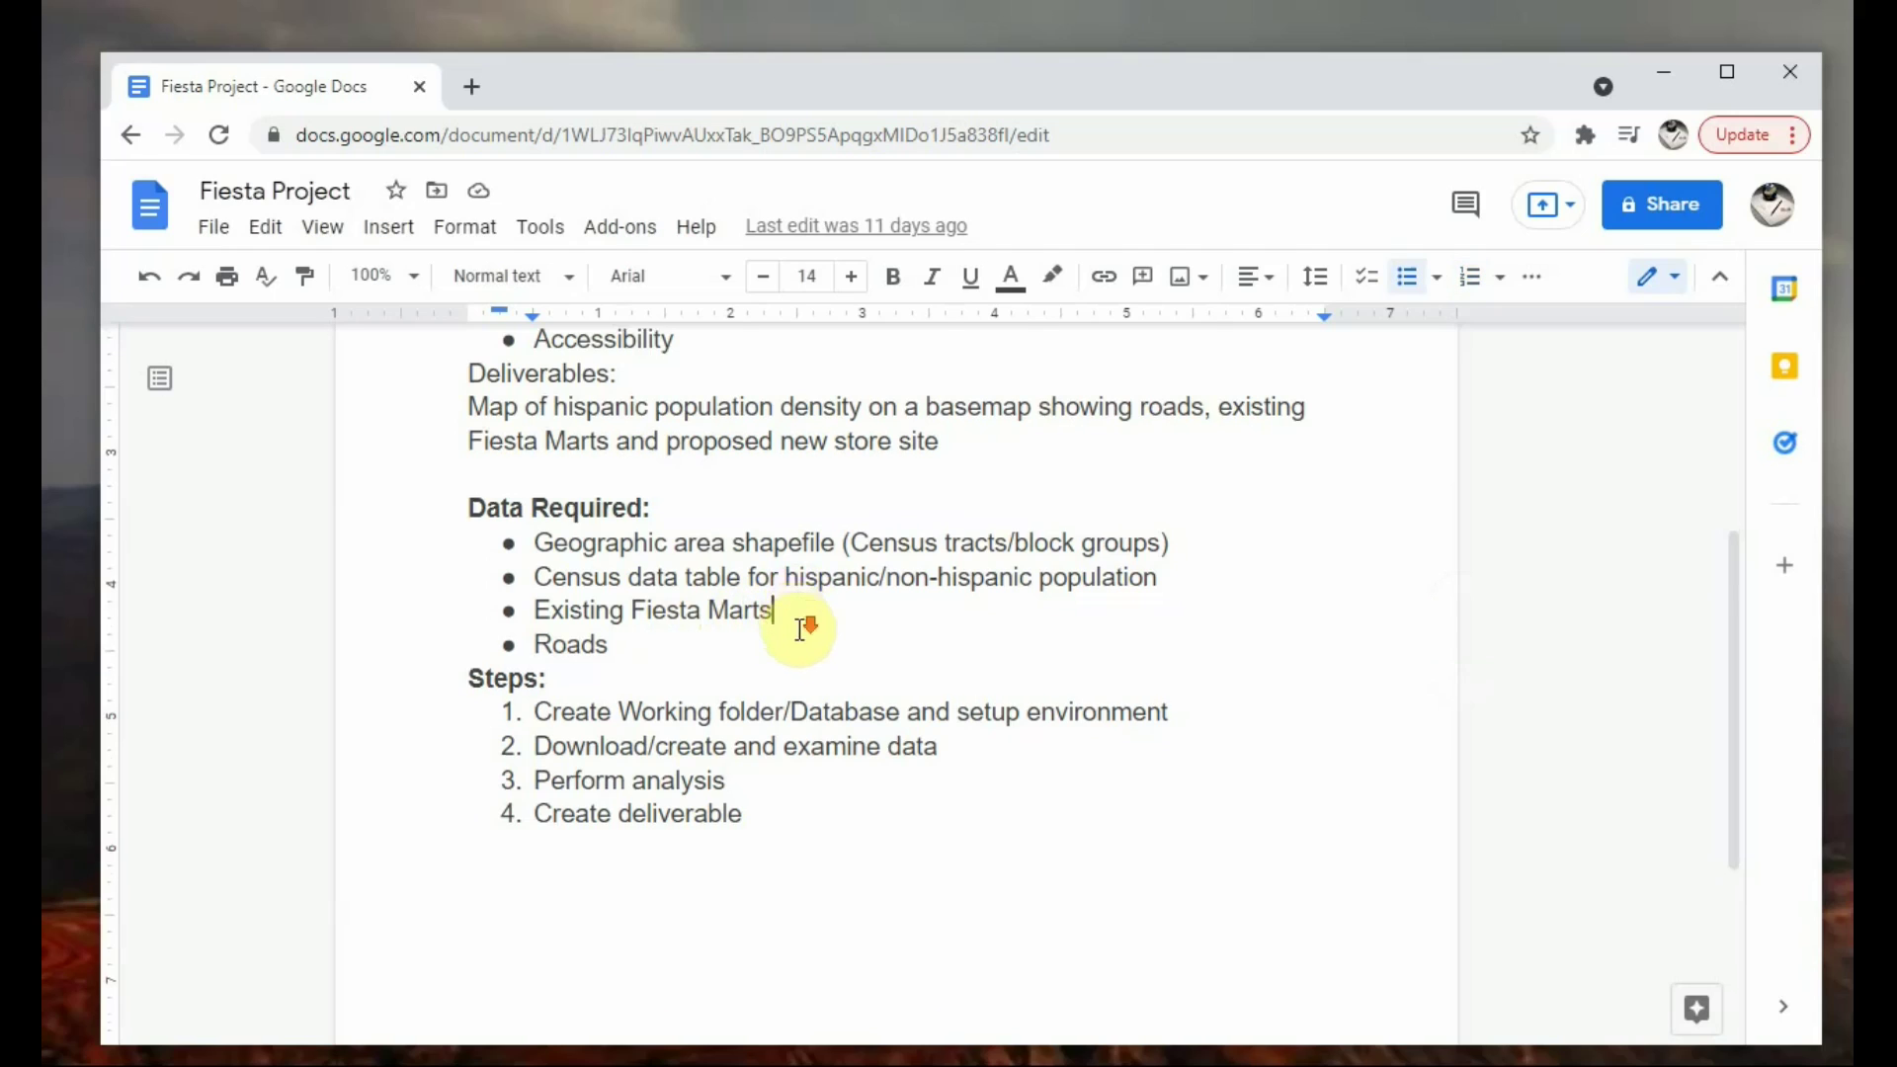
scroll(799, 622, "down", 2)
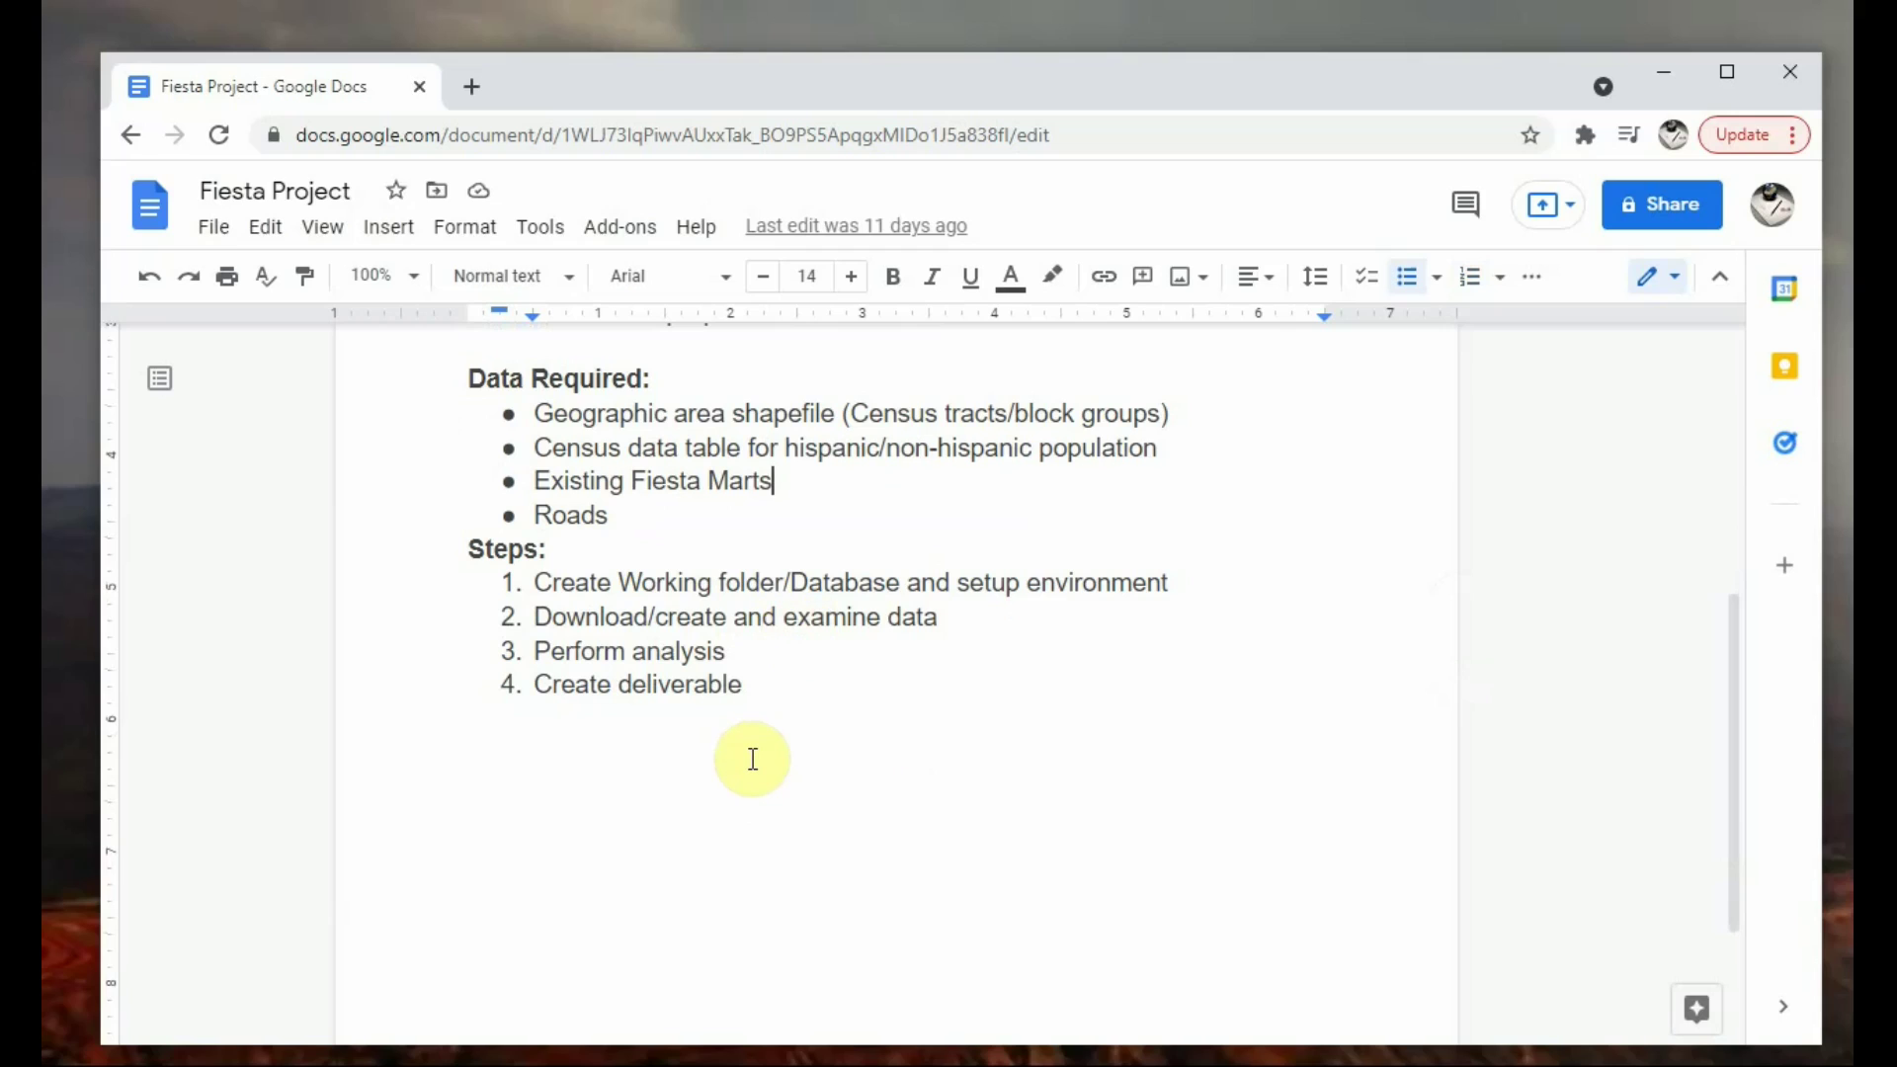
scroll(753, 758, "up", 1)
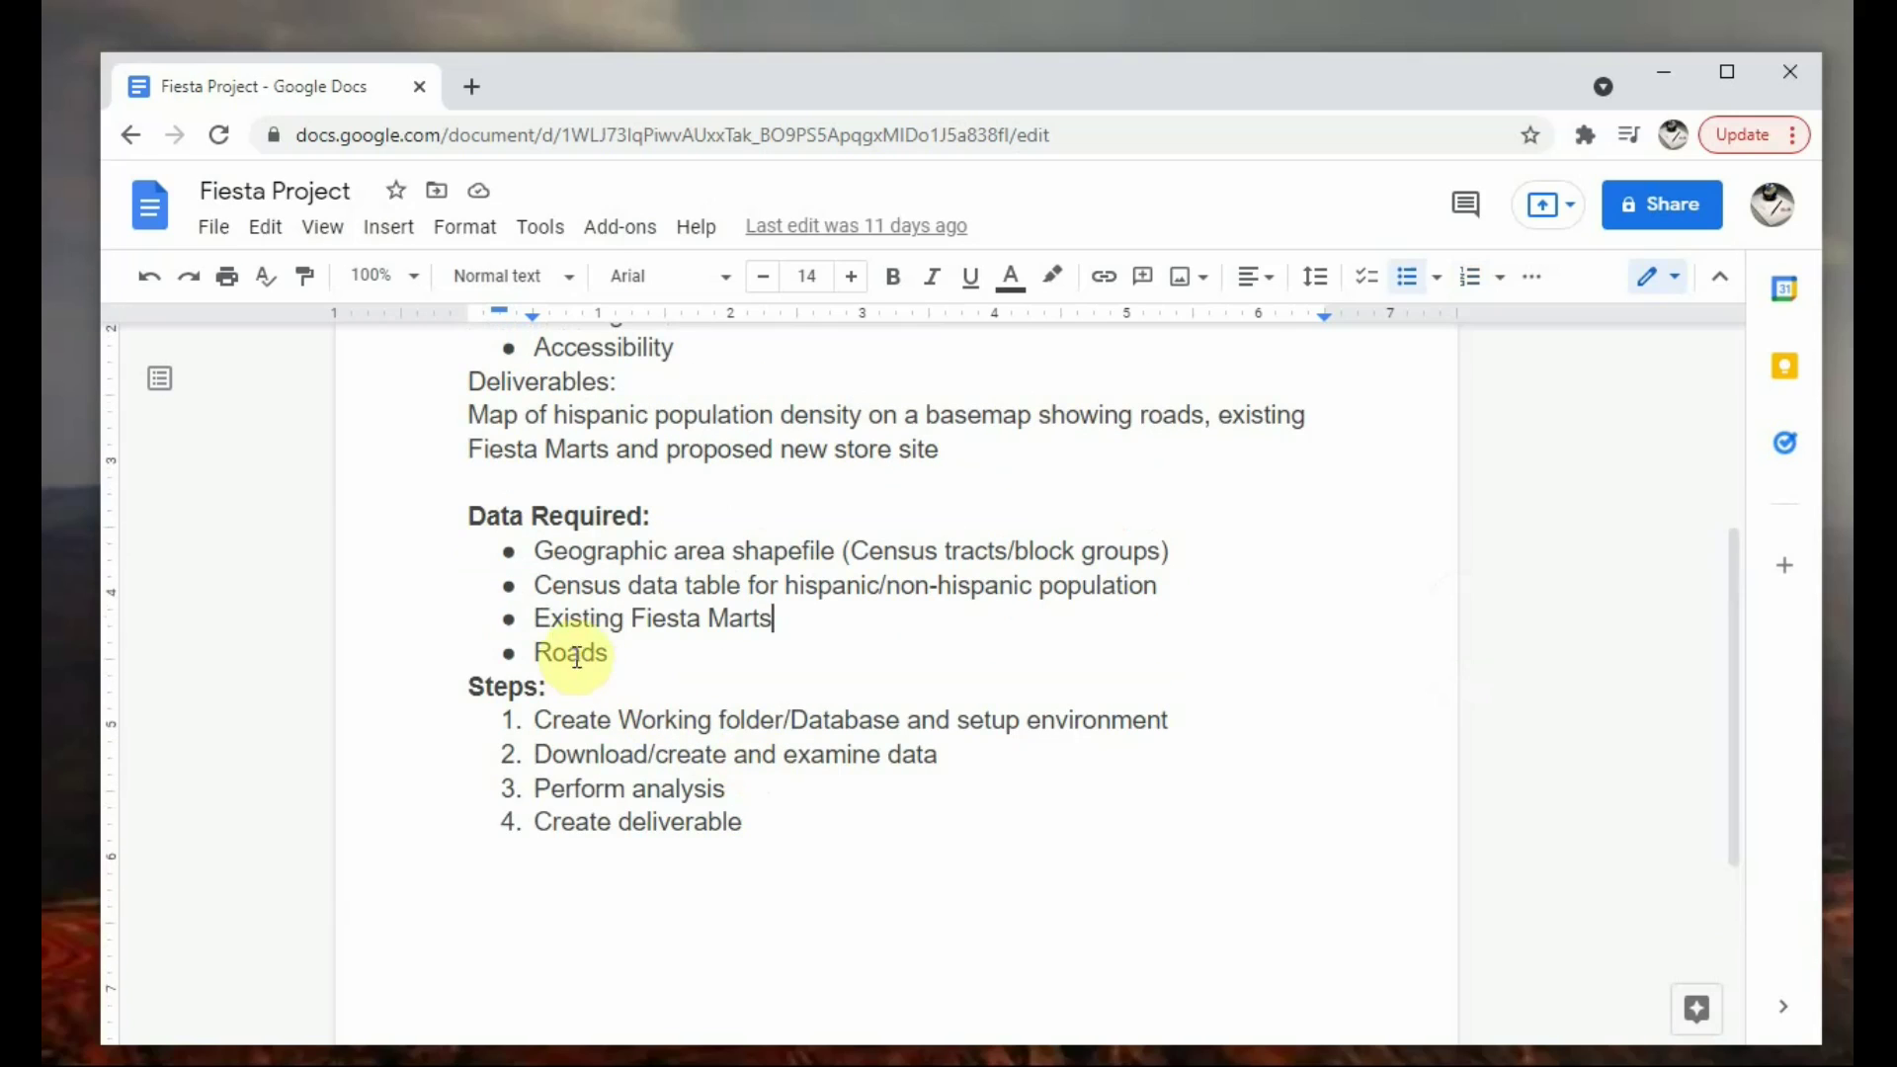
left_click_drag(536, 619, 743, 614)
left_click(865, 650)
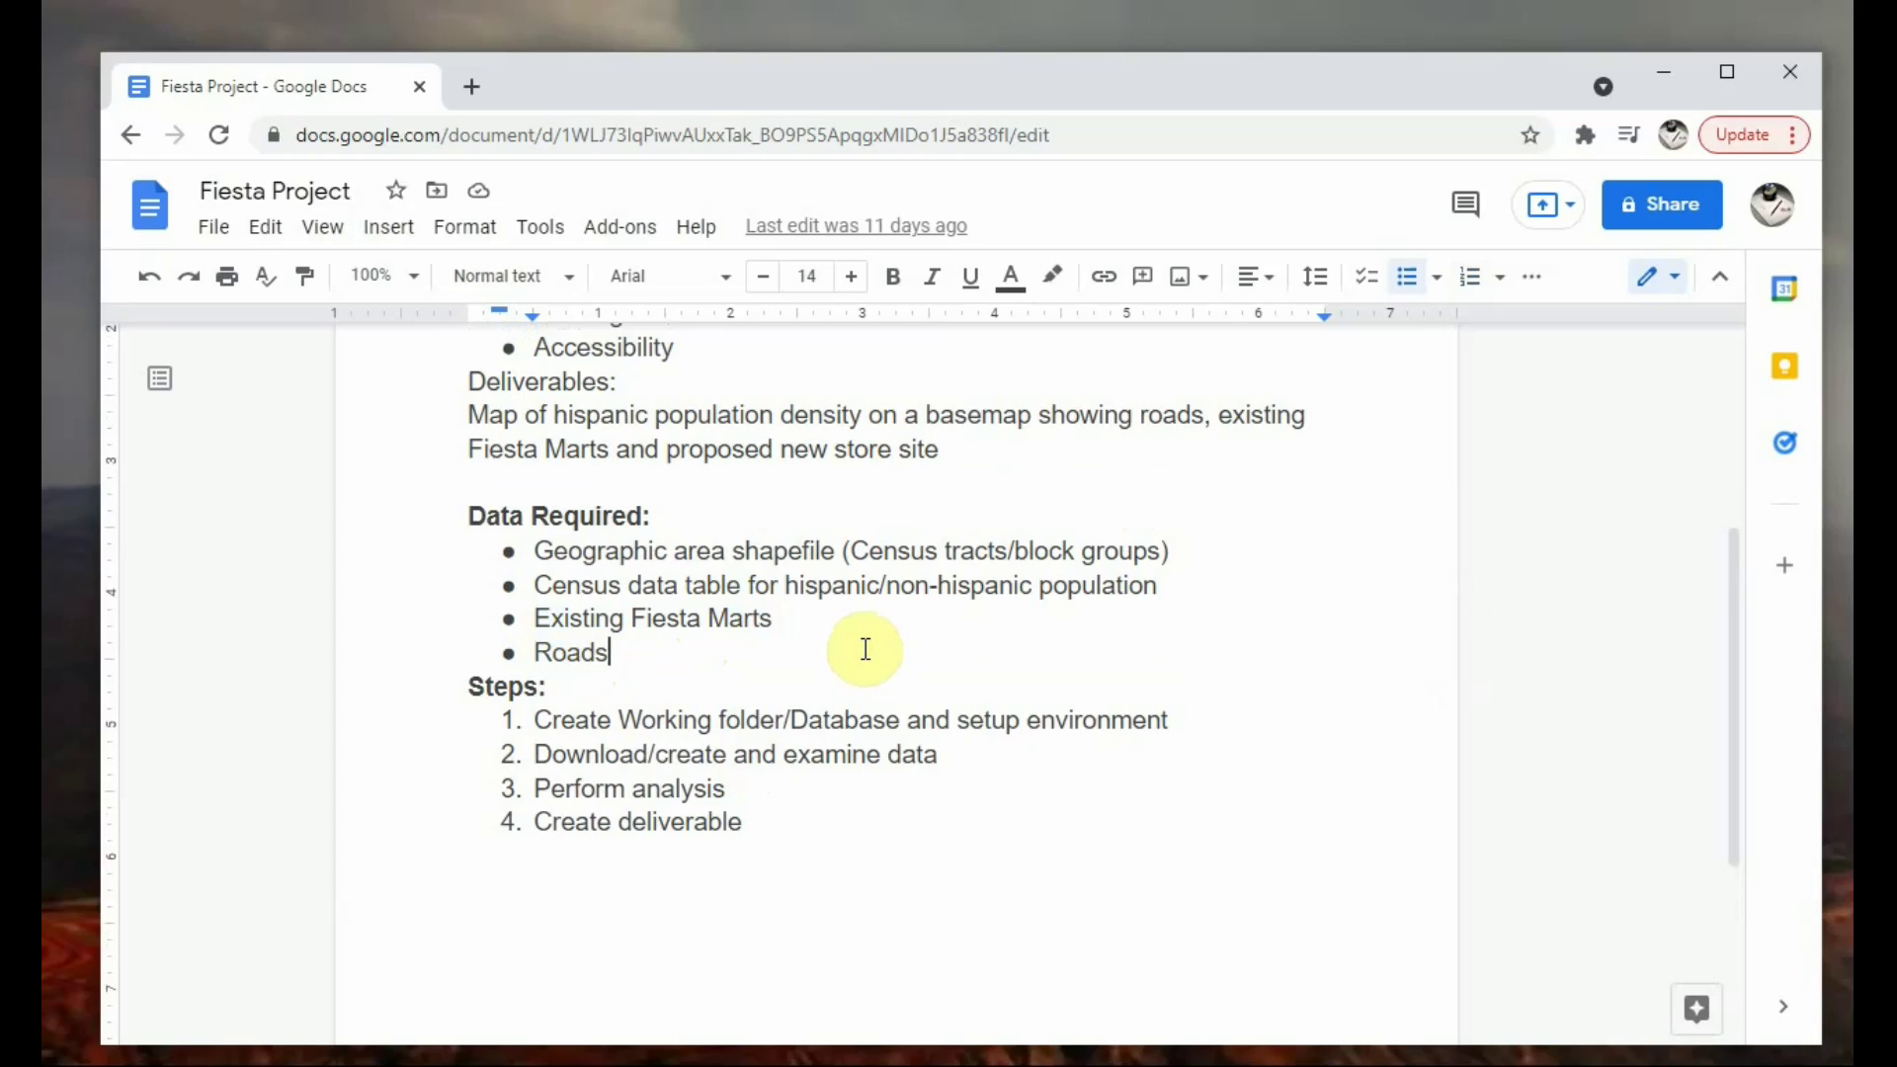
Read the Perform analysis and Create deliverable items under Steps, and check them against the Considerations, focusing on Accessibility
left_click(850, 815)
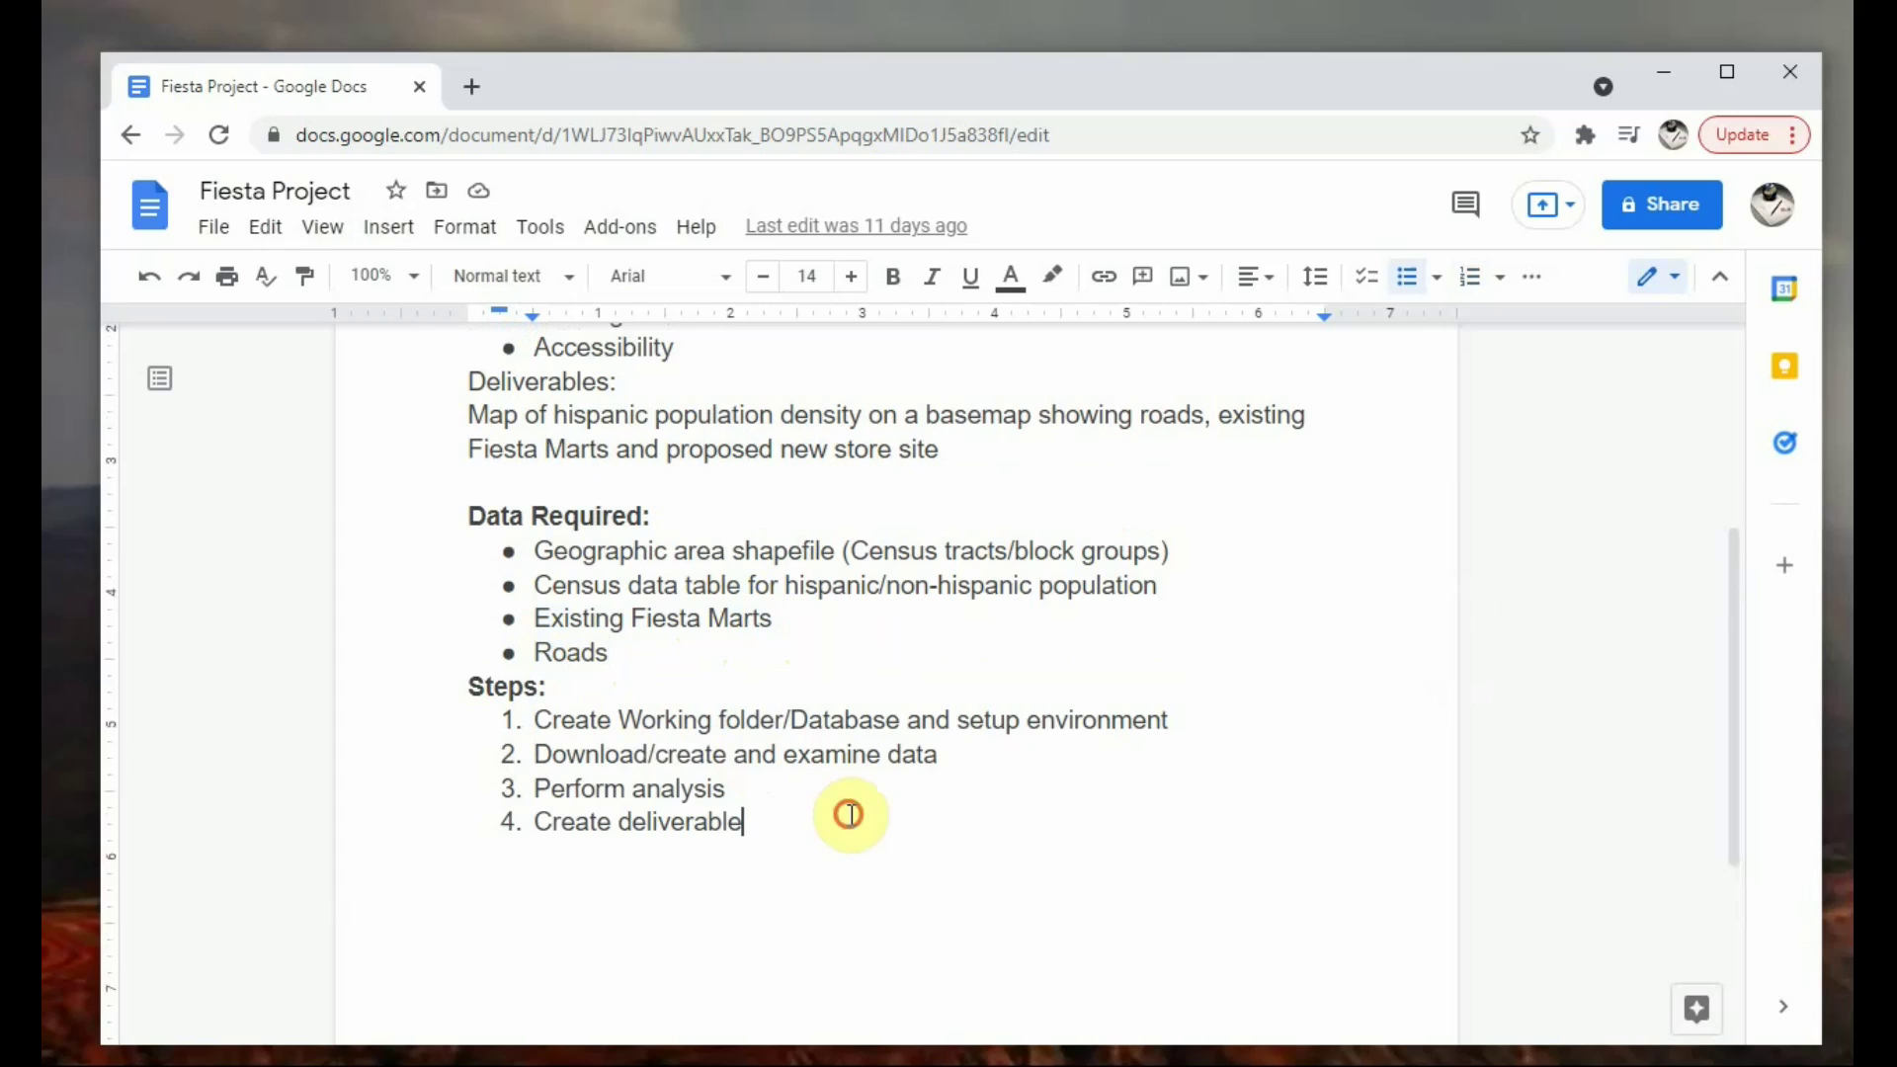
scroll(855, 815, "down", 2)
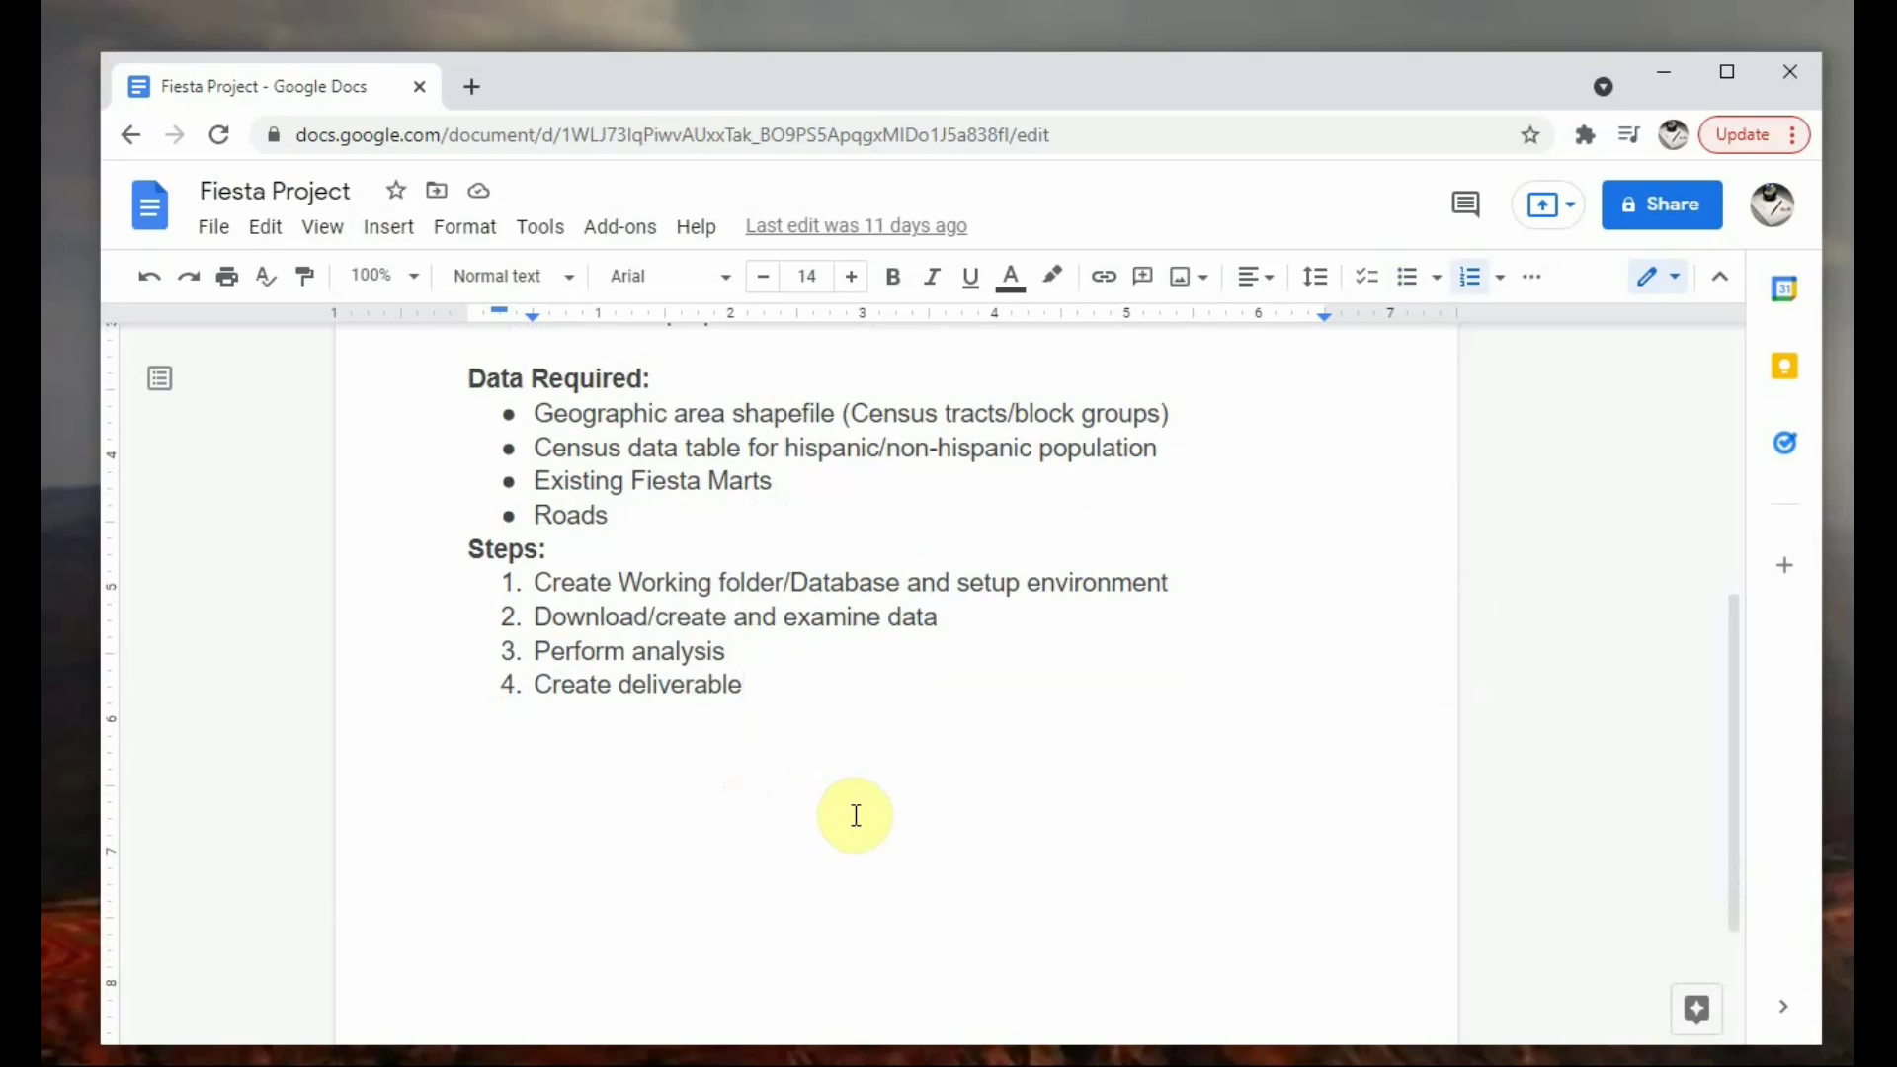
scroll(854, 815, "up", 2)
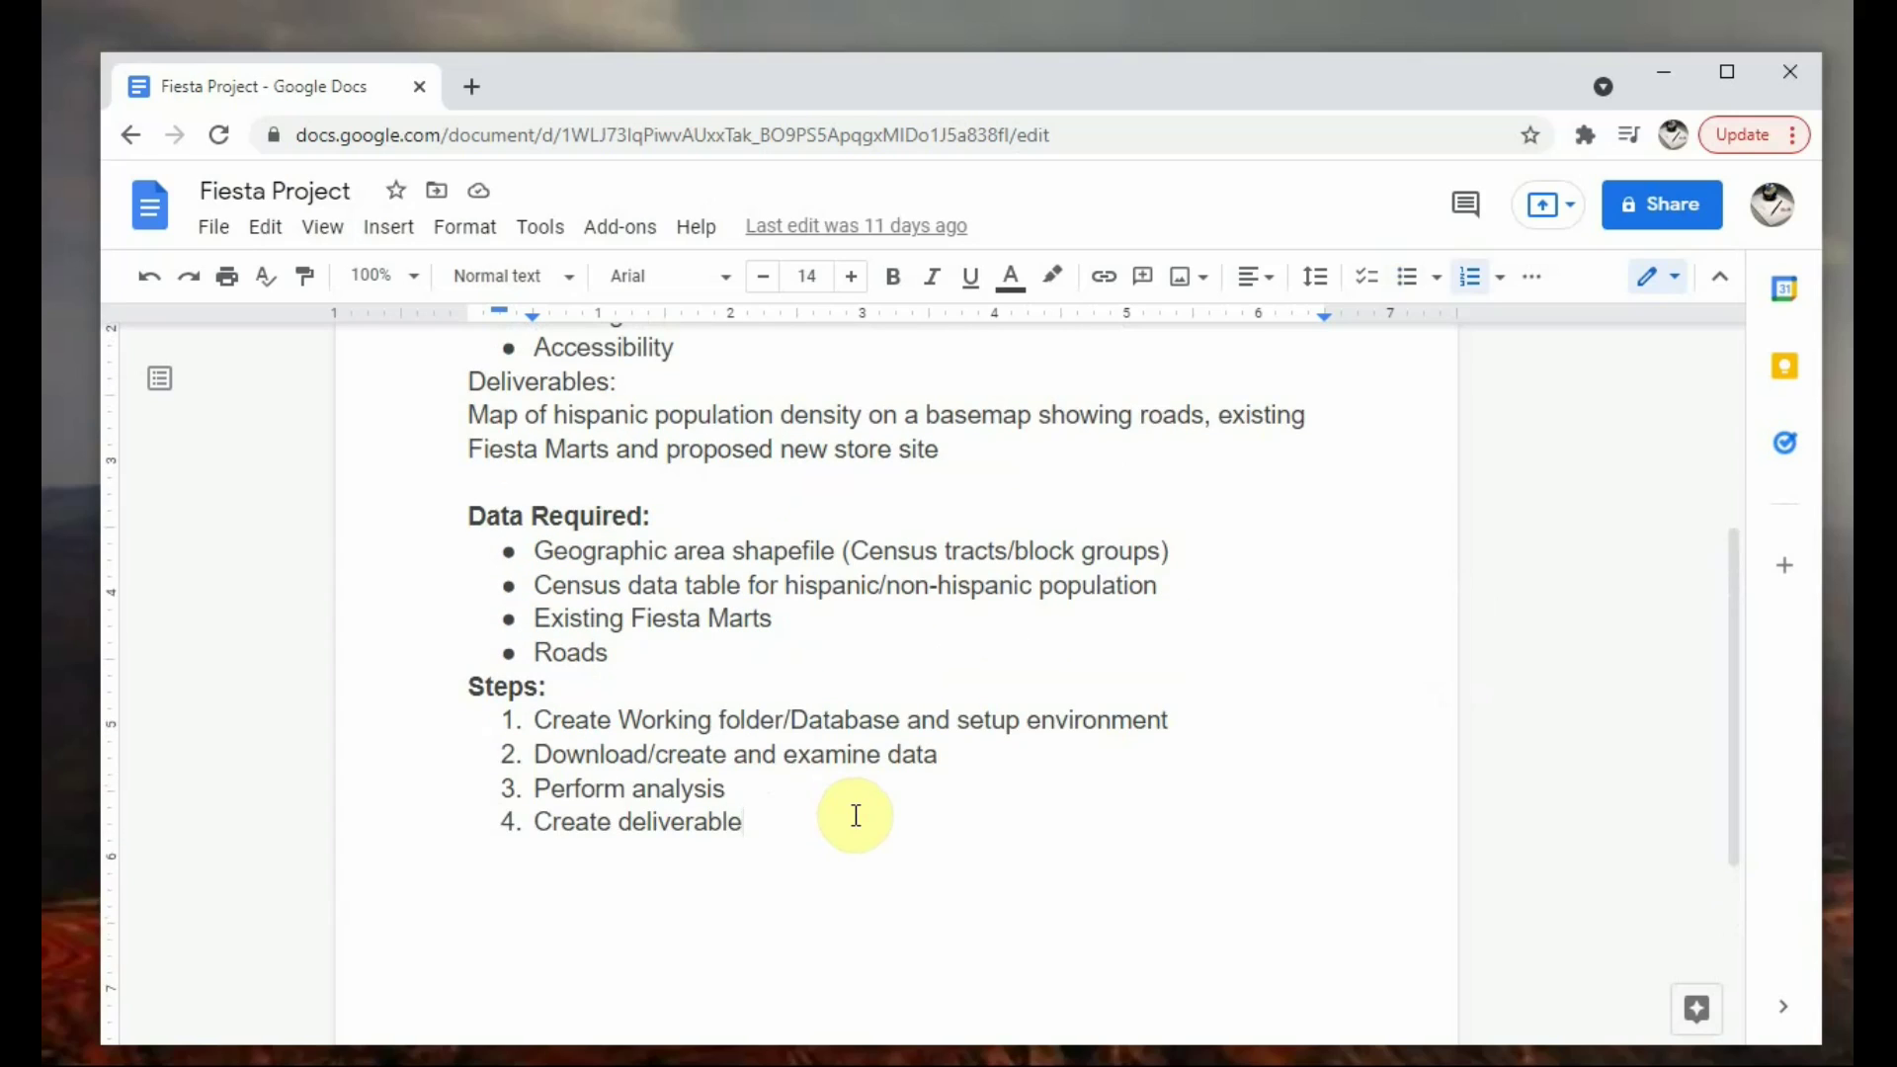
scroll(837, 802, "down", 2)
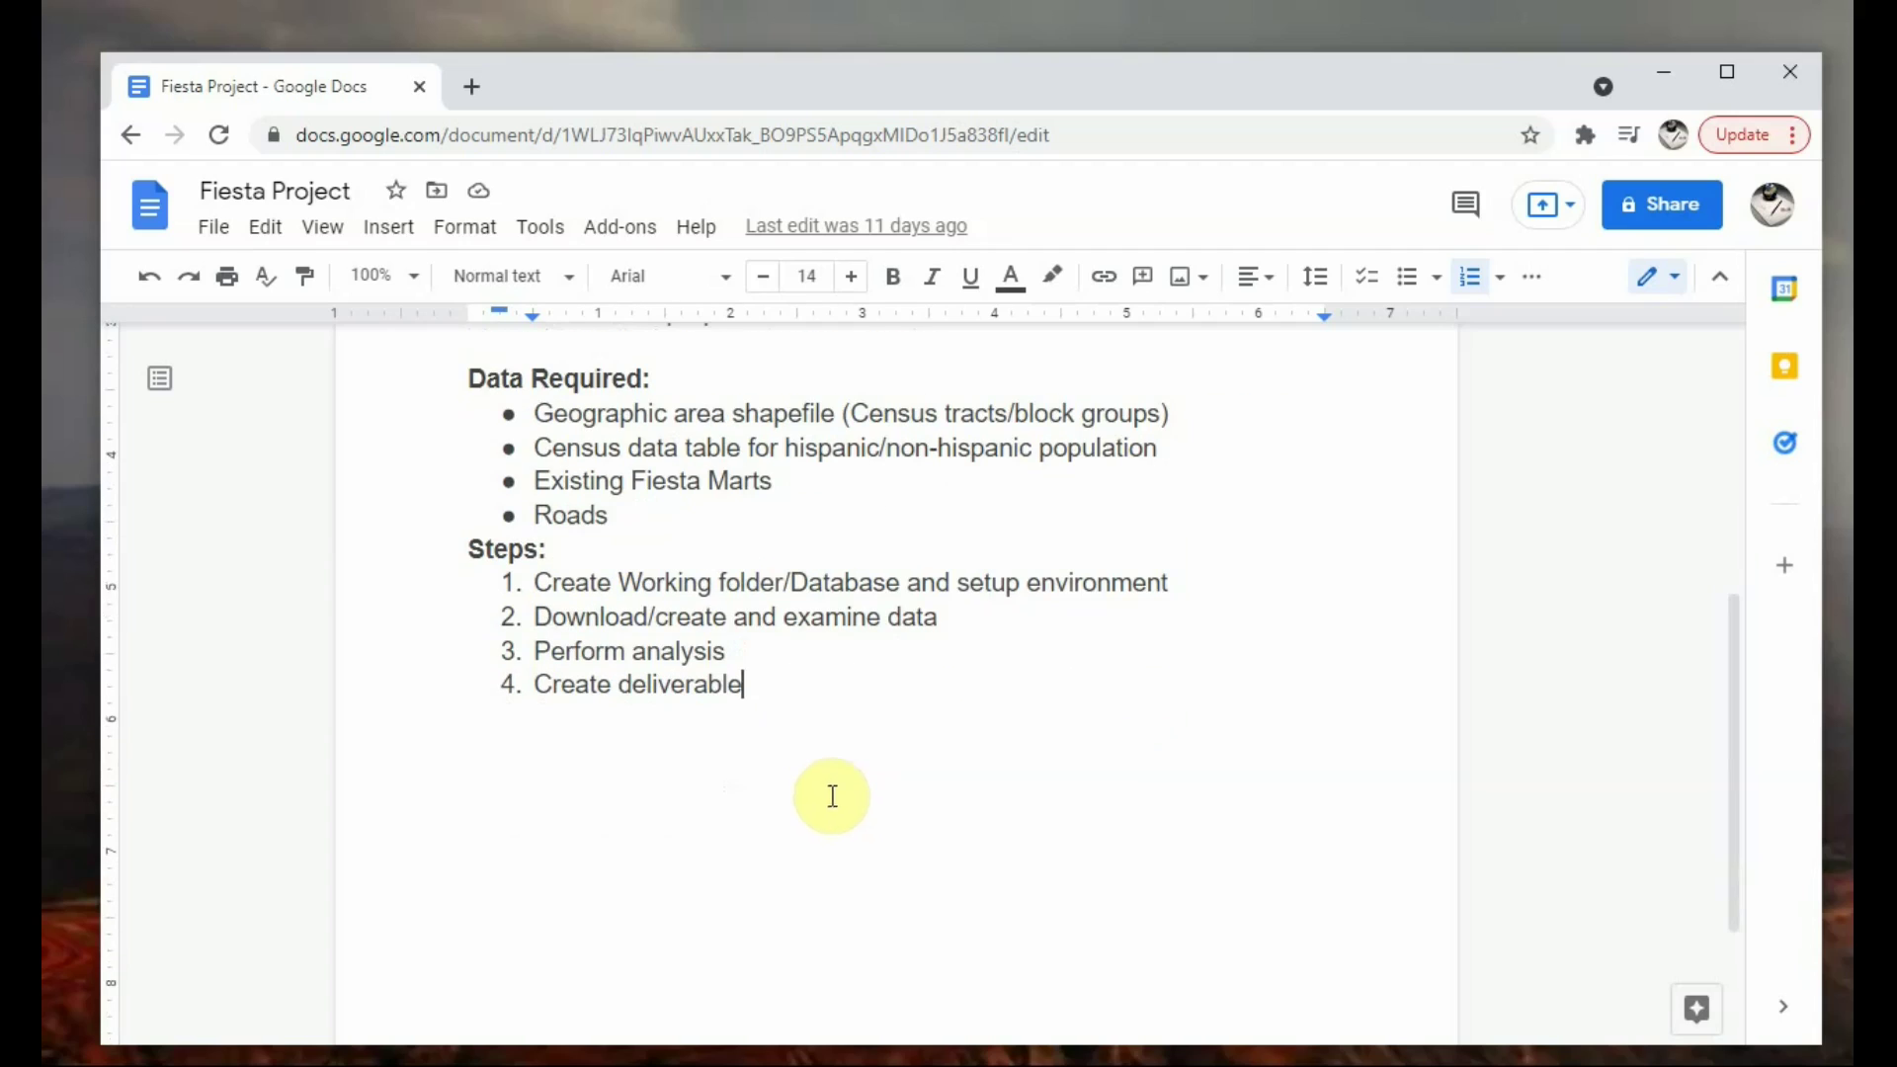
left_click_drag(736, 650, 581, 652)
left_click(749, 764)
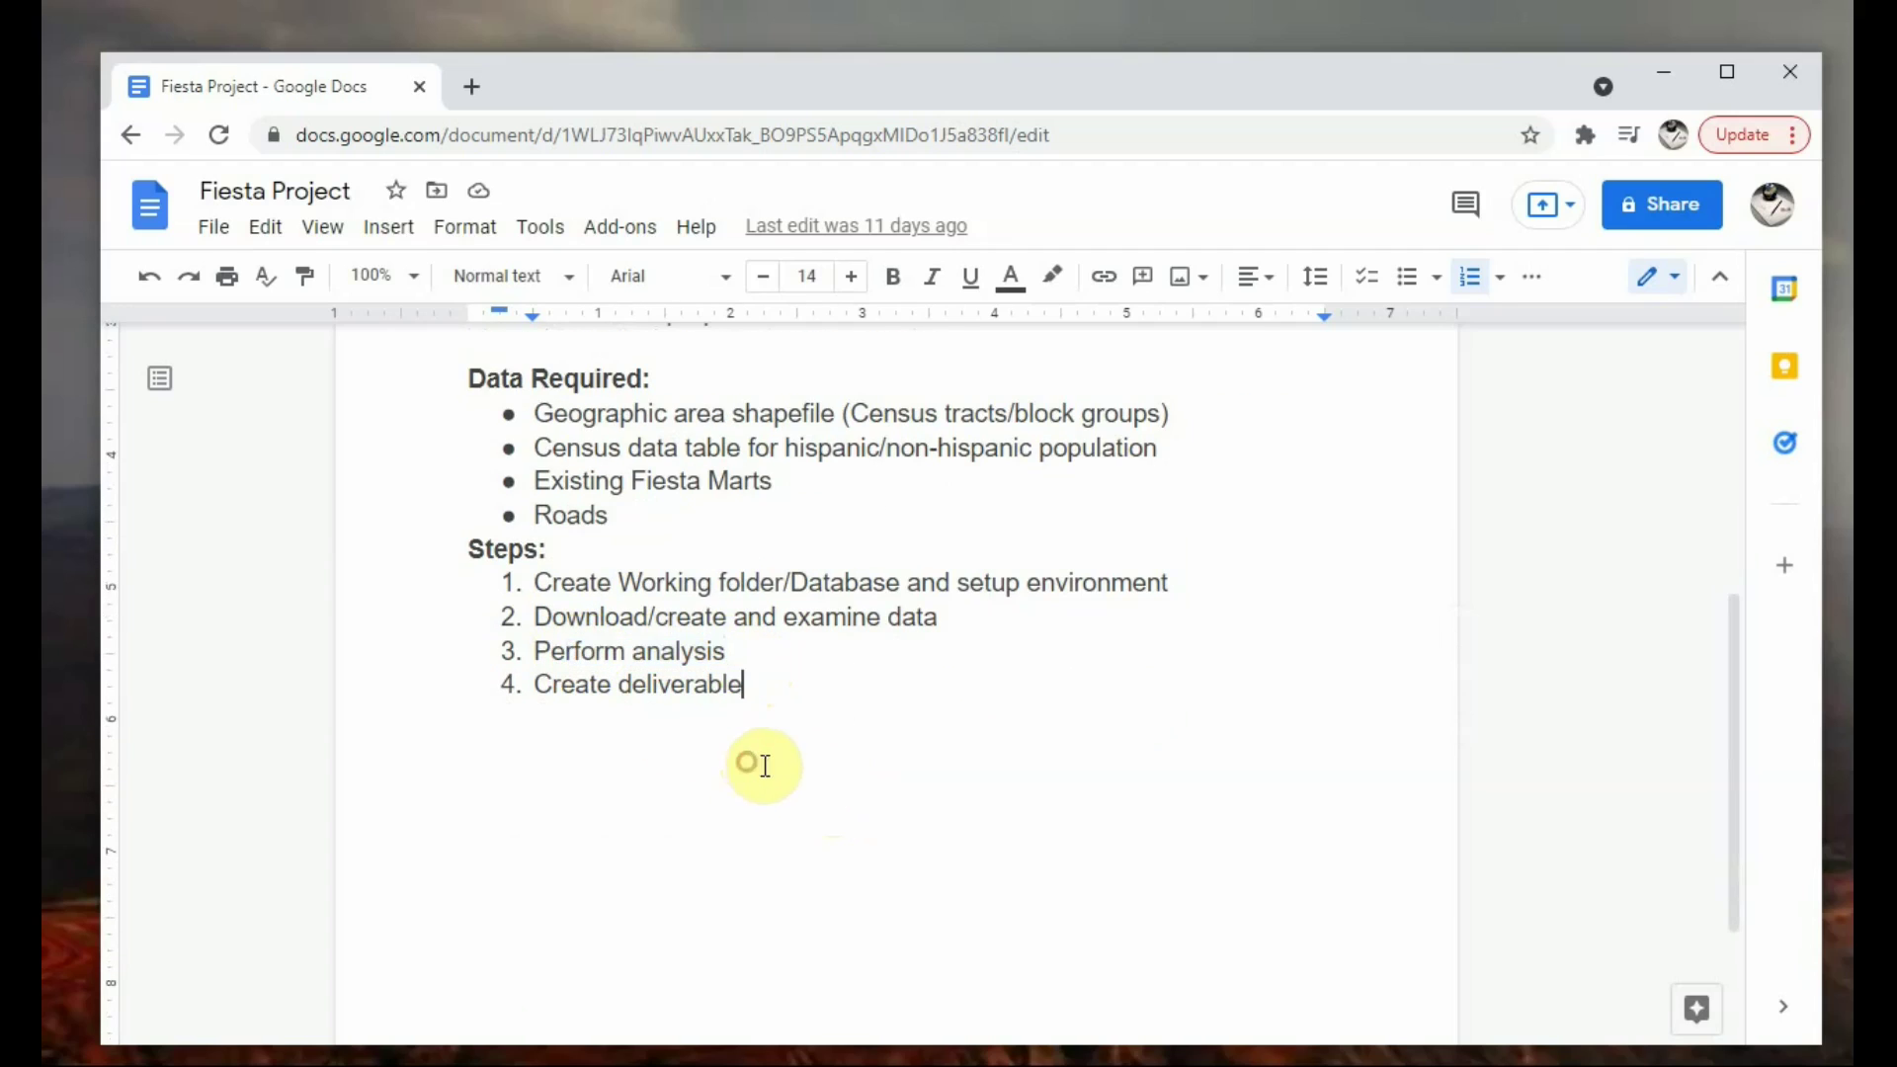
scroll(781, 769, "up", 5)
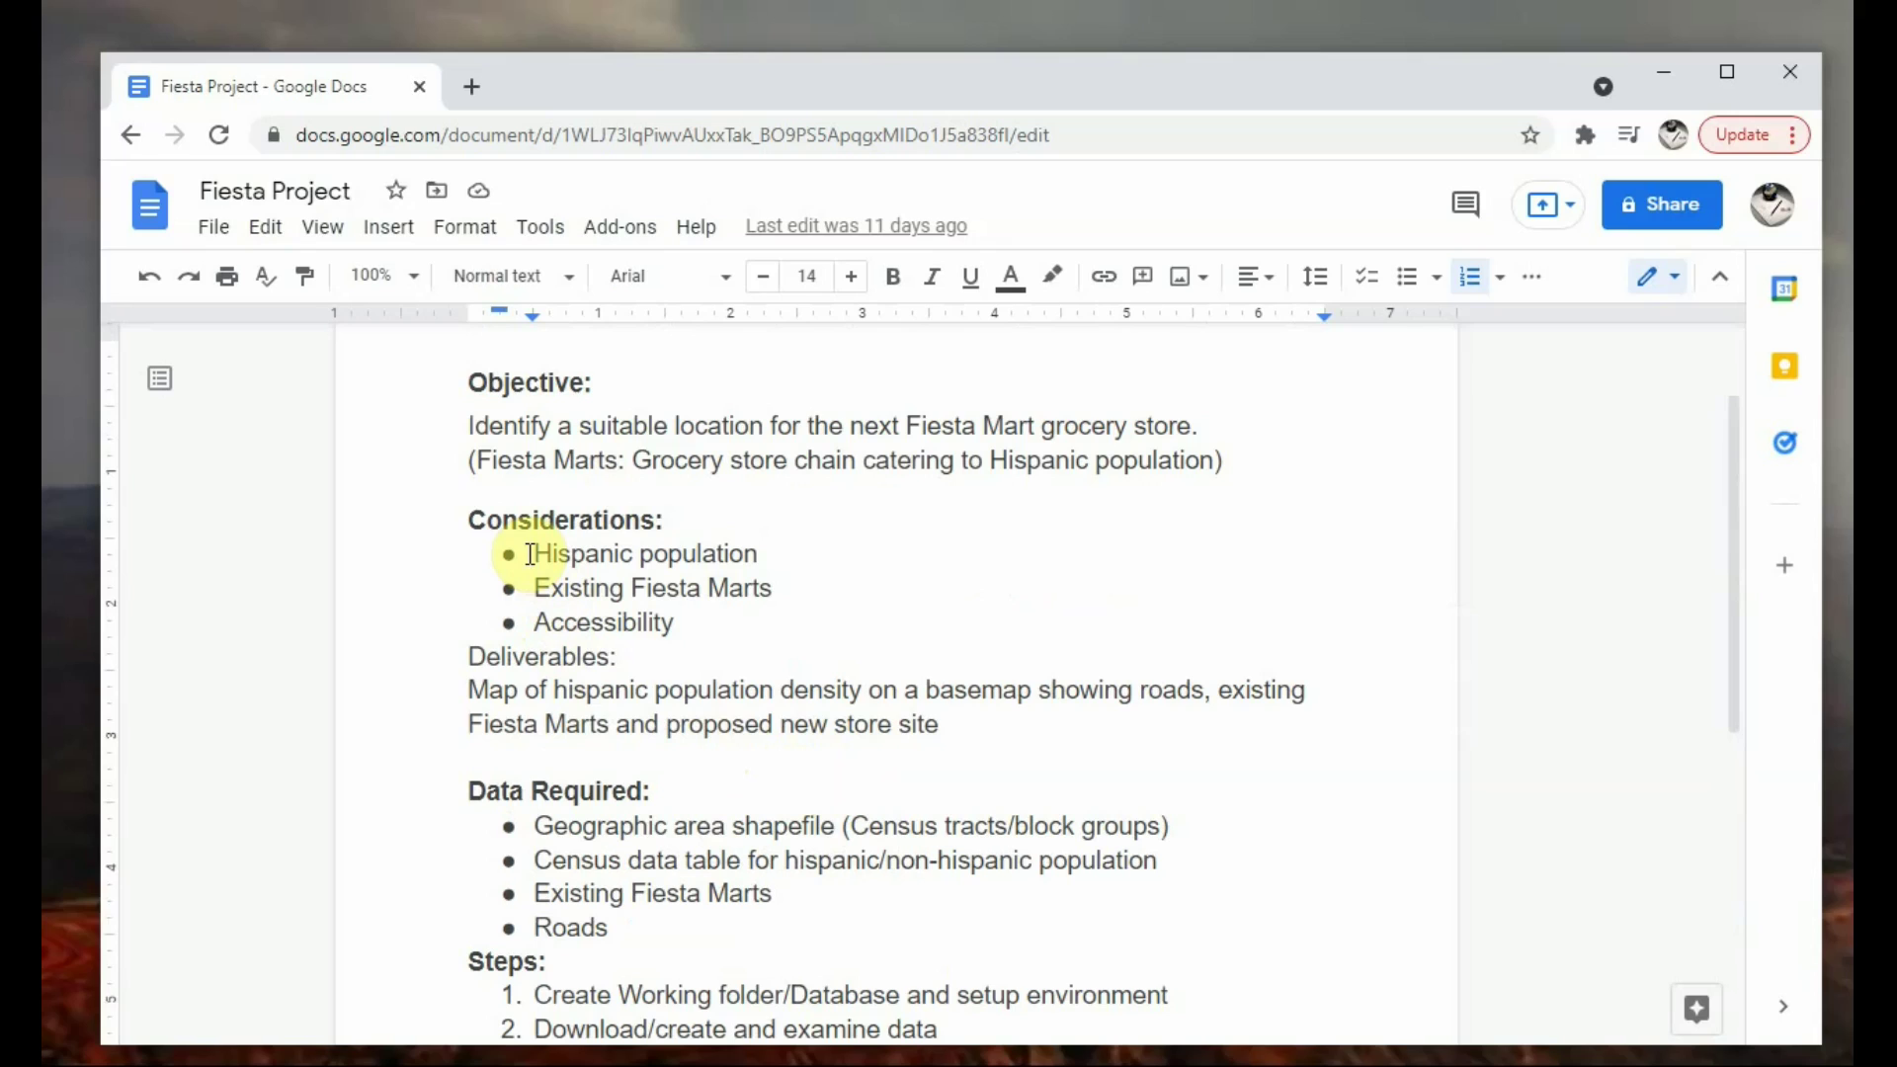
scroll(761, 692, "down", 2)
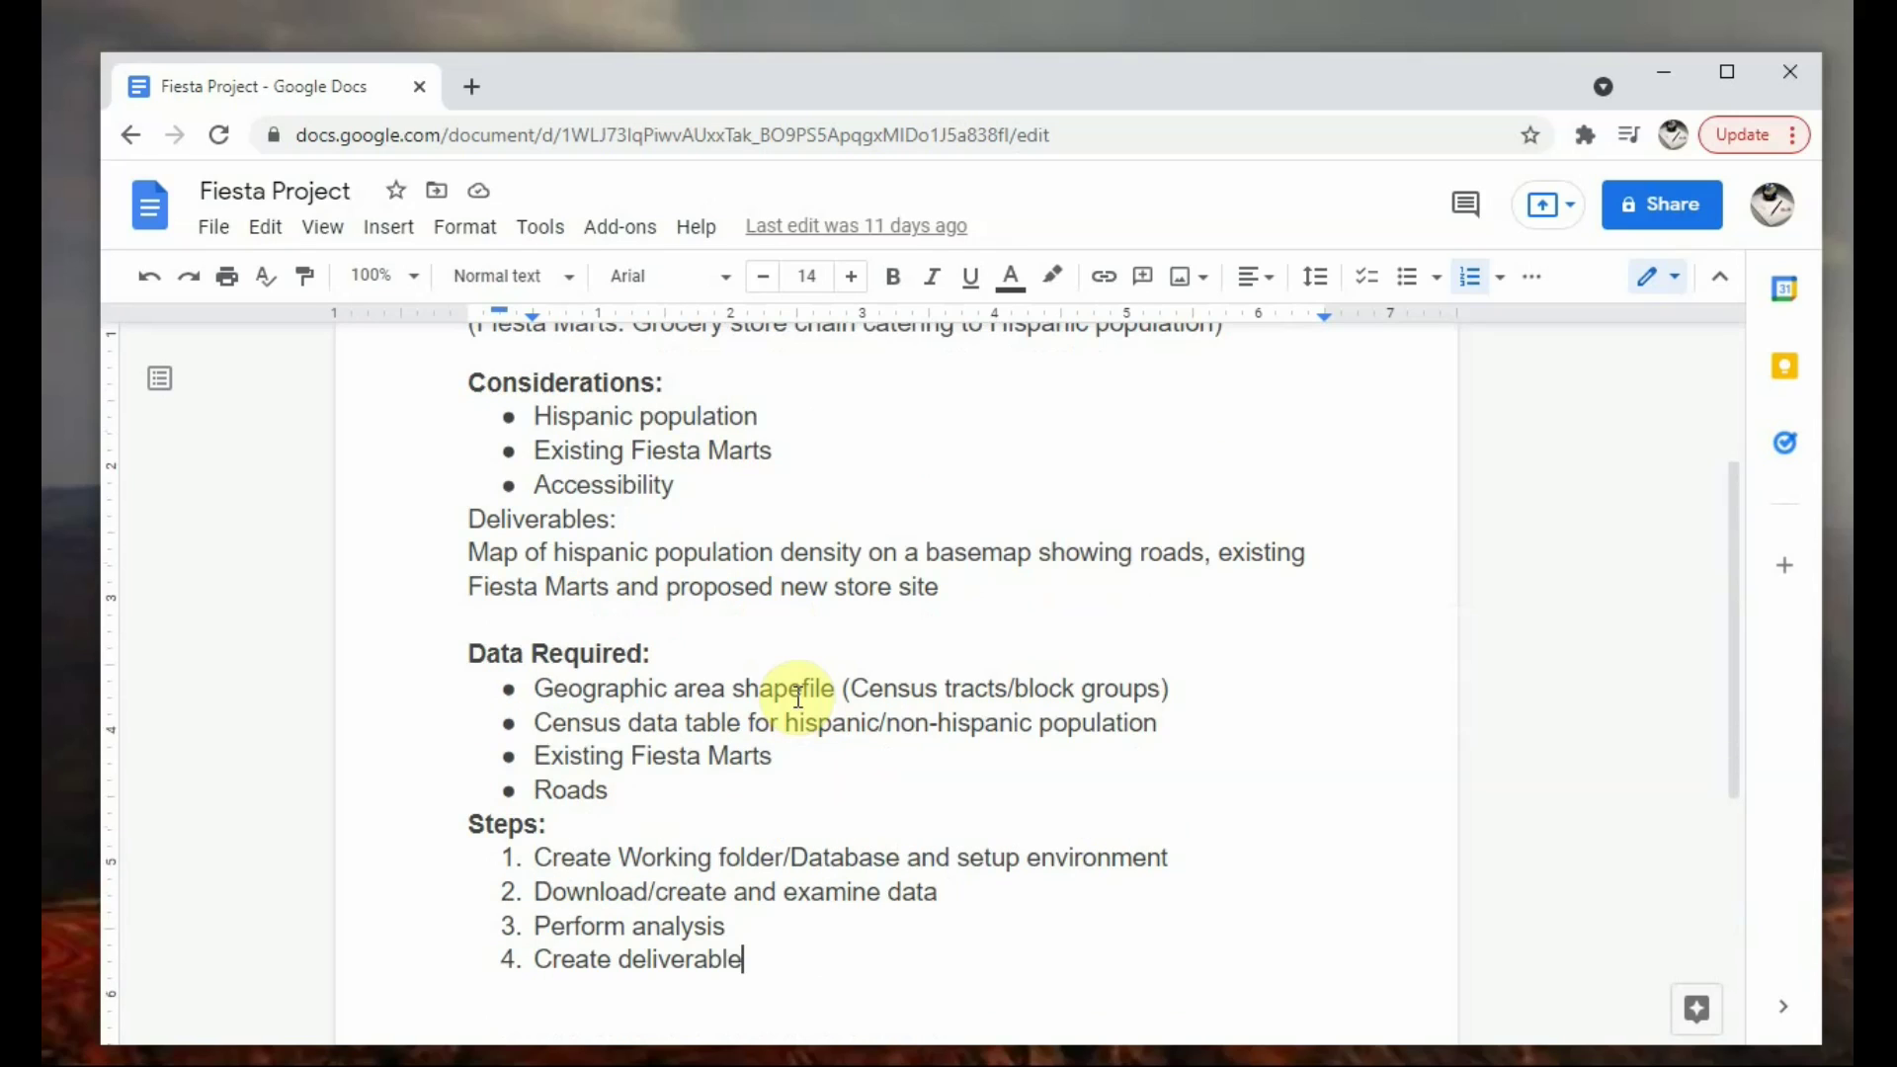
left_click_drag(675, 484, 581, 486)
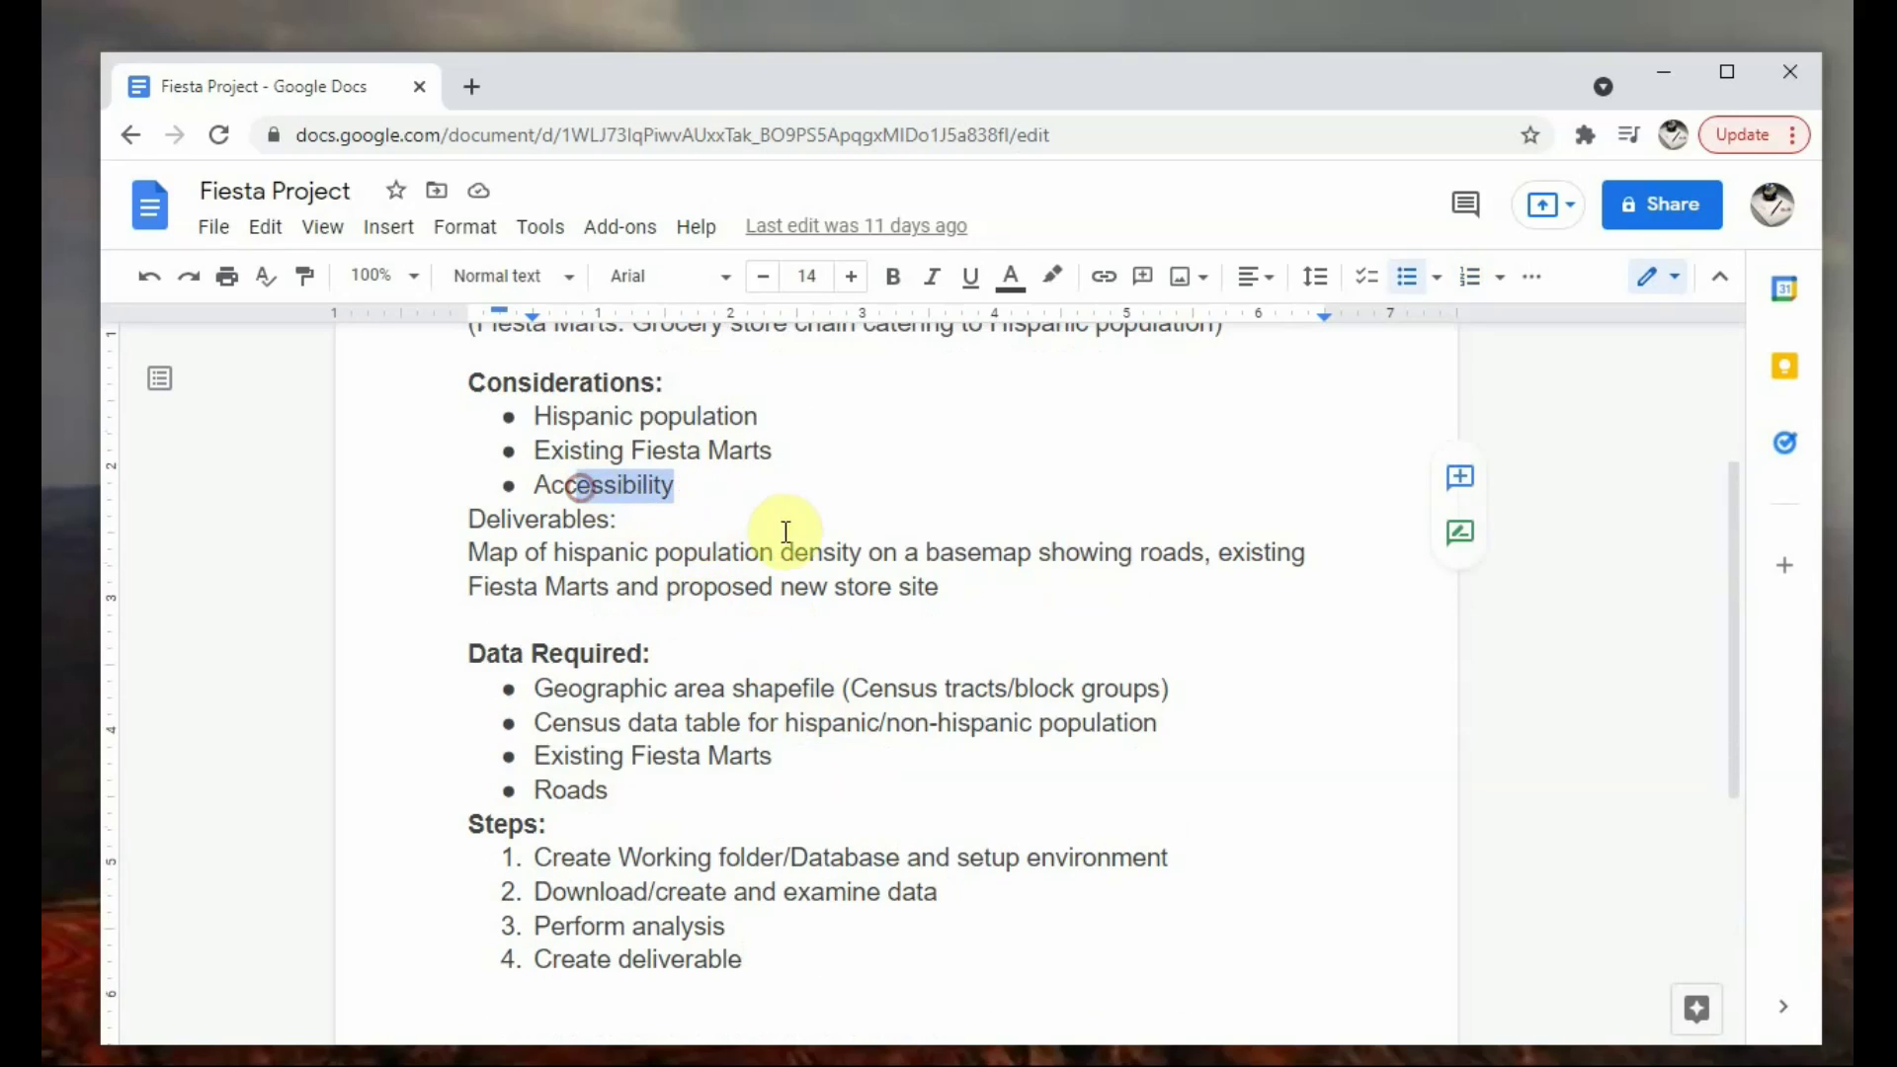
left_click(753, 511)
scroll(815, 731, "down", 4)
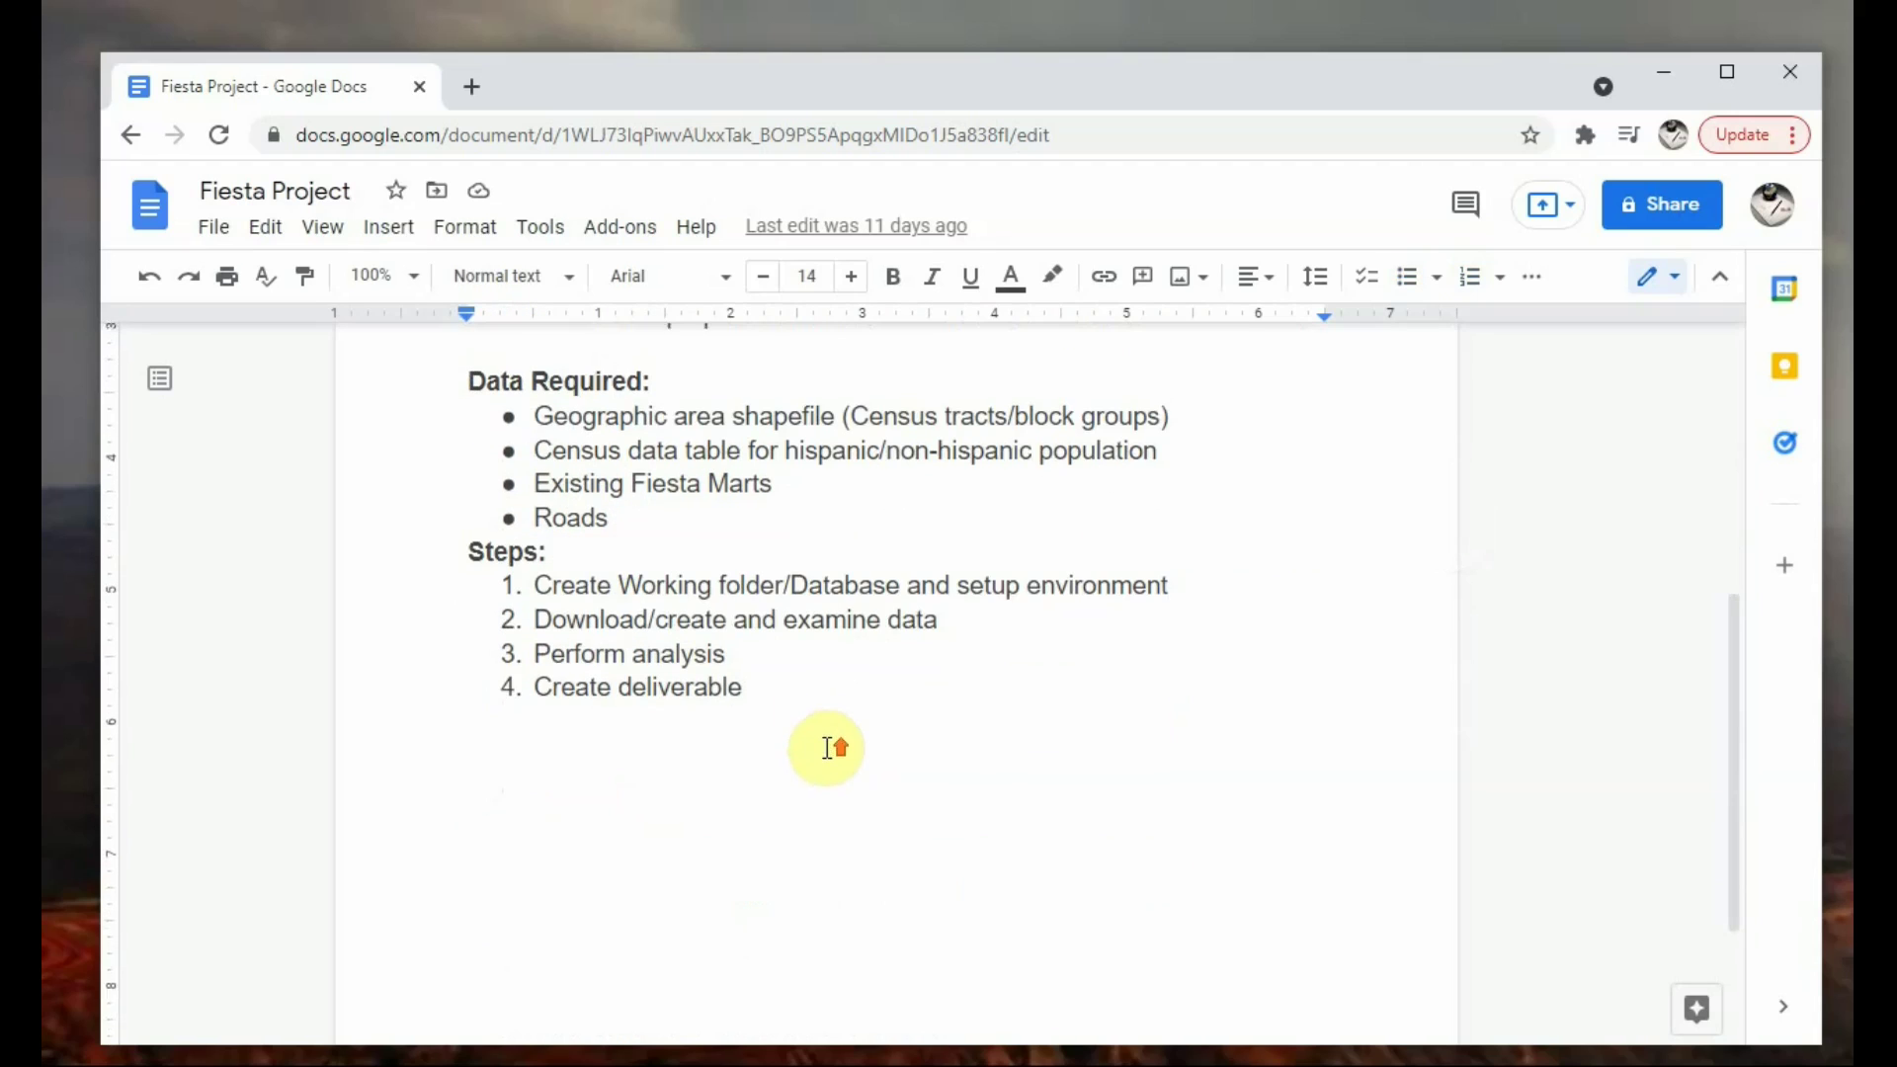
Go over the whole project plan once more, from the Objective down to the final item under Steps
scroll(827, 748, "up", 6)
scroll(826, 748, "up", 2)
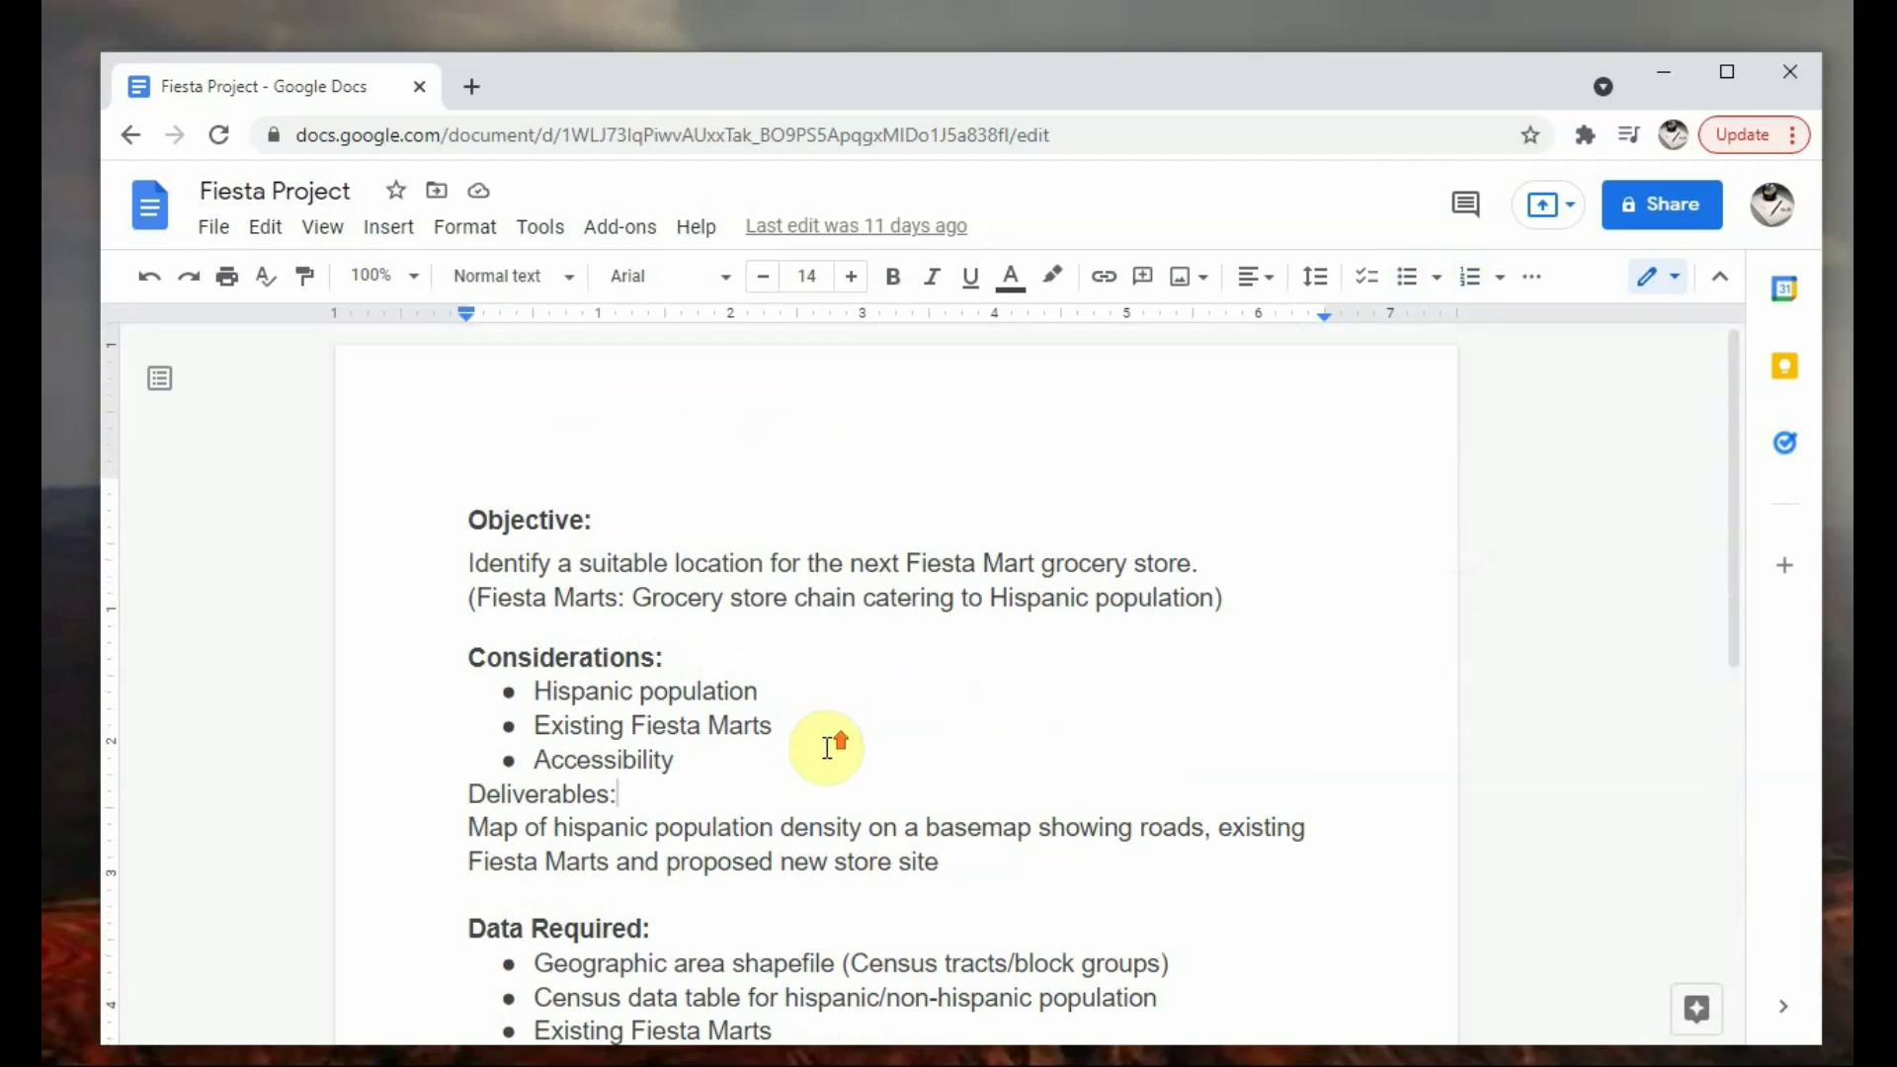
scroll(827, 748, "down", 6)
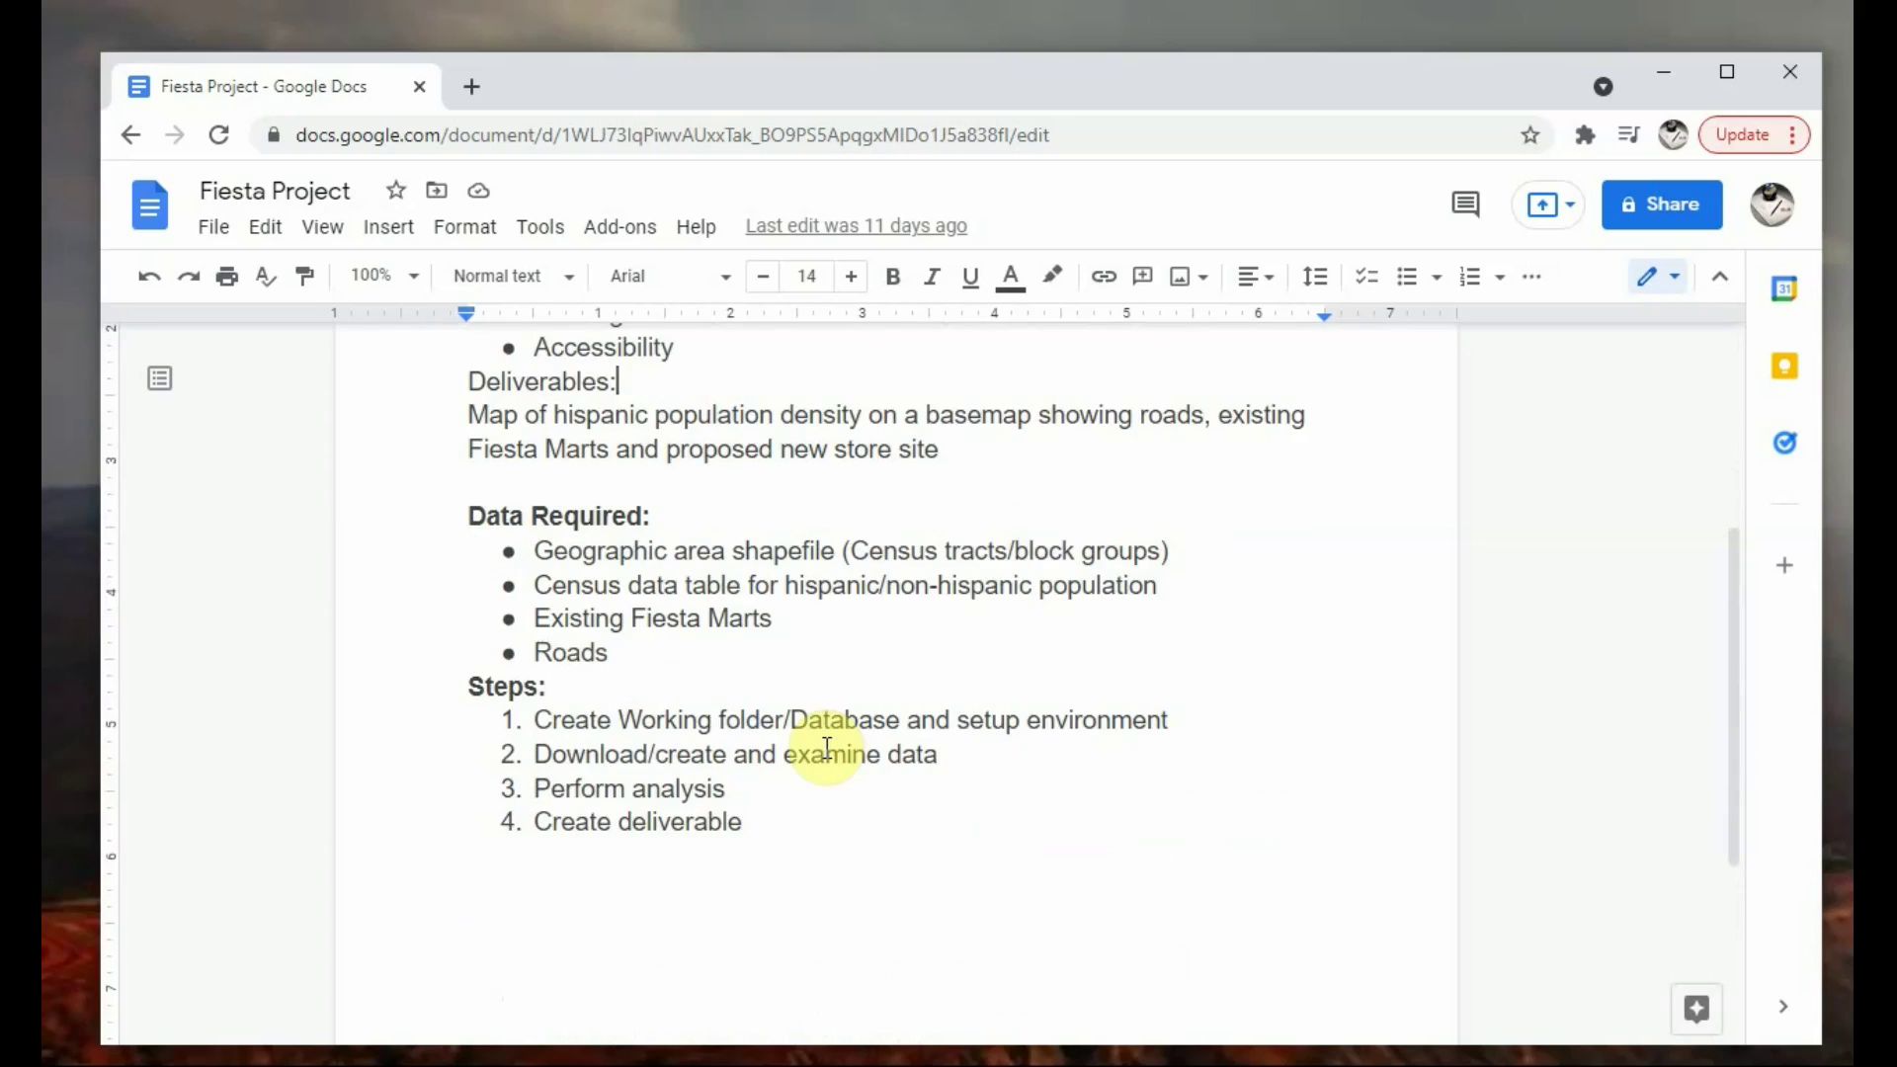
scroll(827, 748, "down", 4)
left_click(823, 766)
scroll(815, 781, "up", 4)
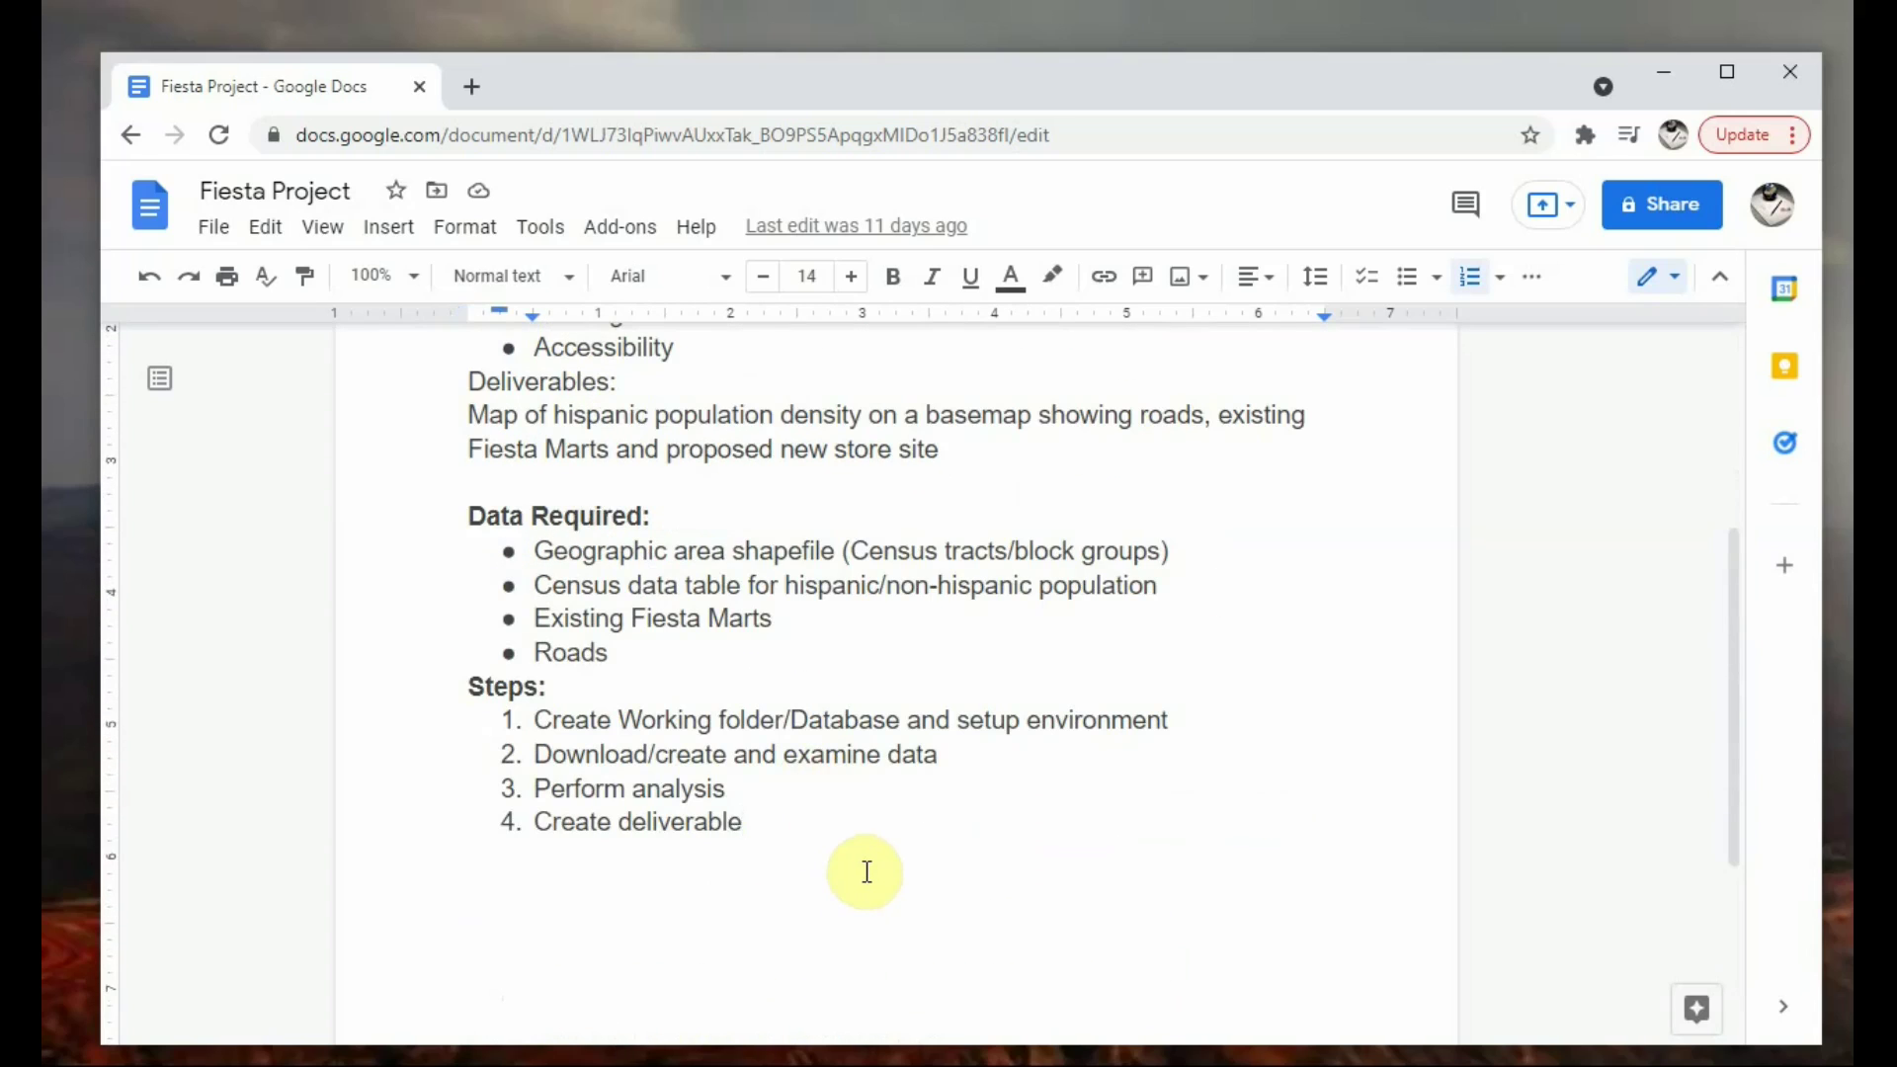
scroll(845, 869, "down", 2)
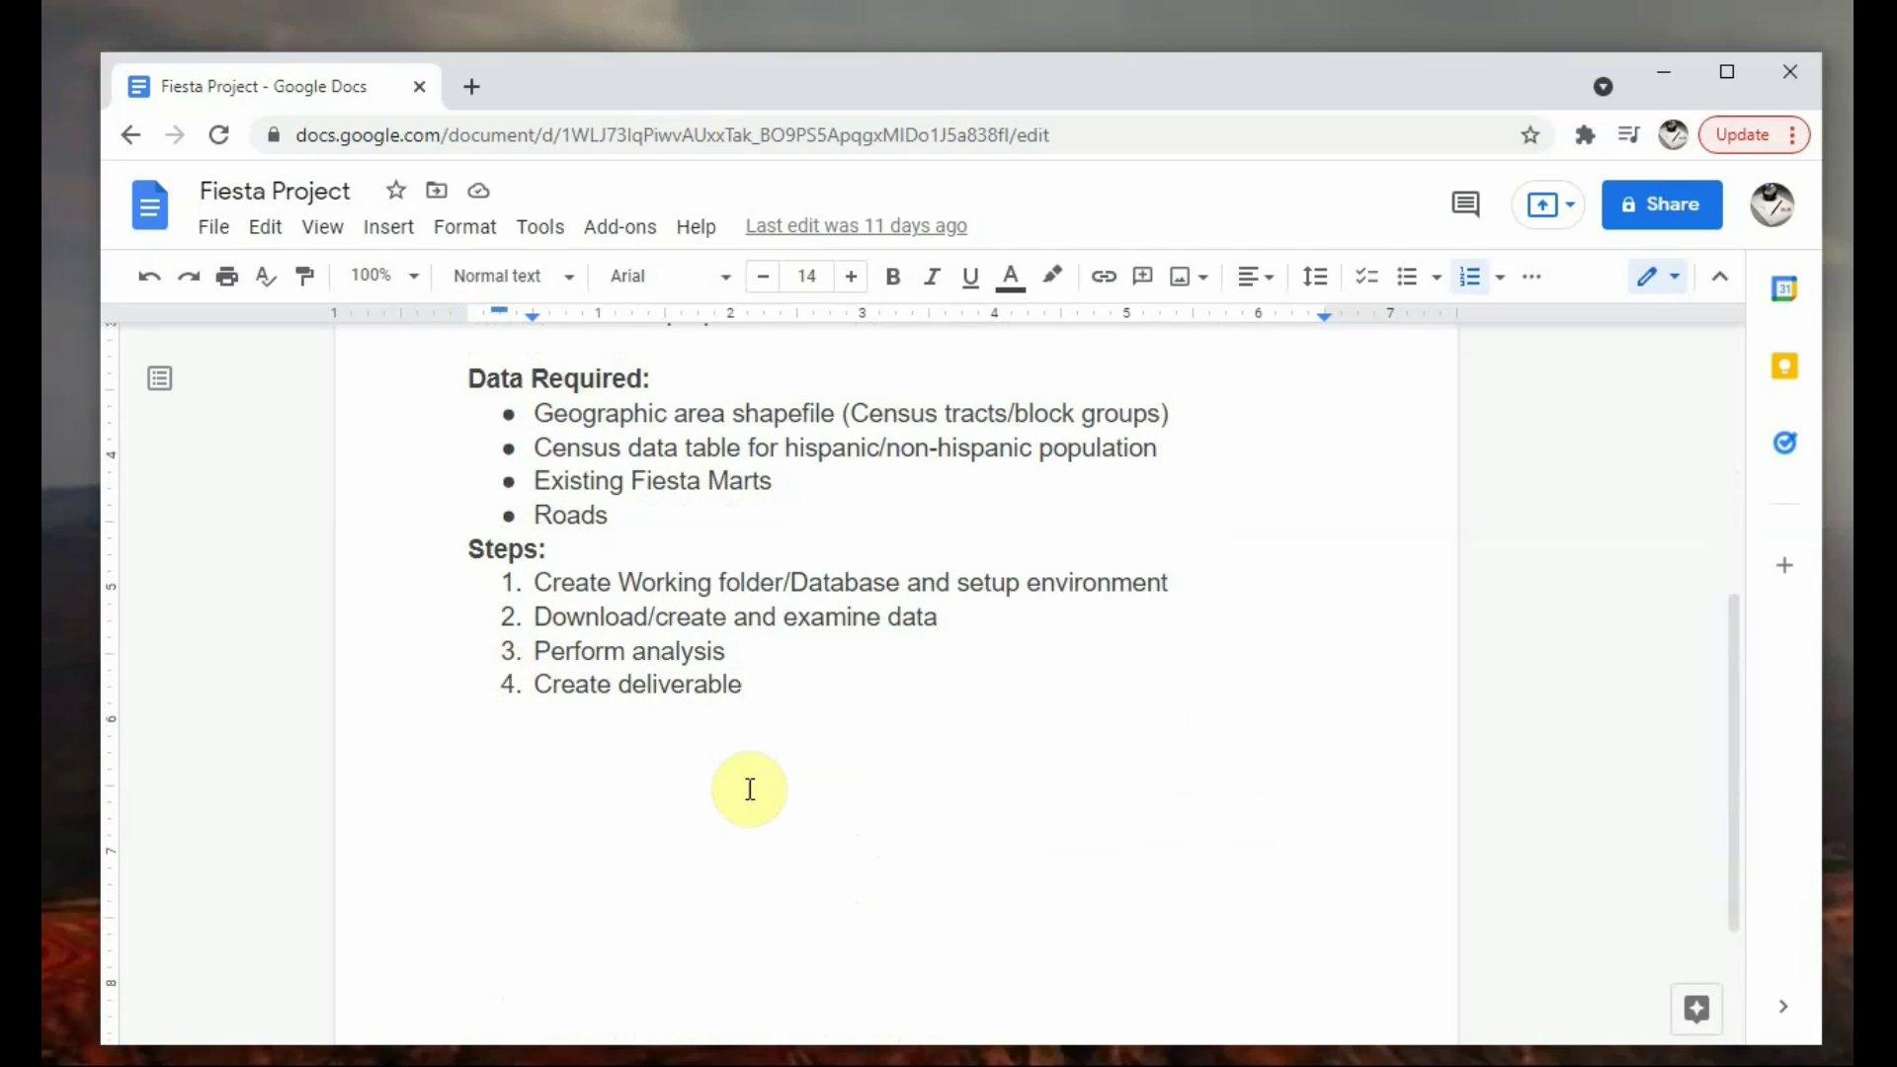
scroll(749, 788, "up", 5)
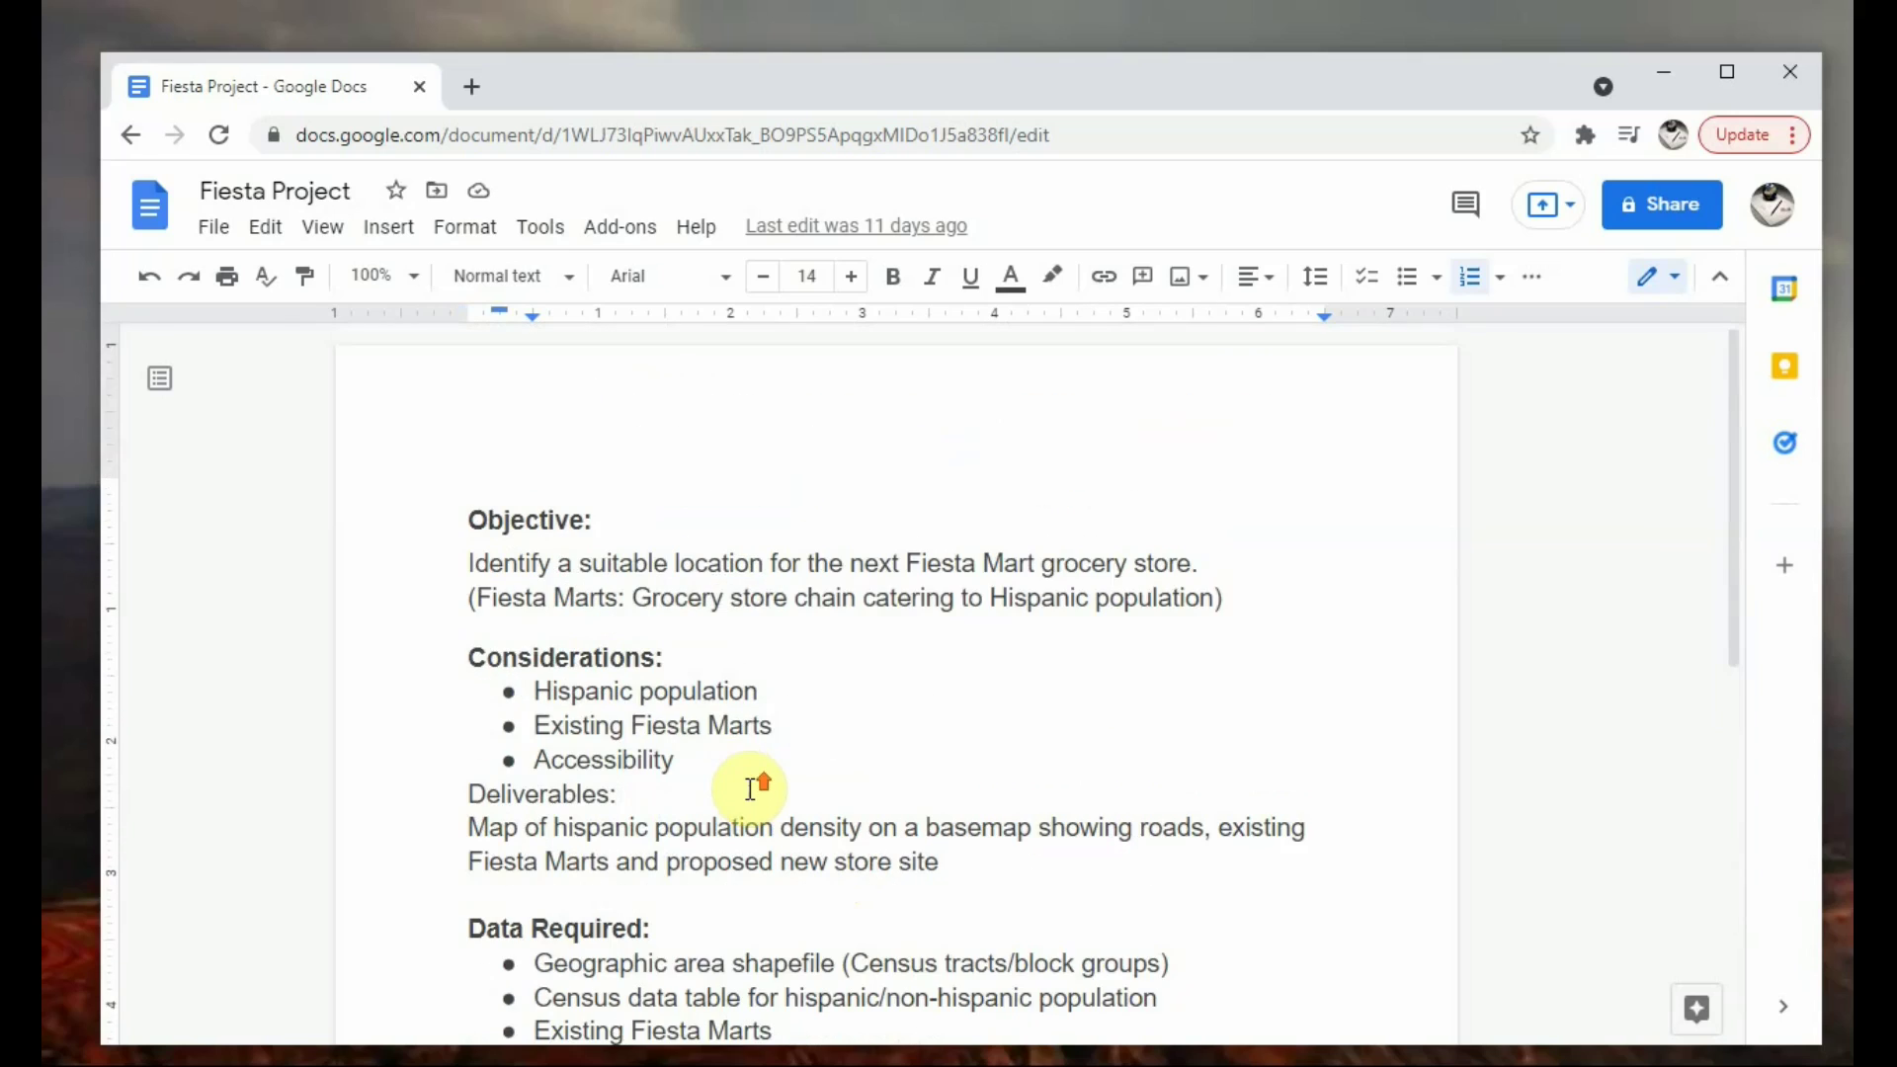
Examine the Deliverables description, focusing on the existing Fiesta Marts and proposed new store site, against the Data Required list
scroll(798, 761, "down", 2)
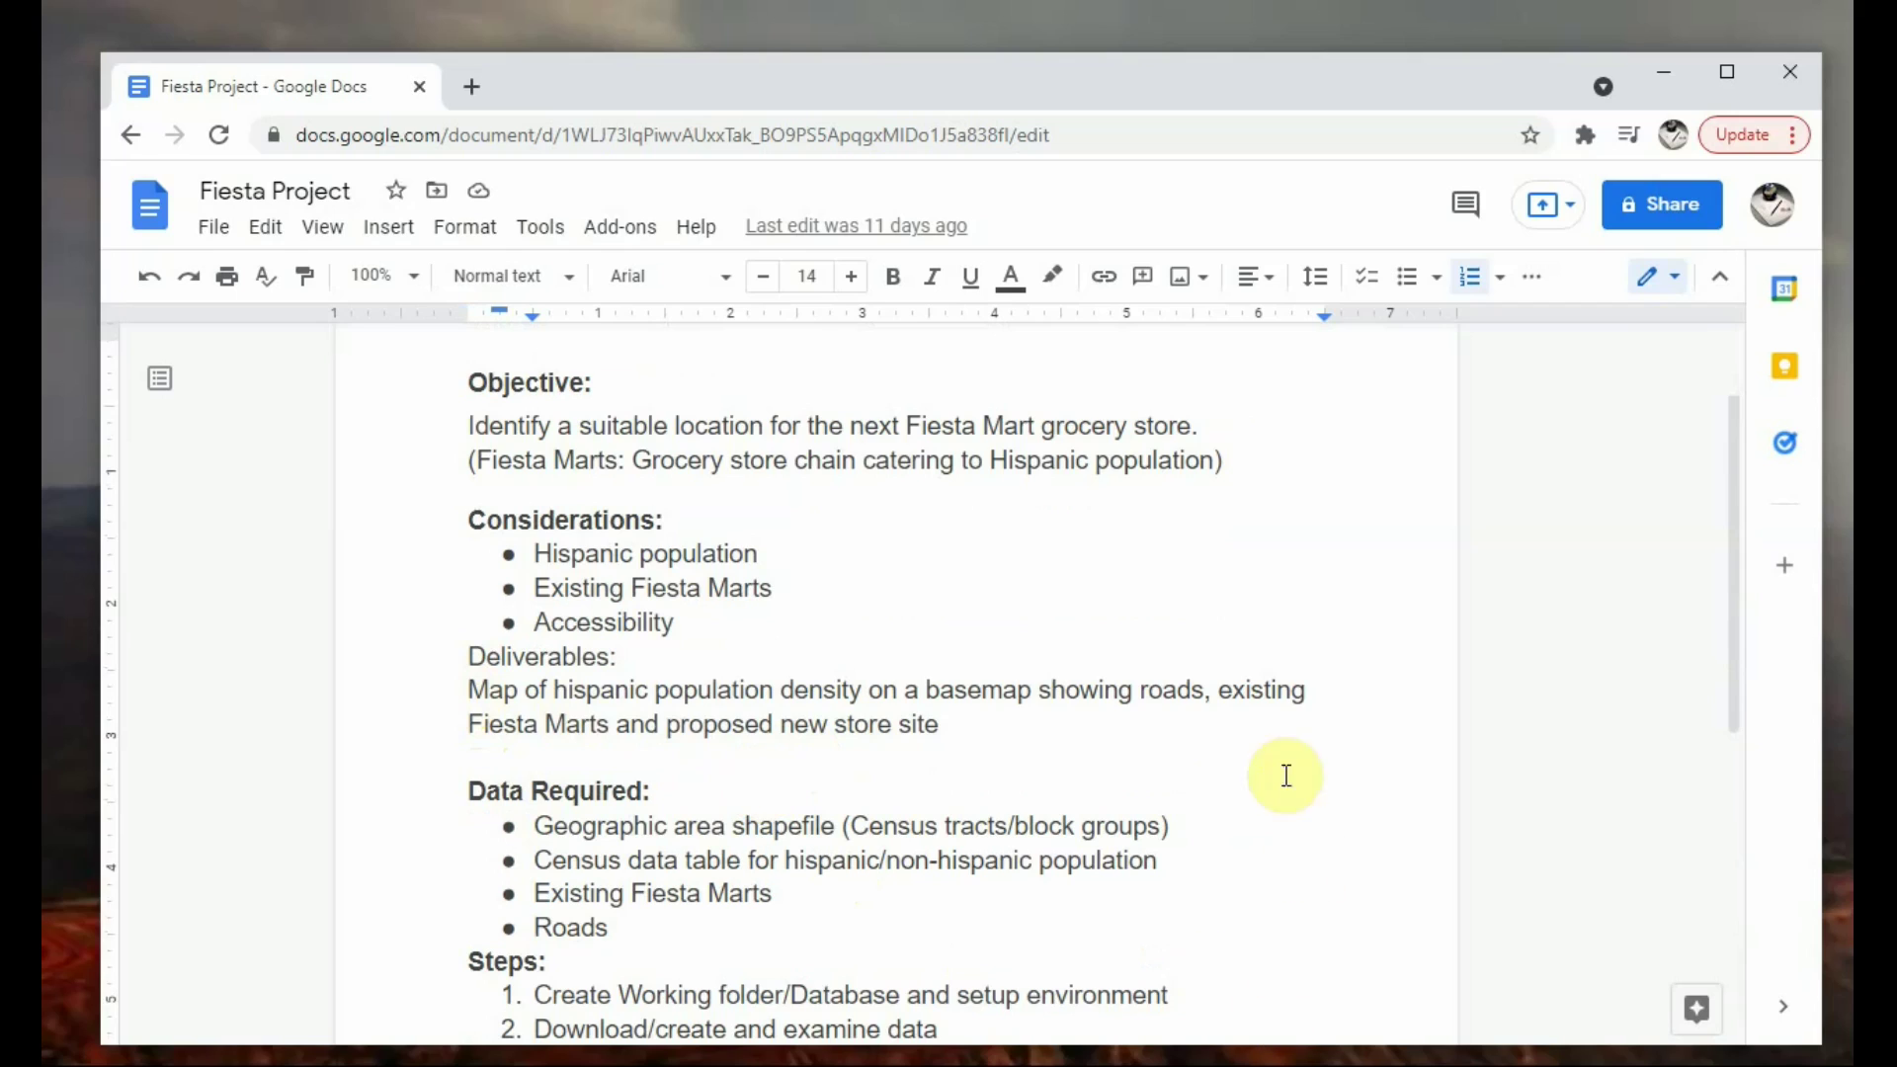
left_click_drag(1218, 690, 1245, 713)
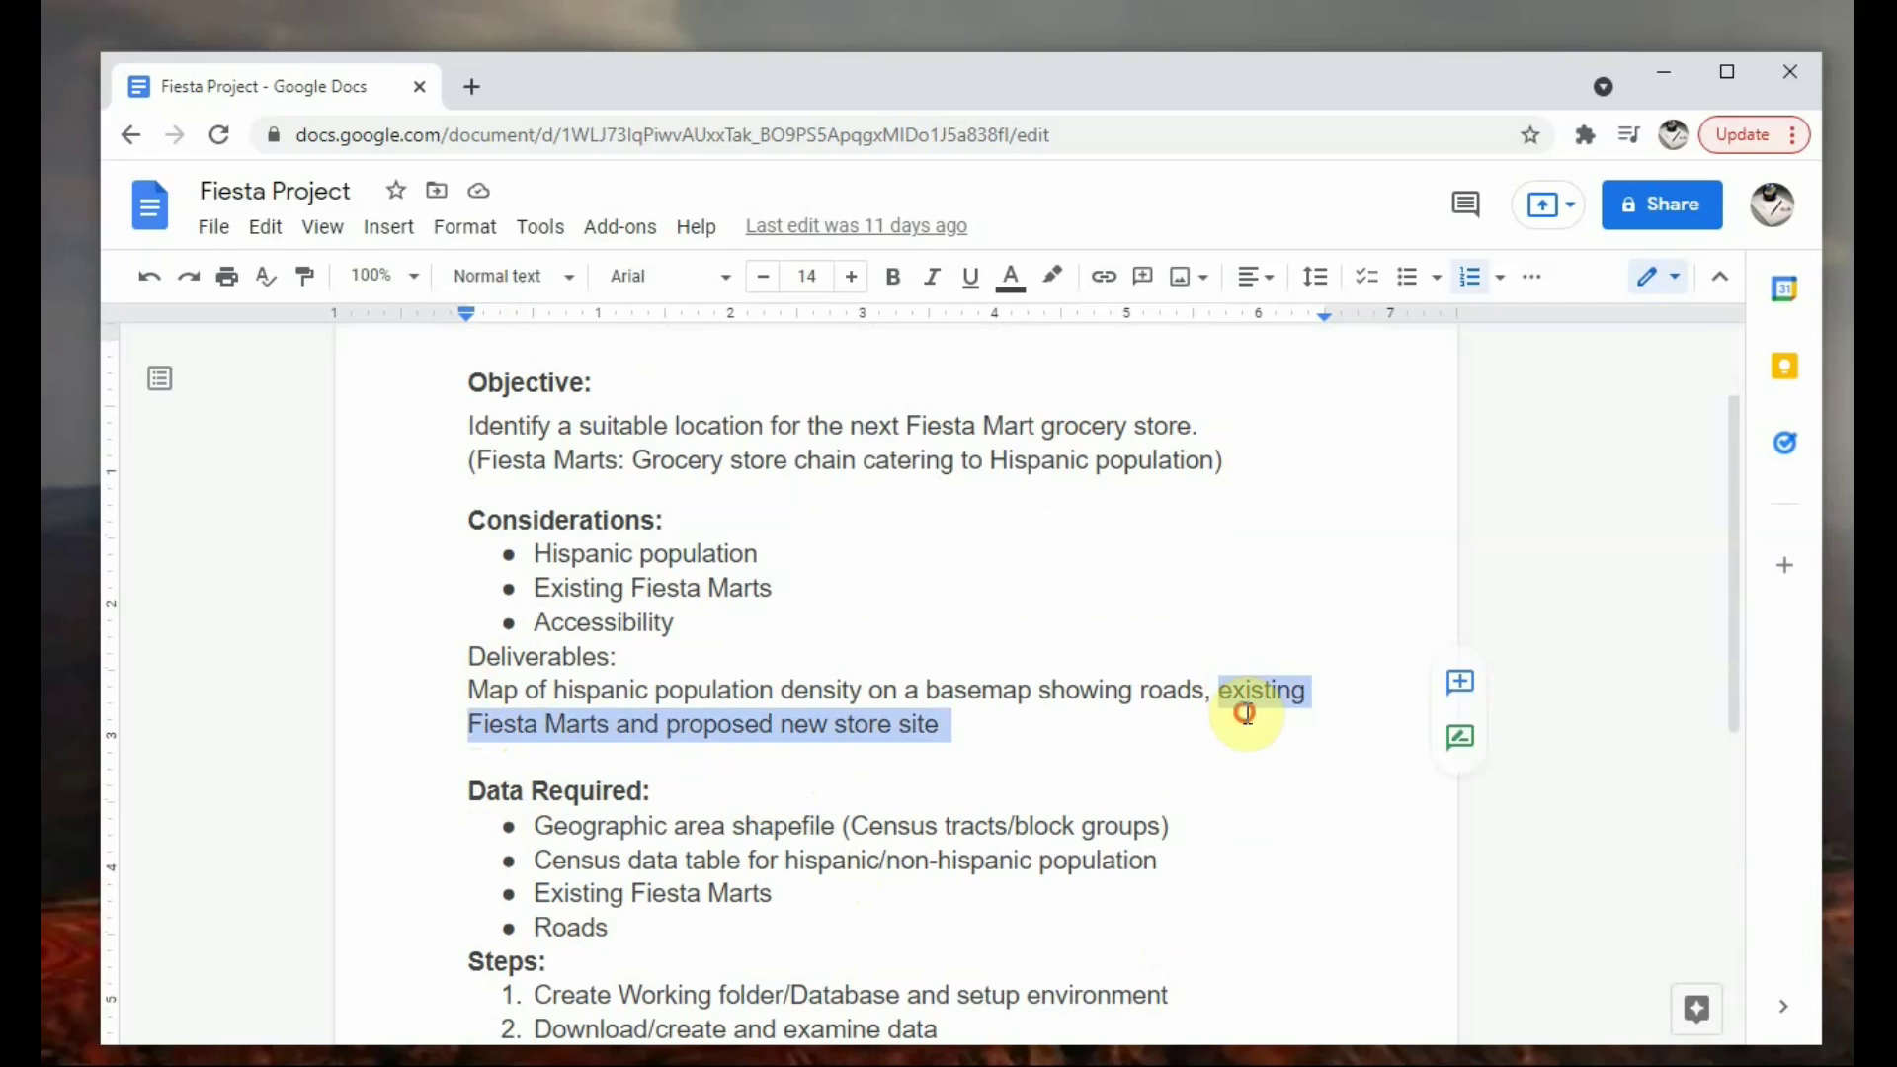
left_click(1122, 761)
left_click_drag(957, 728, 793, 726)
left_click(1024, 763)
scroll(790, 761, "down", 1)
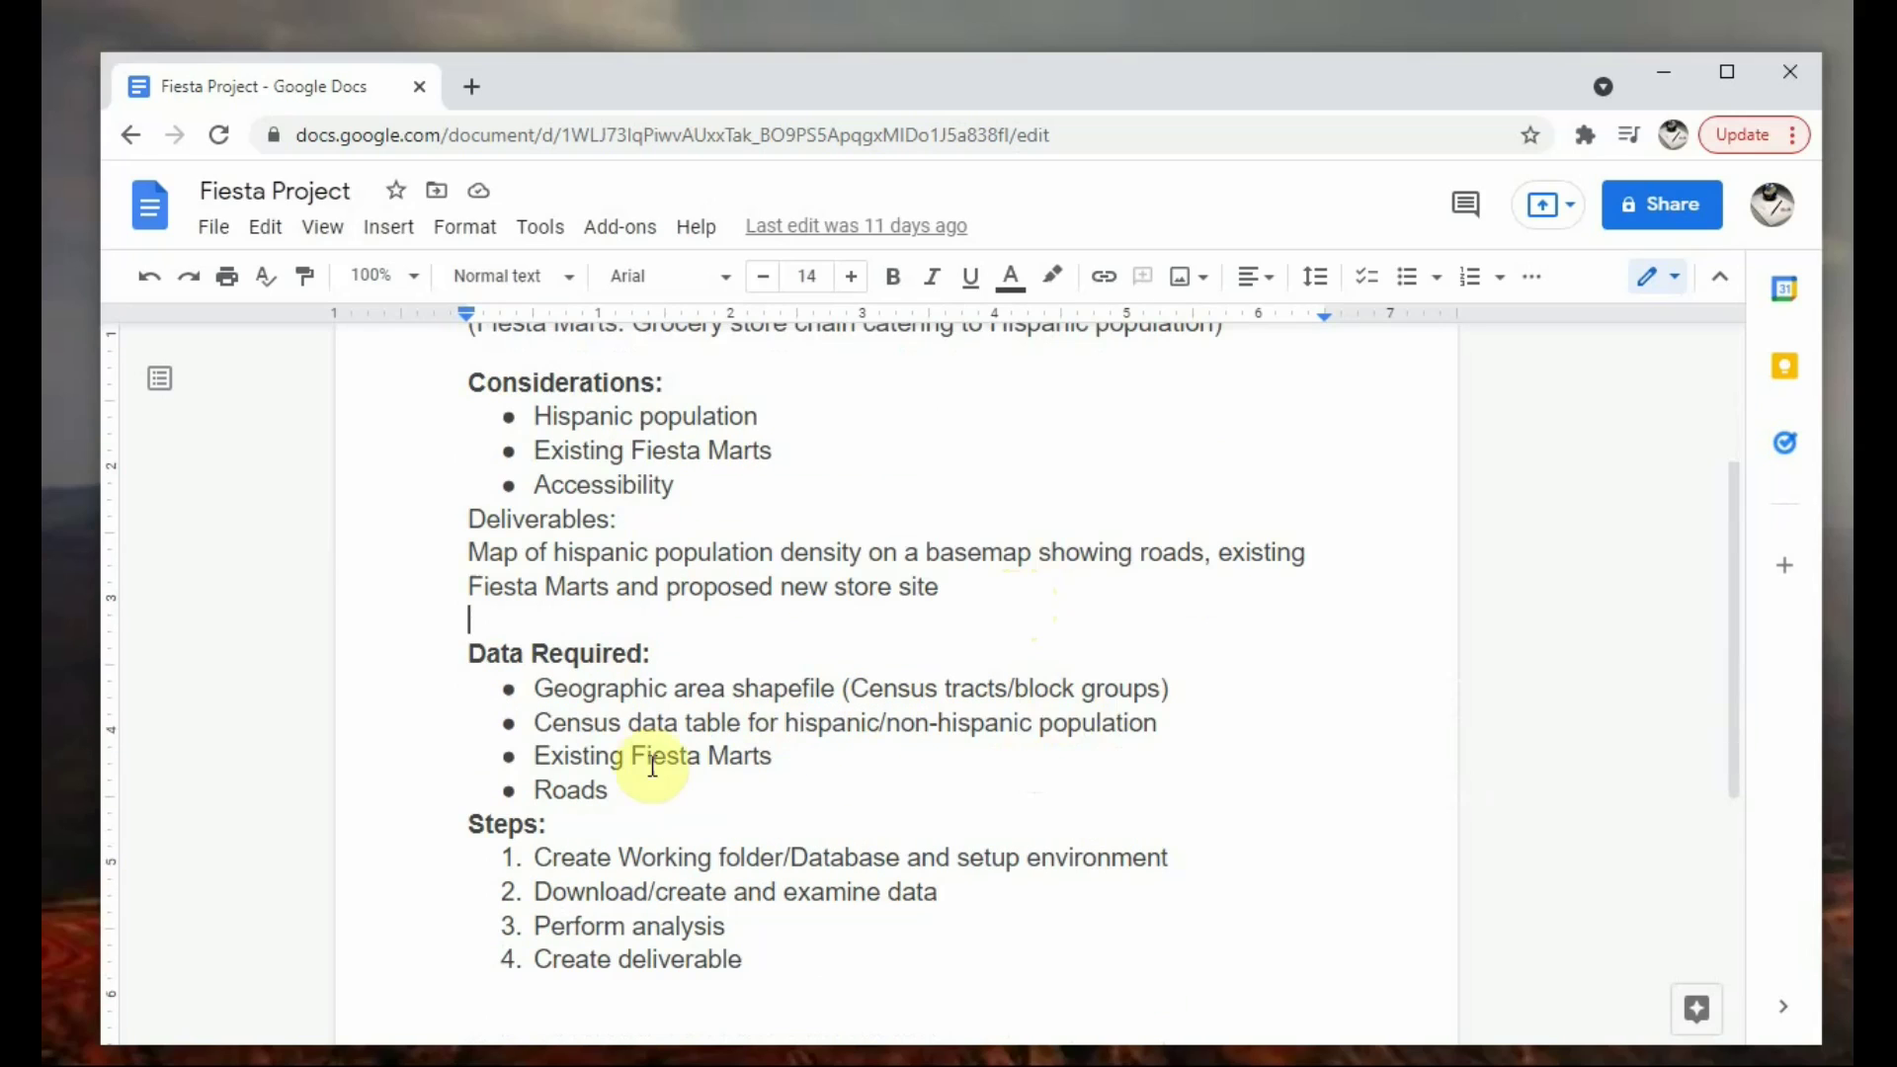
scroll(692, 790, "up", 3)
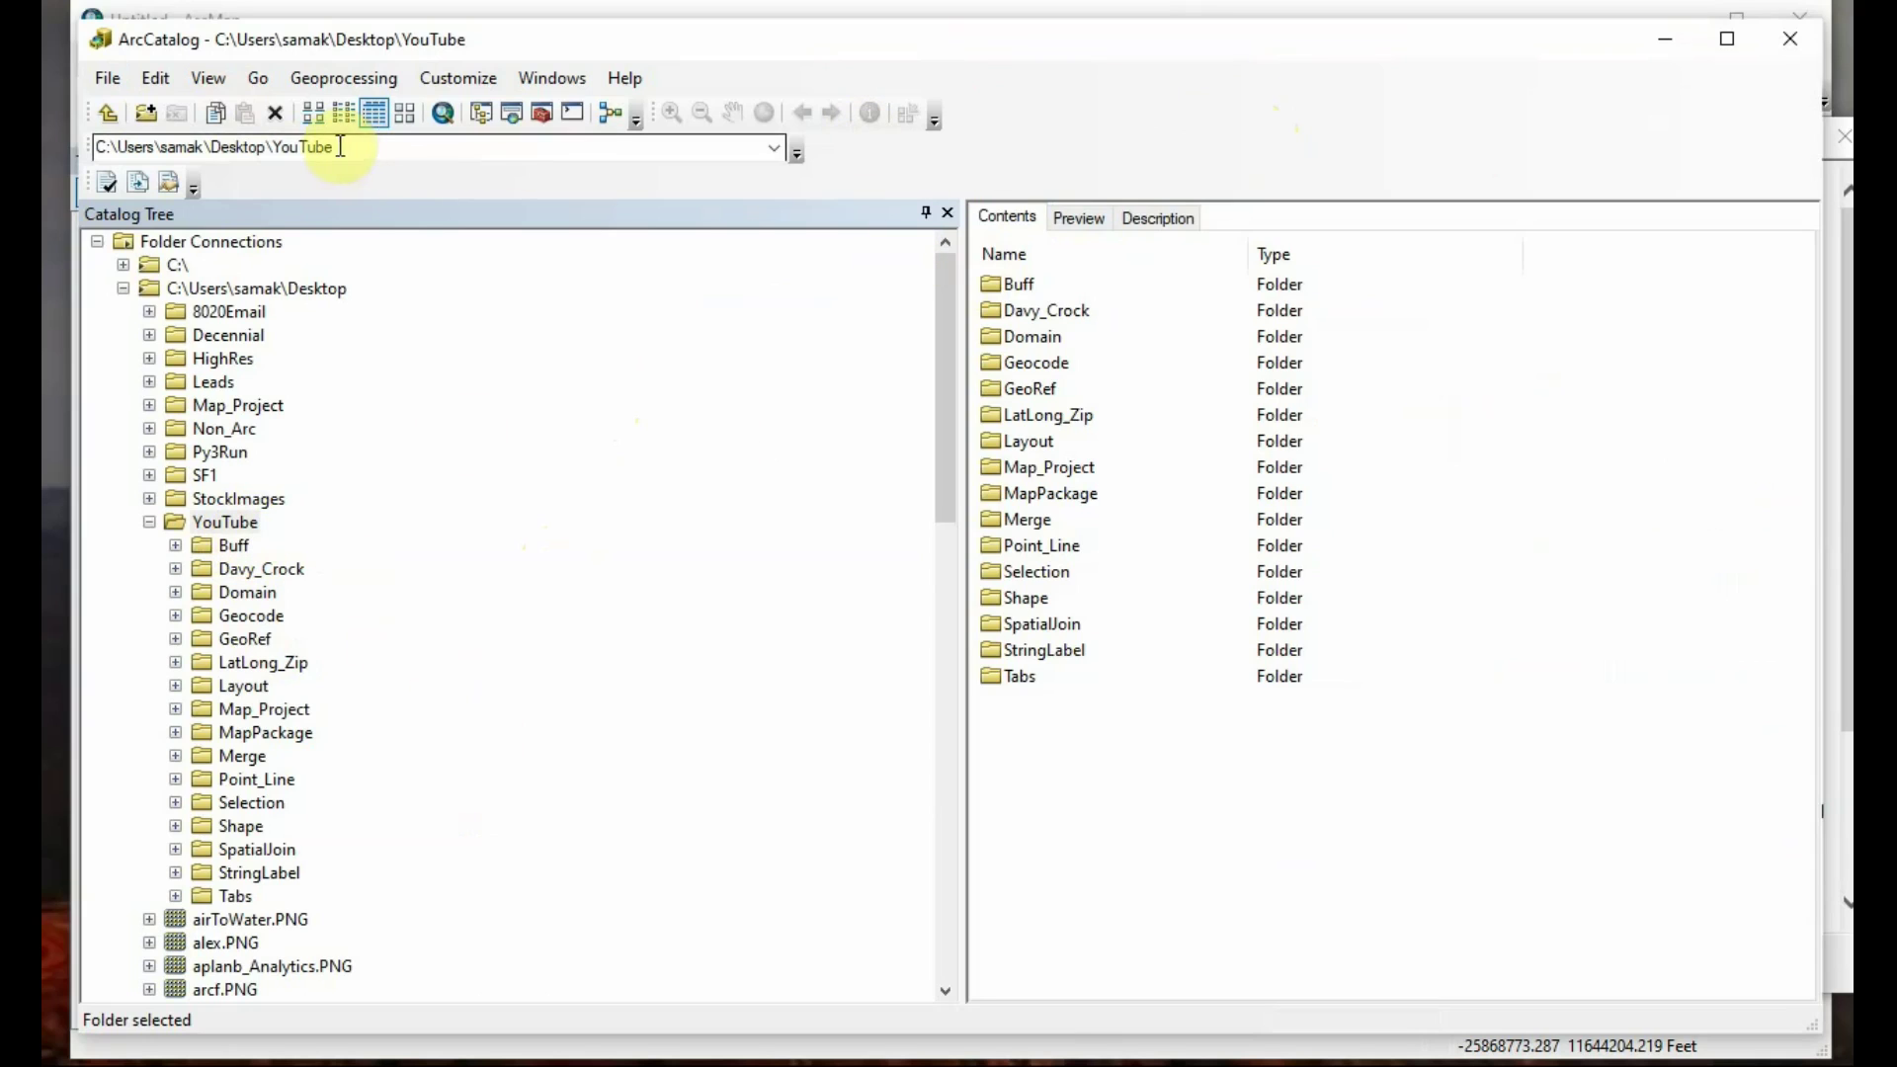
Switch to ArcCatalog and create a folder named Fiesta_Mart inside the YouTube folder
left_click(1220, 99)
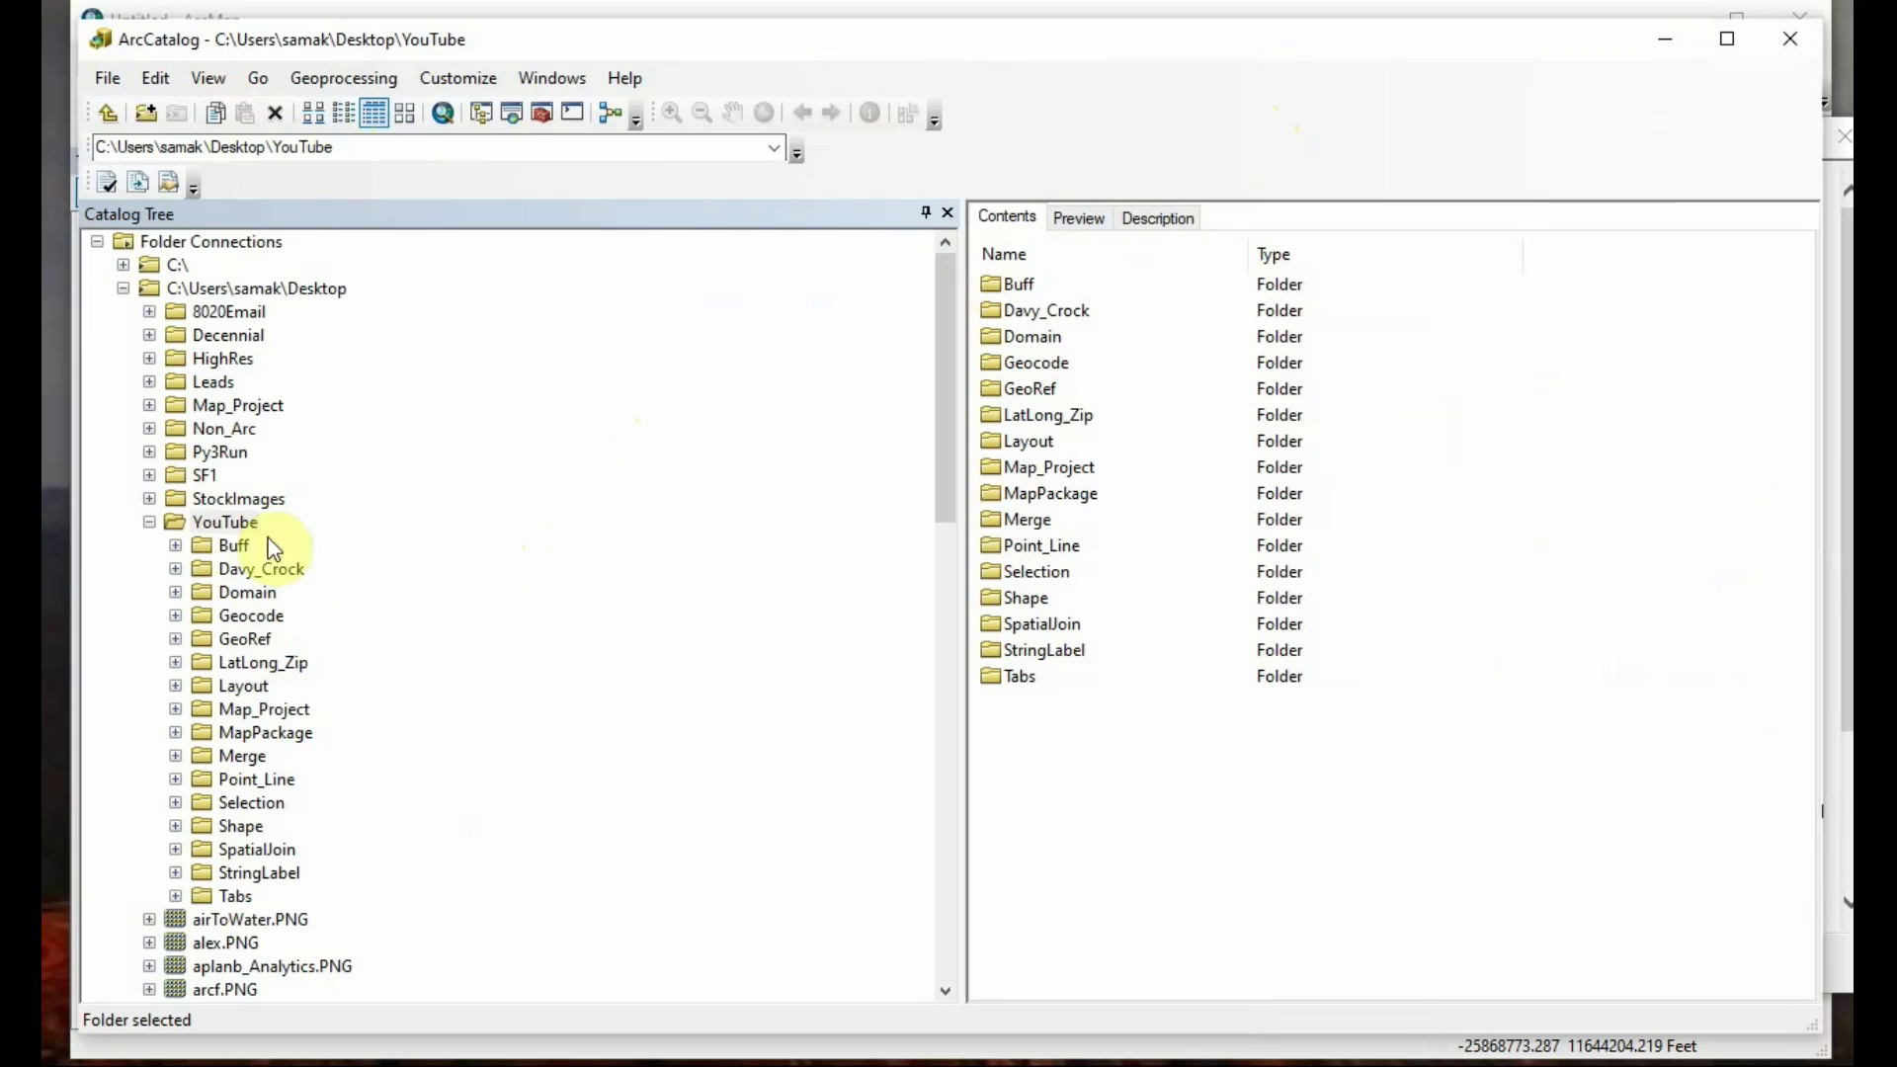
right_click(219, 524)
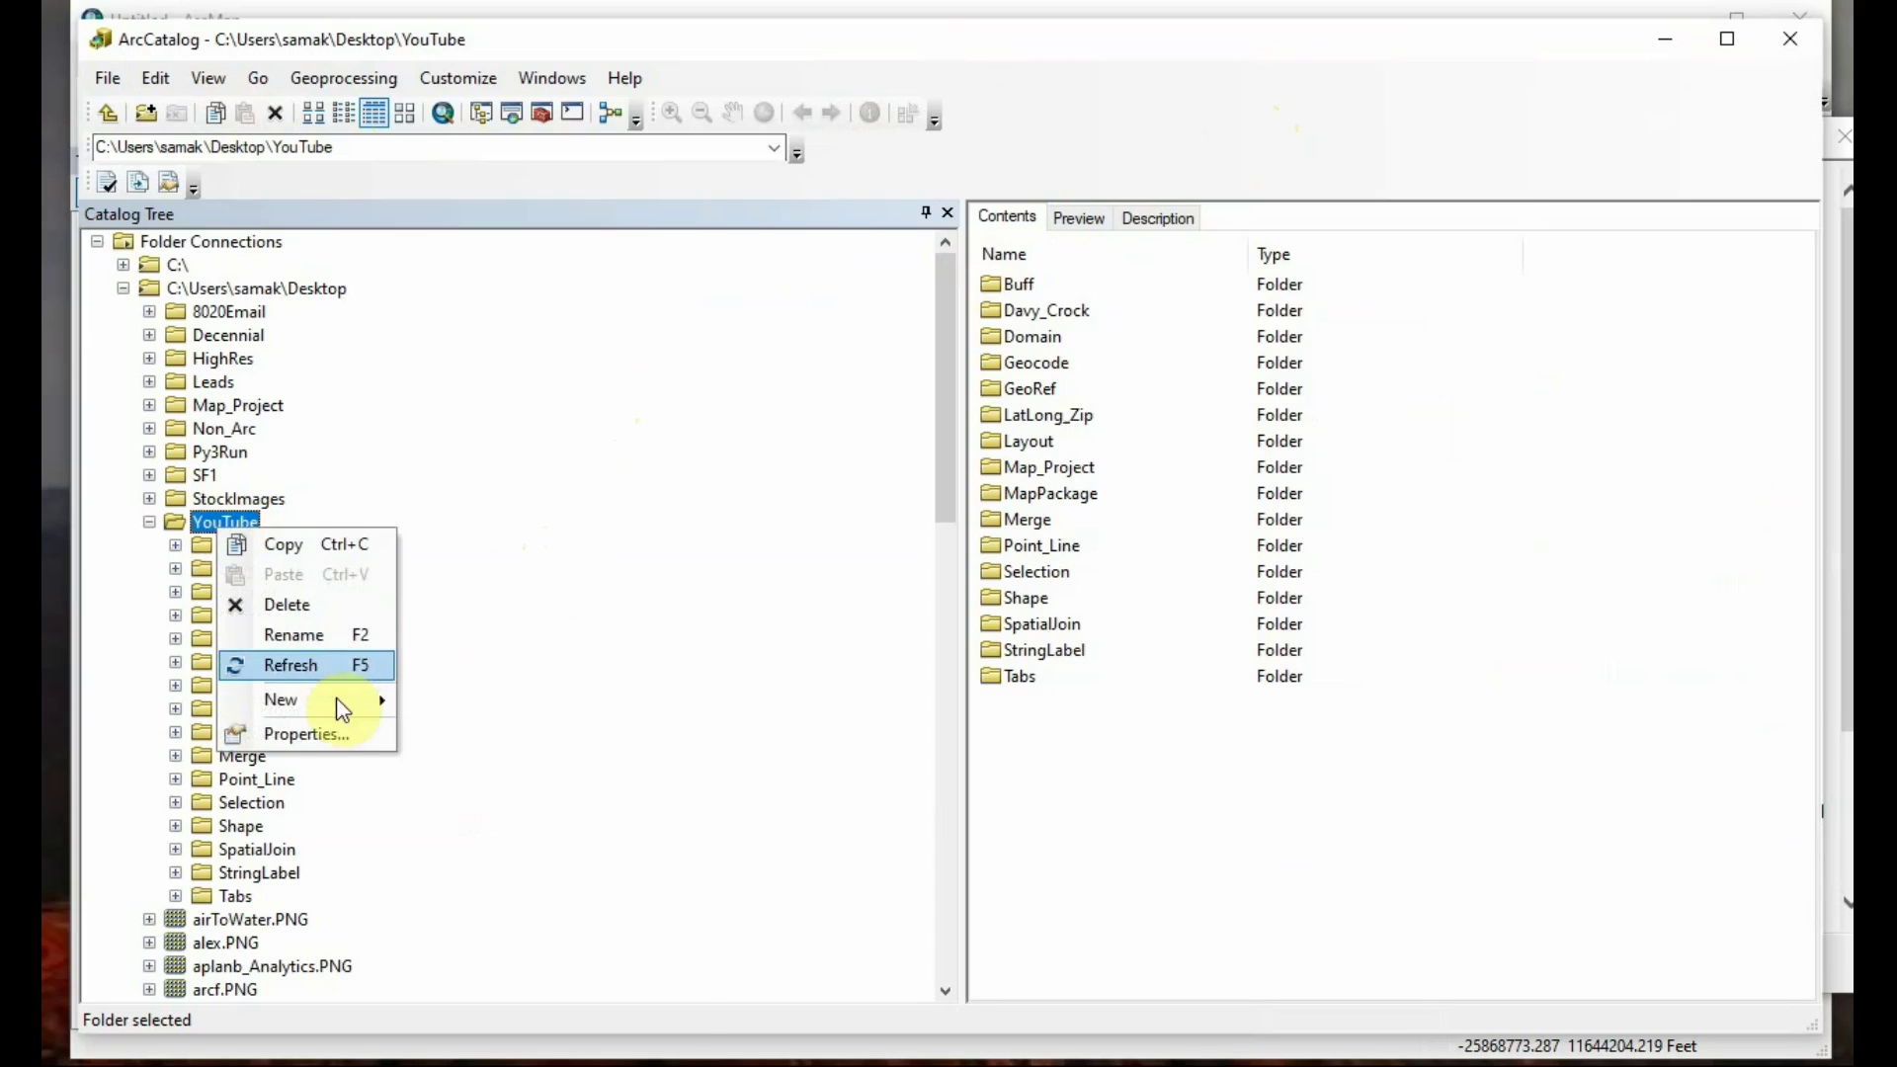
mouse_move(341, 709)
left_click(545, 707)
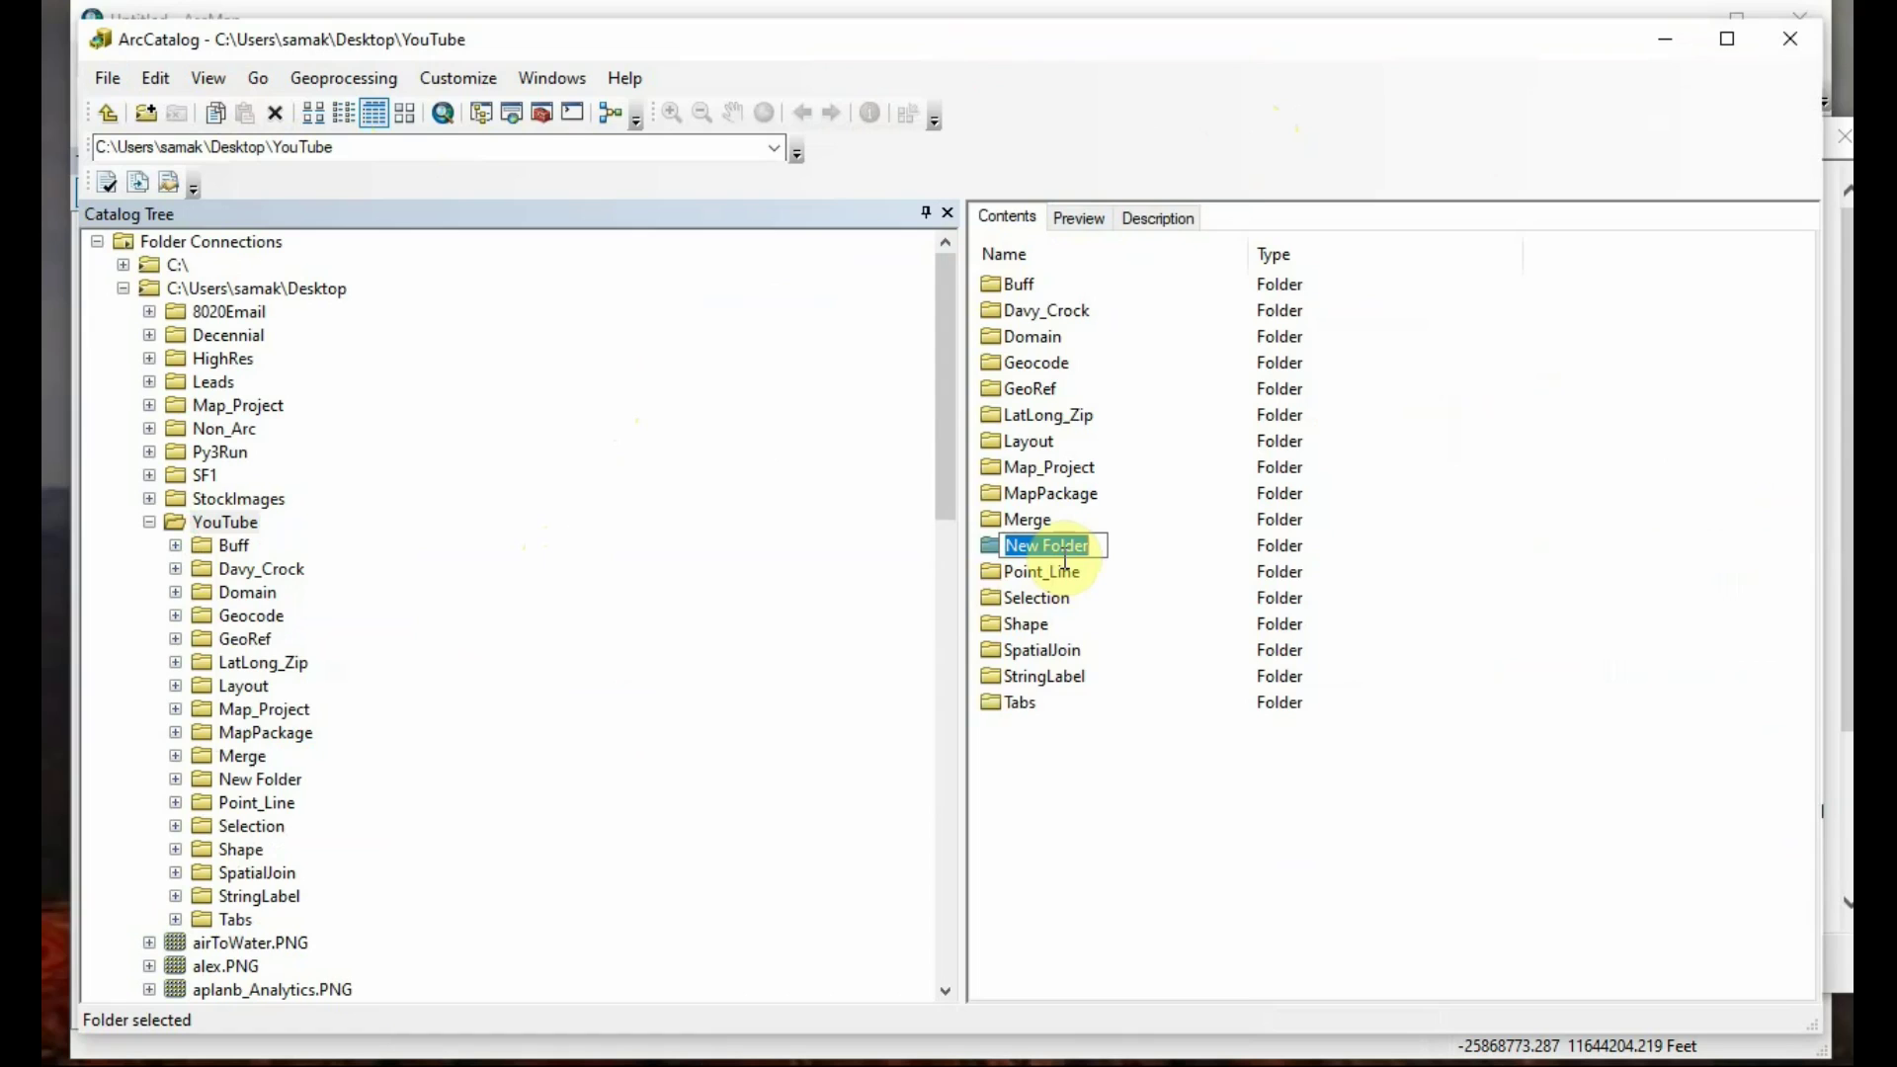
type("Fis")
type("esta_Mart")
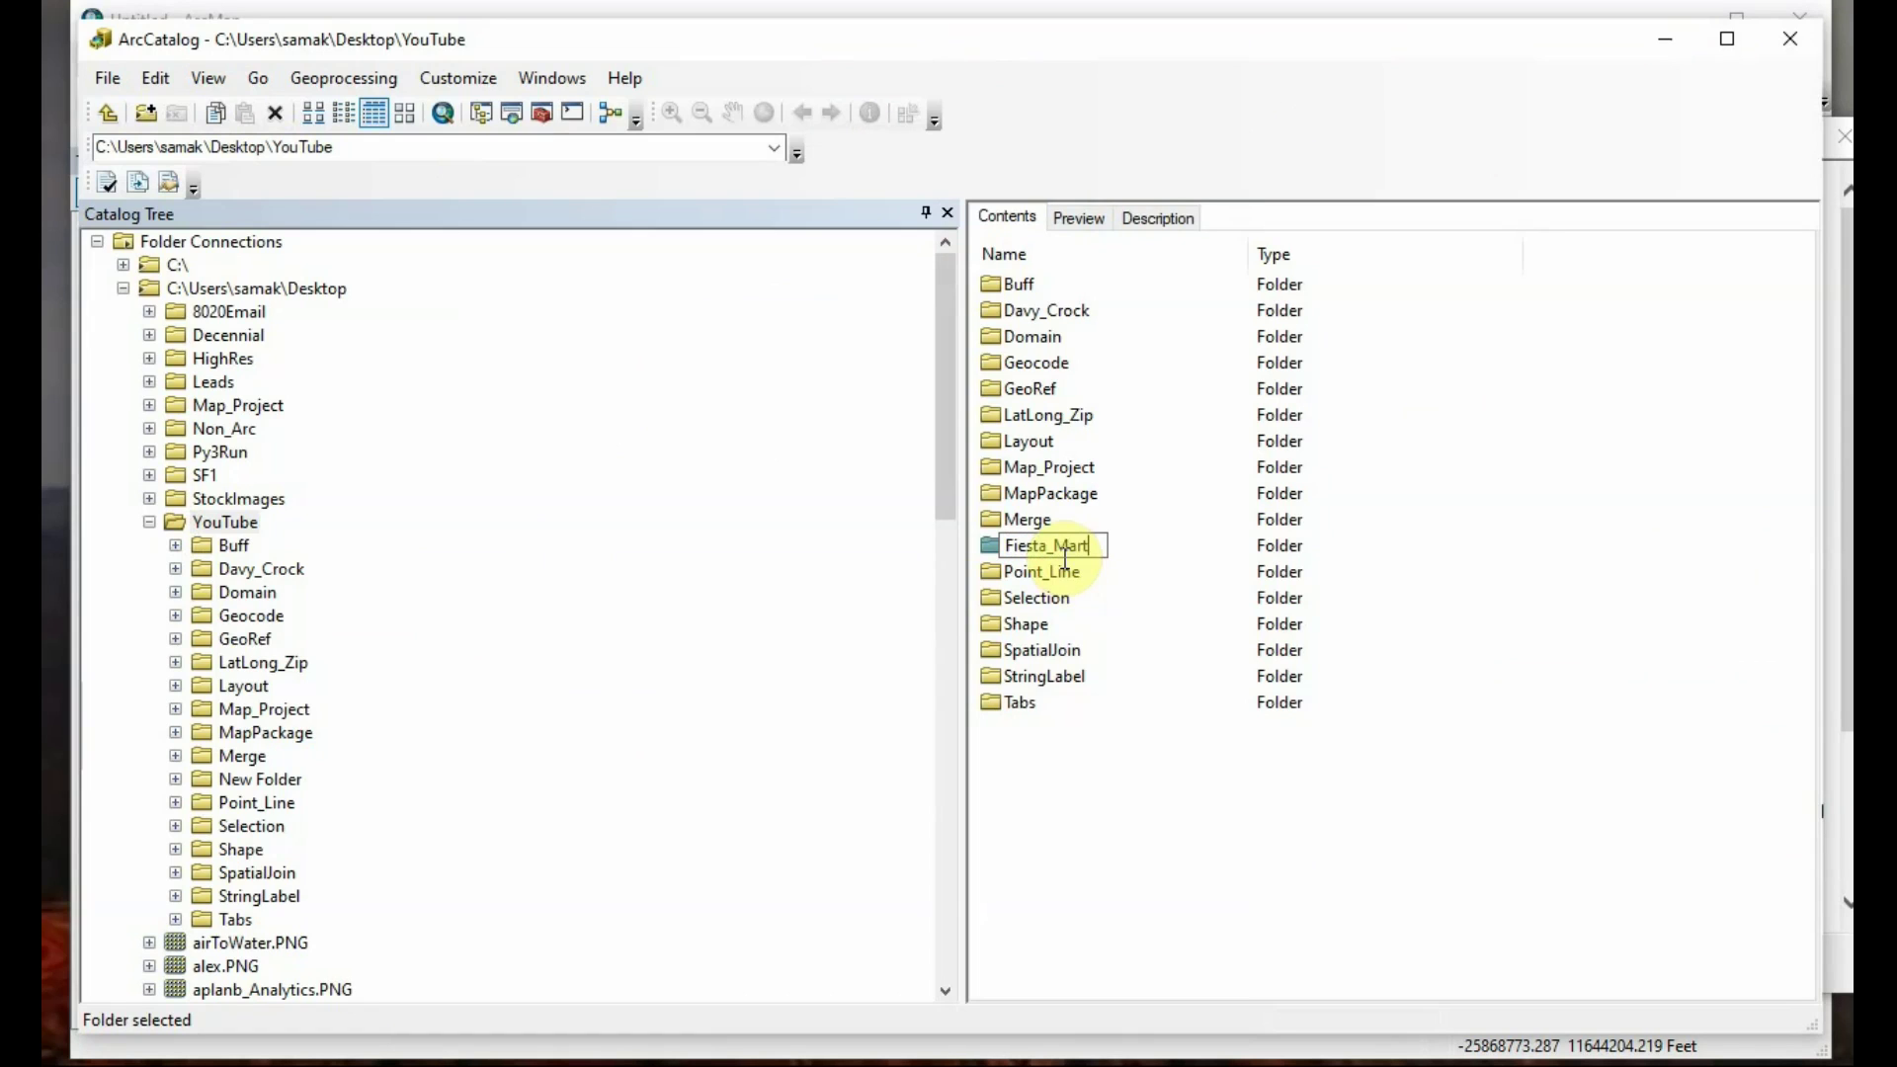
key("Return")
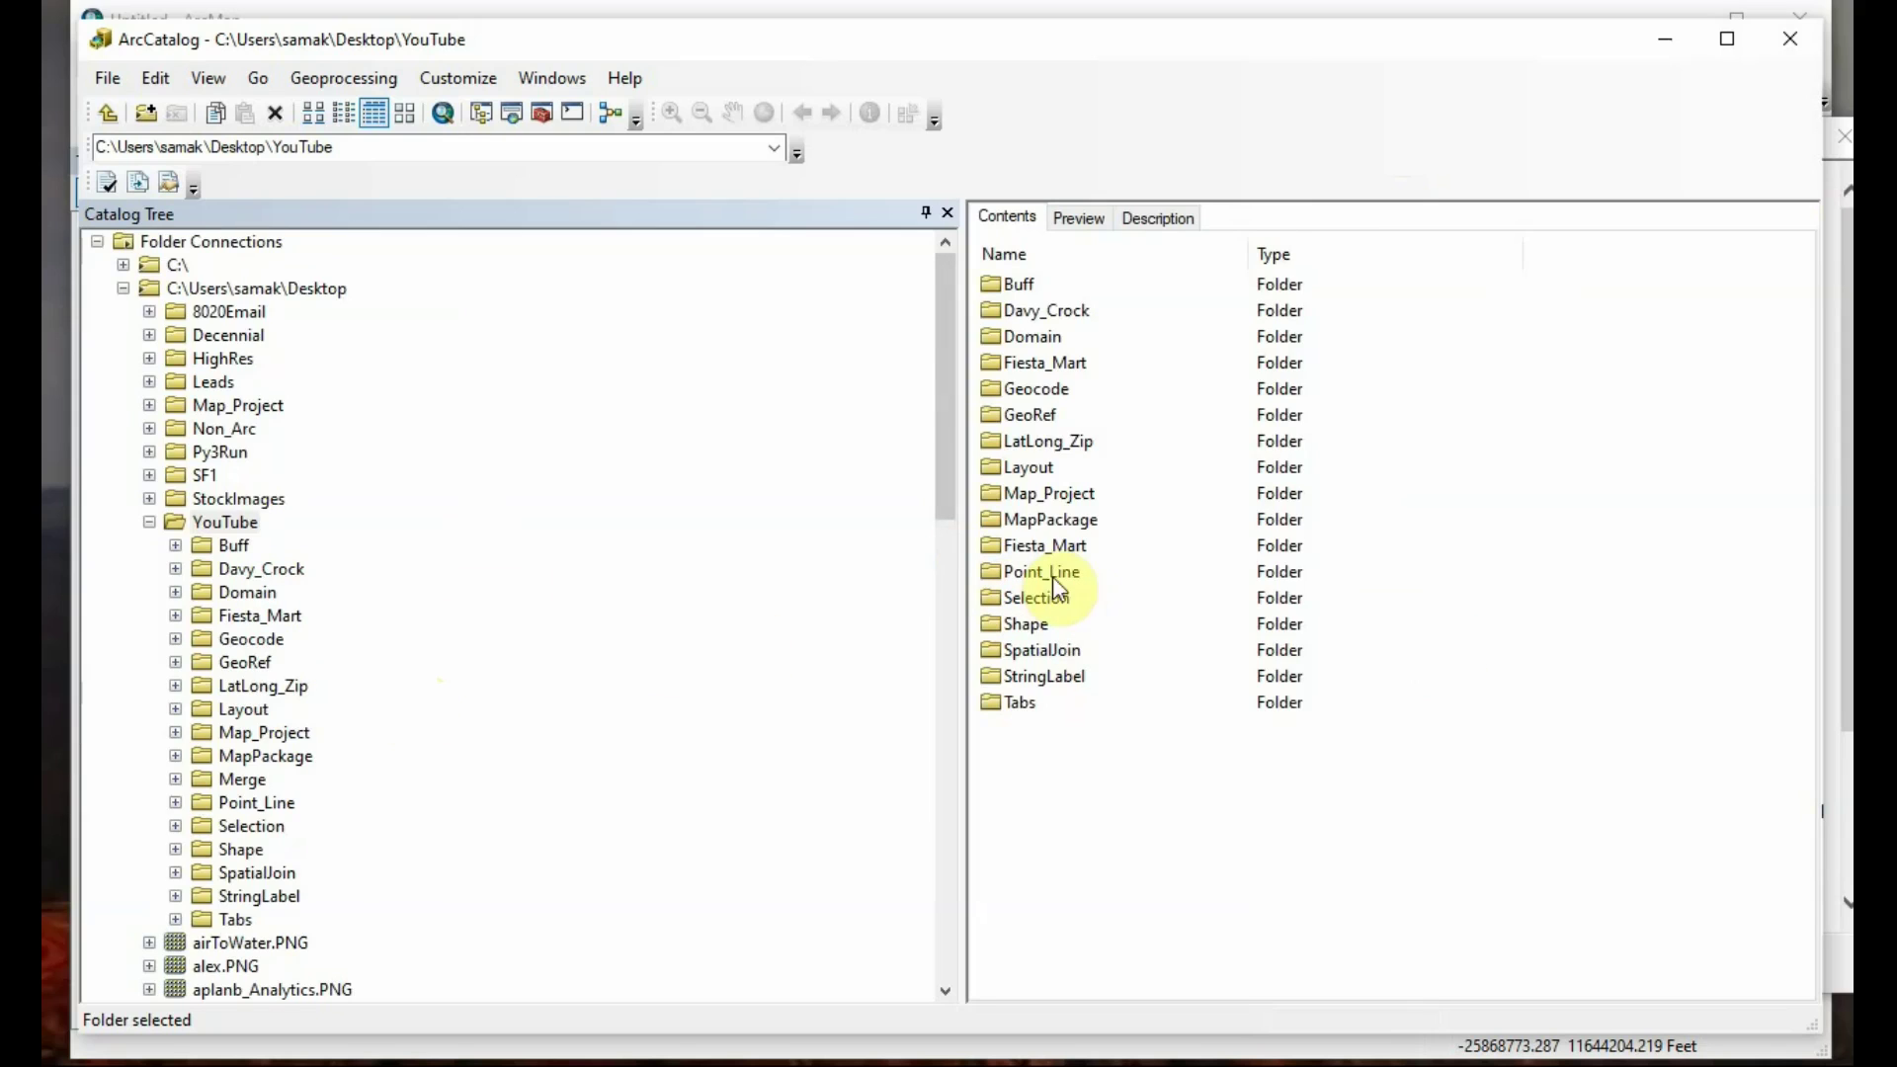
Create a file geodatabase named Fiesta_Mart inside the Fiesta_Mart folder, and return to the YouTube folder's contents
right_click(1052, 546)
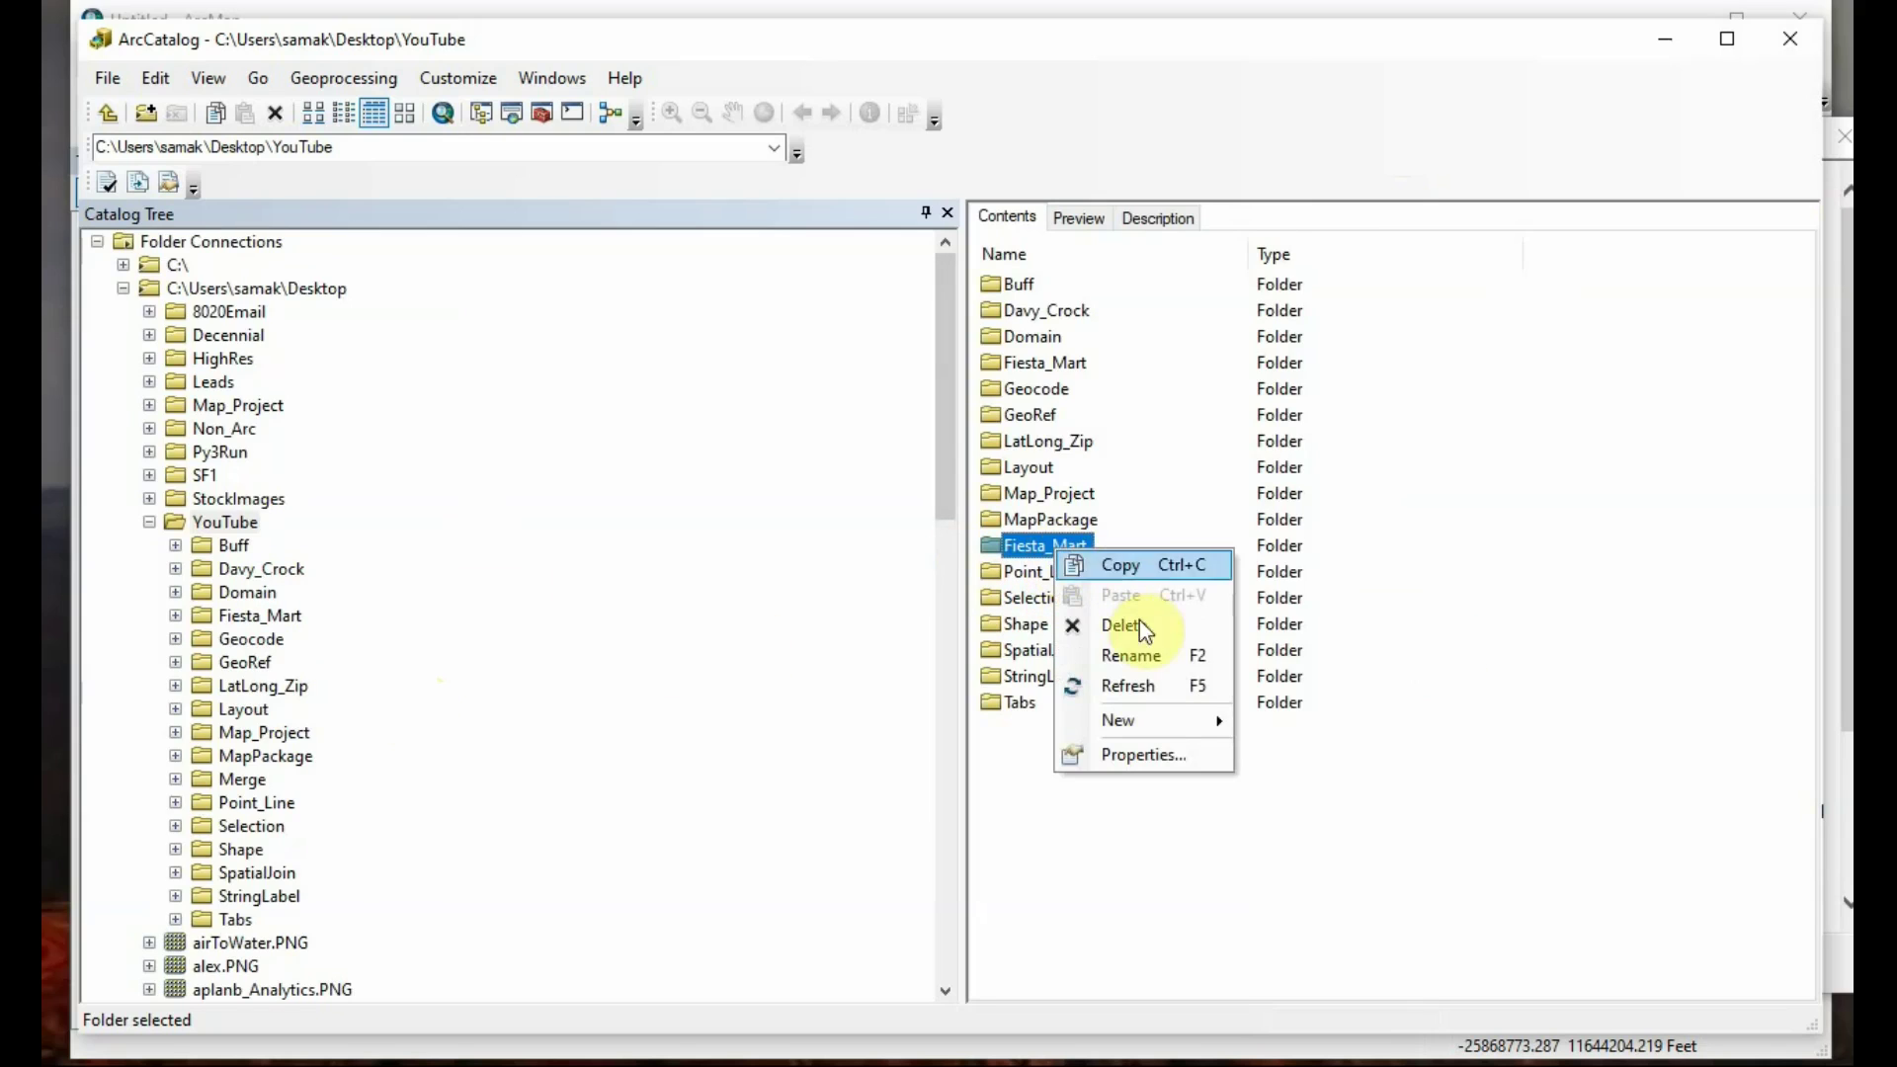
mouse_move(1143, 720)
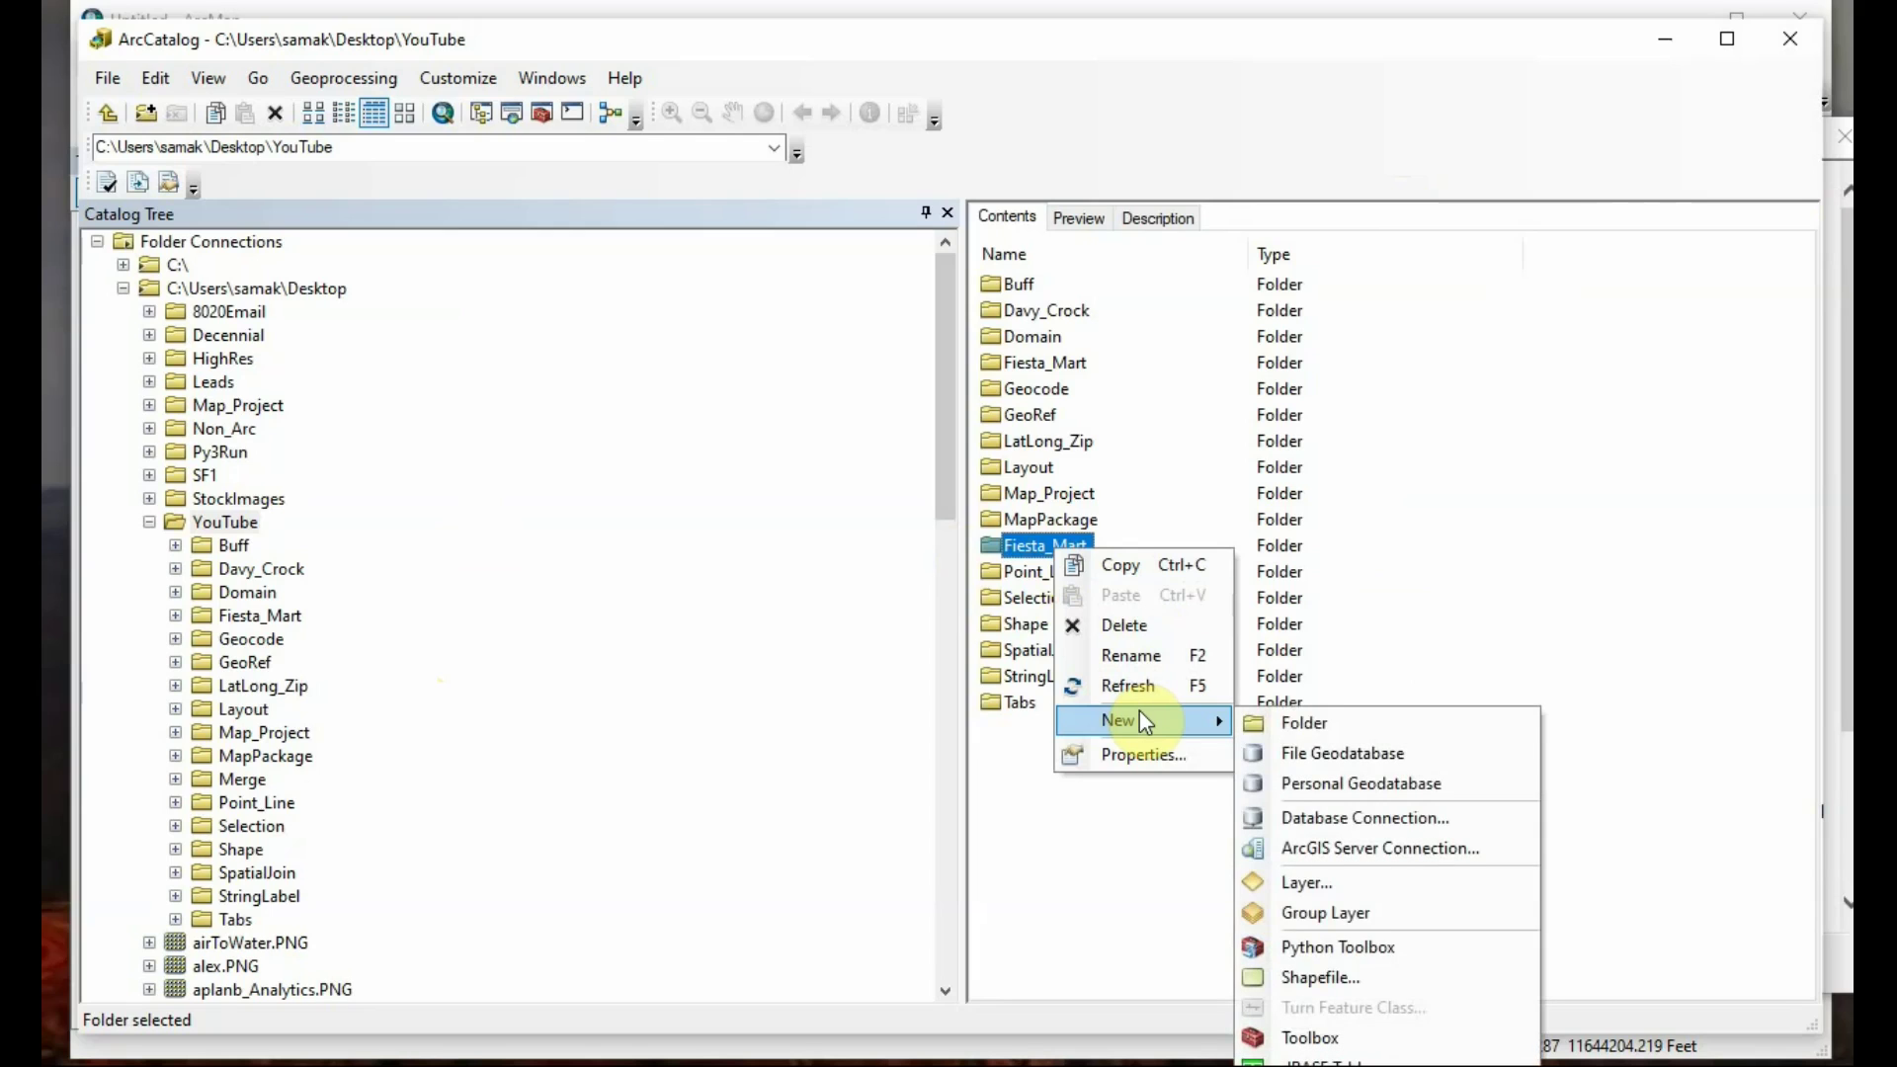
left_click(1386, 762)
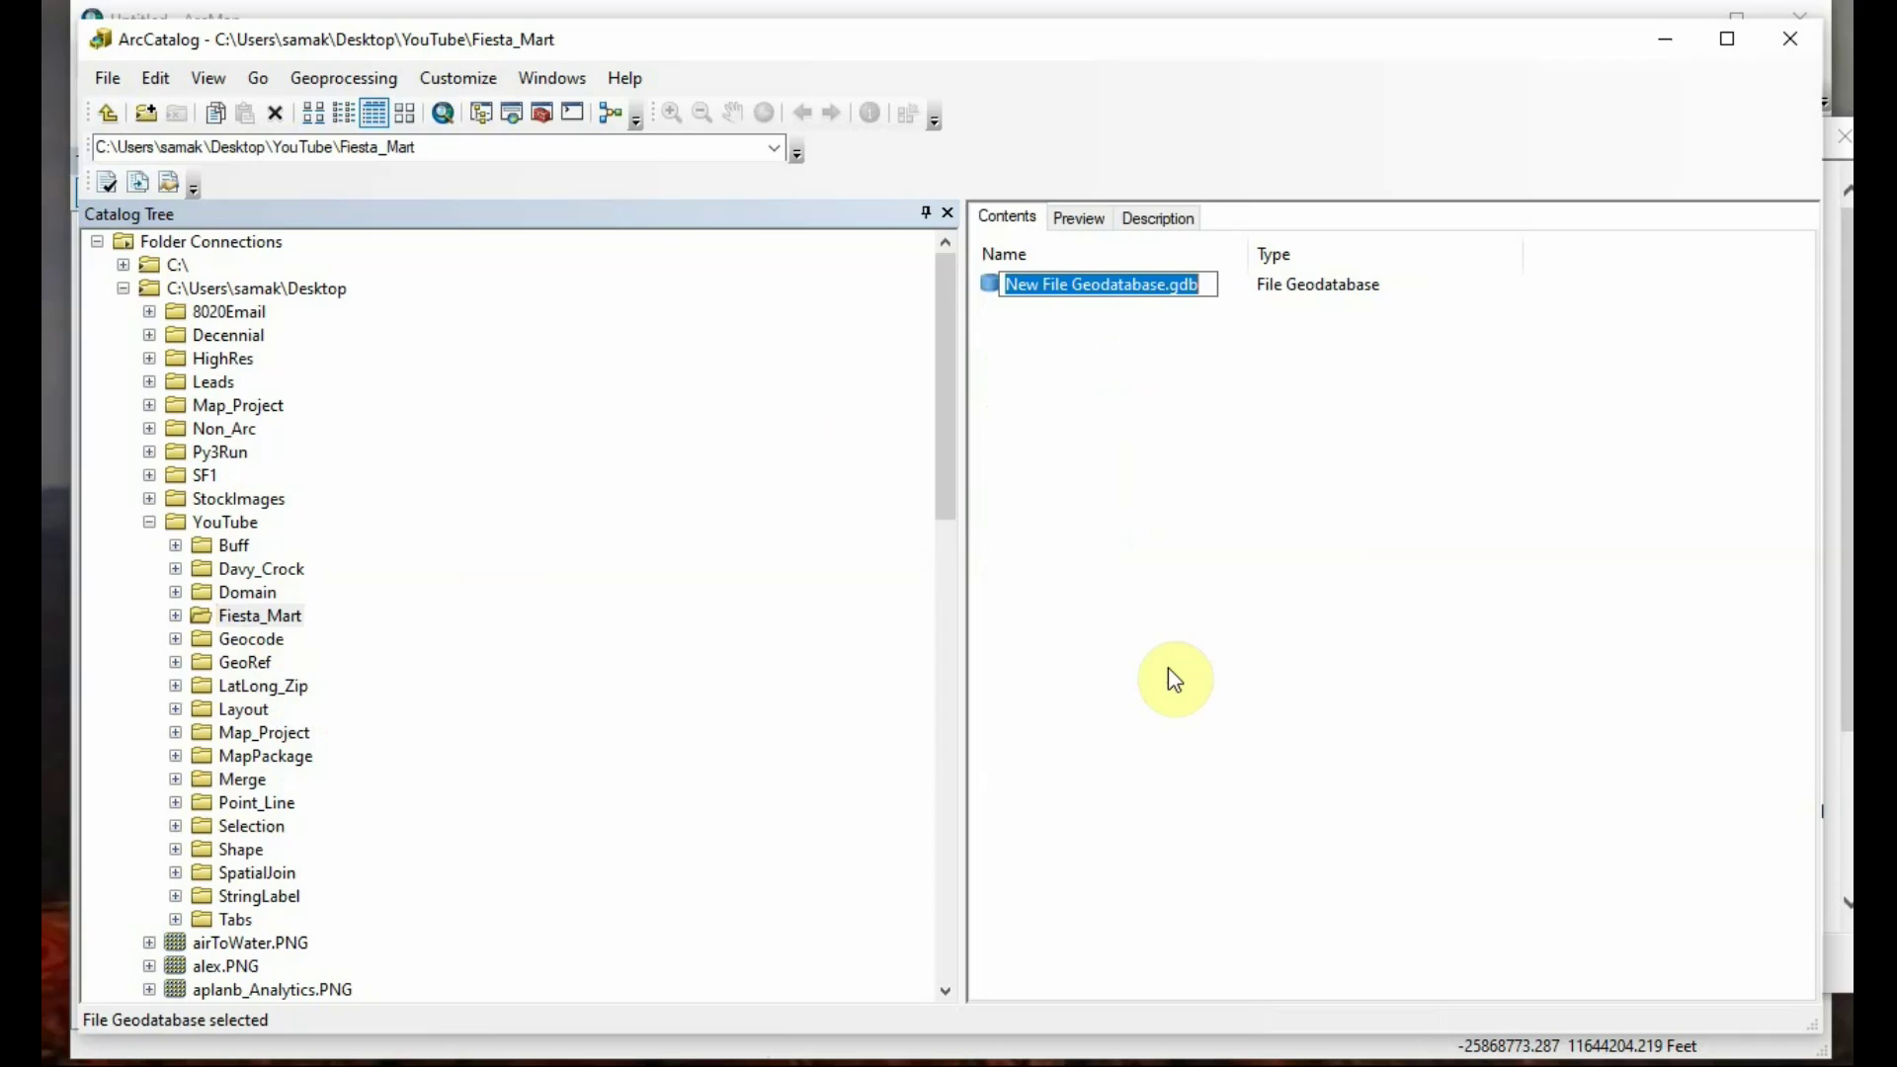
type("Fiesta_Mart")
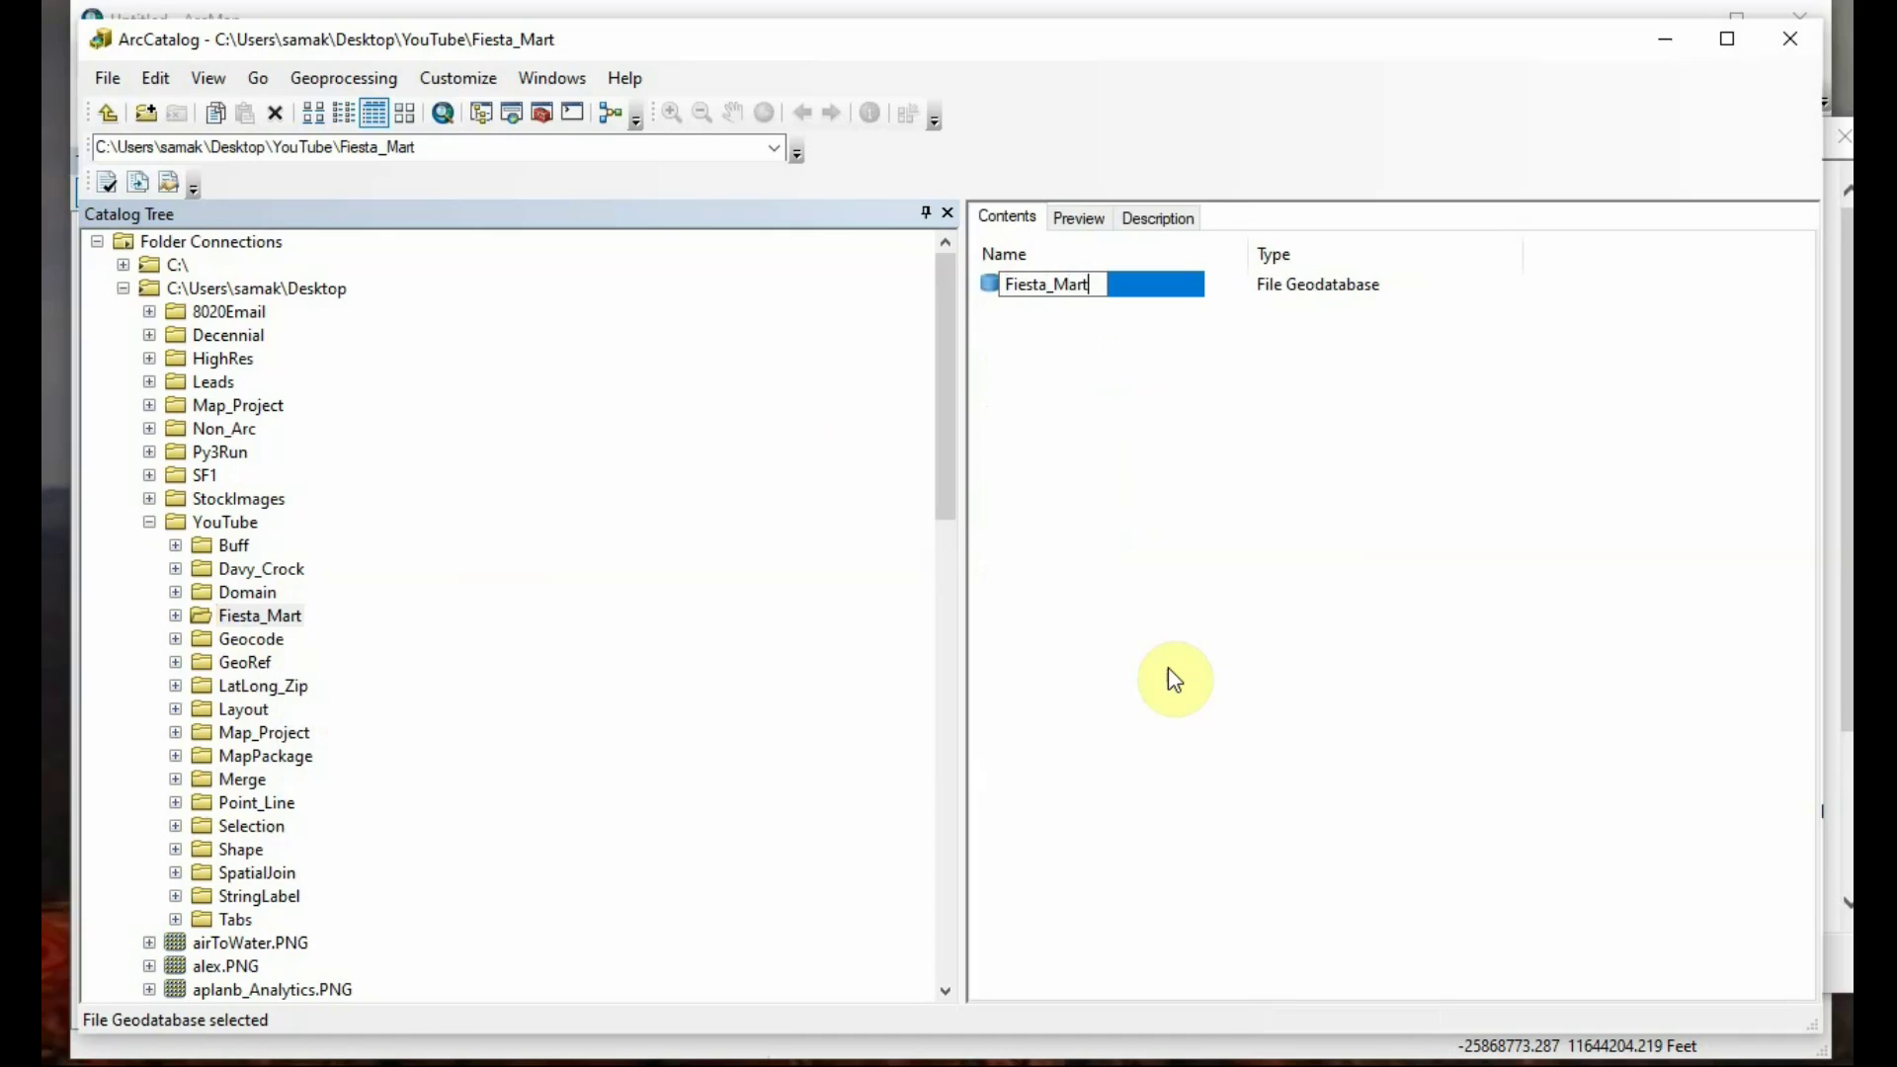
key("Return")
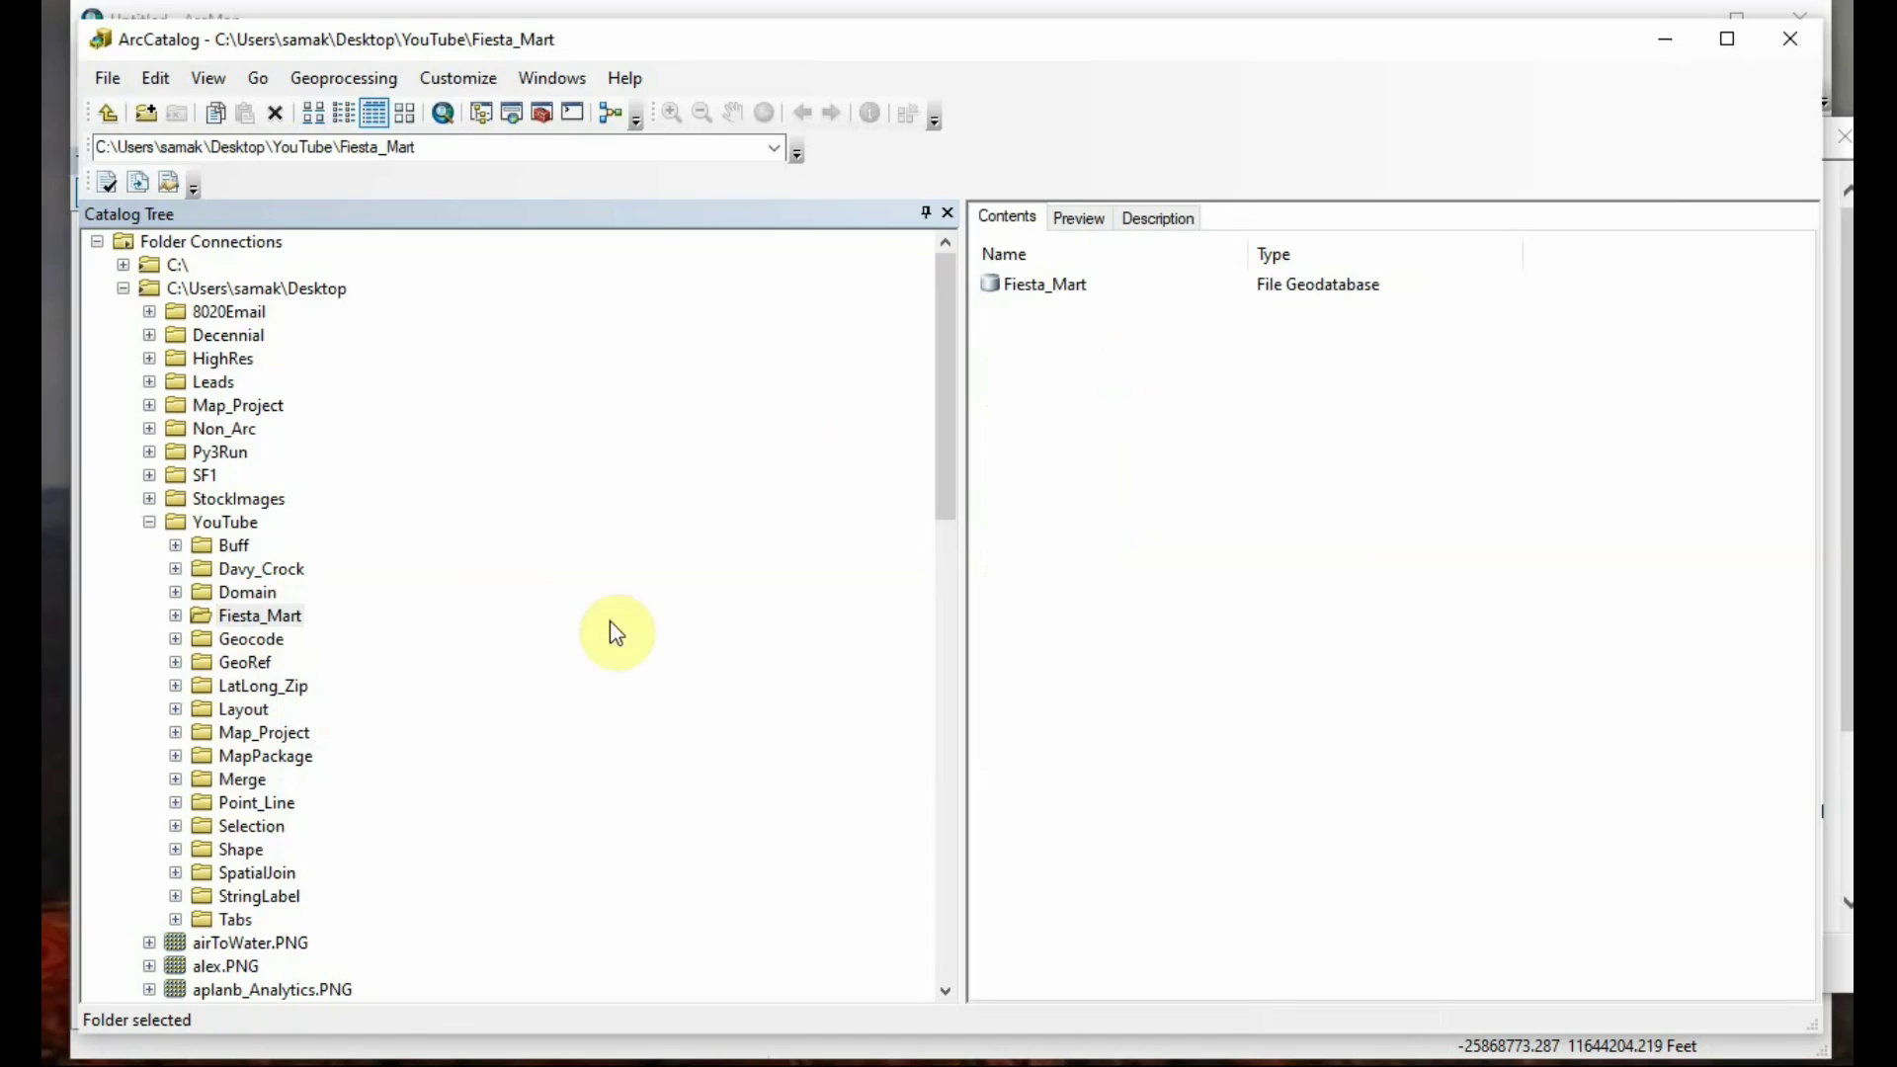
left_click(237, 614)
left_click(230, 527)
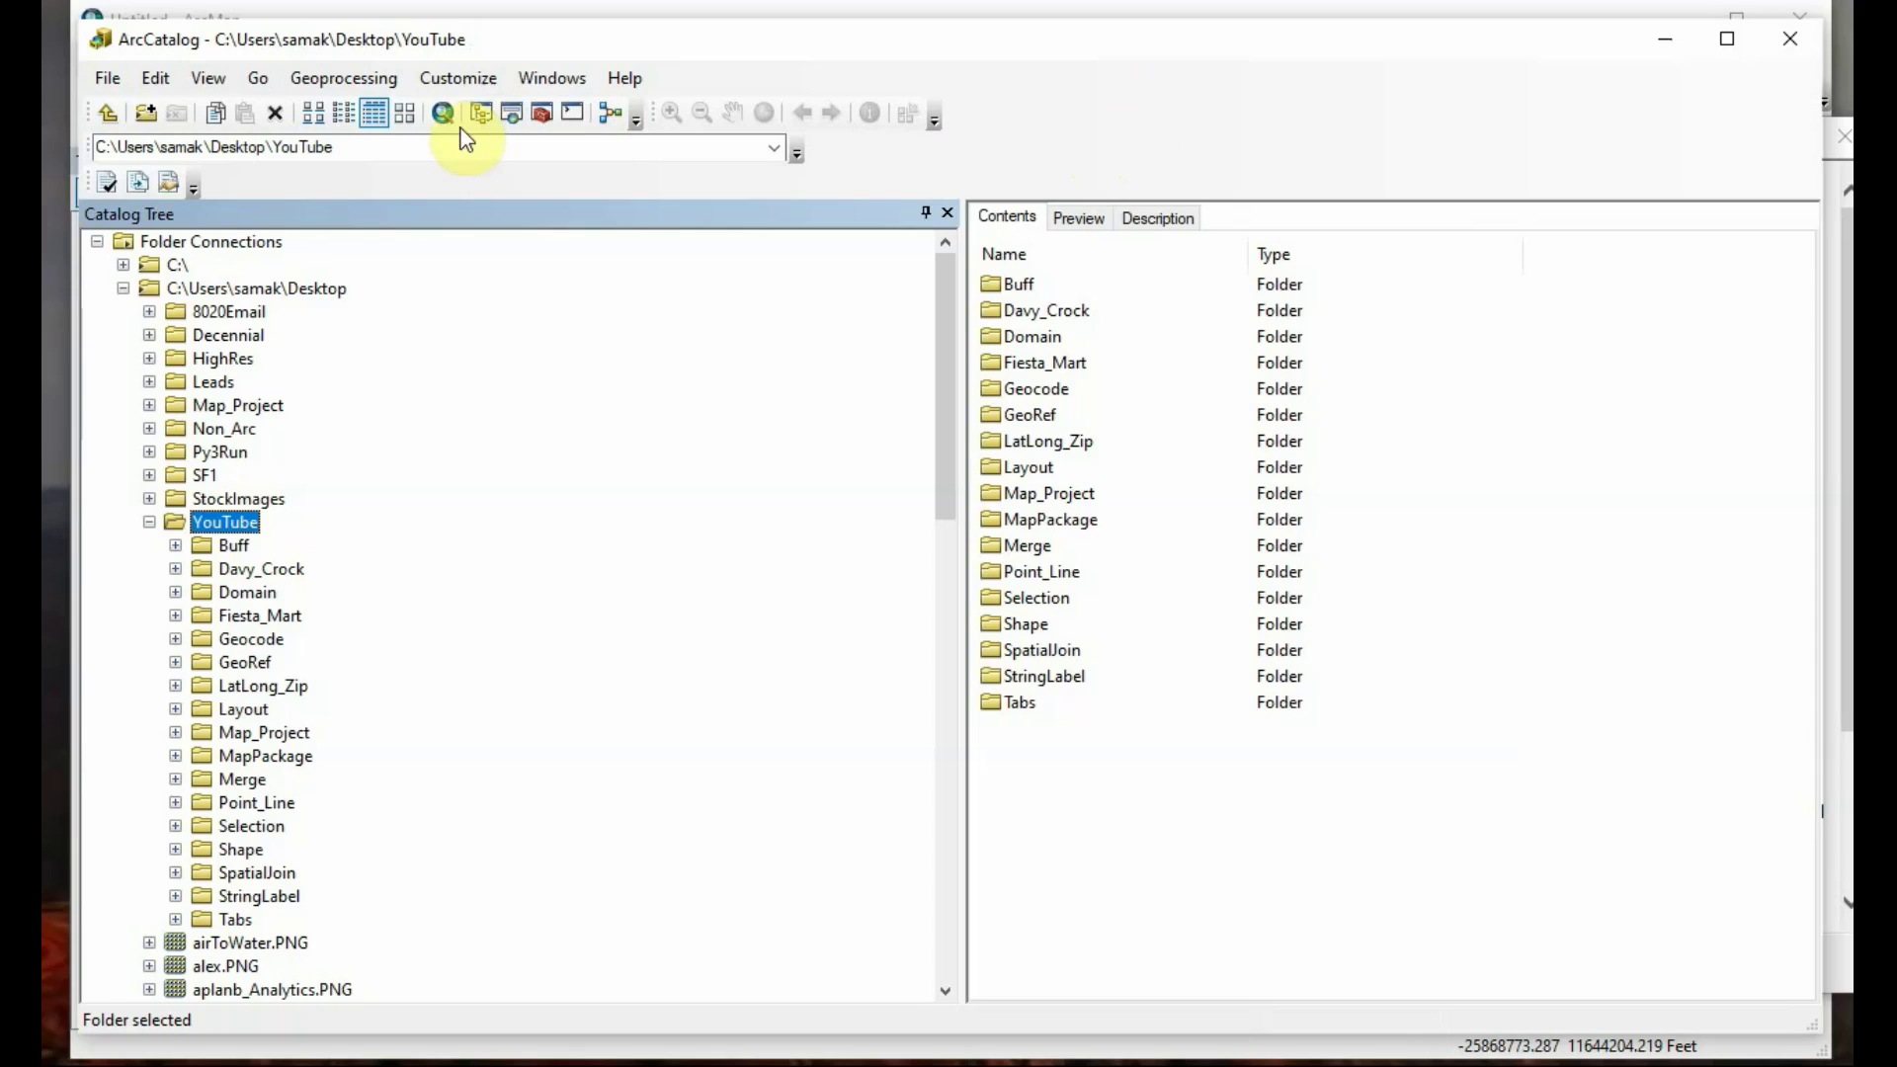
Switch to ArcMap and open the data frame's coordinate system settings, expanding State Plane under Projected Coordinate Systems
left_click(1098, 235)
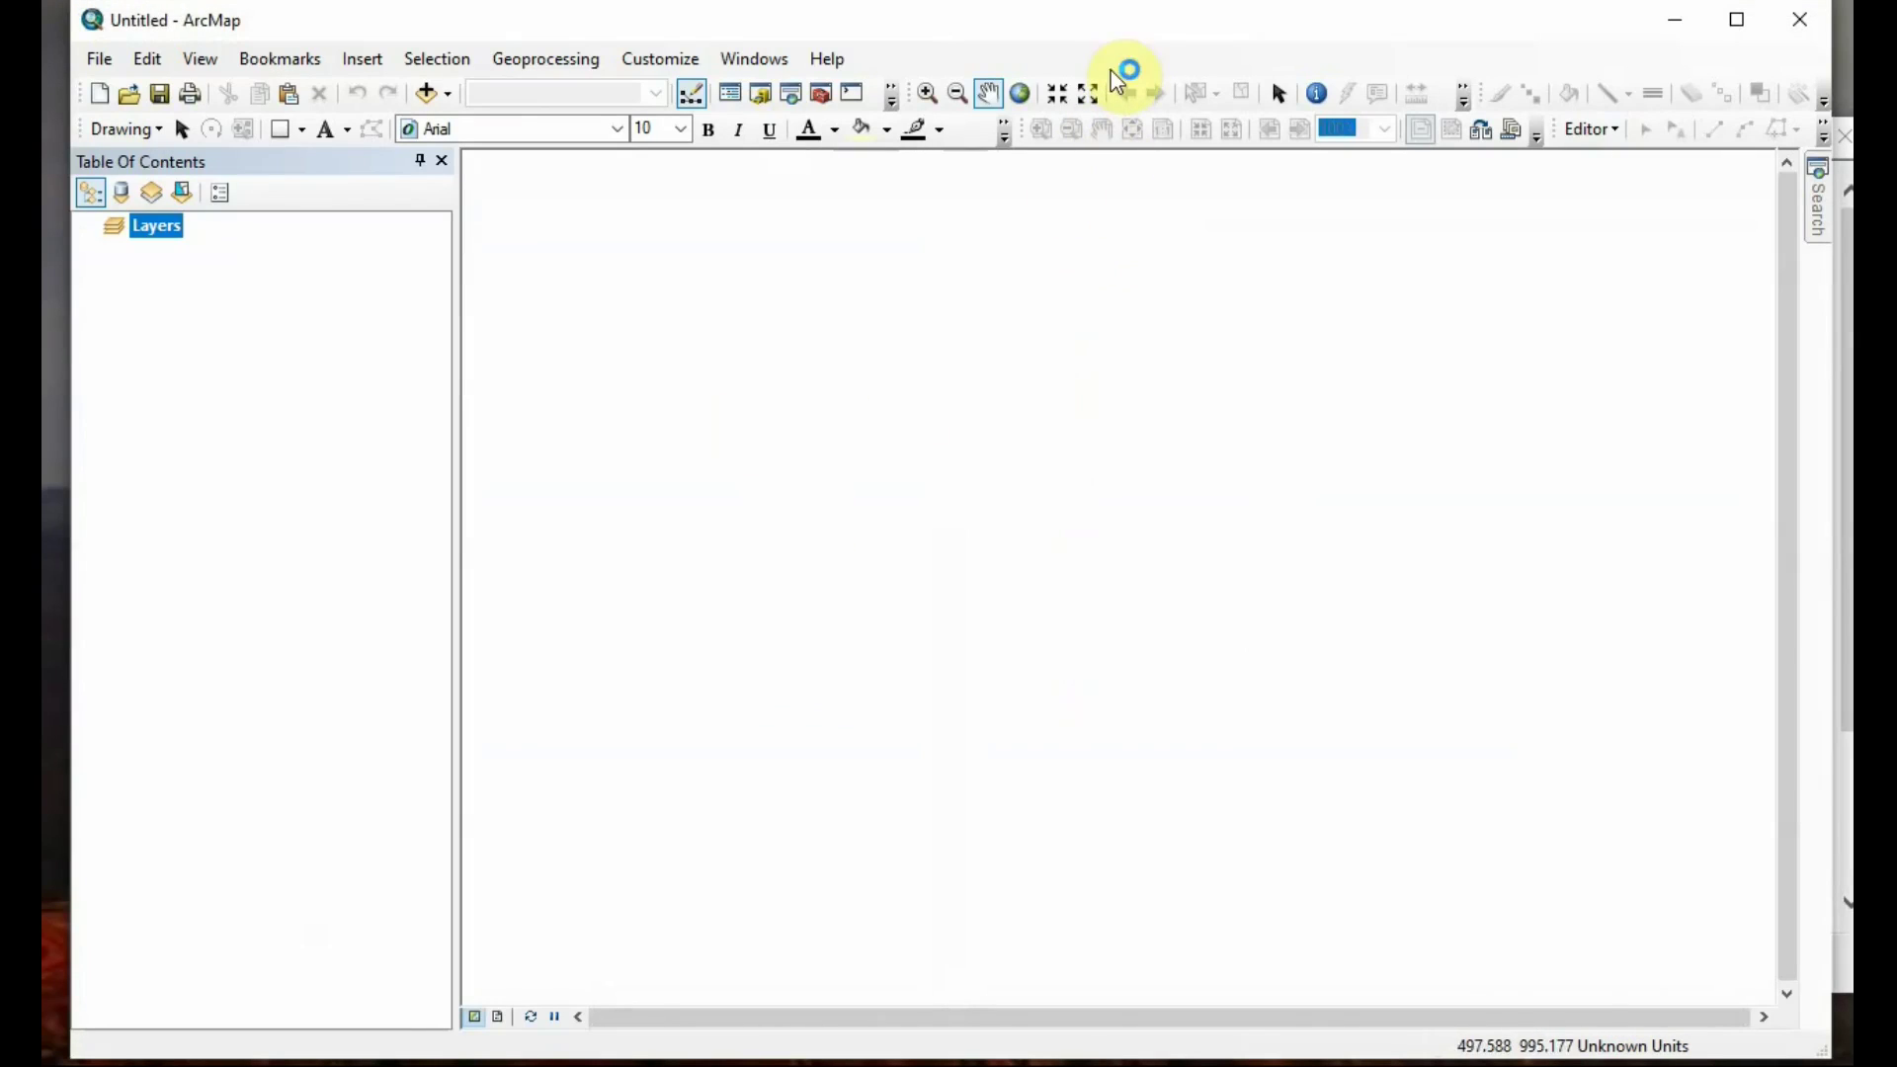
right_click(953, 426)
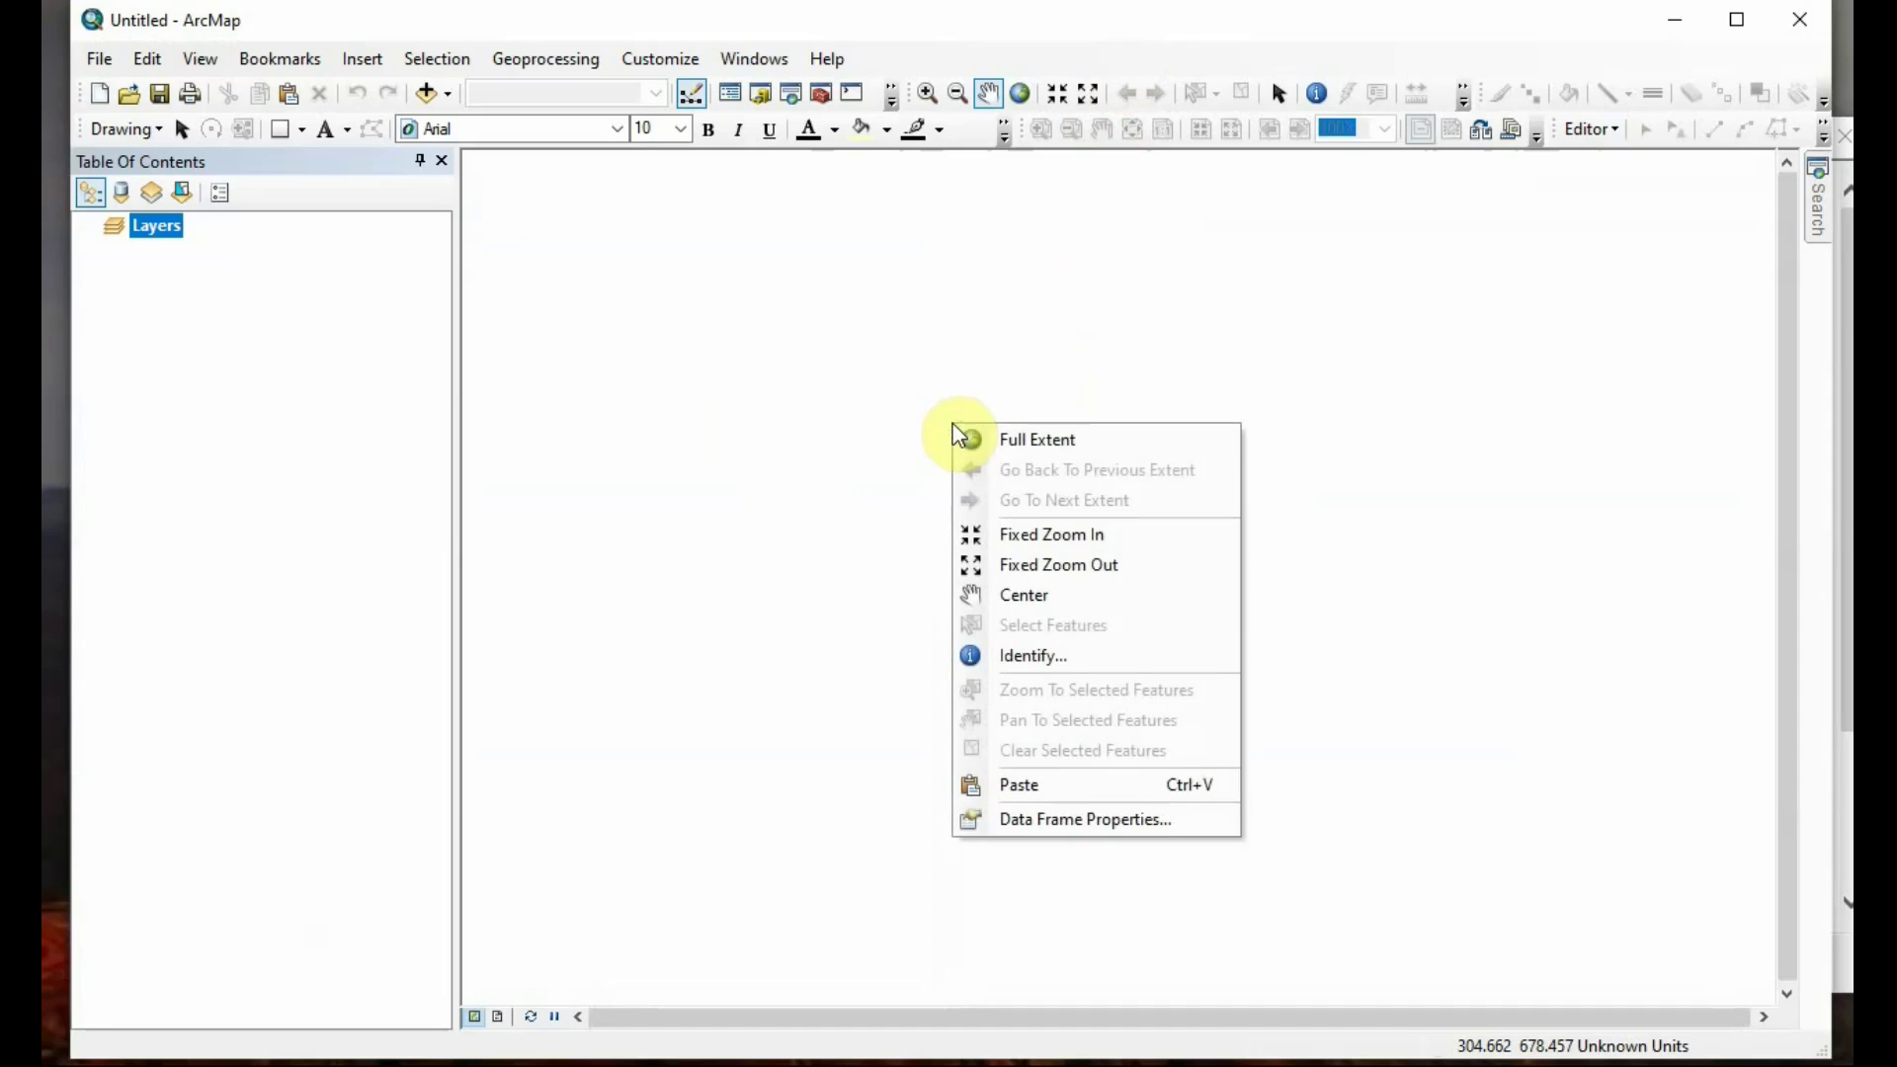
left_click(1086, 833)
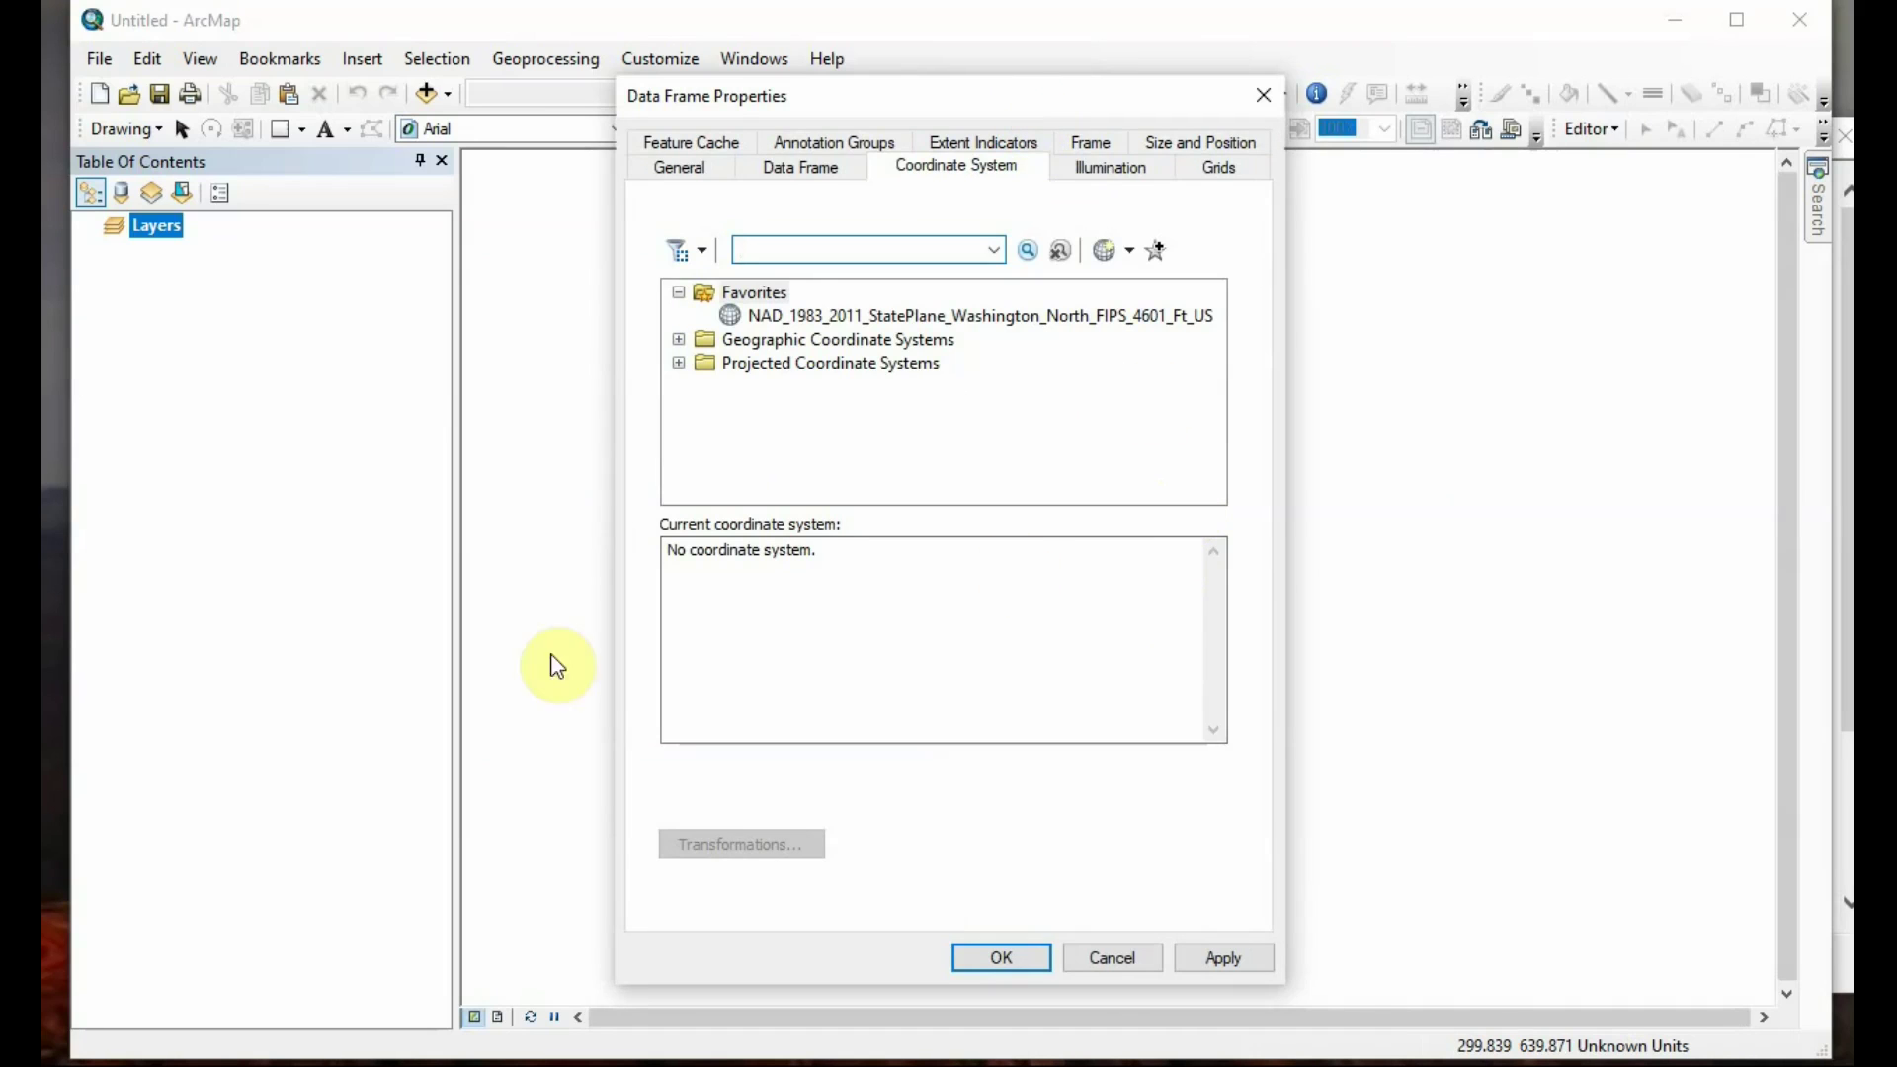
left_click(677, 363)
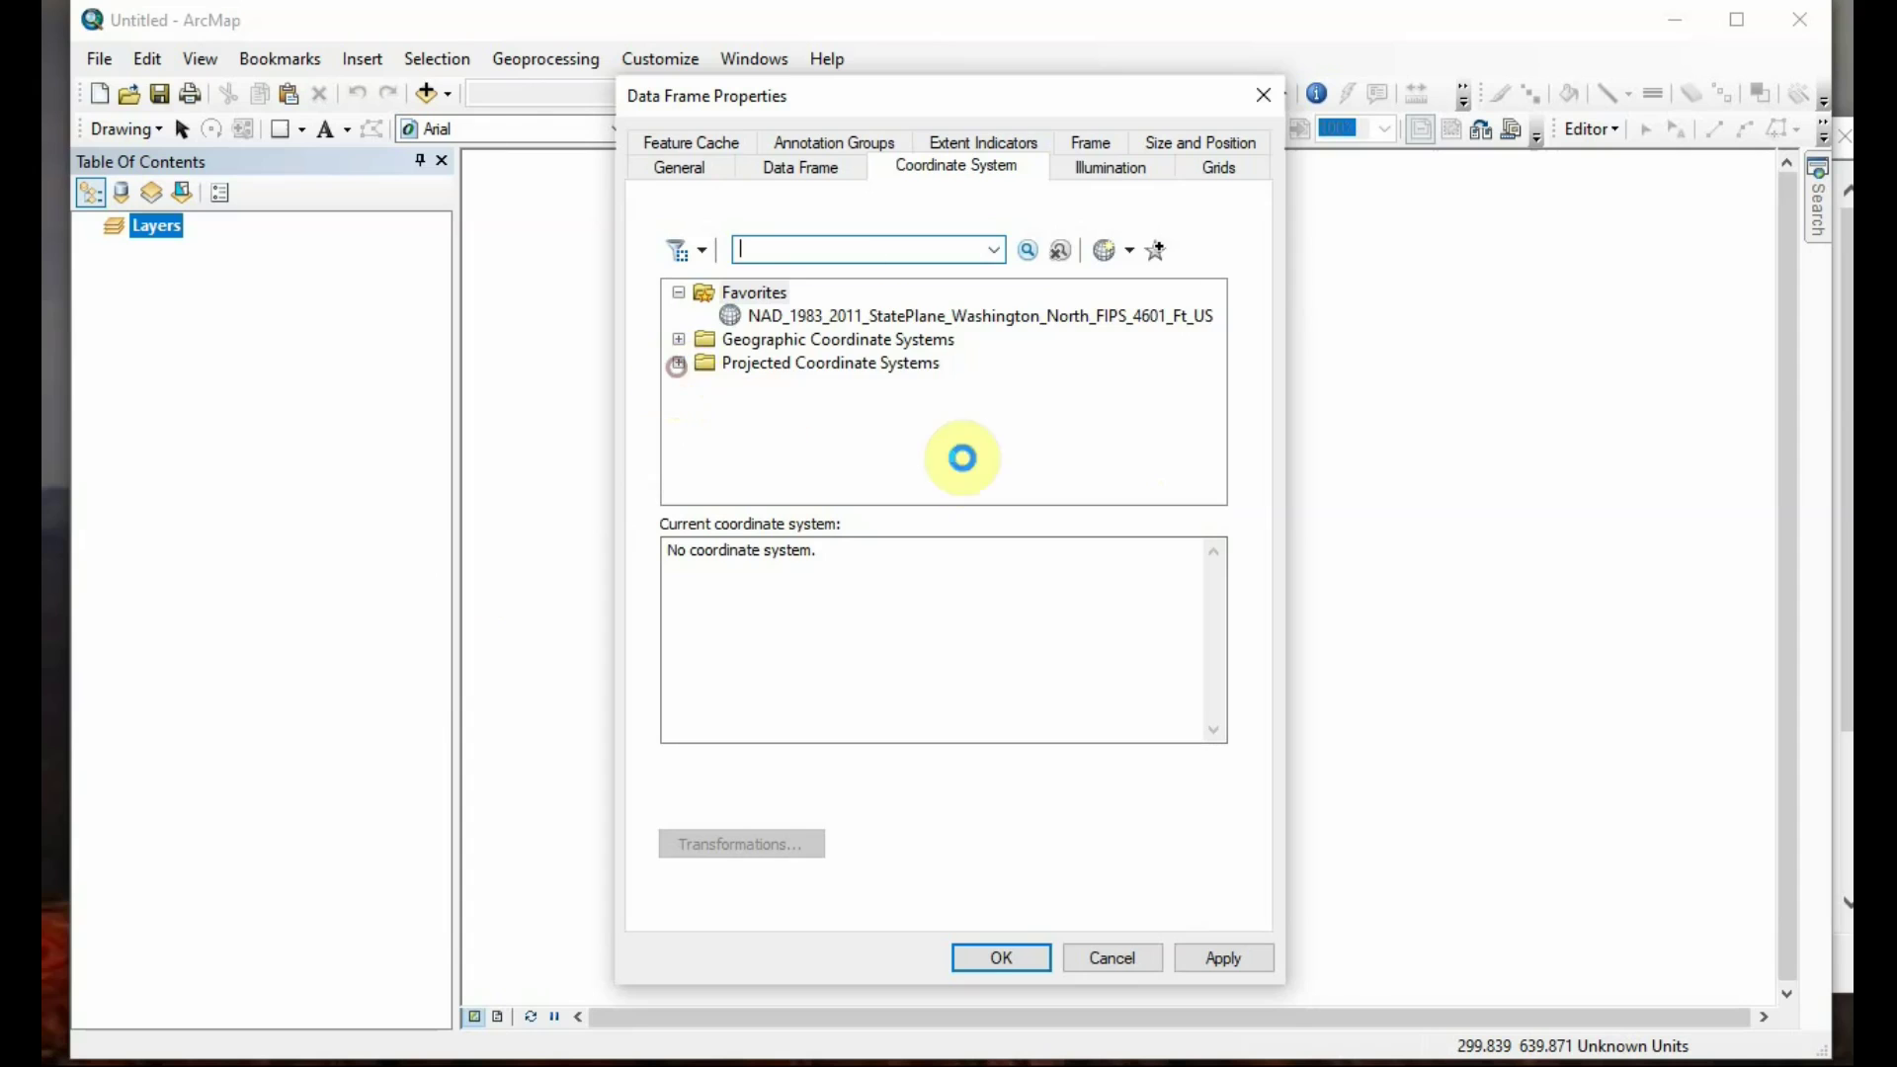
scroll(978, 459, "down", 1)
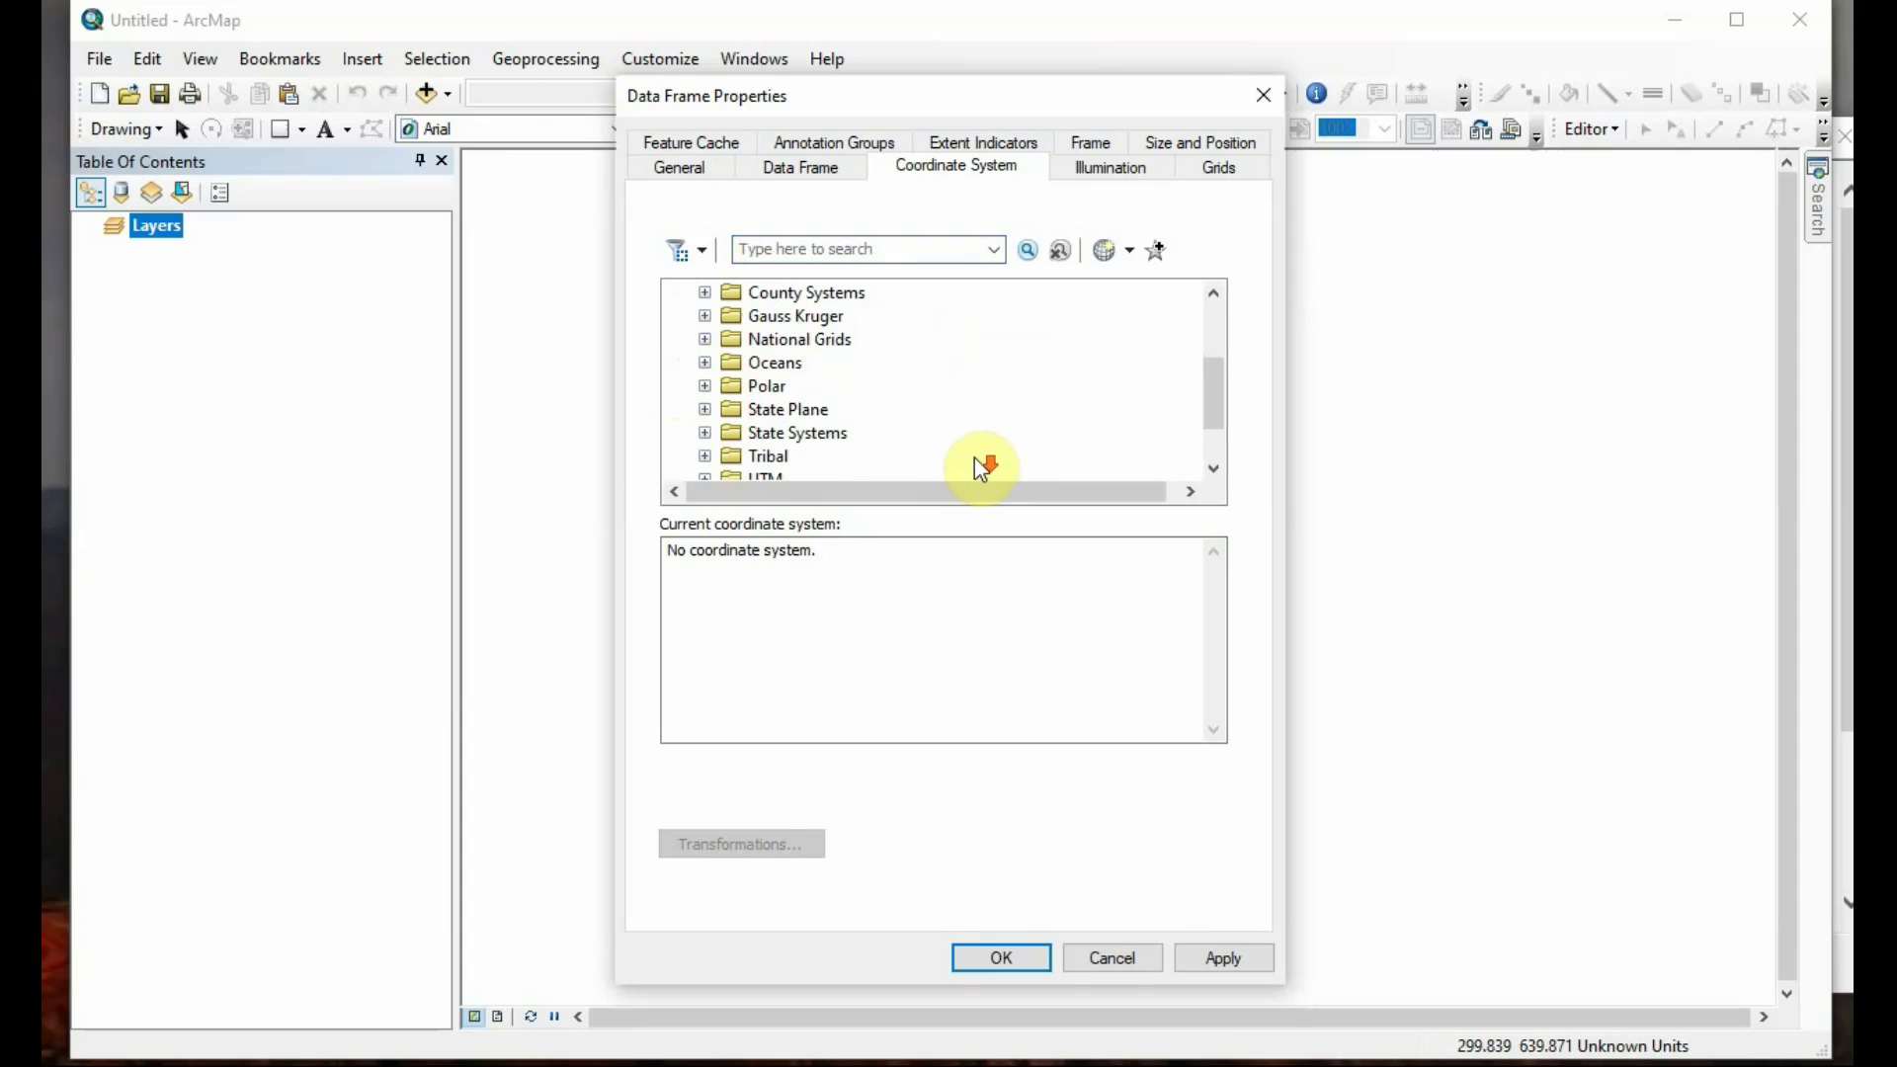
left_click(704, 434)
left_click(704, 292)
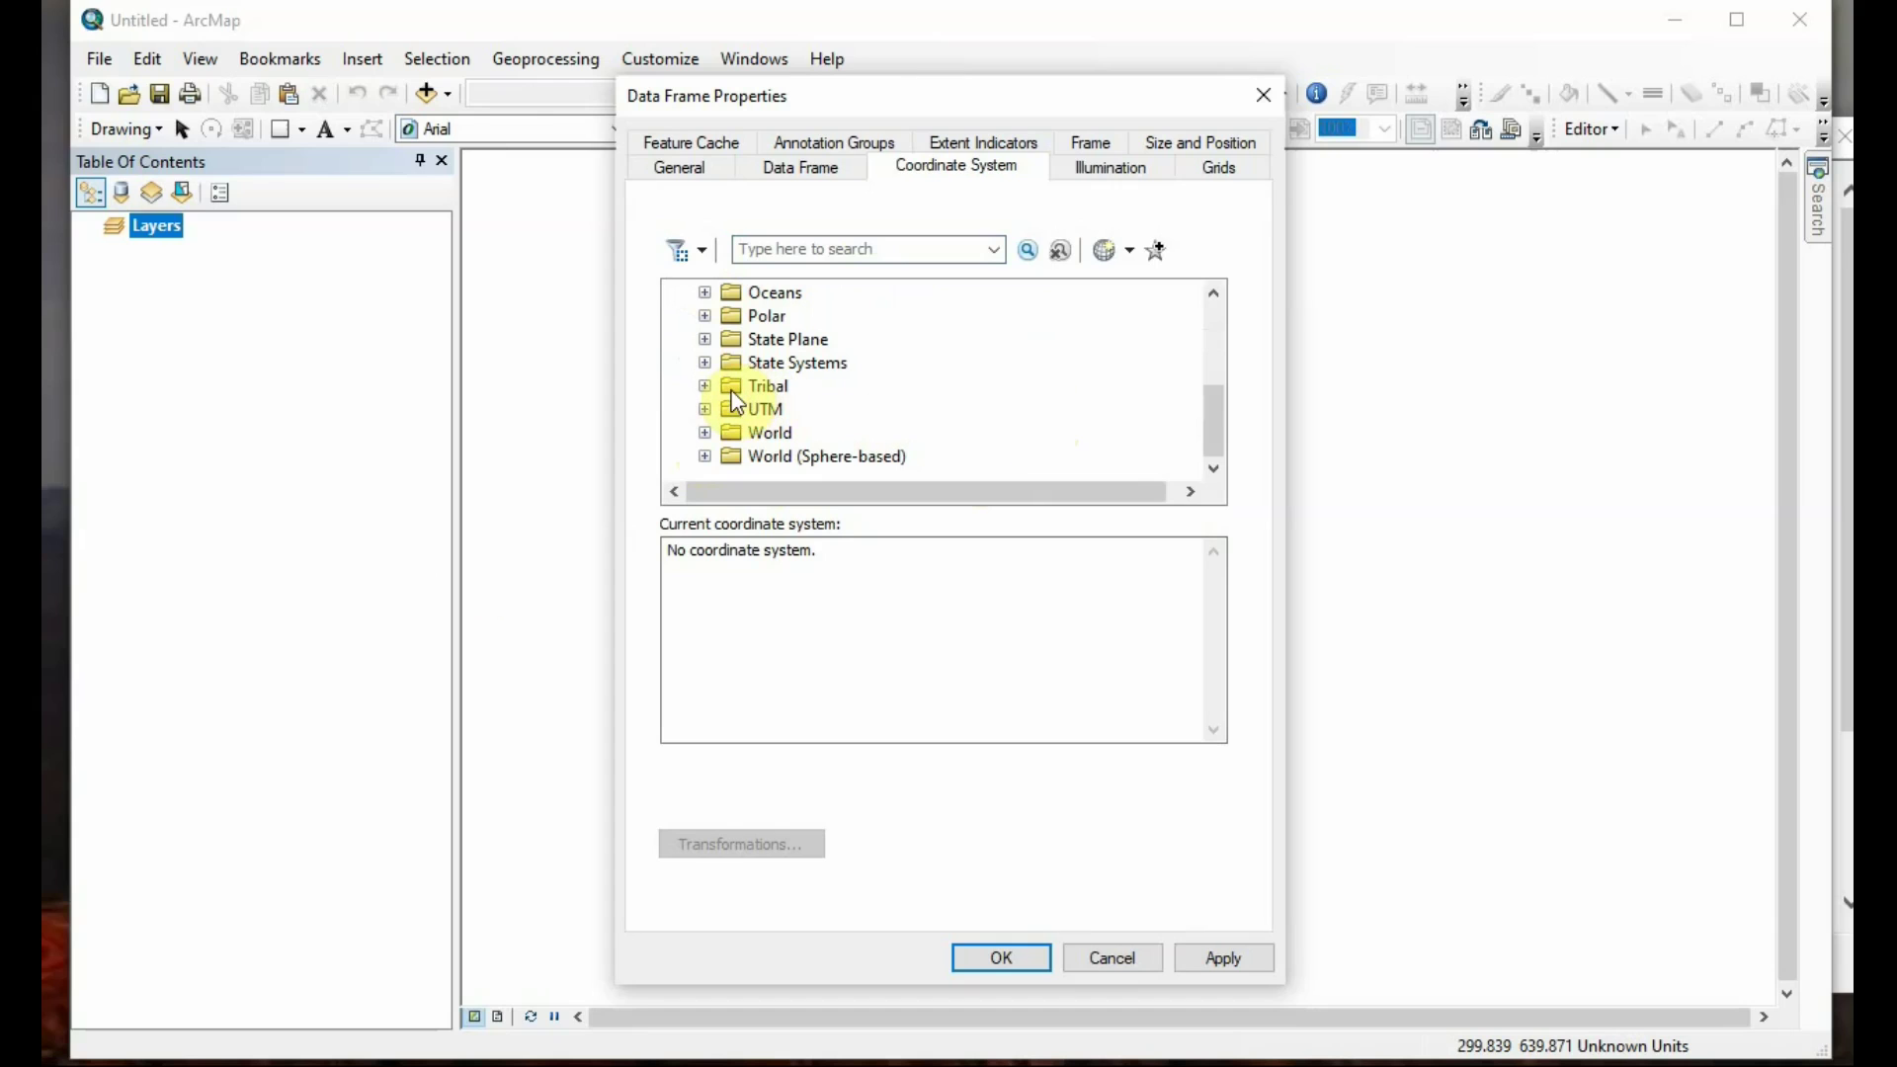
left_click(704, 339)
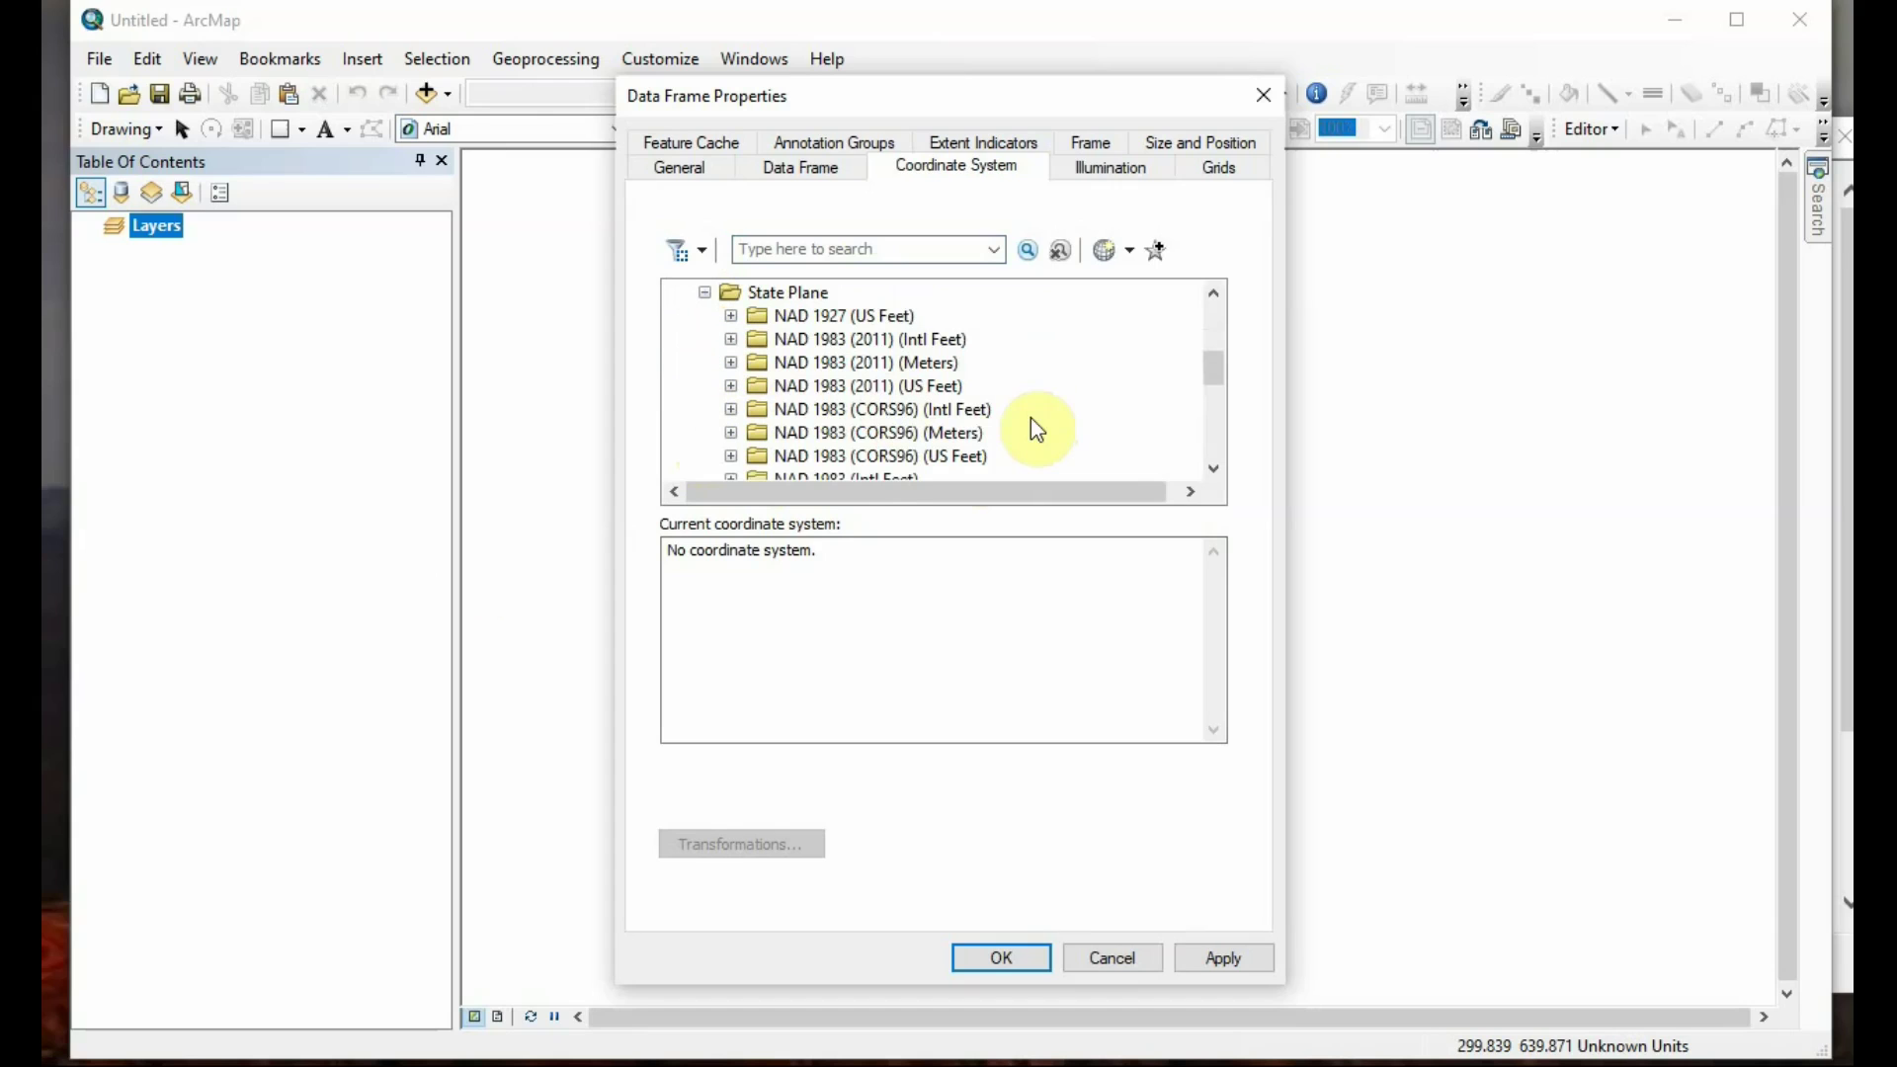
Assign the data frame a State Plane coordinate system from the NAD 1983 (US Feet) group
left_click(1214, 469)
left_click(1214, 469)
left_click(1214, 468)
left_click(1214, 468)
left_click(1214, 468)
left_click(1214, 469)
left_click(1214, 469)
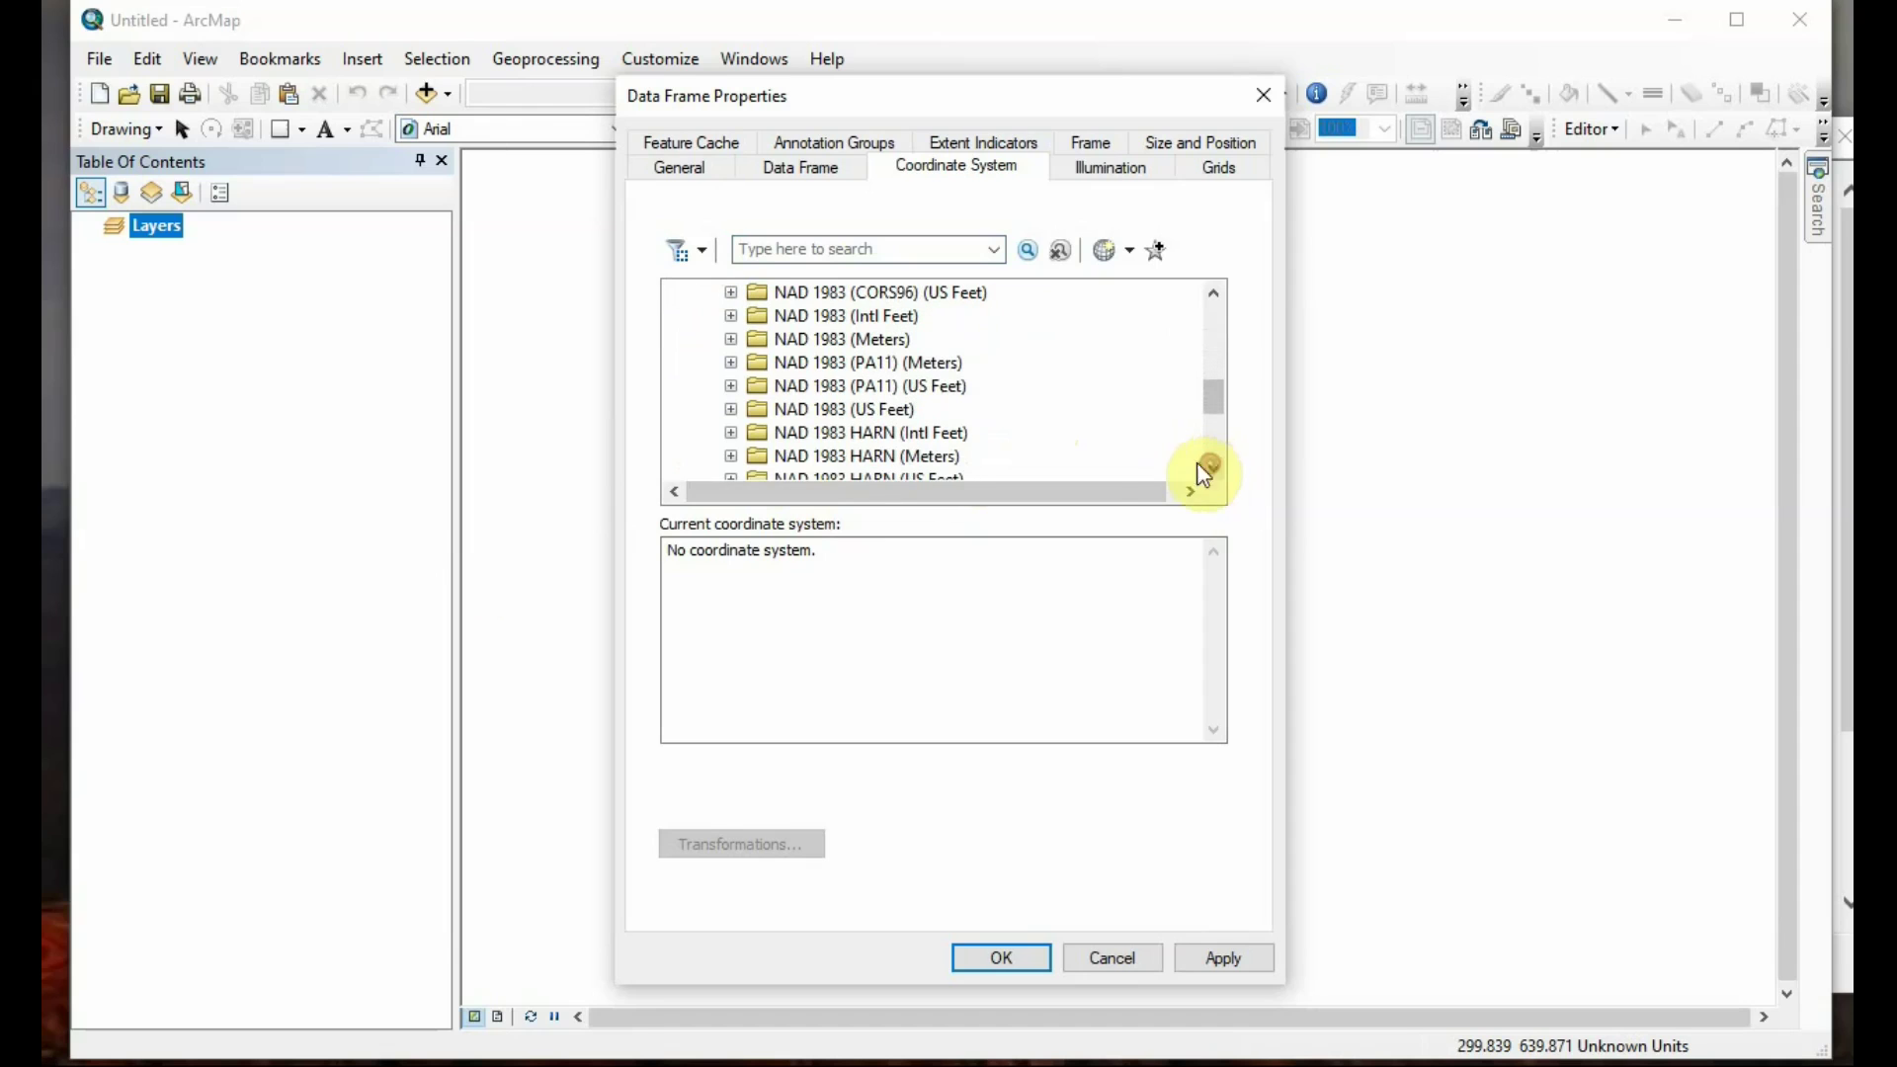
left_click(731, 410)
scroll(1186, 424, "down", 11)
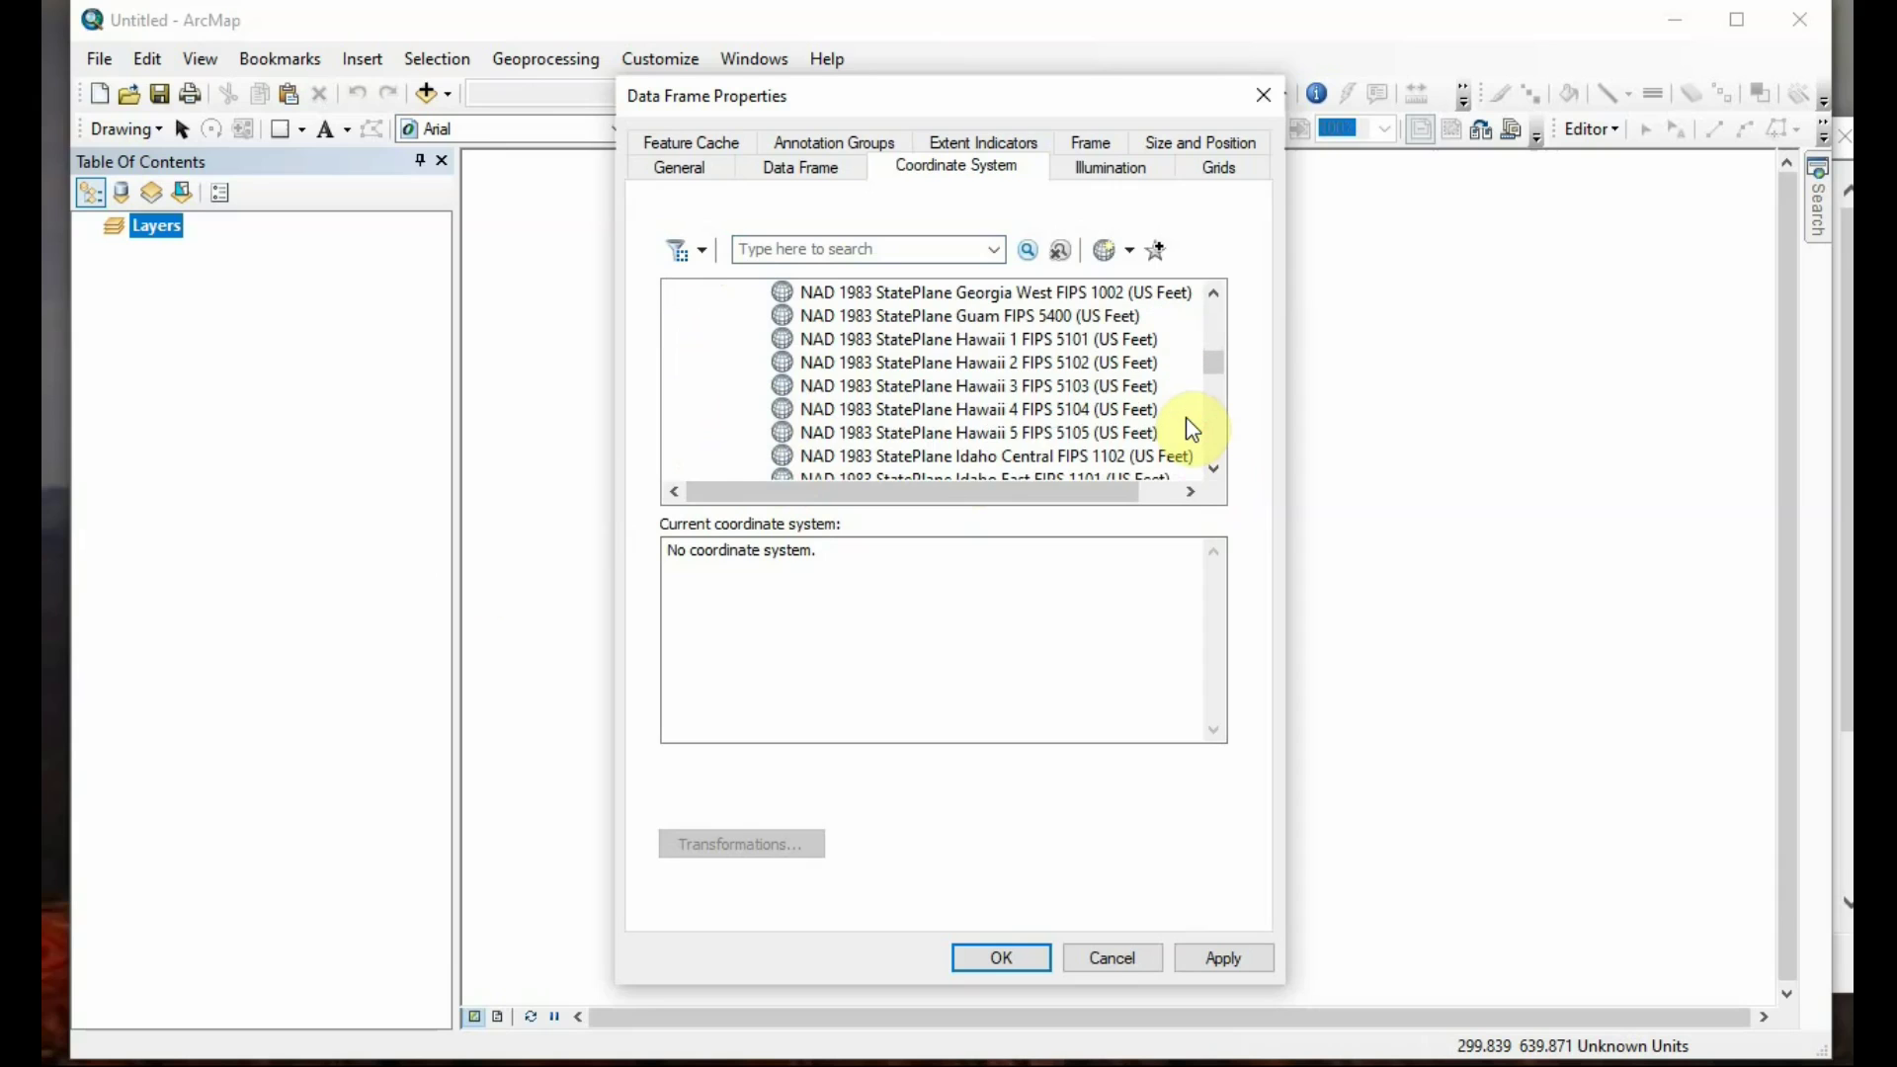
scroll(1191, 428, "down", 2)
scroll(1191, 428, "down", 3)
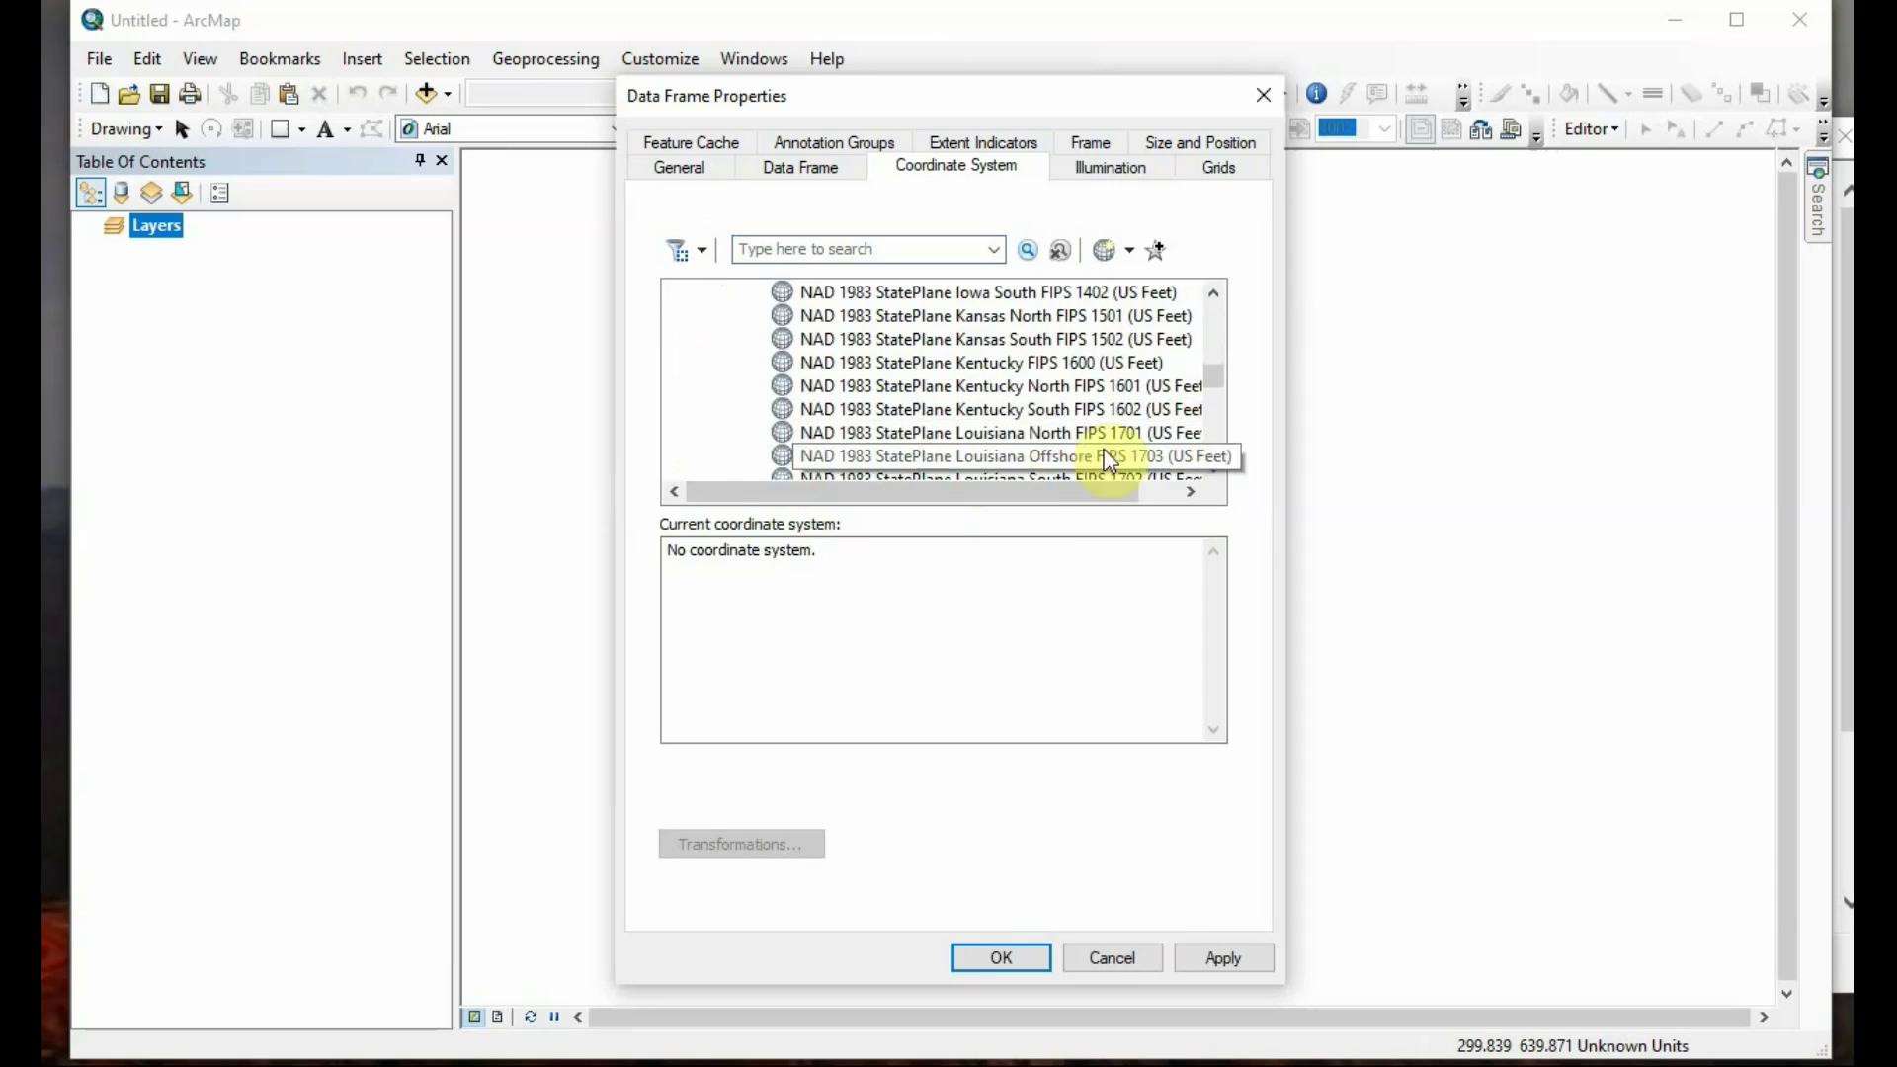
scroll(901, 482, "down", 2)
scroll(1055, 437, "down", 11)
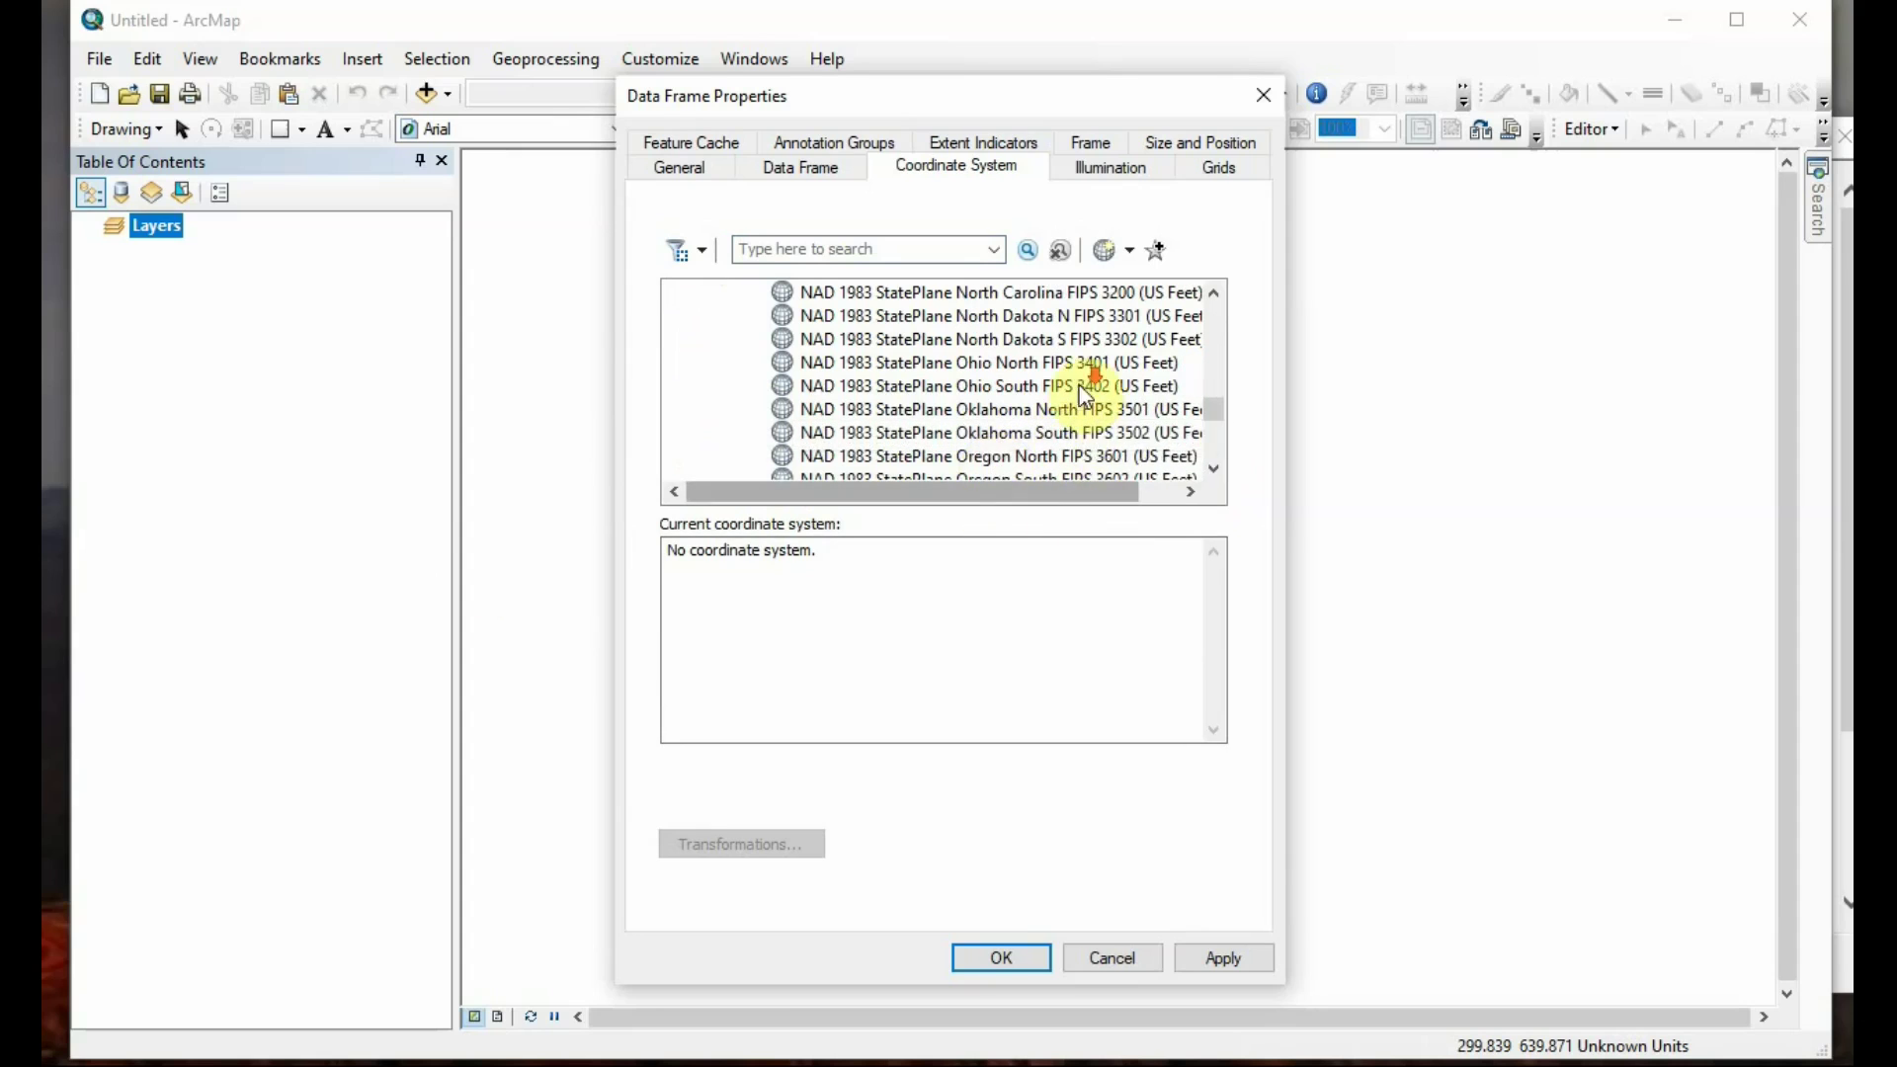
scroll(978, 395, "down", 5)
left_click(1024, 456)
left_click(1223, 958)
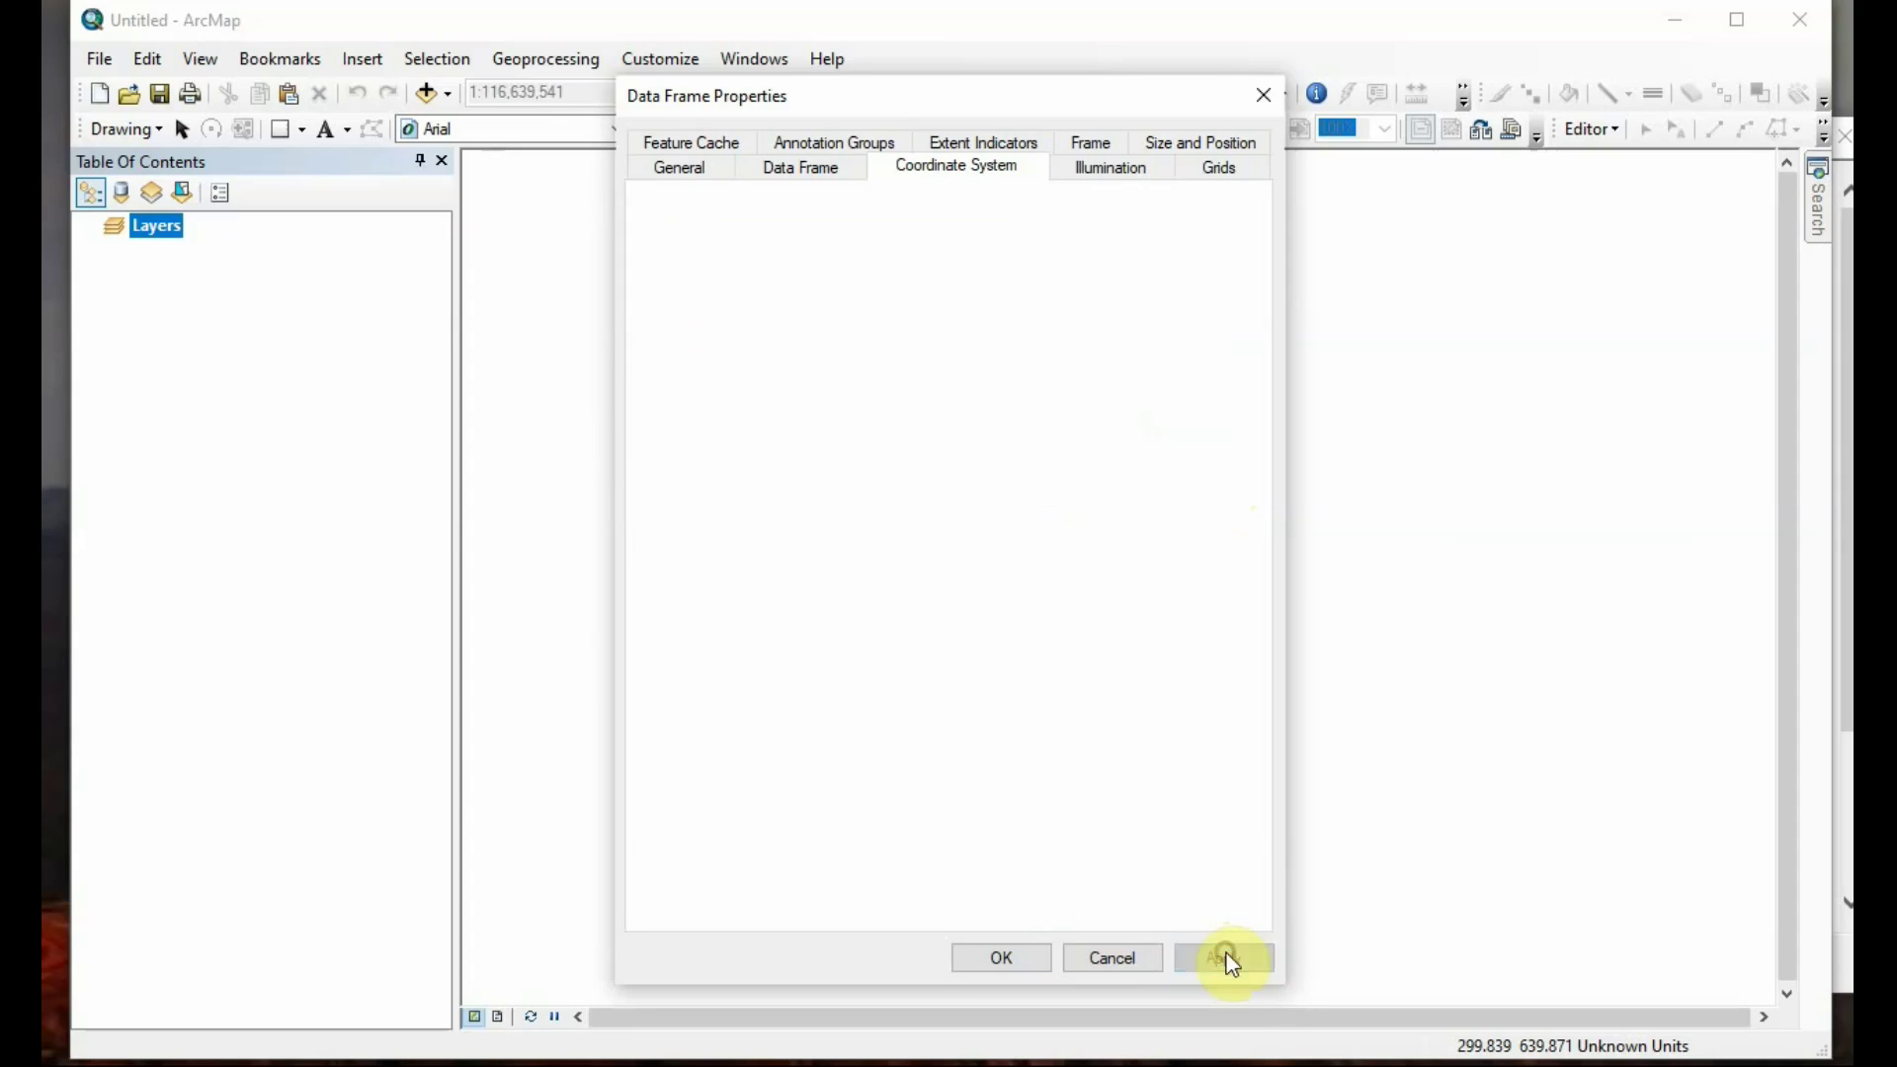
left_click(1021, 961)
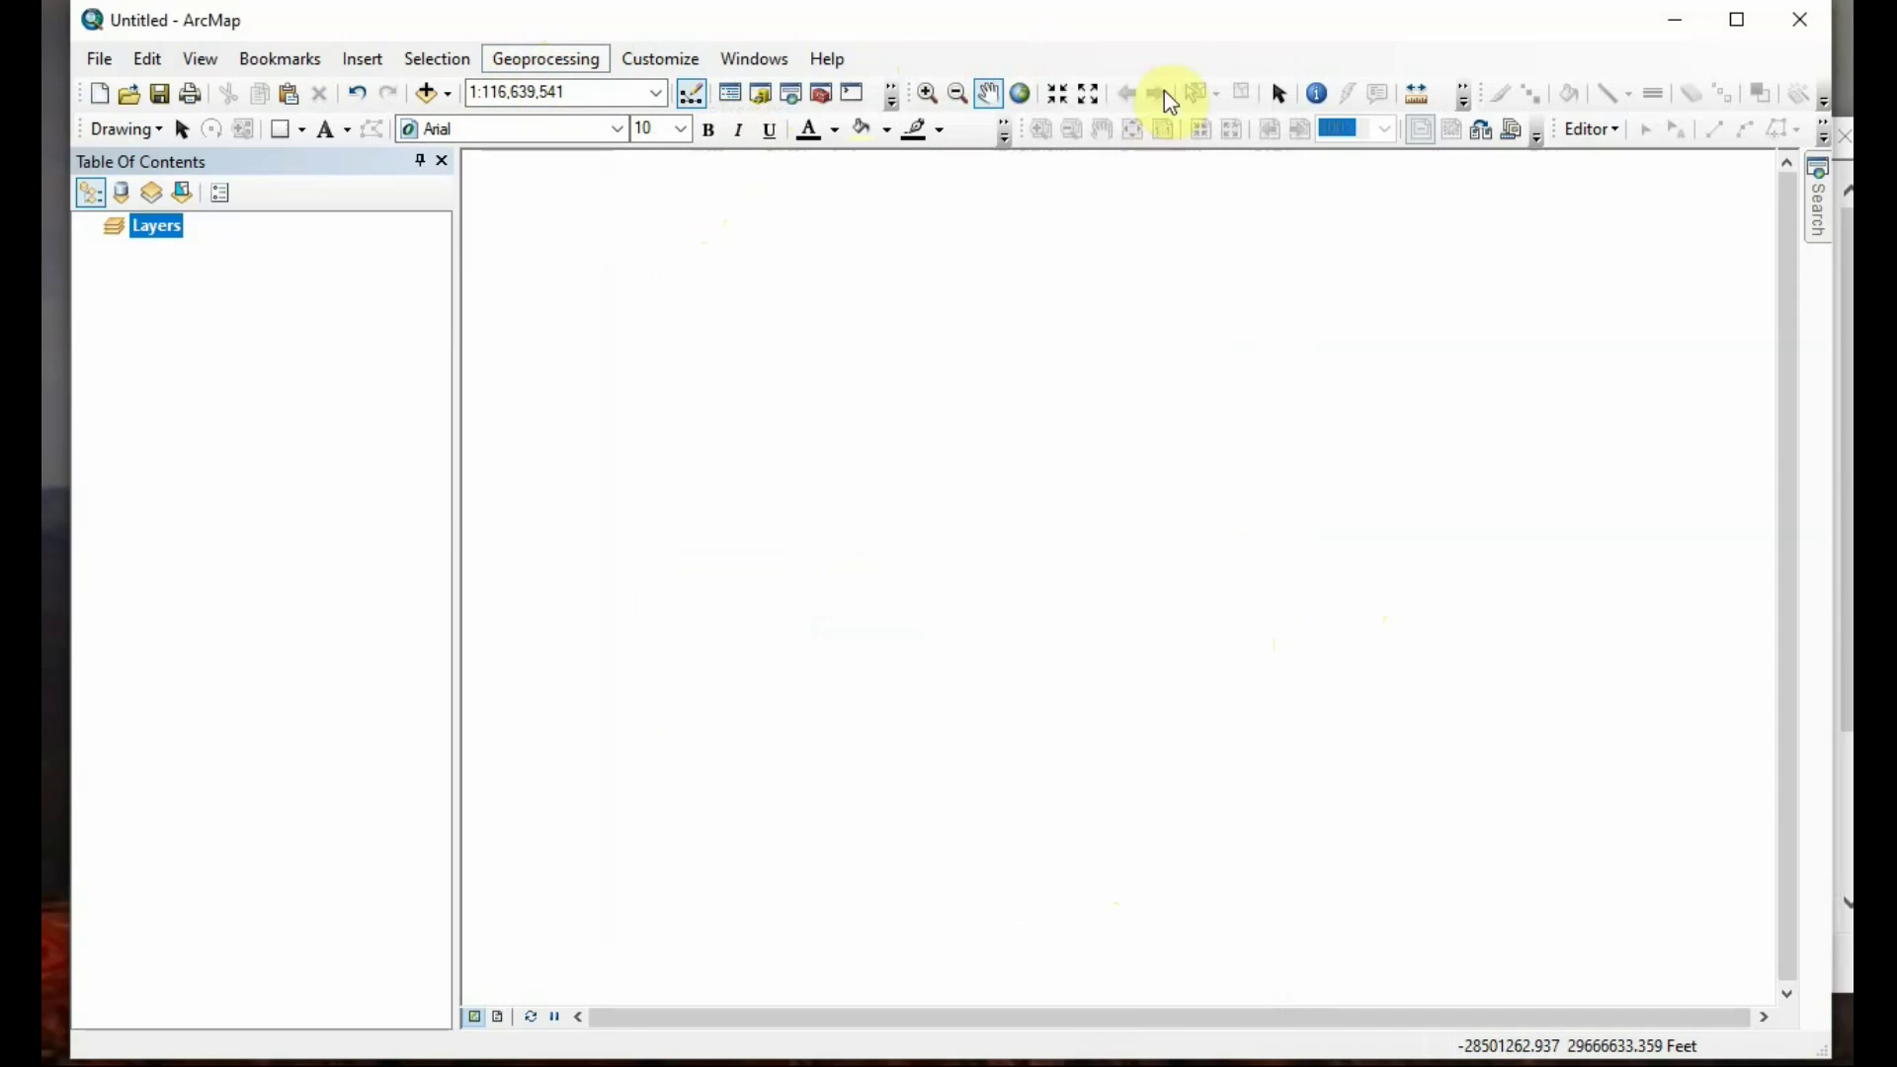
Set the geoprocessing environment's current workspace to Fiesta_Mart.gdb in the YouTube\Fiesta_Mart folder
key("alt+g")
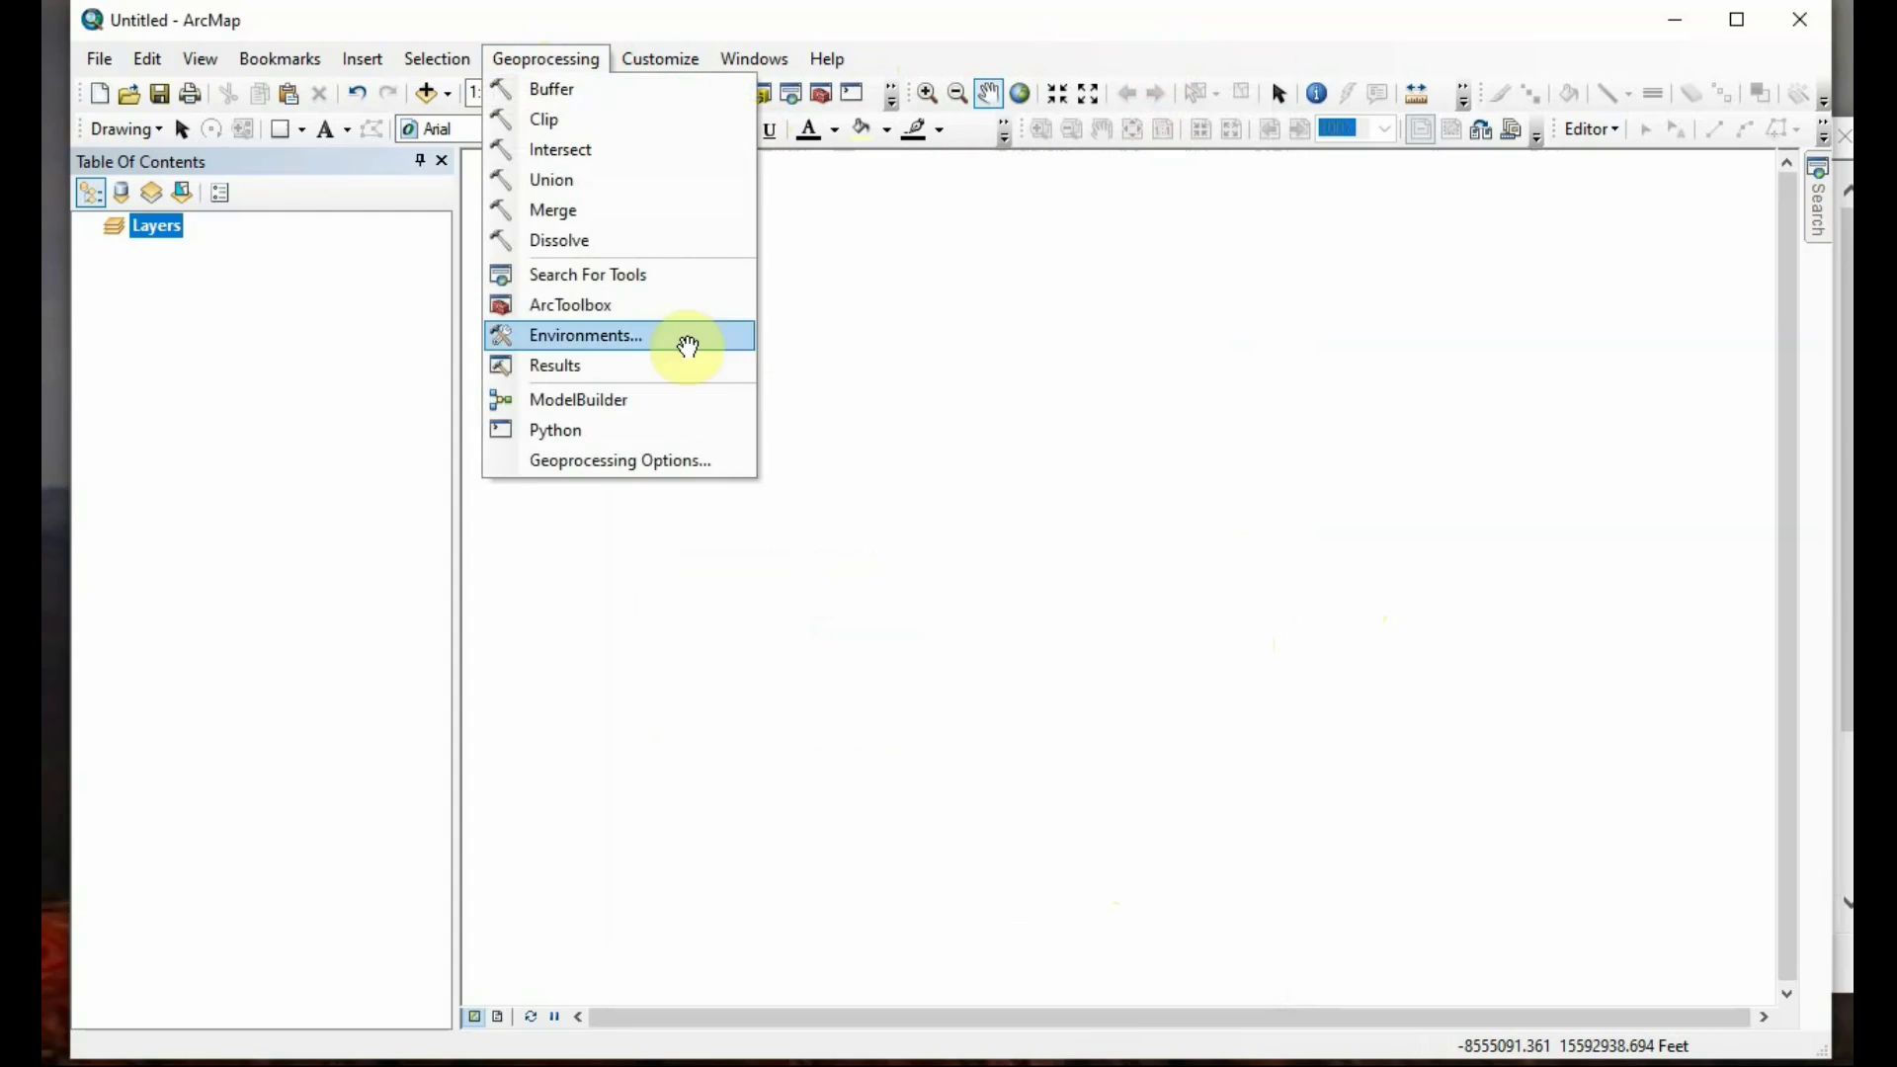
left_click(563, 336)
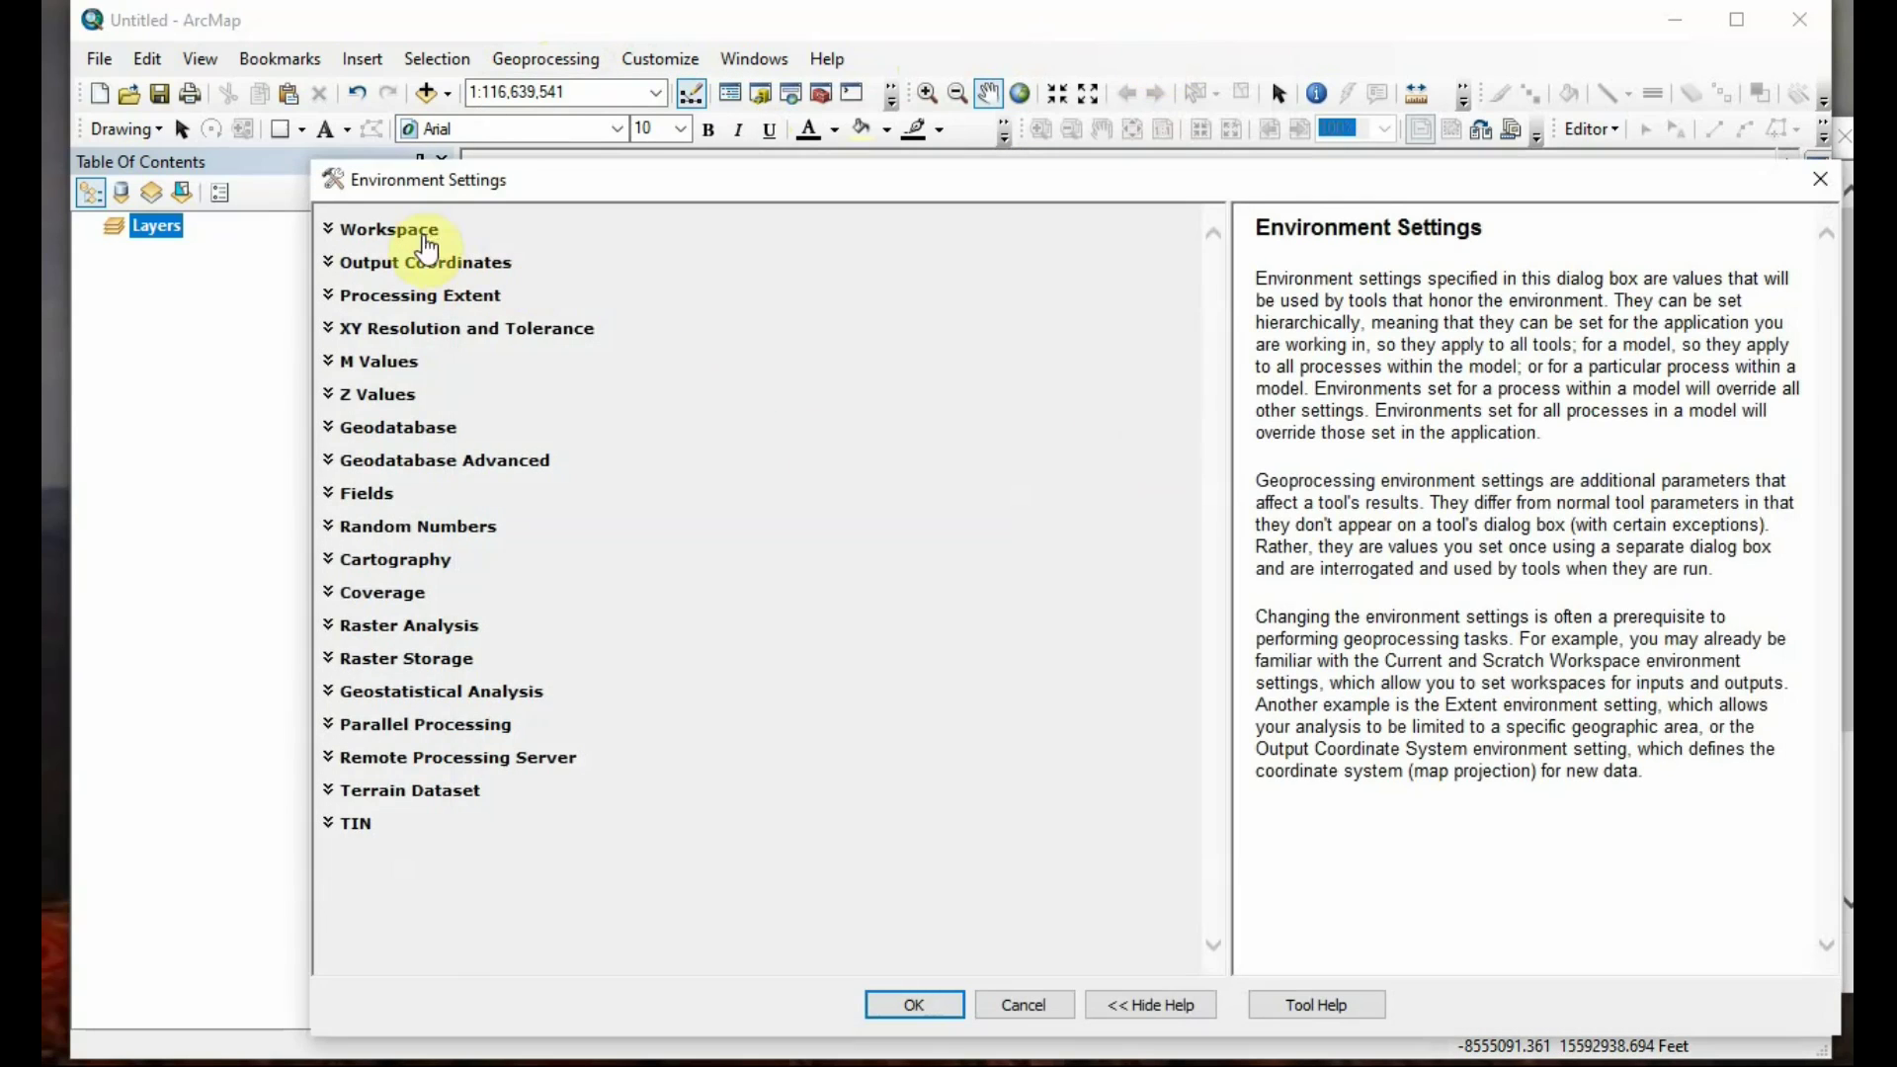
left_click(422, 231)
left_click(1168, 287)
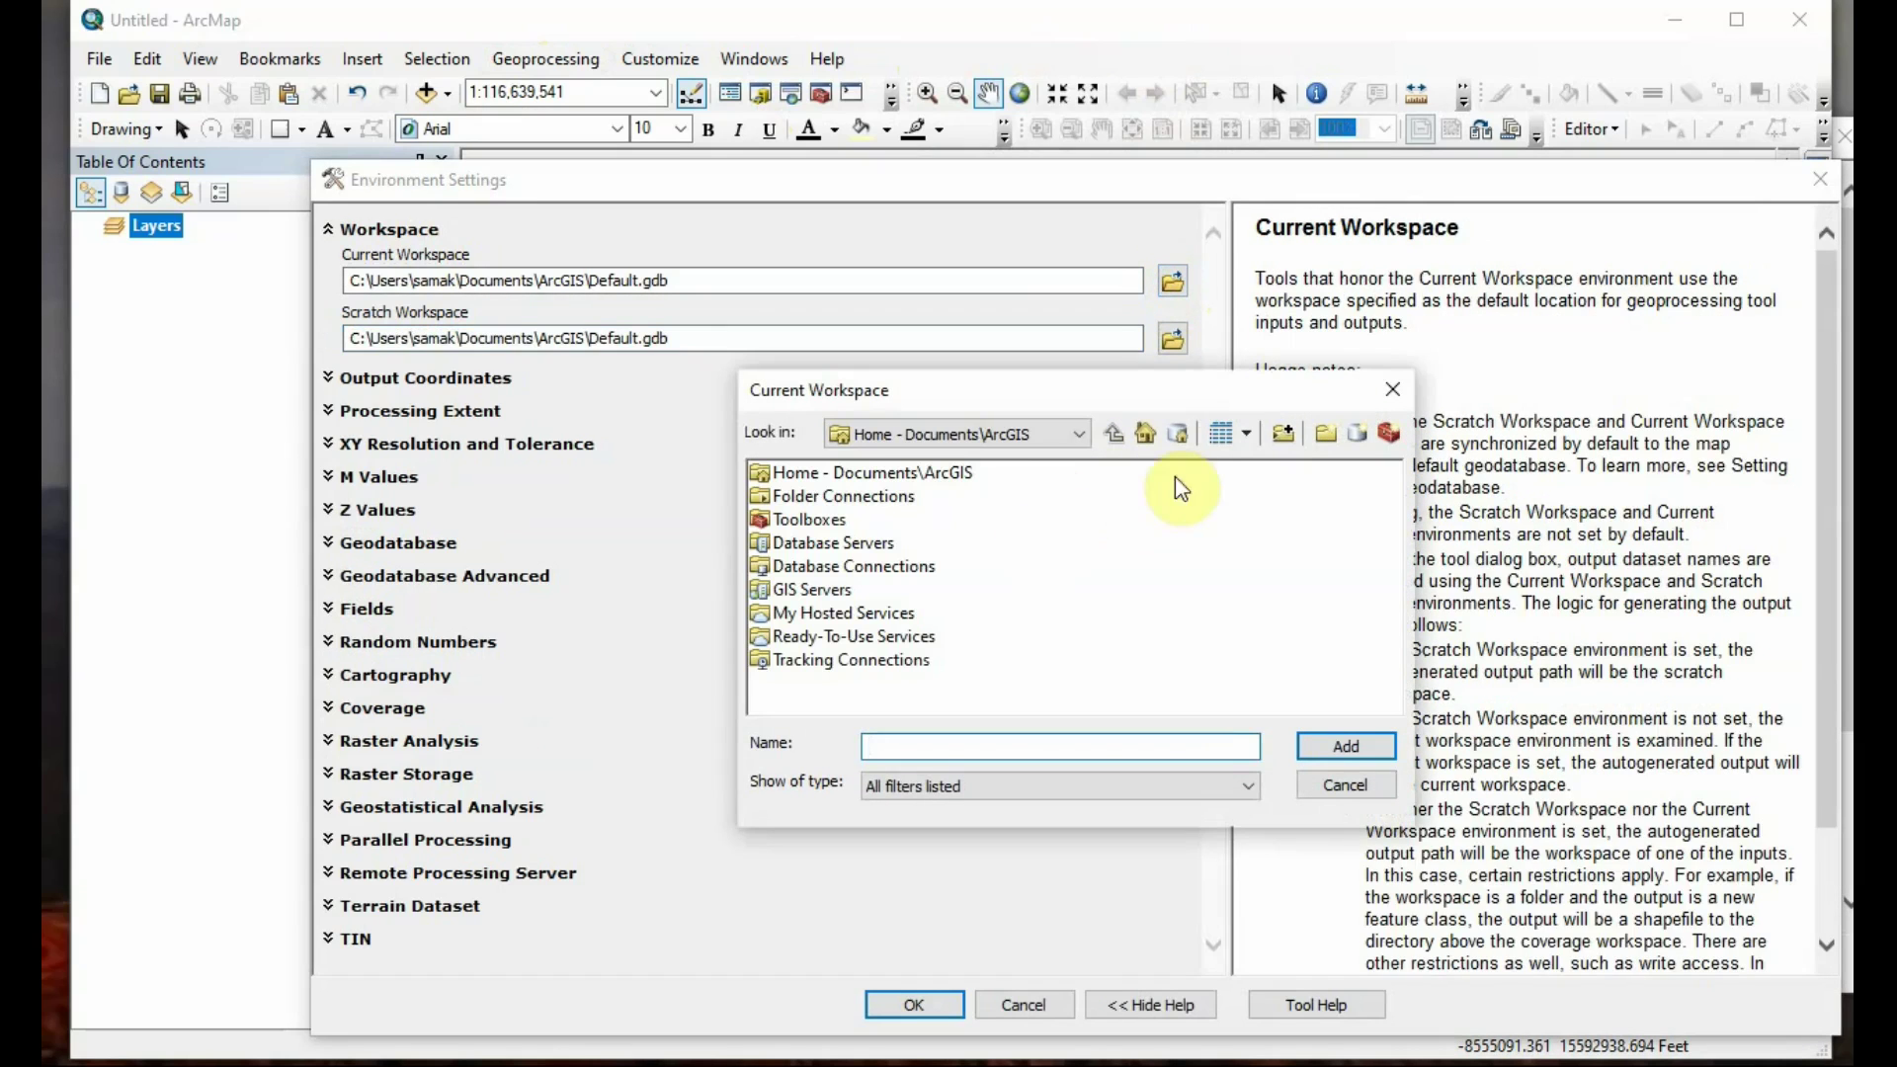
left_click(1078, 434)
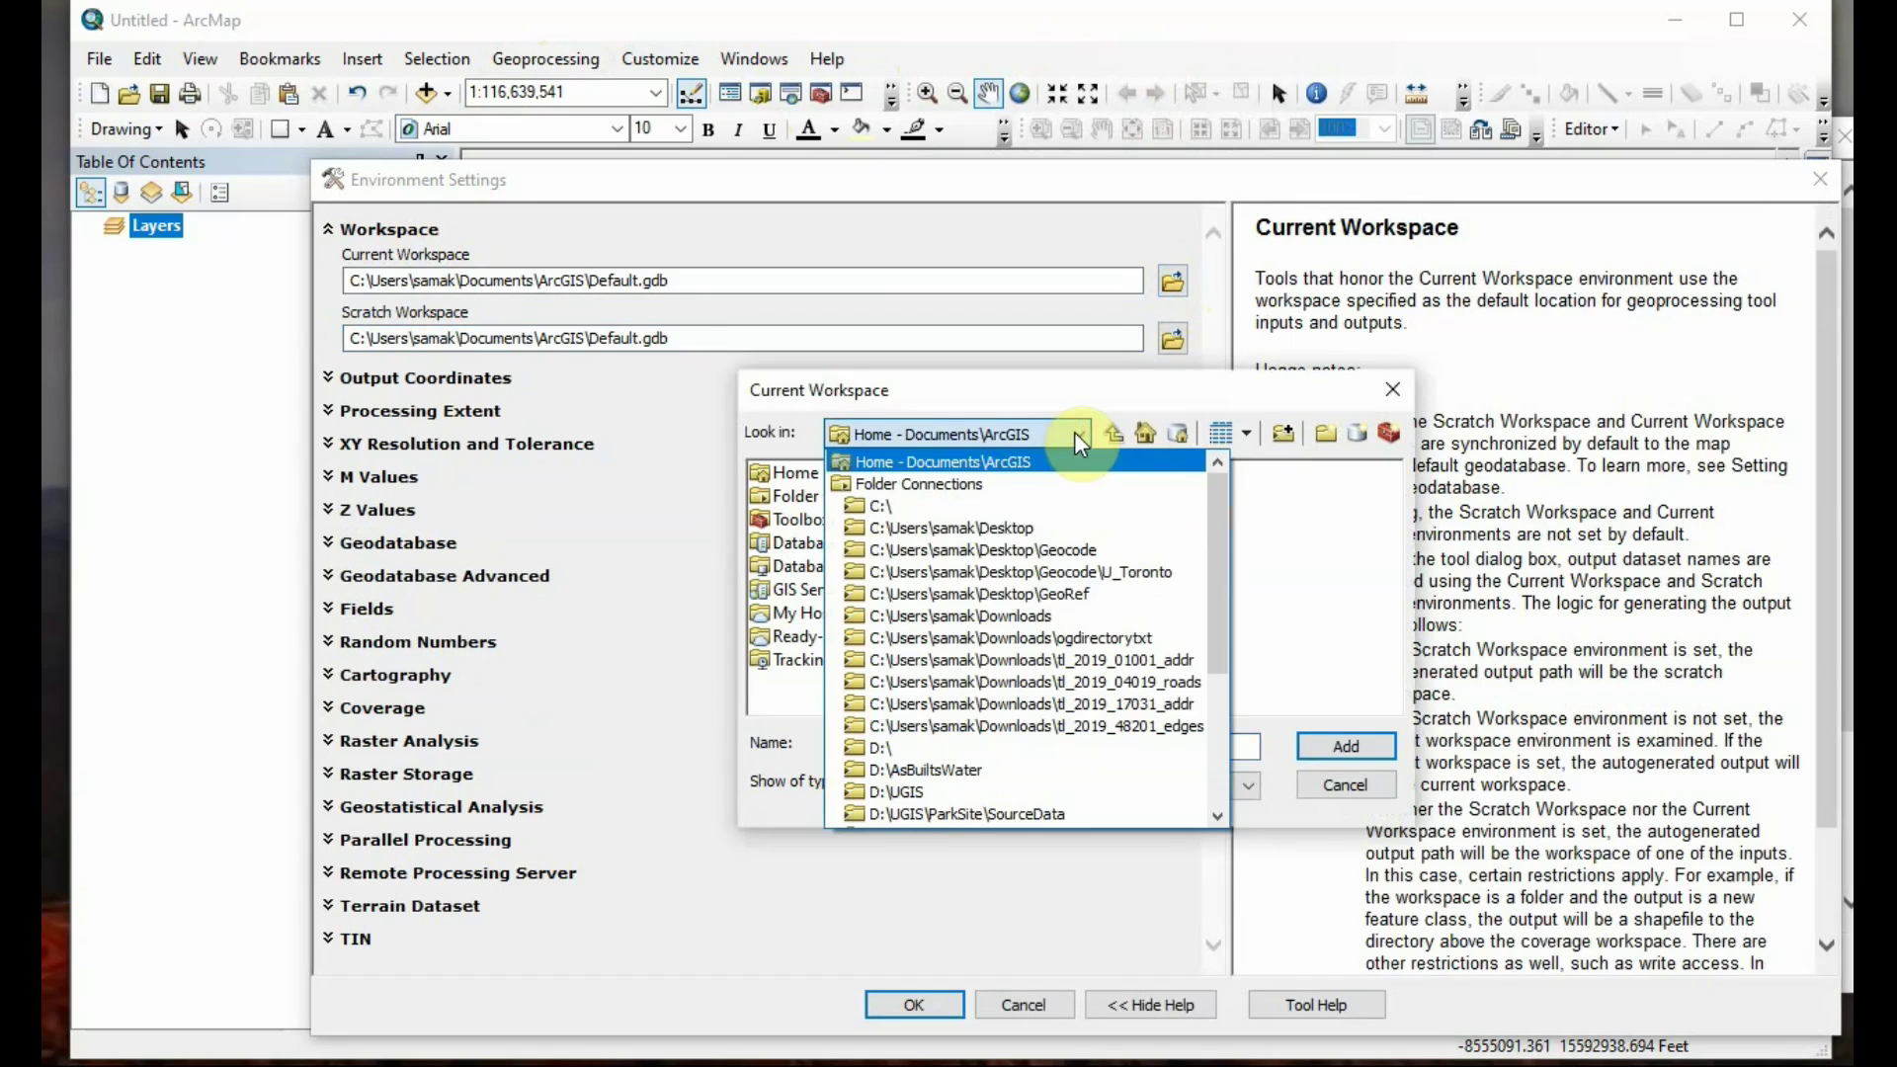
left_click(1109, 528)
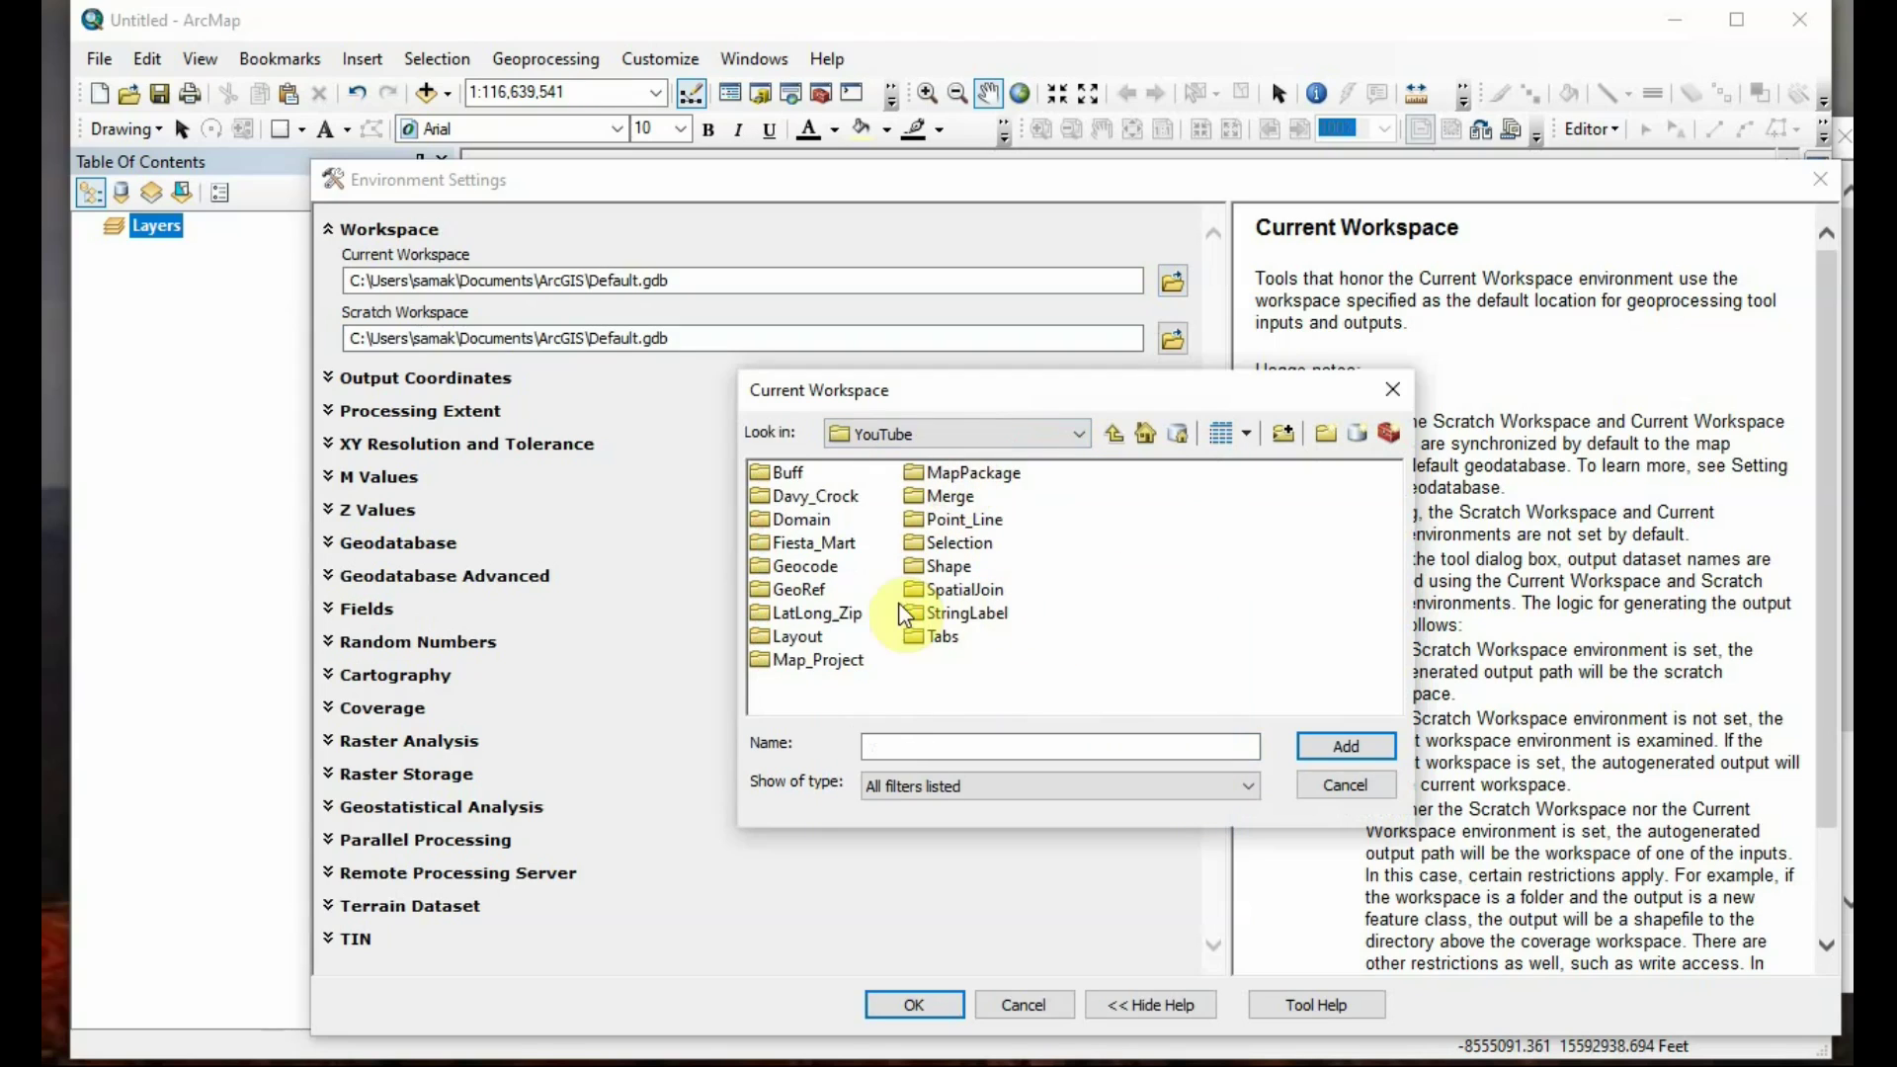
left_click(806, 546)
double_click(806, 547)
left_click(804, 474)
left_click(1371, 748)
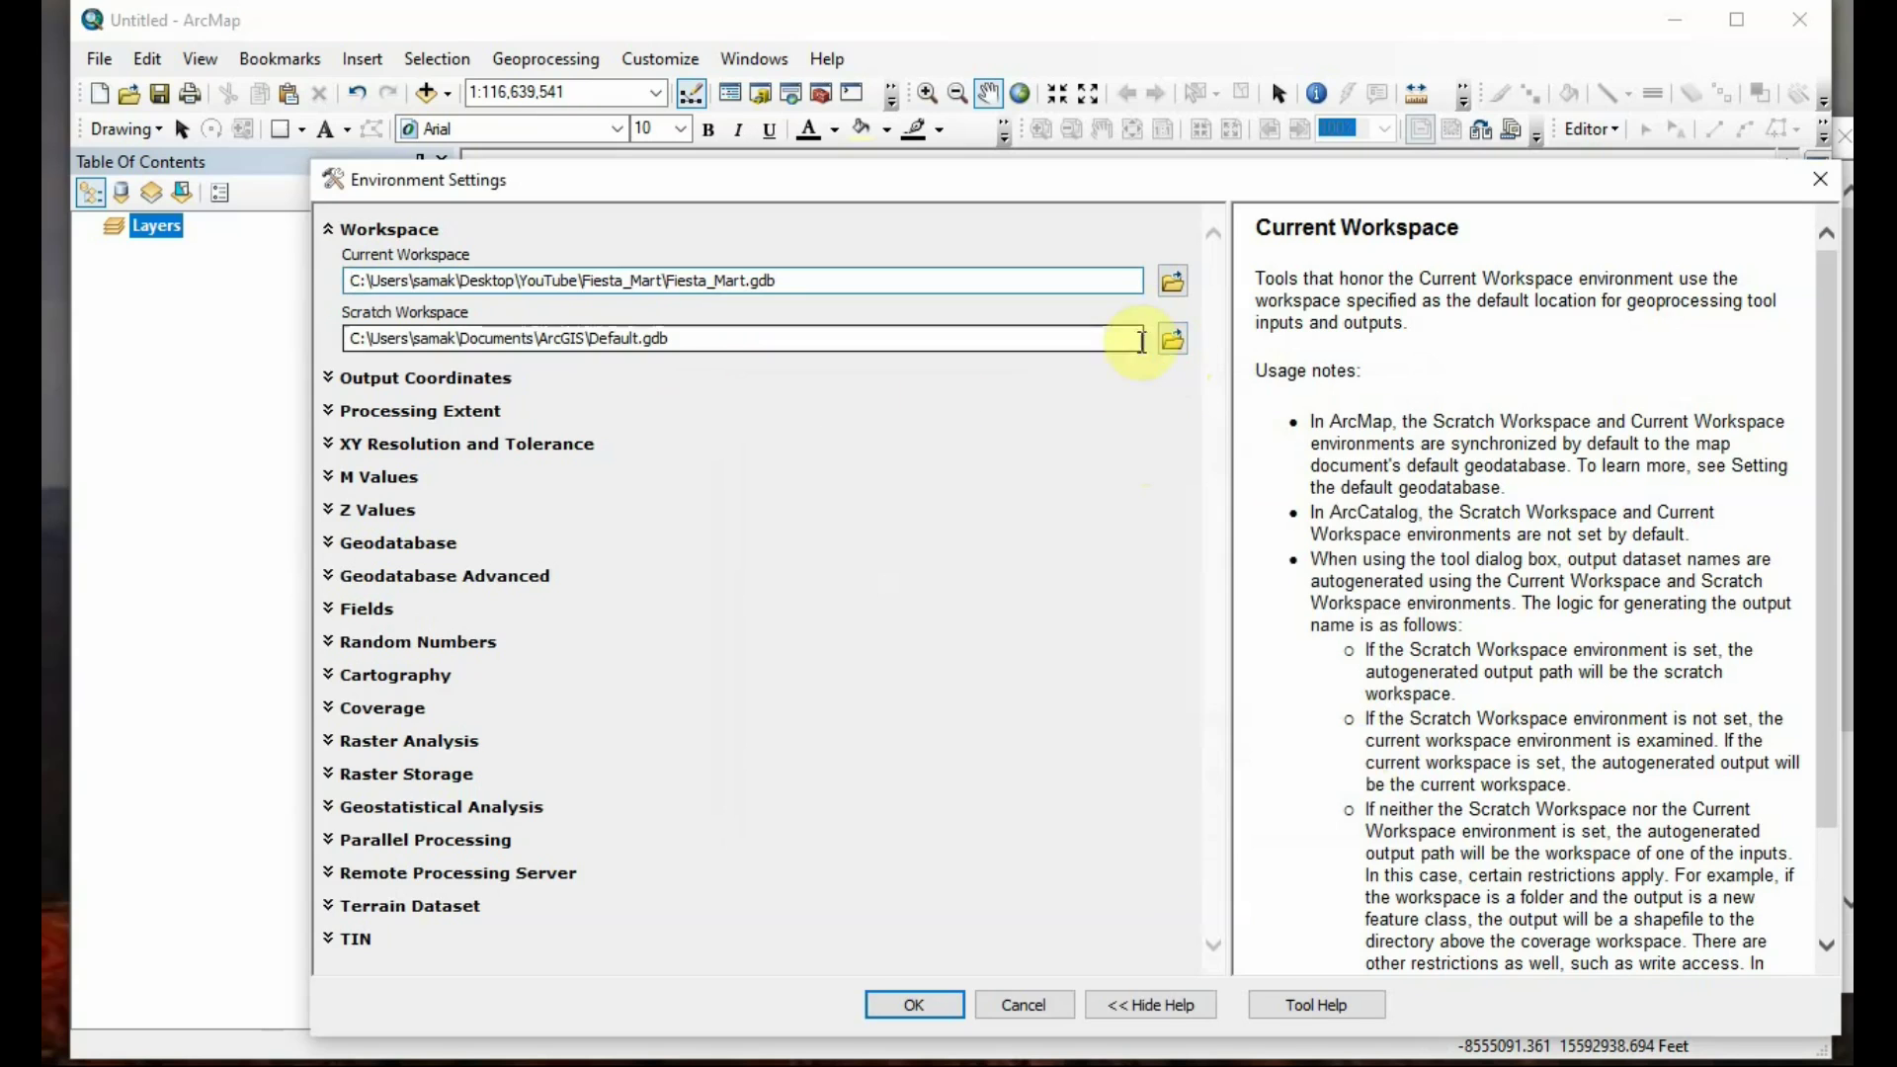
Set the scratch workspace to Fiesta_Mart.gdb as well, and accept the environment settings
left_click(1171, 339)
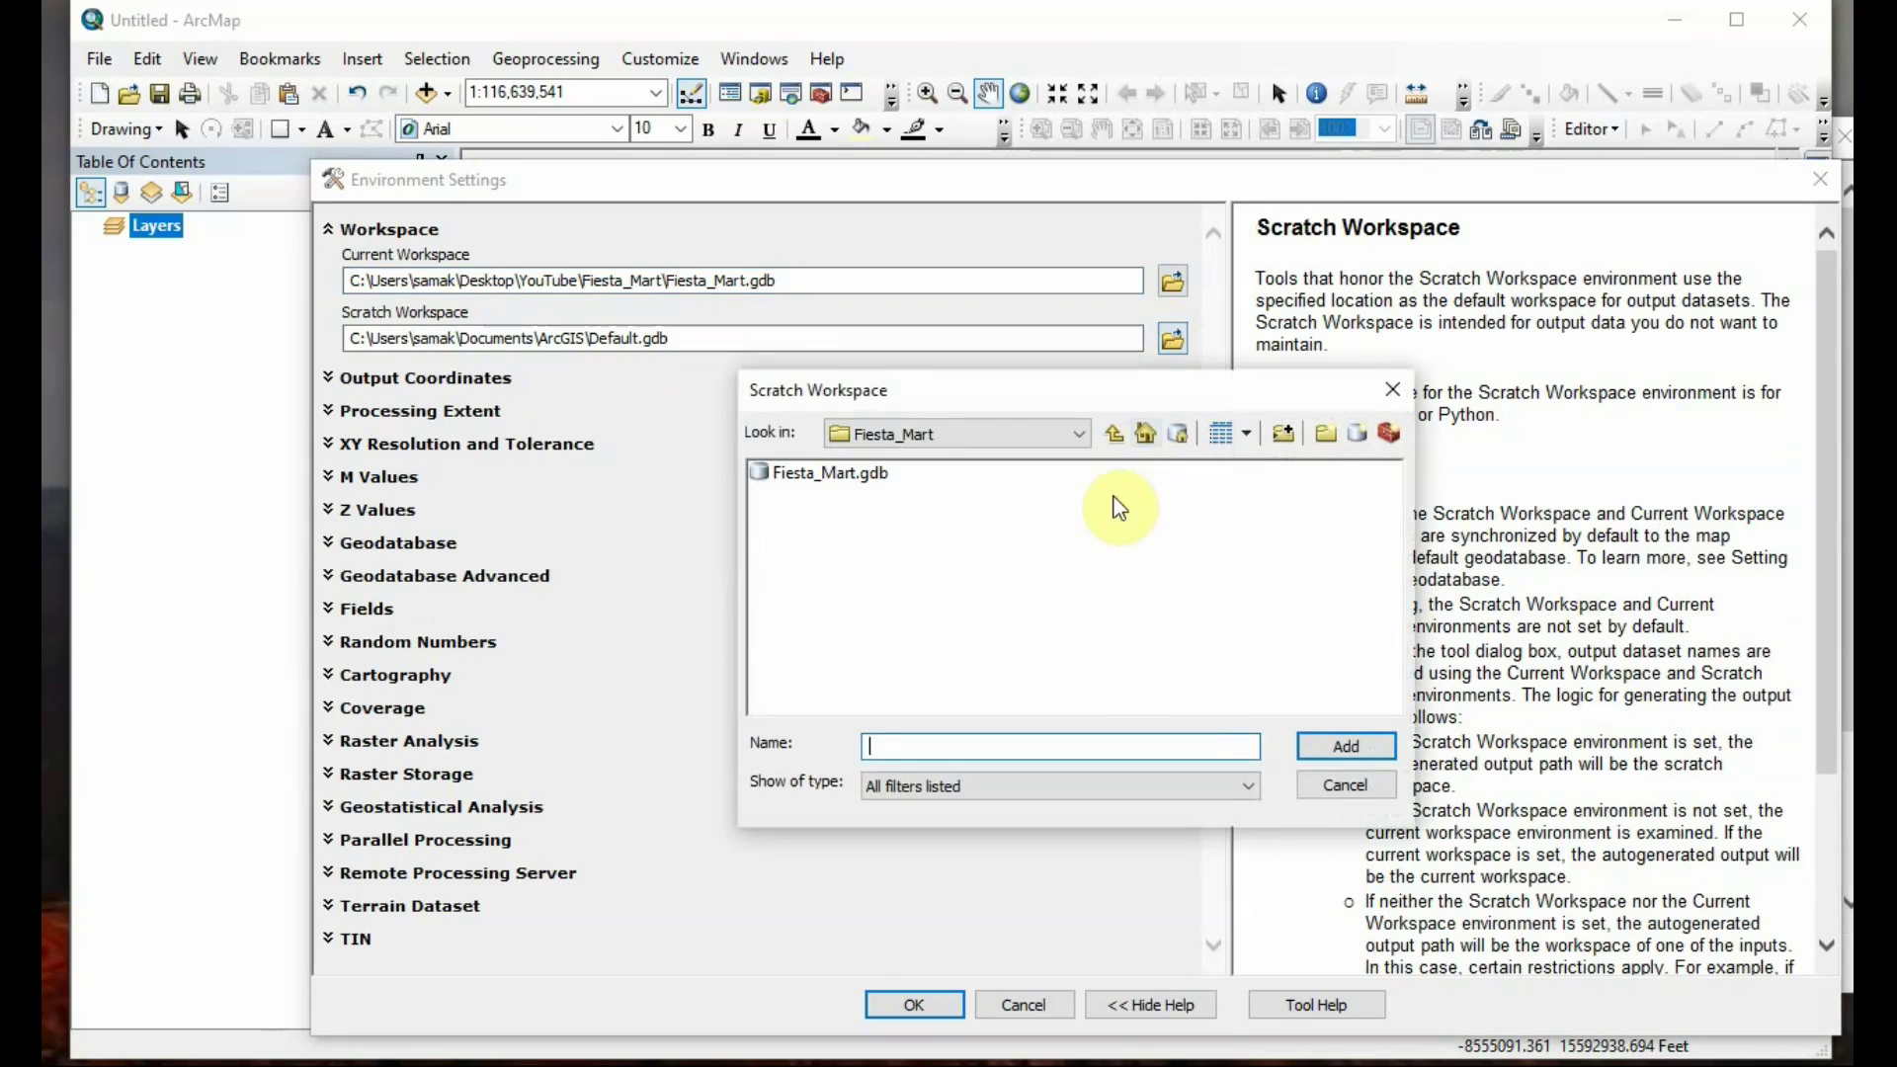
left_click(857, 480)
left_click(1346, 747)
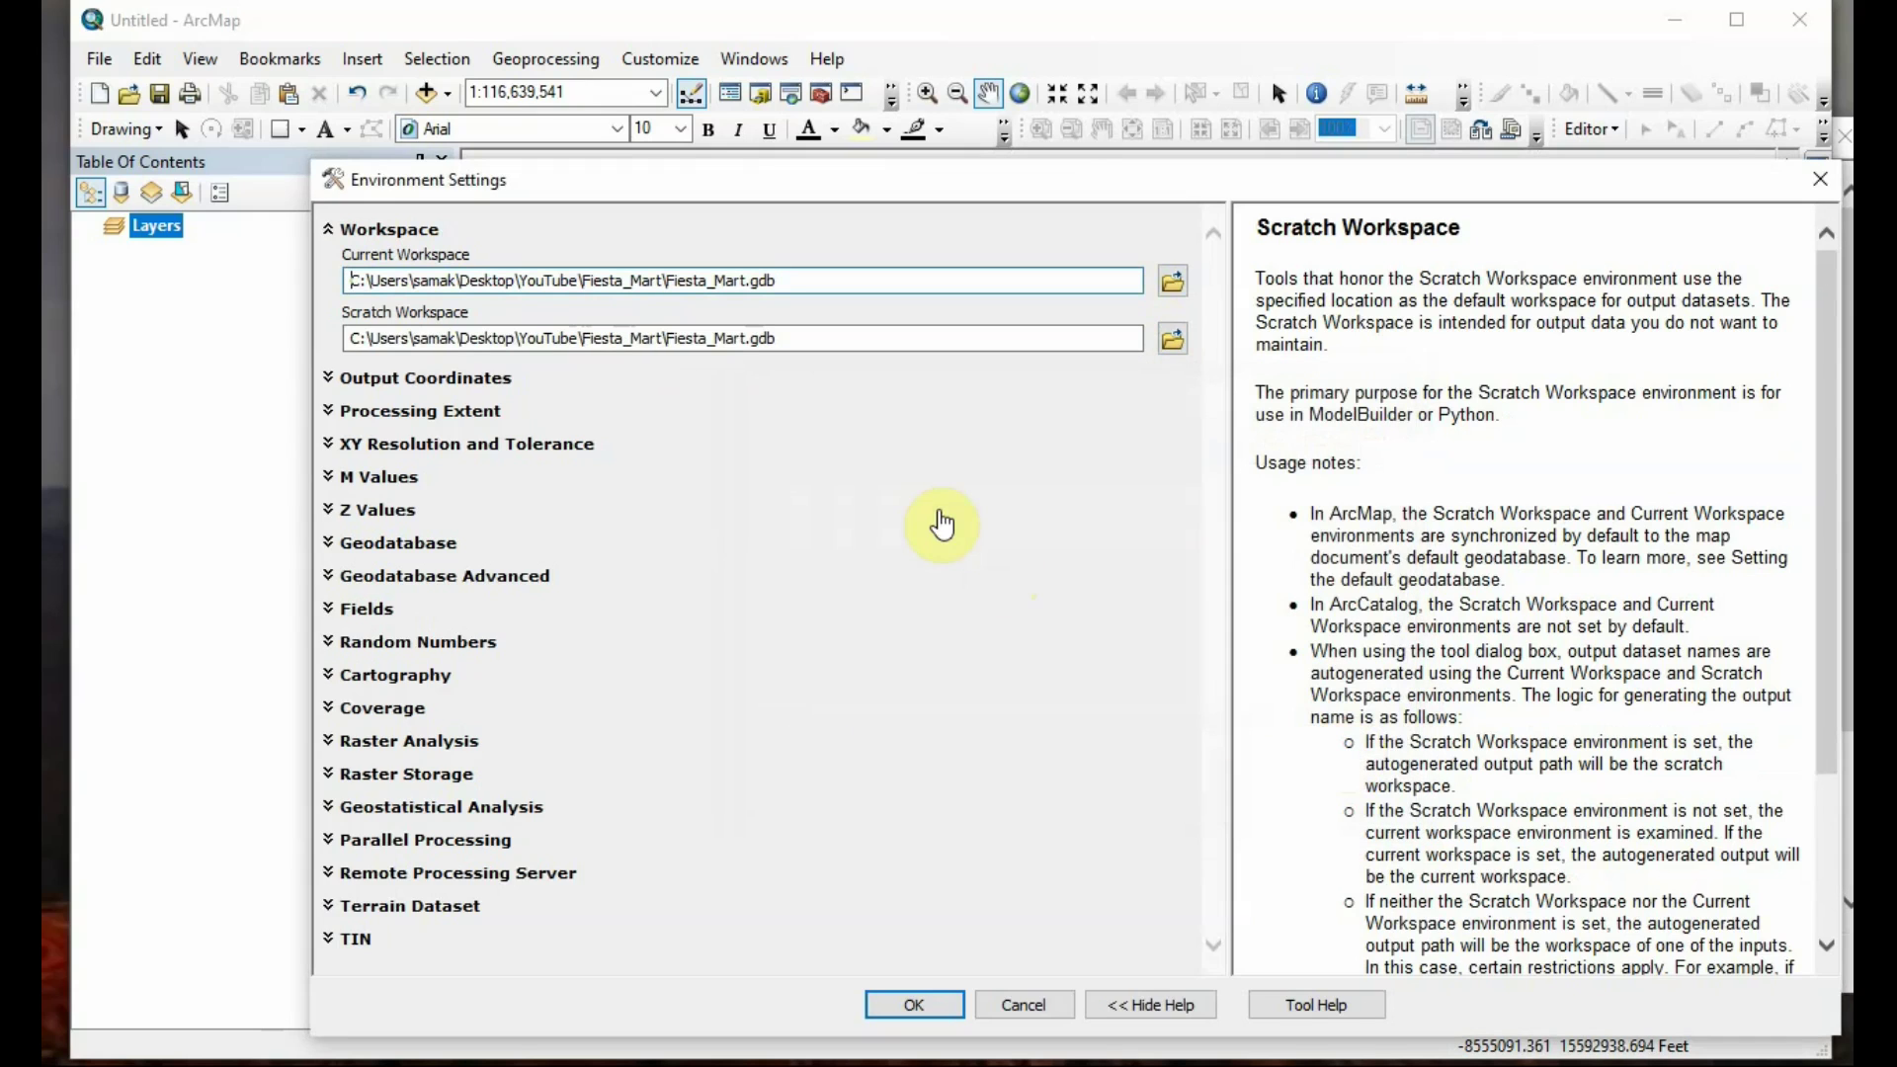
left_click(981, 513)
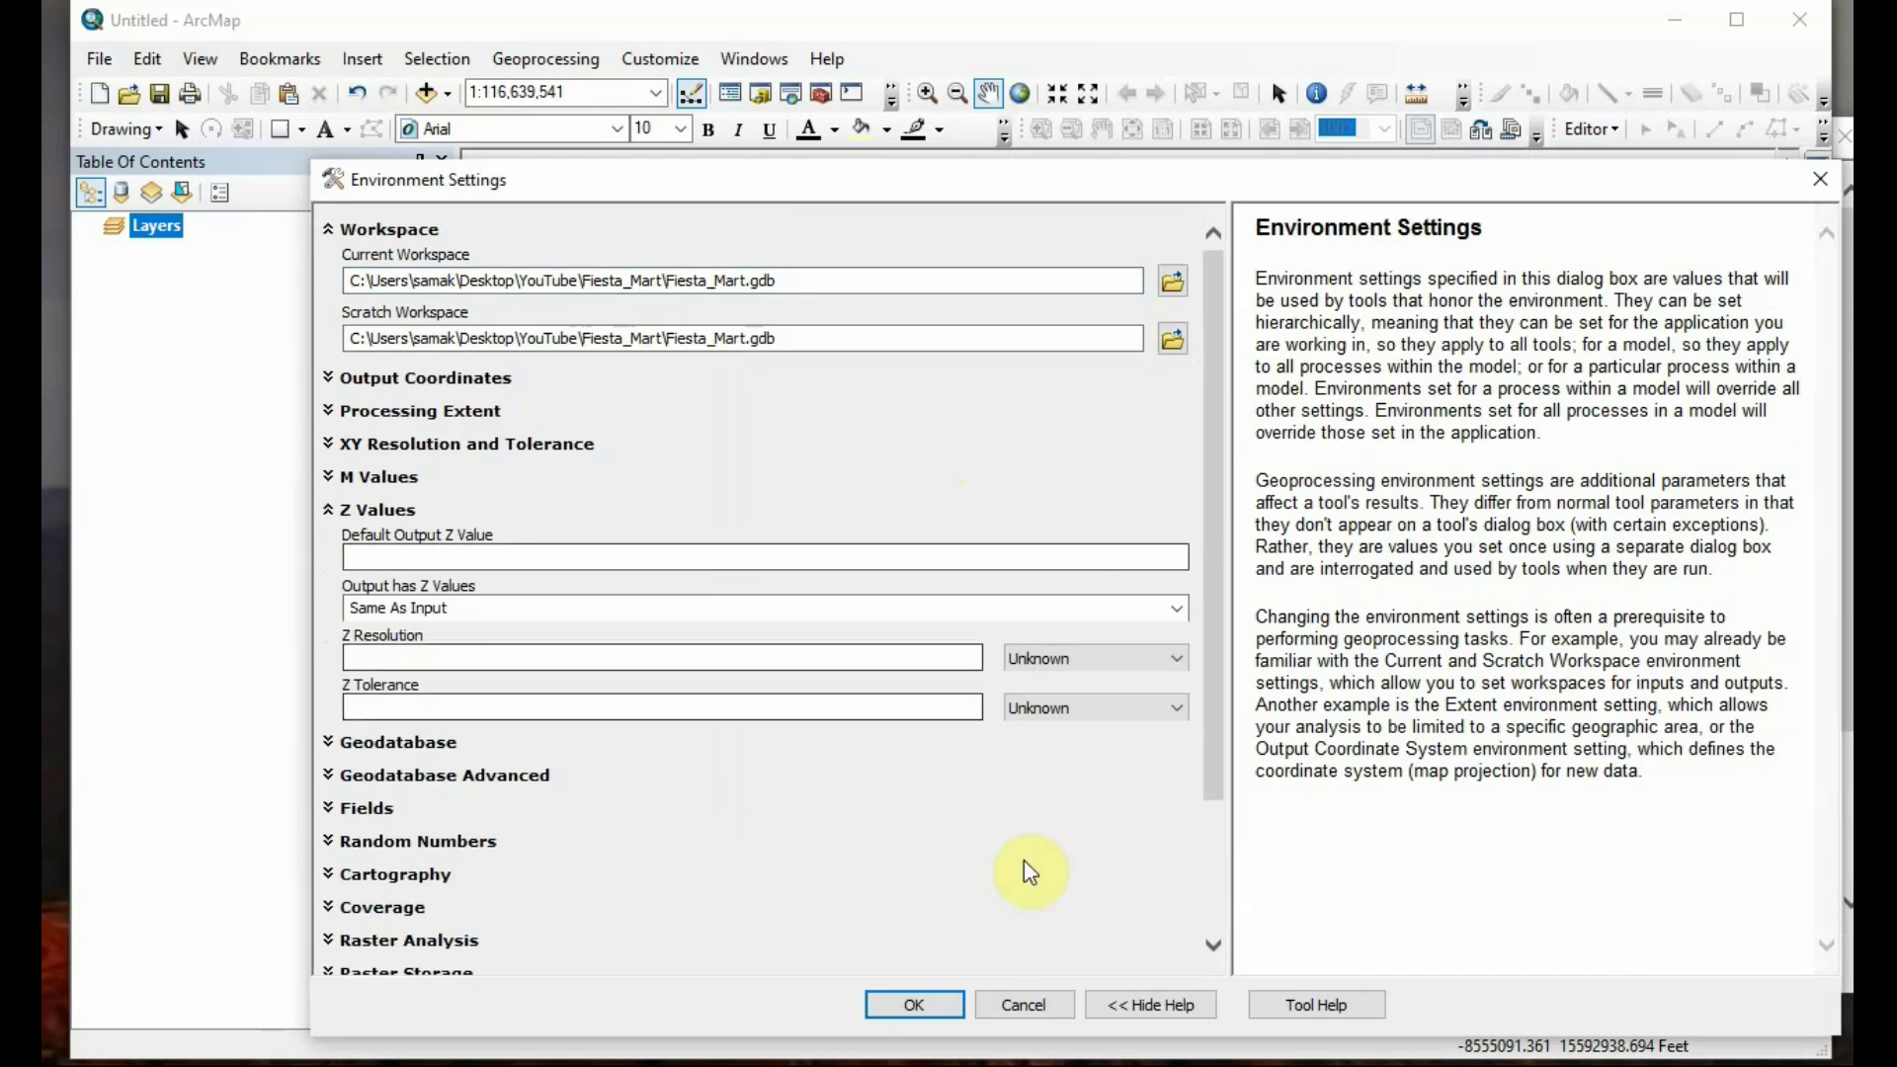
left_click(943, 1009)
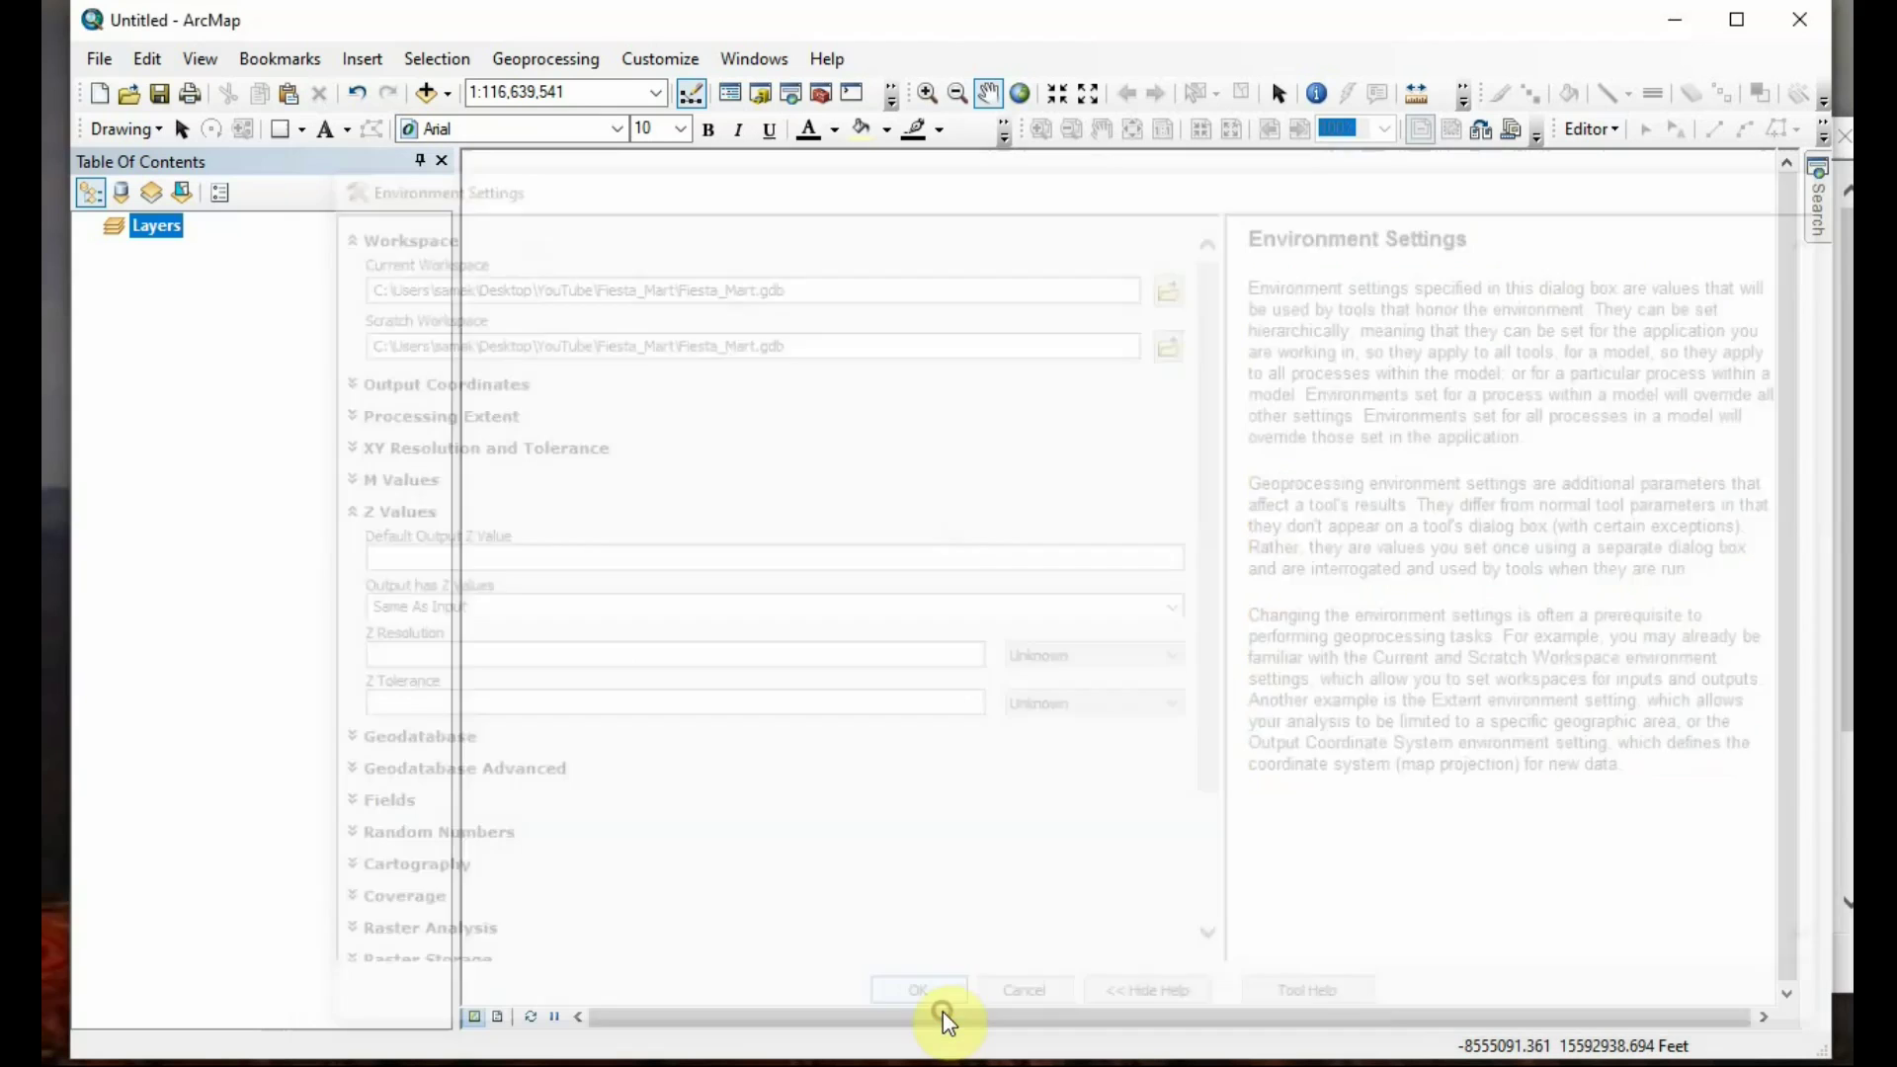
Save the map document as Fiesta_Mart inside the Fiesta_Mart folder, alongside the geodatabase
left_click(113, 60)
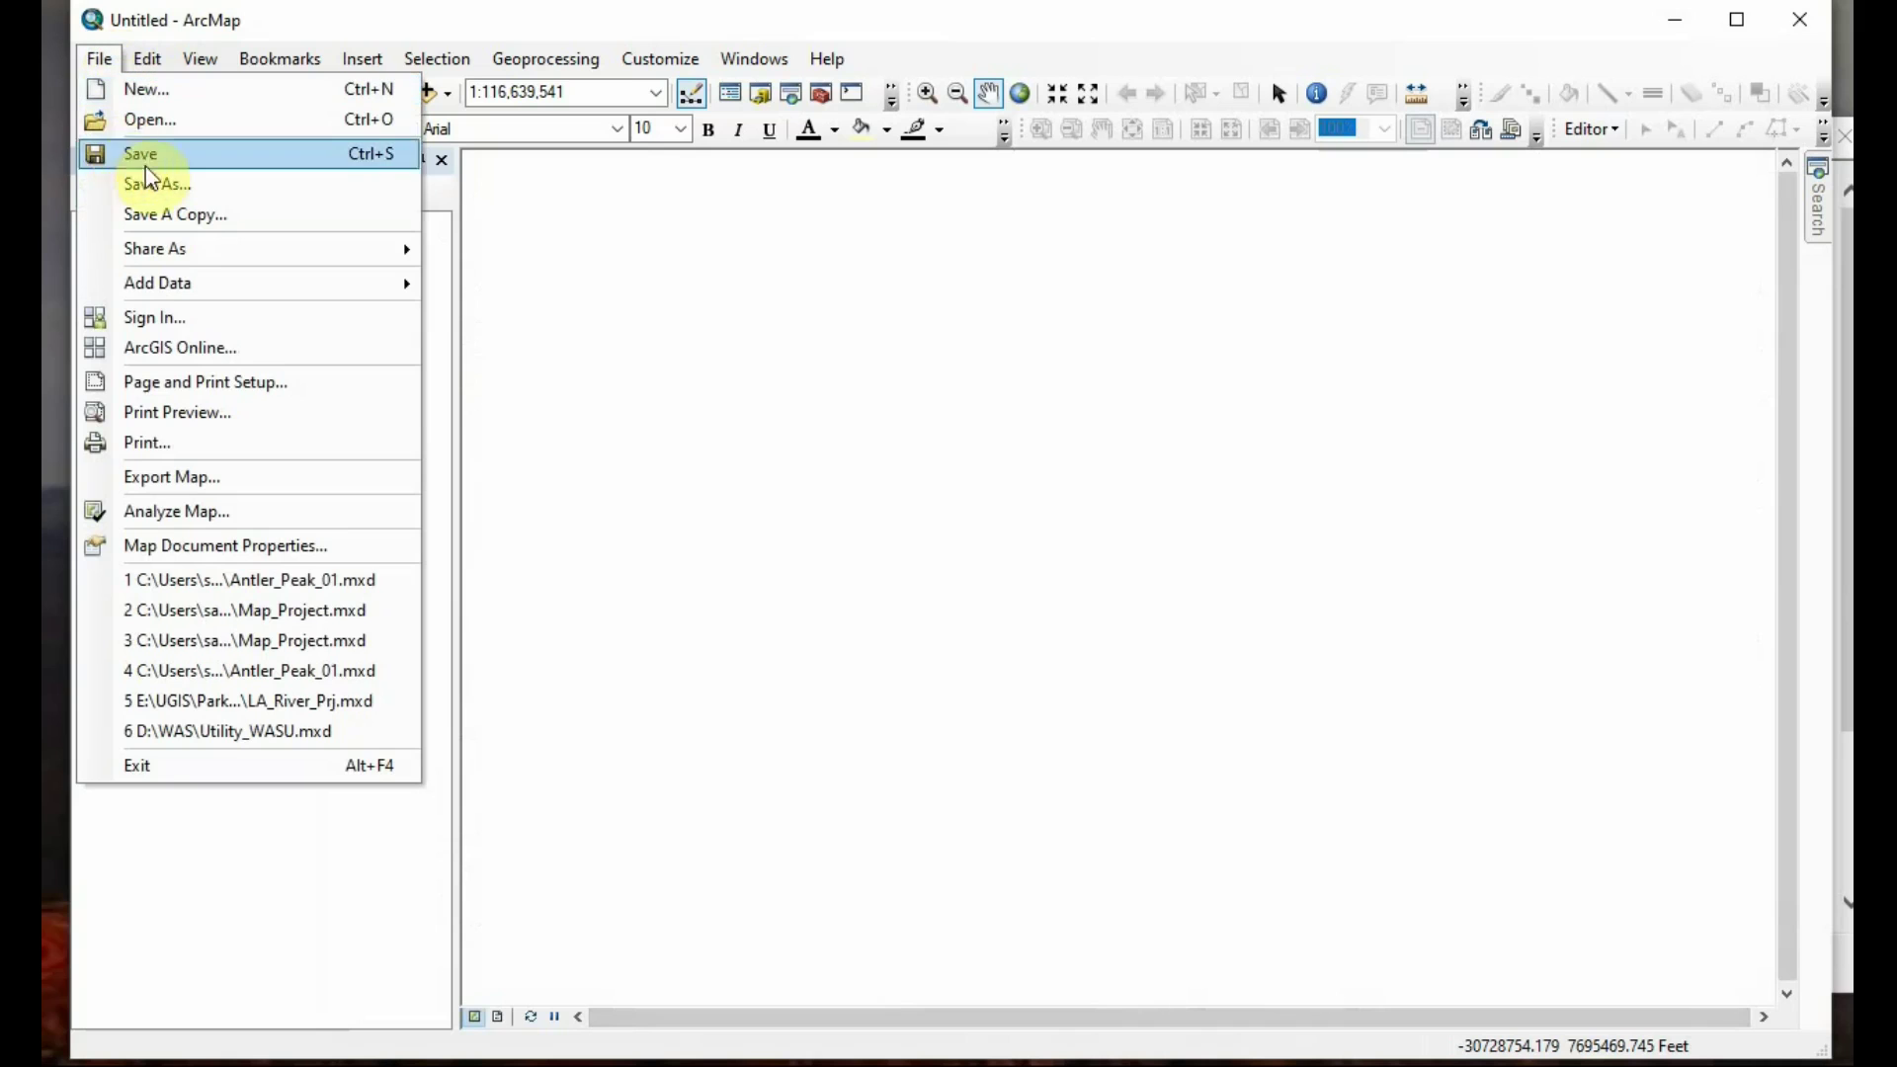
left_click(147, 59)
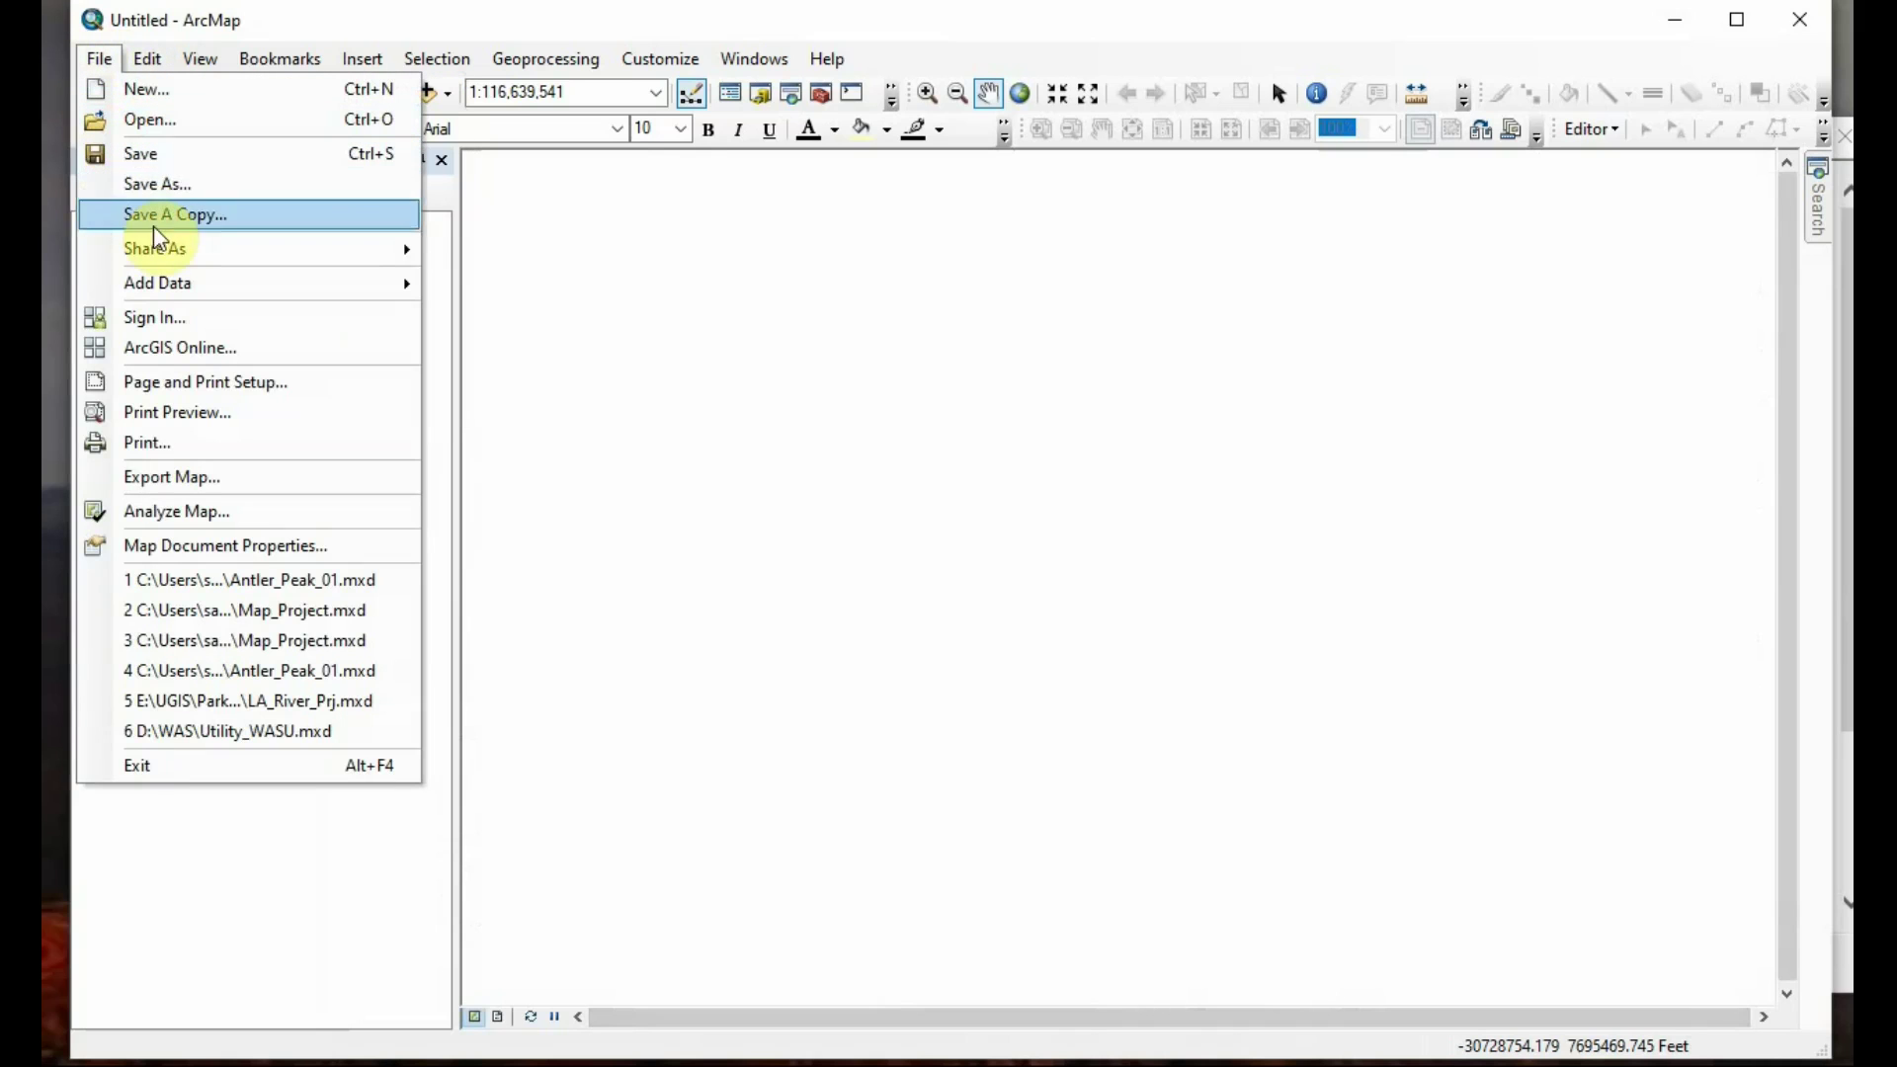
left_click(1012, 487)
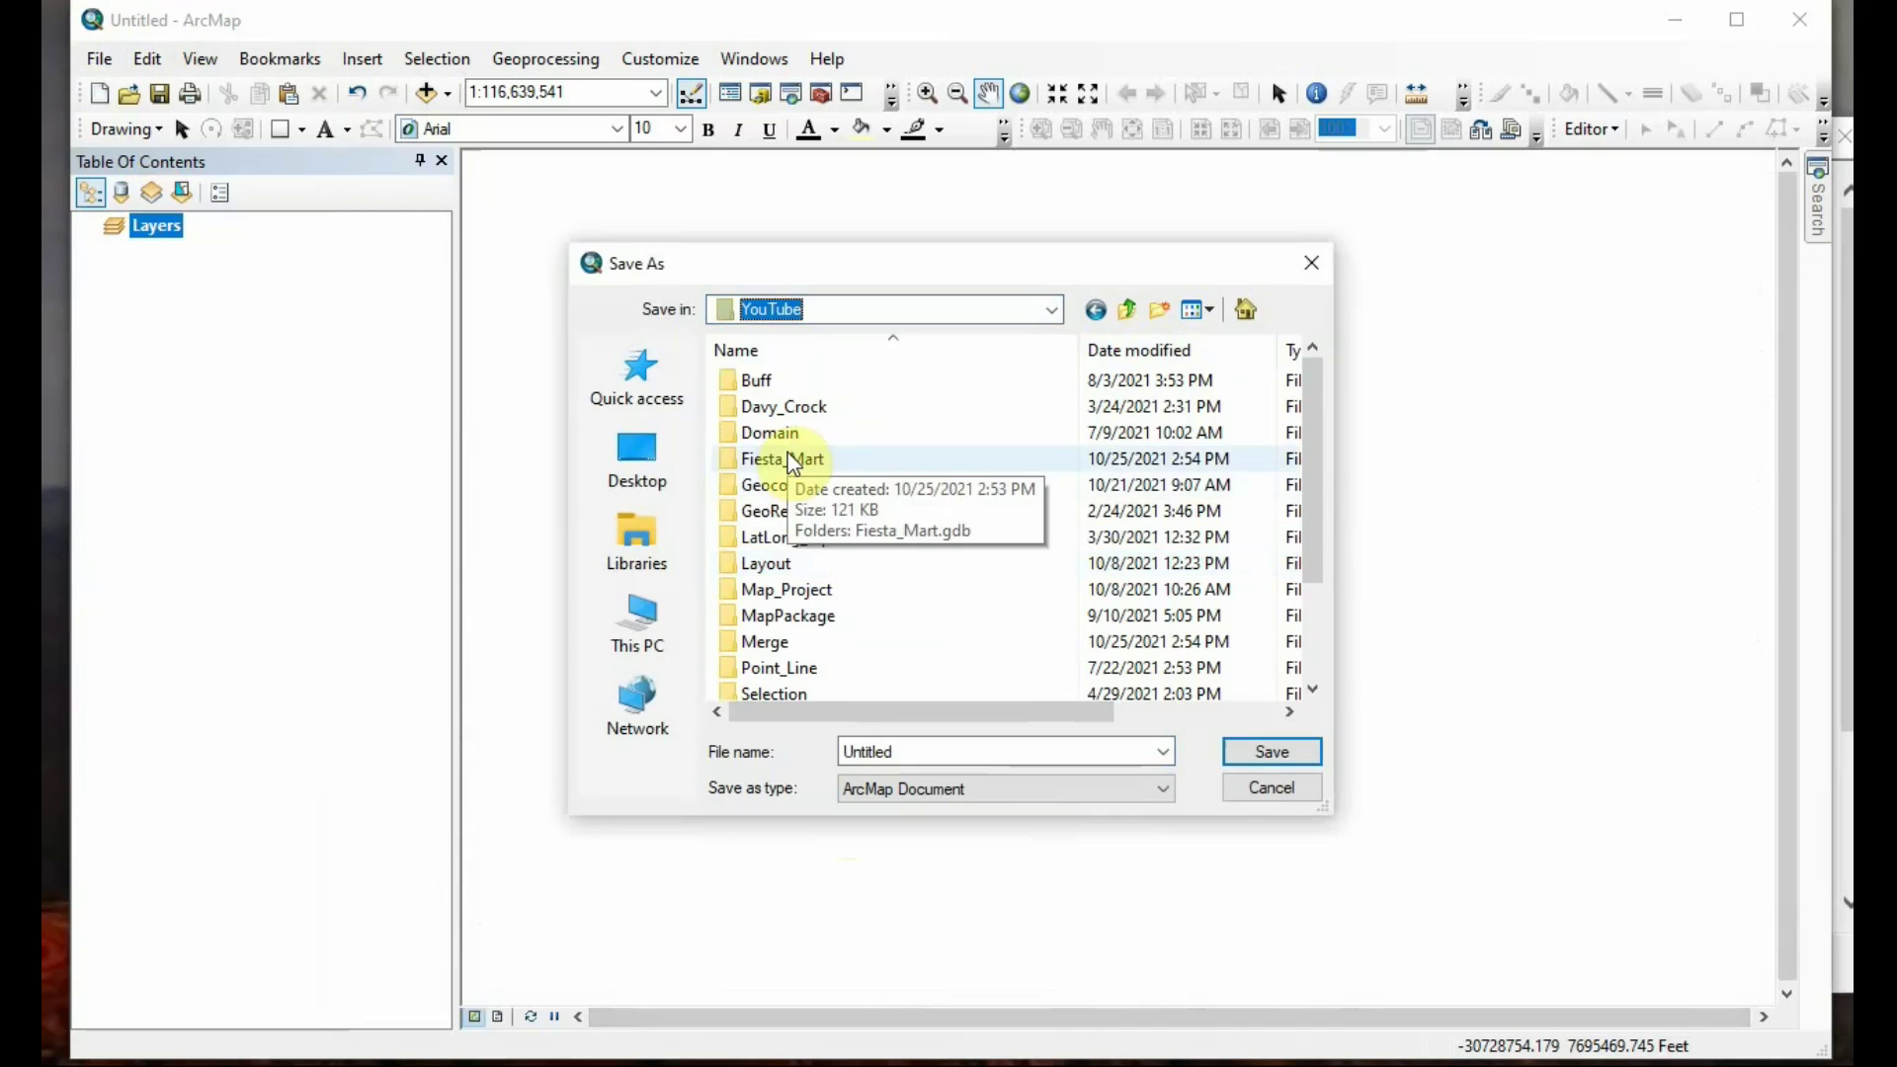
double_click(790, 465)
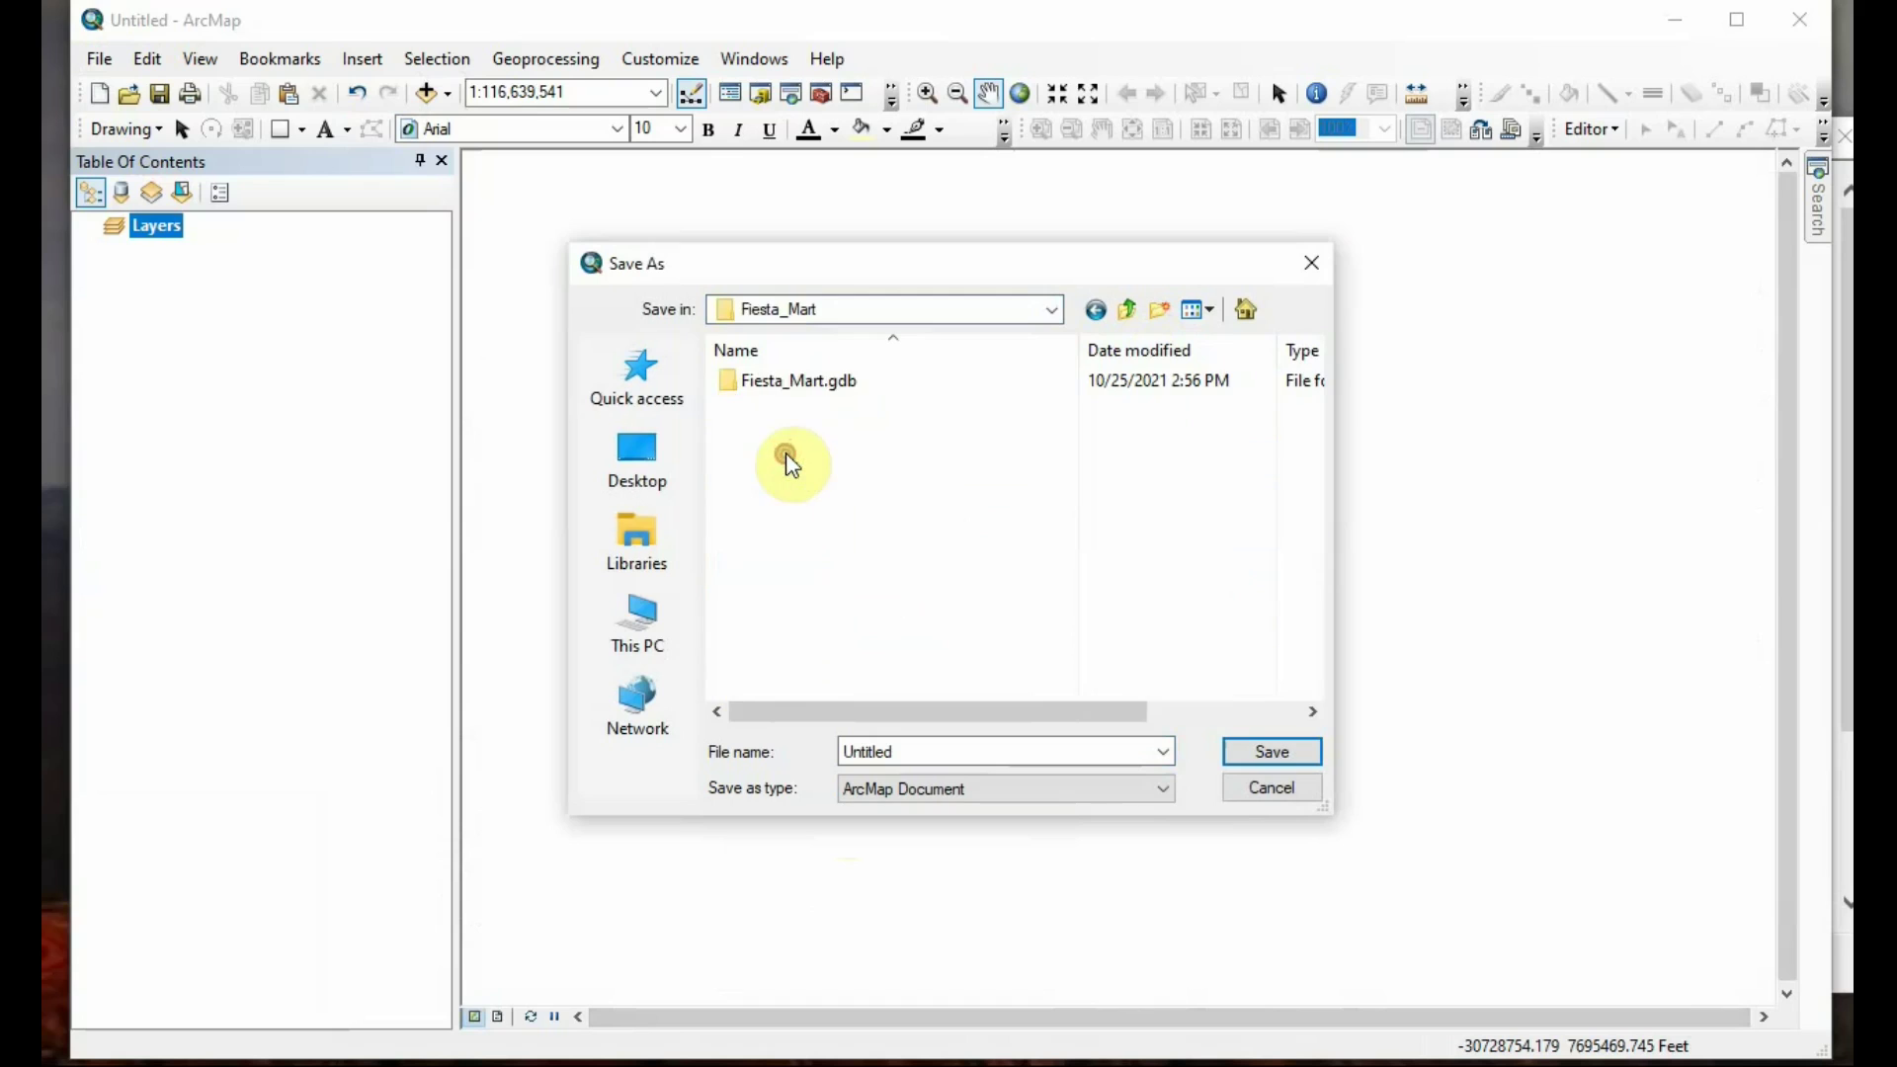
double_click(797, 400)
left_click(1132, 314)
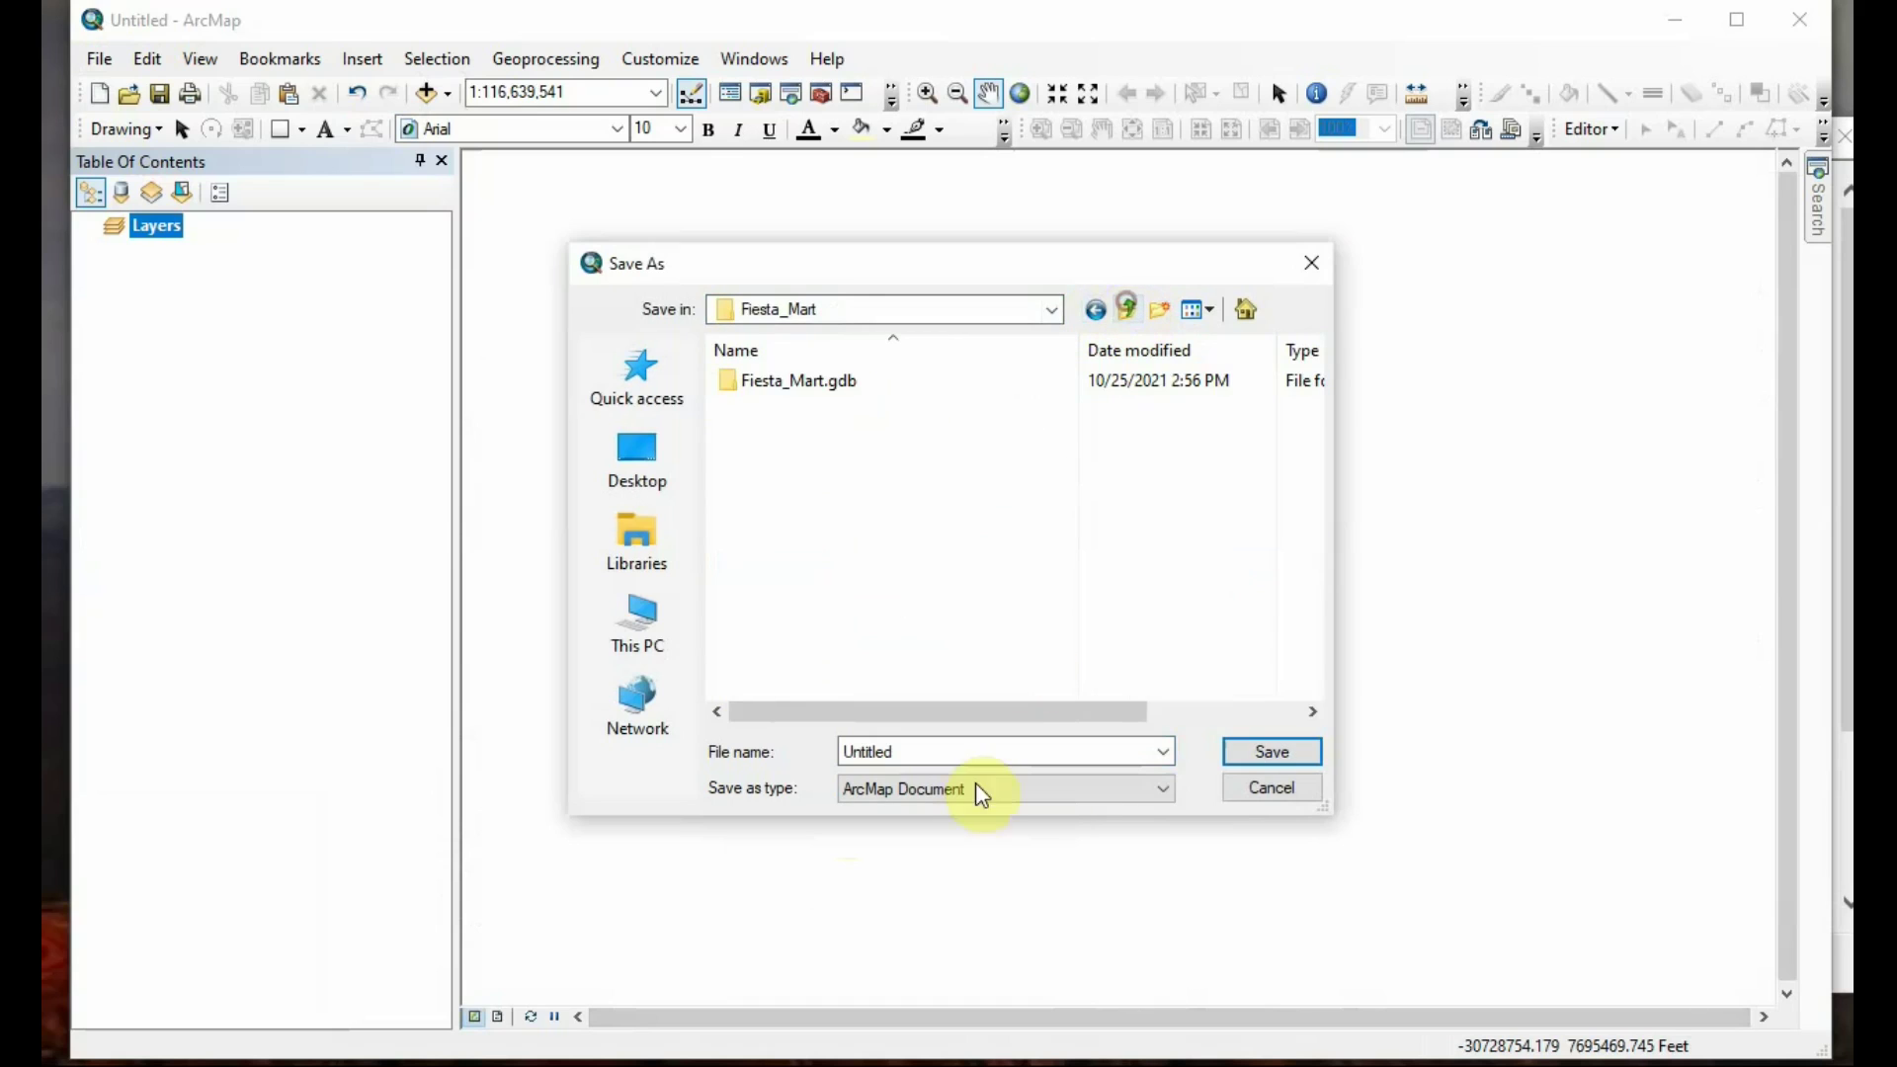
double_click(978, 750)
type("Fiesta_Mart")
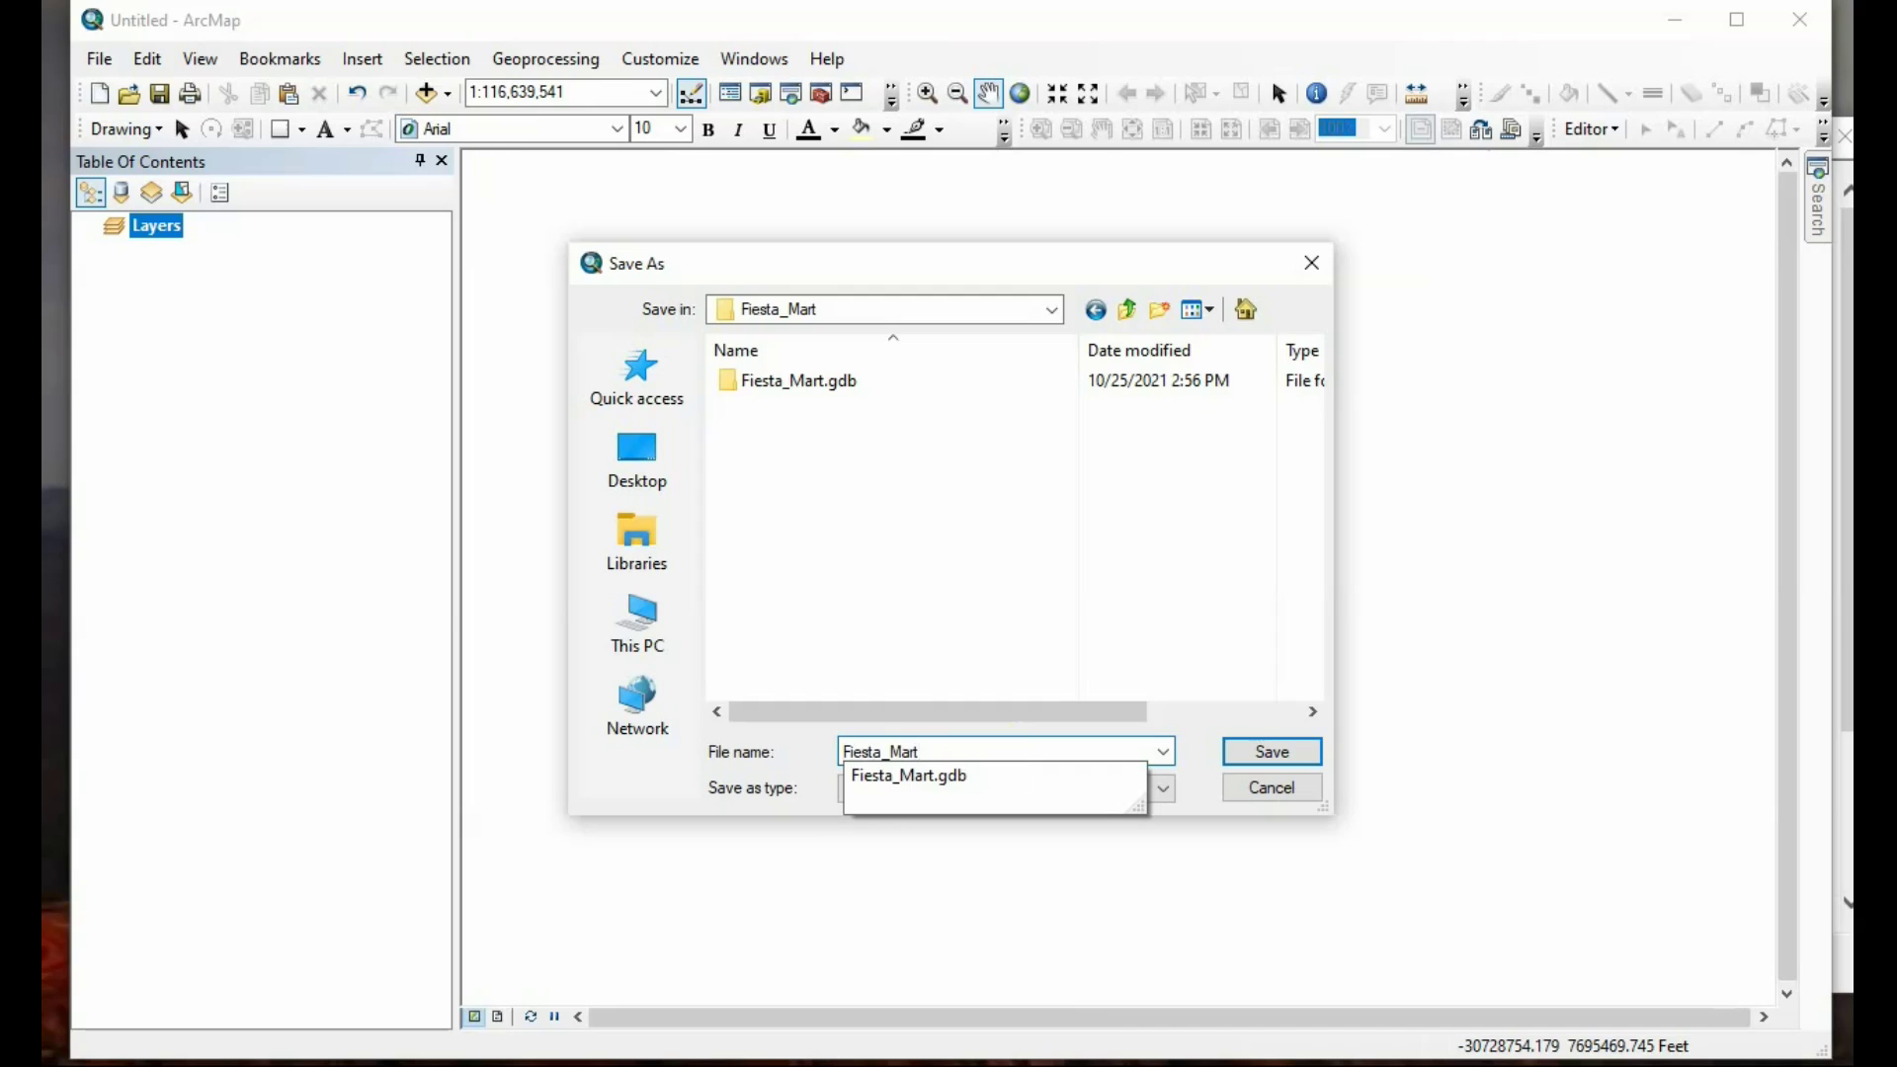
key("Escape")
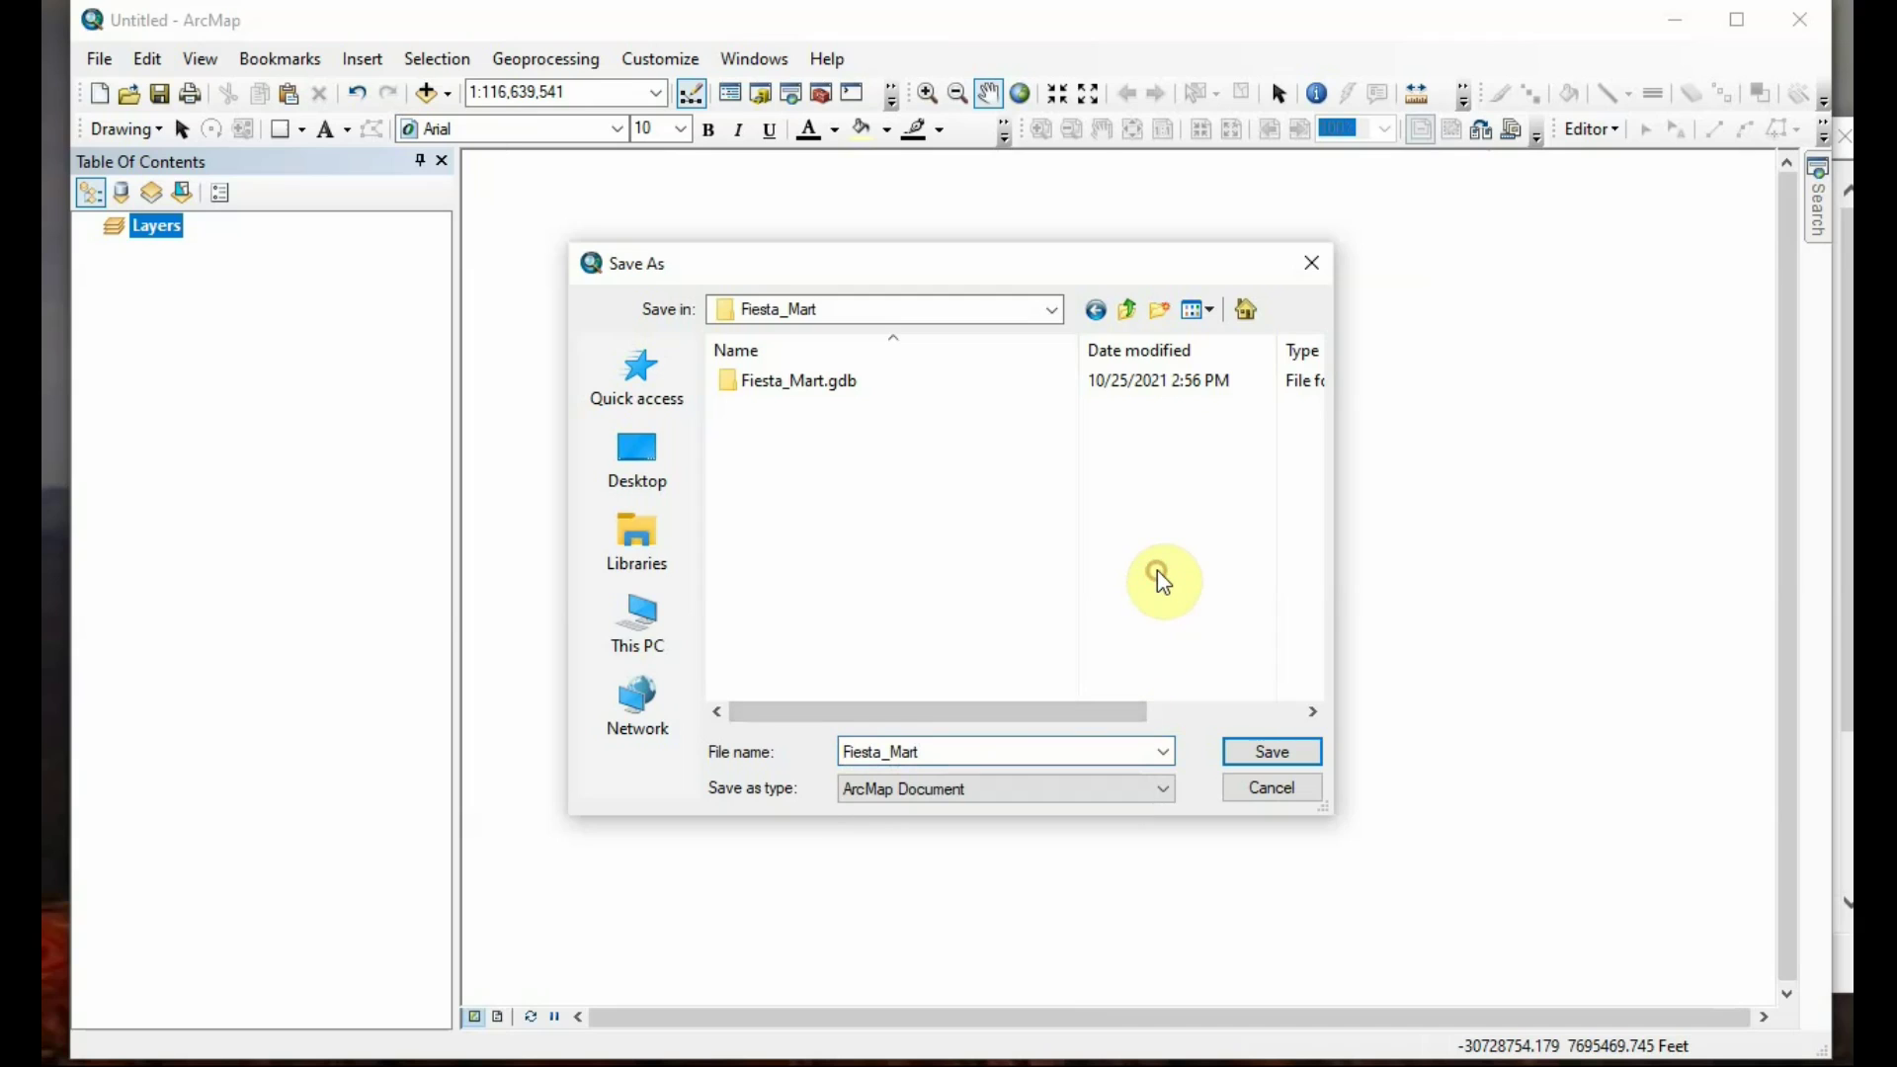
left_click(1274, 756)
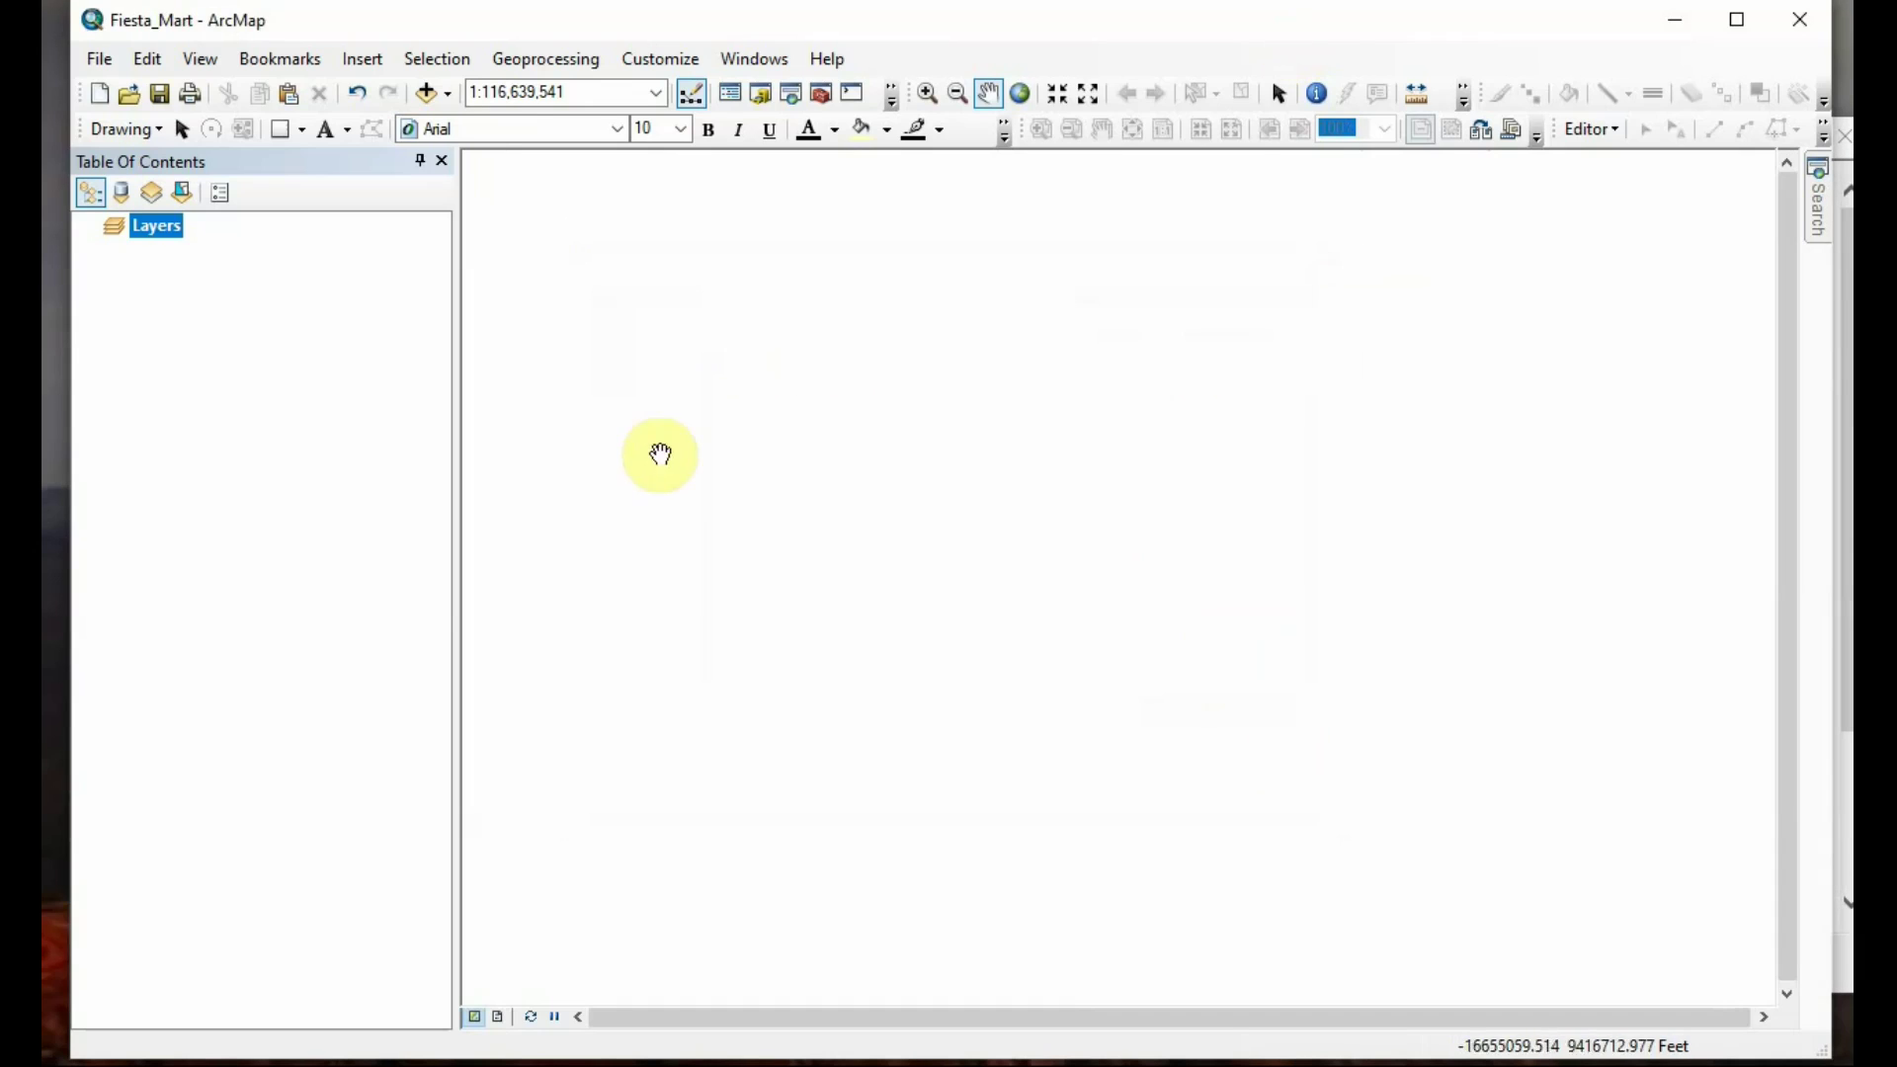
Return to the Fiesta Project plan in Google Docs and highlight step 2, "Download/create and examine data"
left_click(1667, 28)
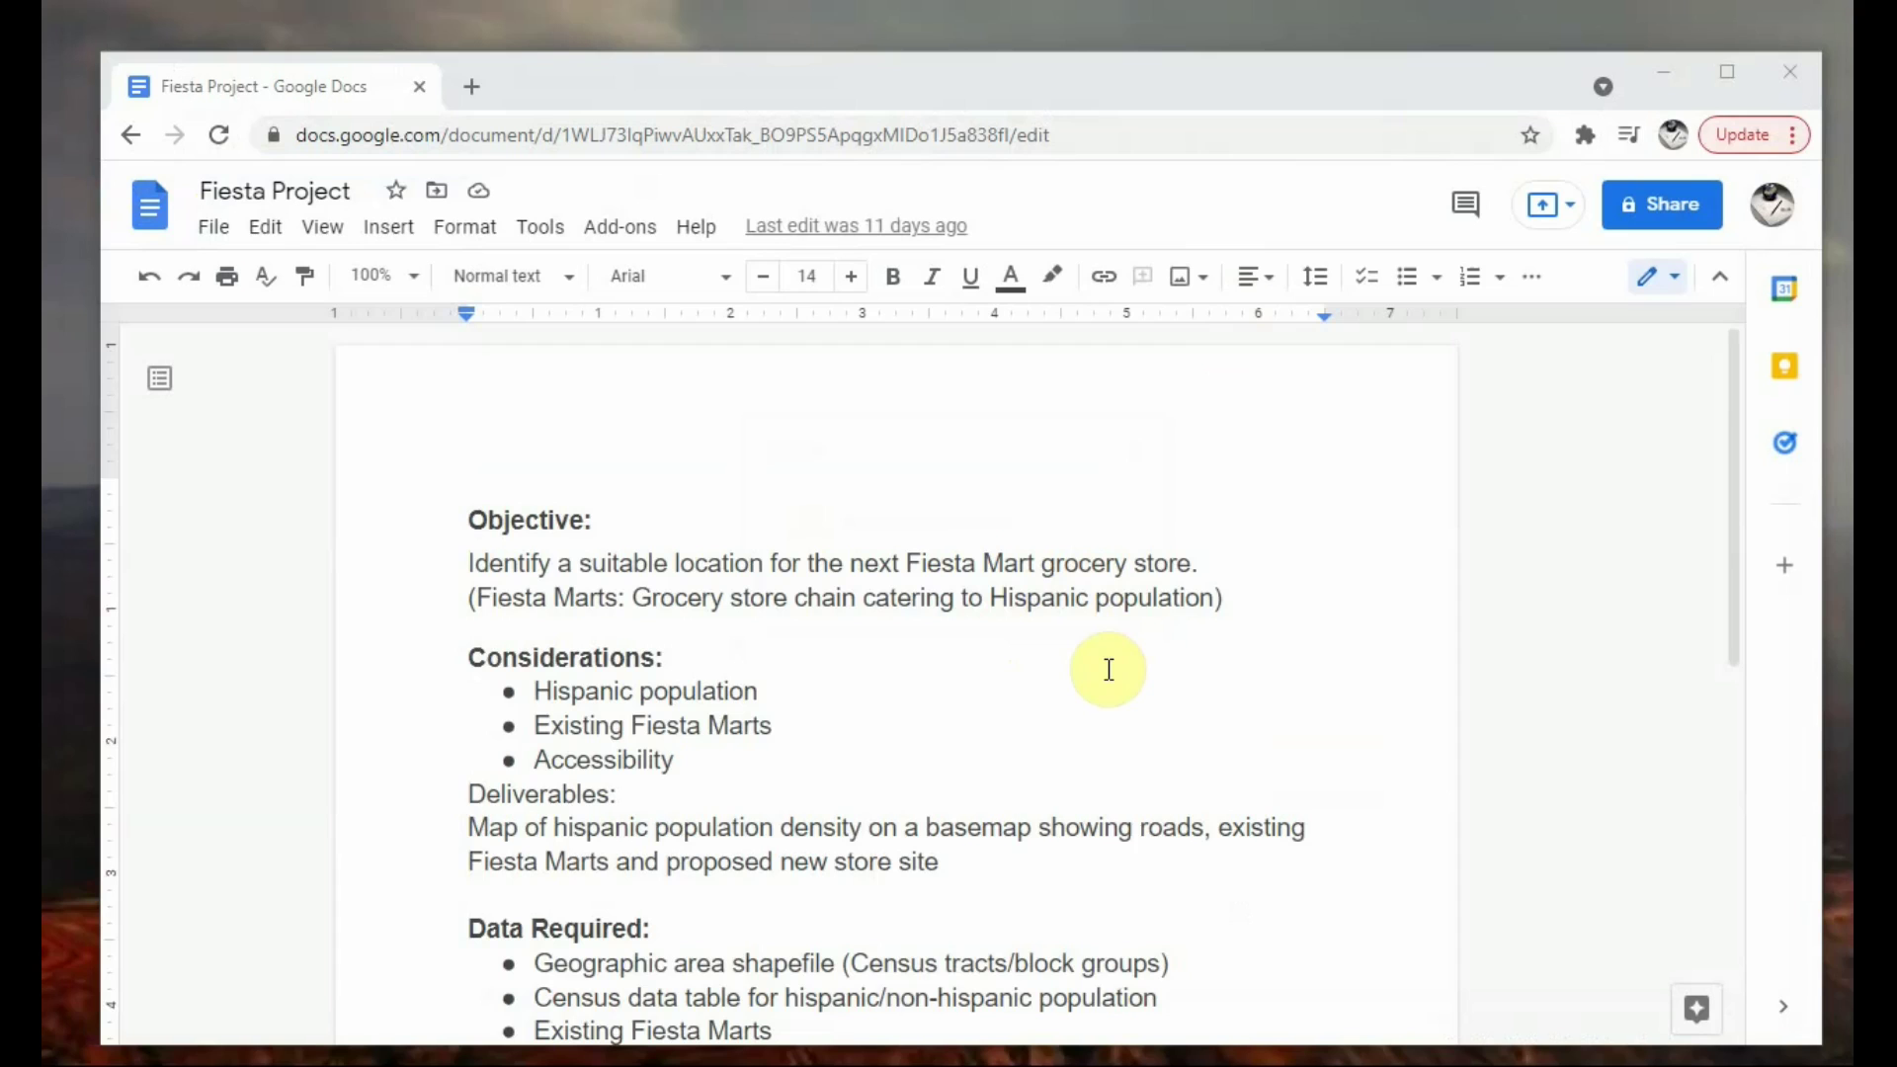
scroll(1106, 667, "down", 4)
scroll(1109, 670, "up", 2)
scroll(1109, 669, "down", 2)
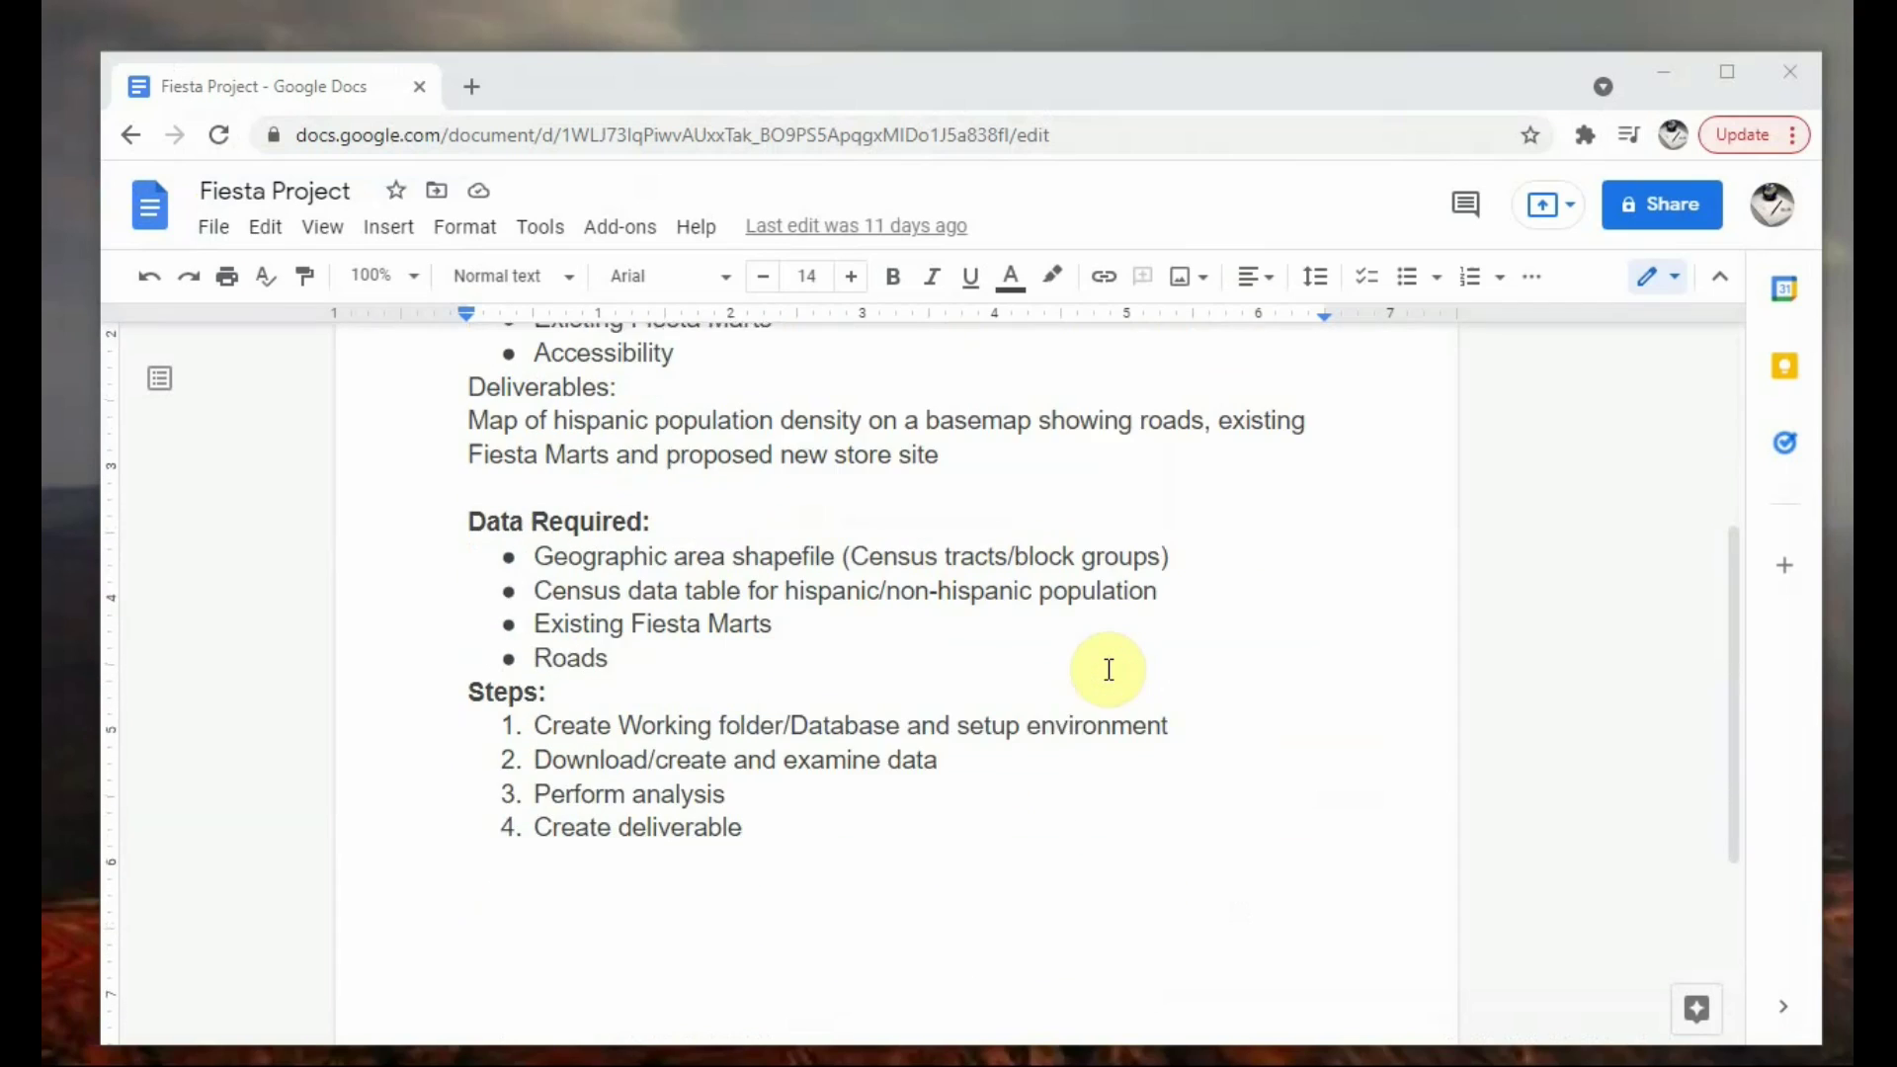
left_click(958, 758)
left_click_drag(796, 761, 514, 754)
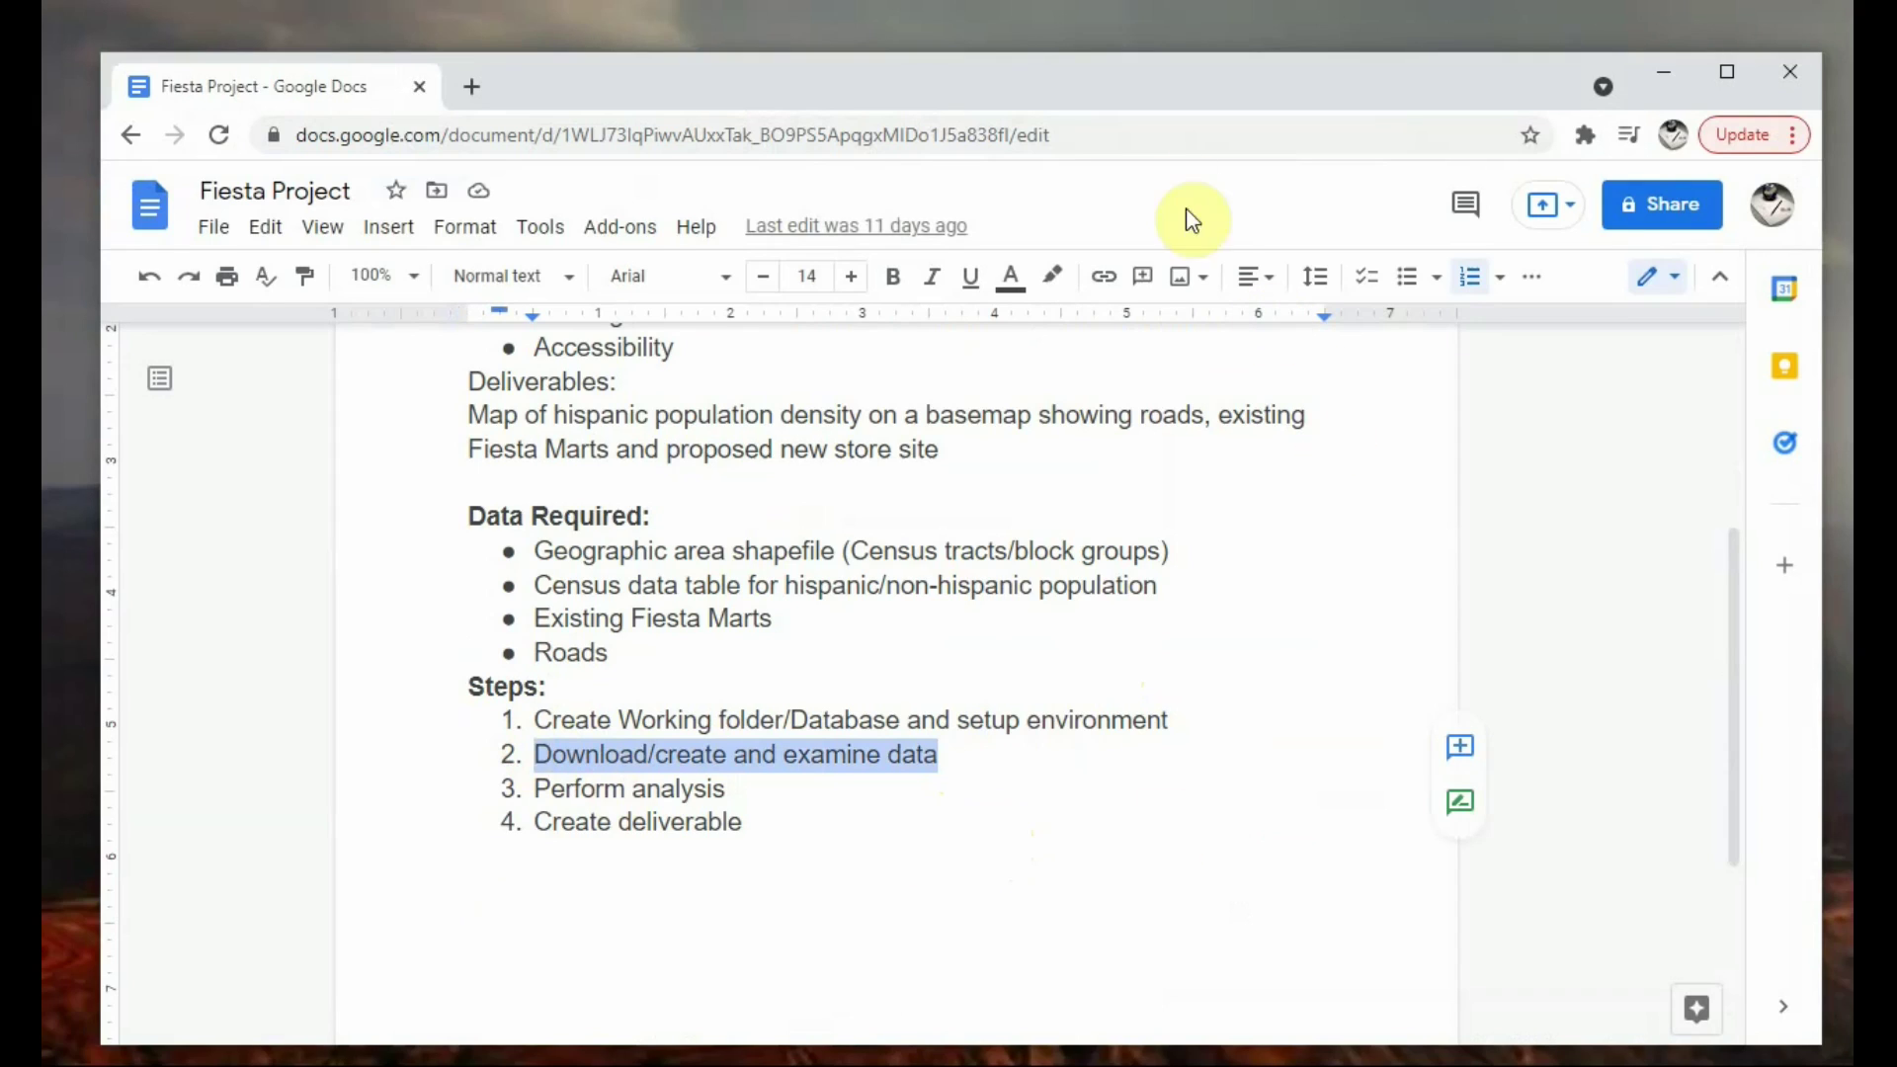
left_click(1170, 103)
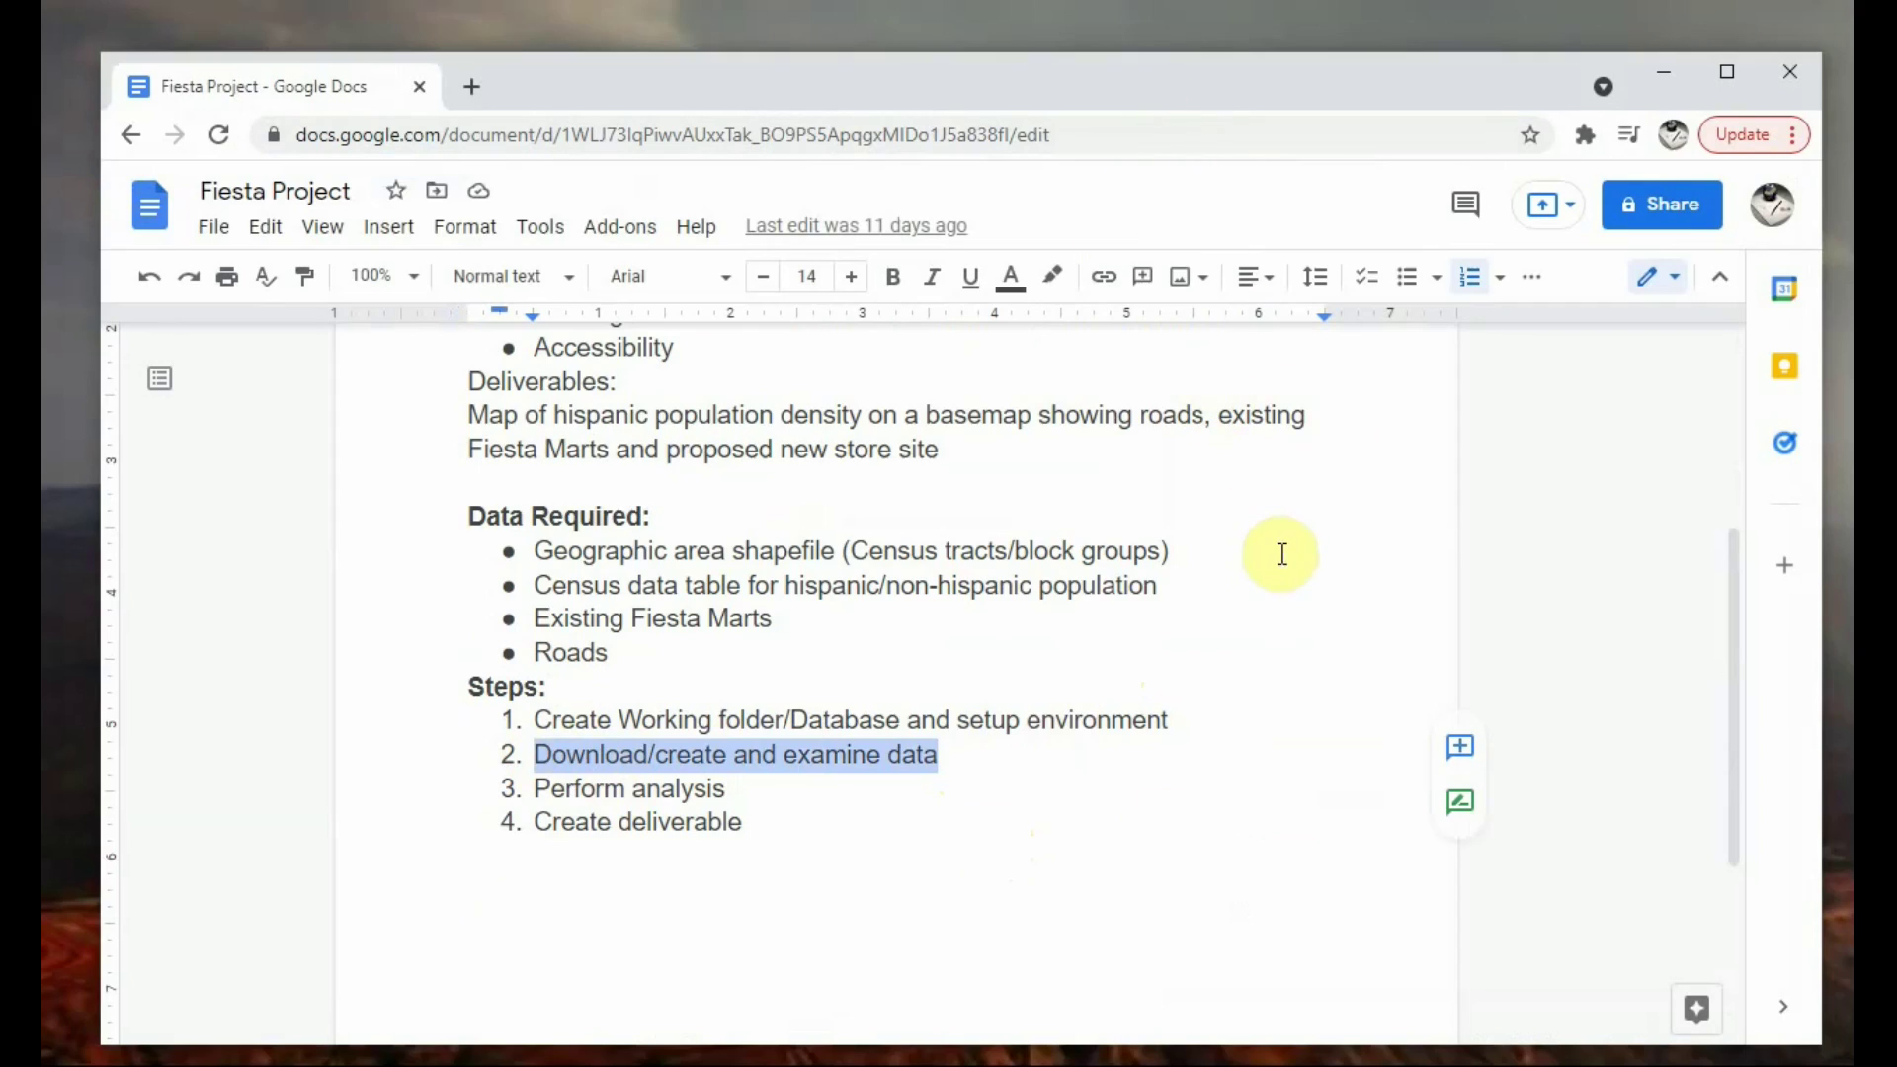